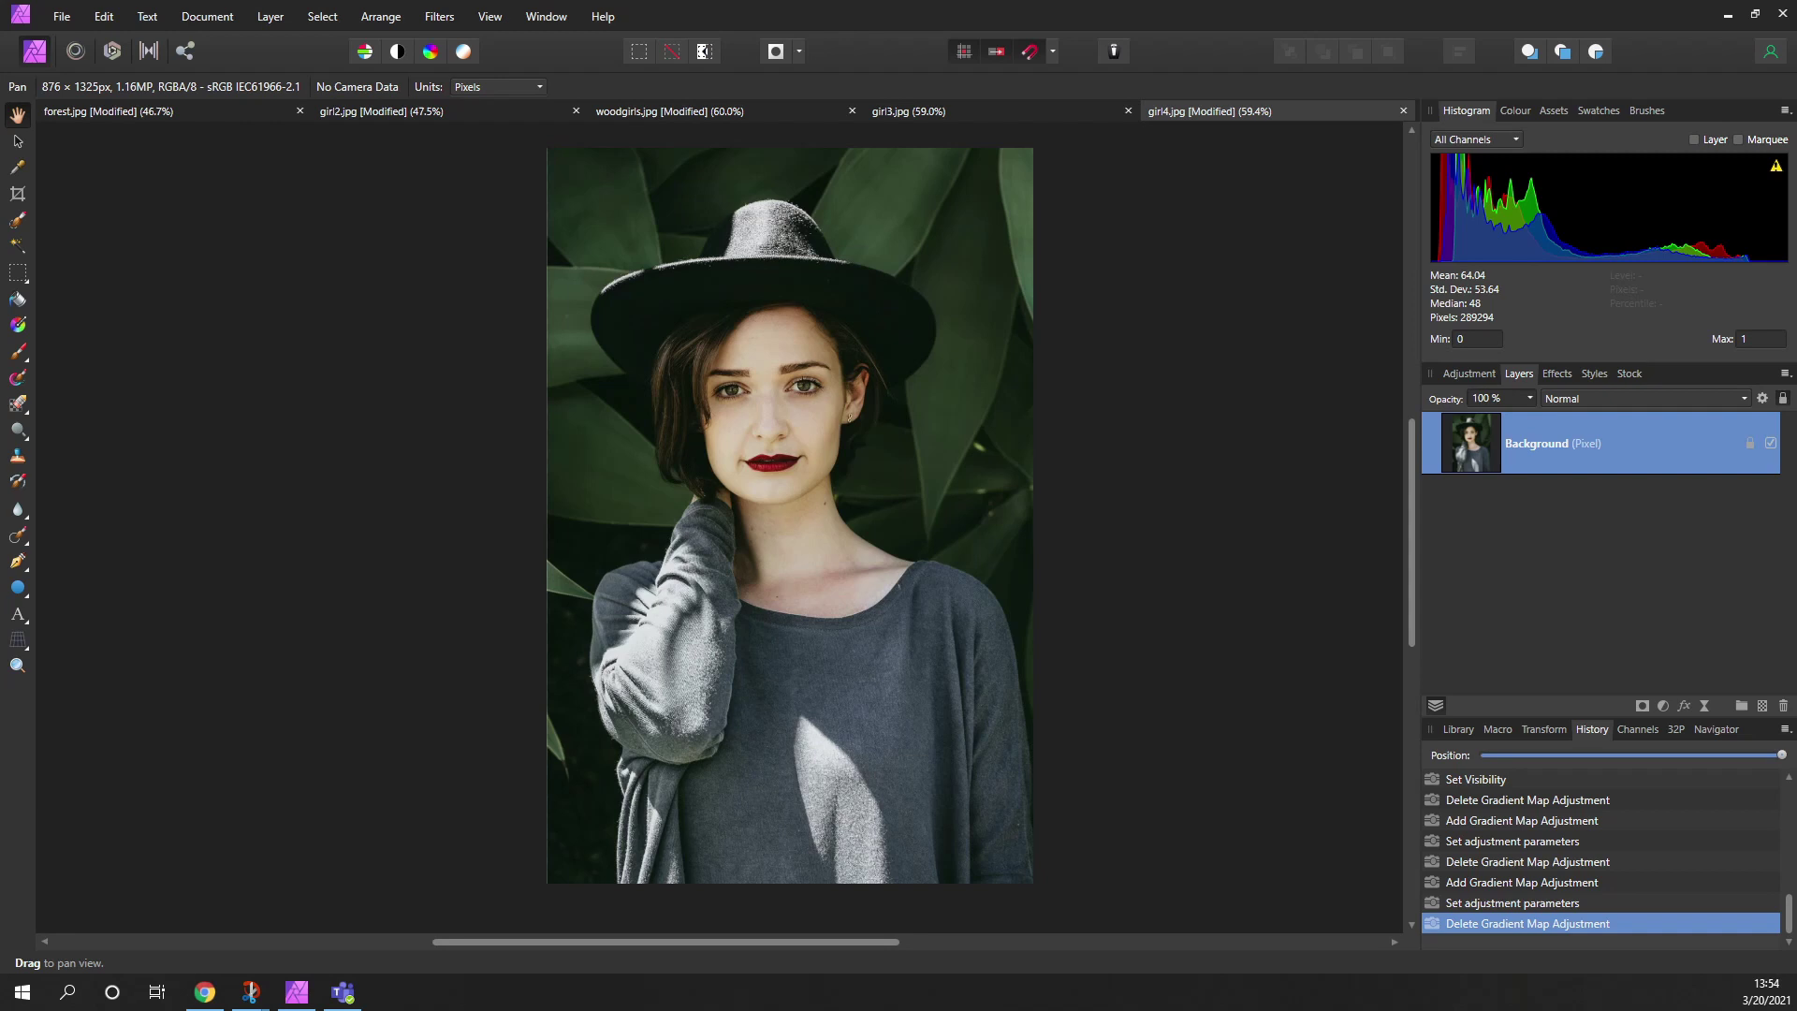
- Float girl4.jpg in its own window beside the girl3 portrait, zoomed to 74.2%
click(958, 109)
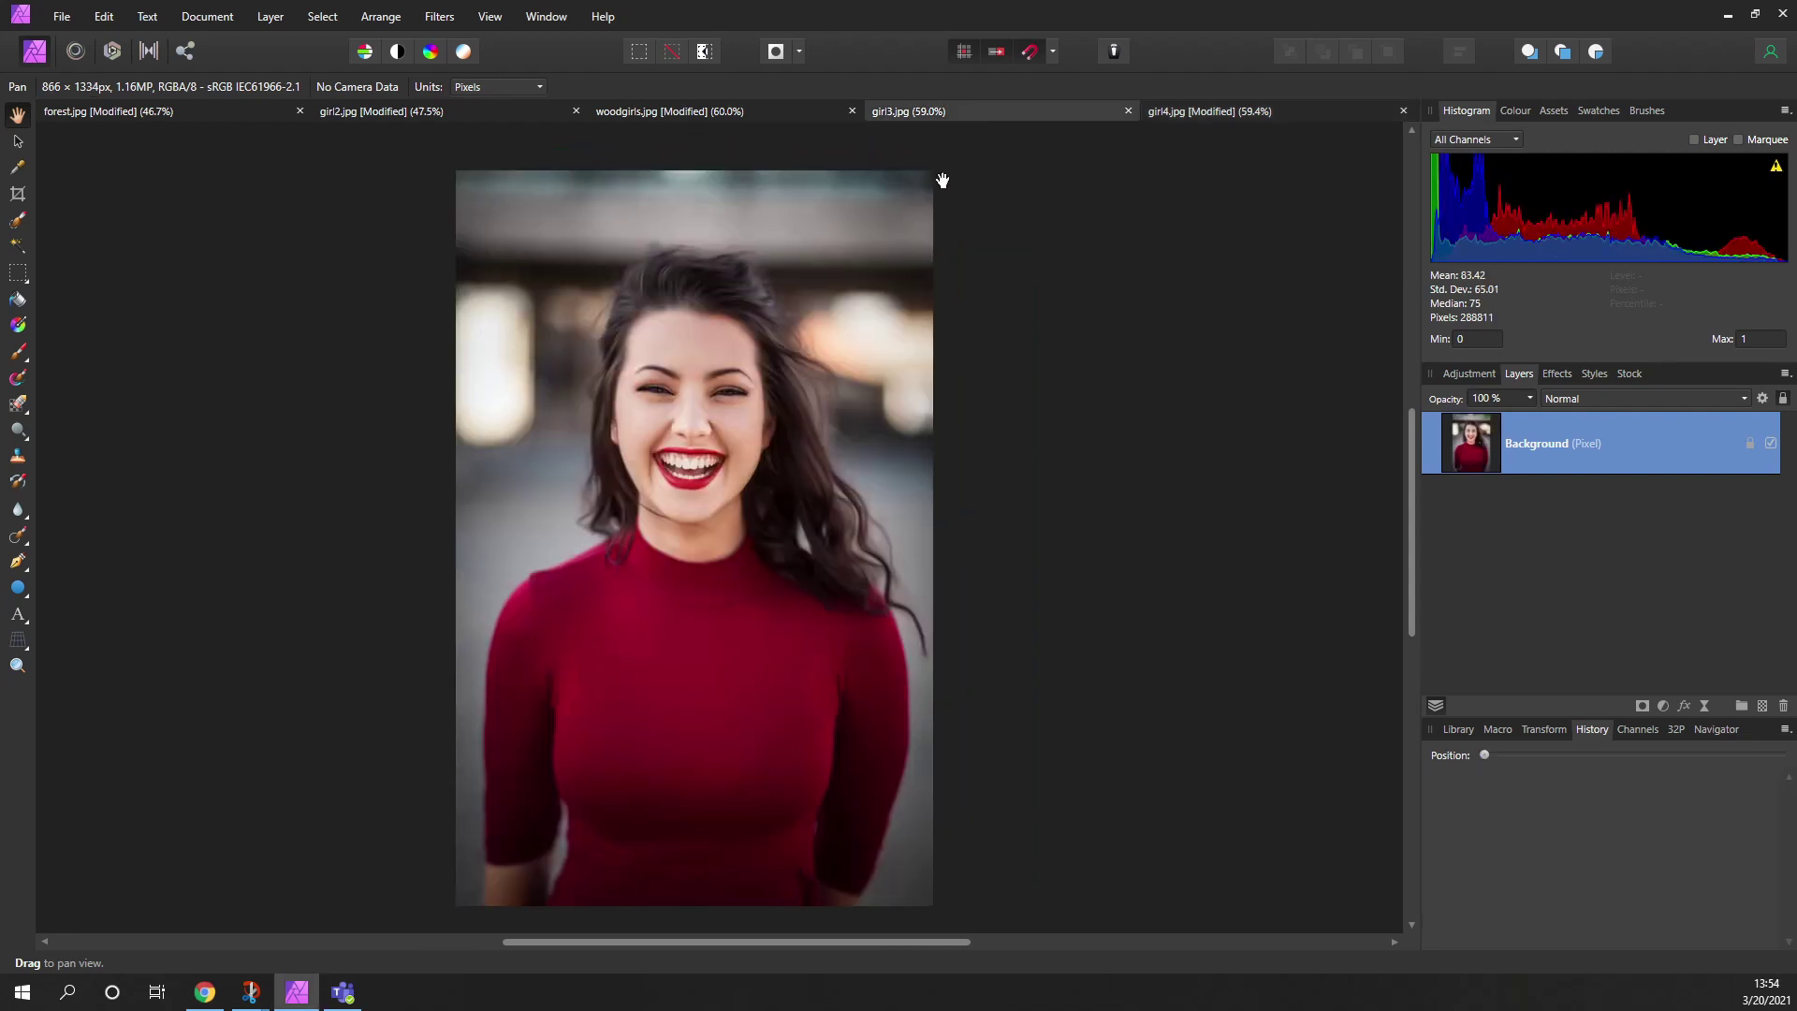
click(1245, 106)
drag(874, 459, 1041, 458)
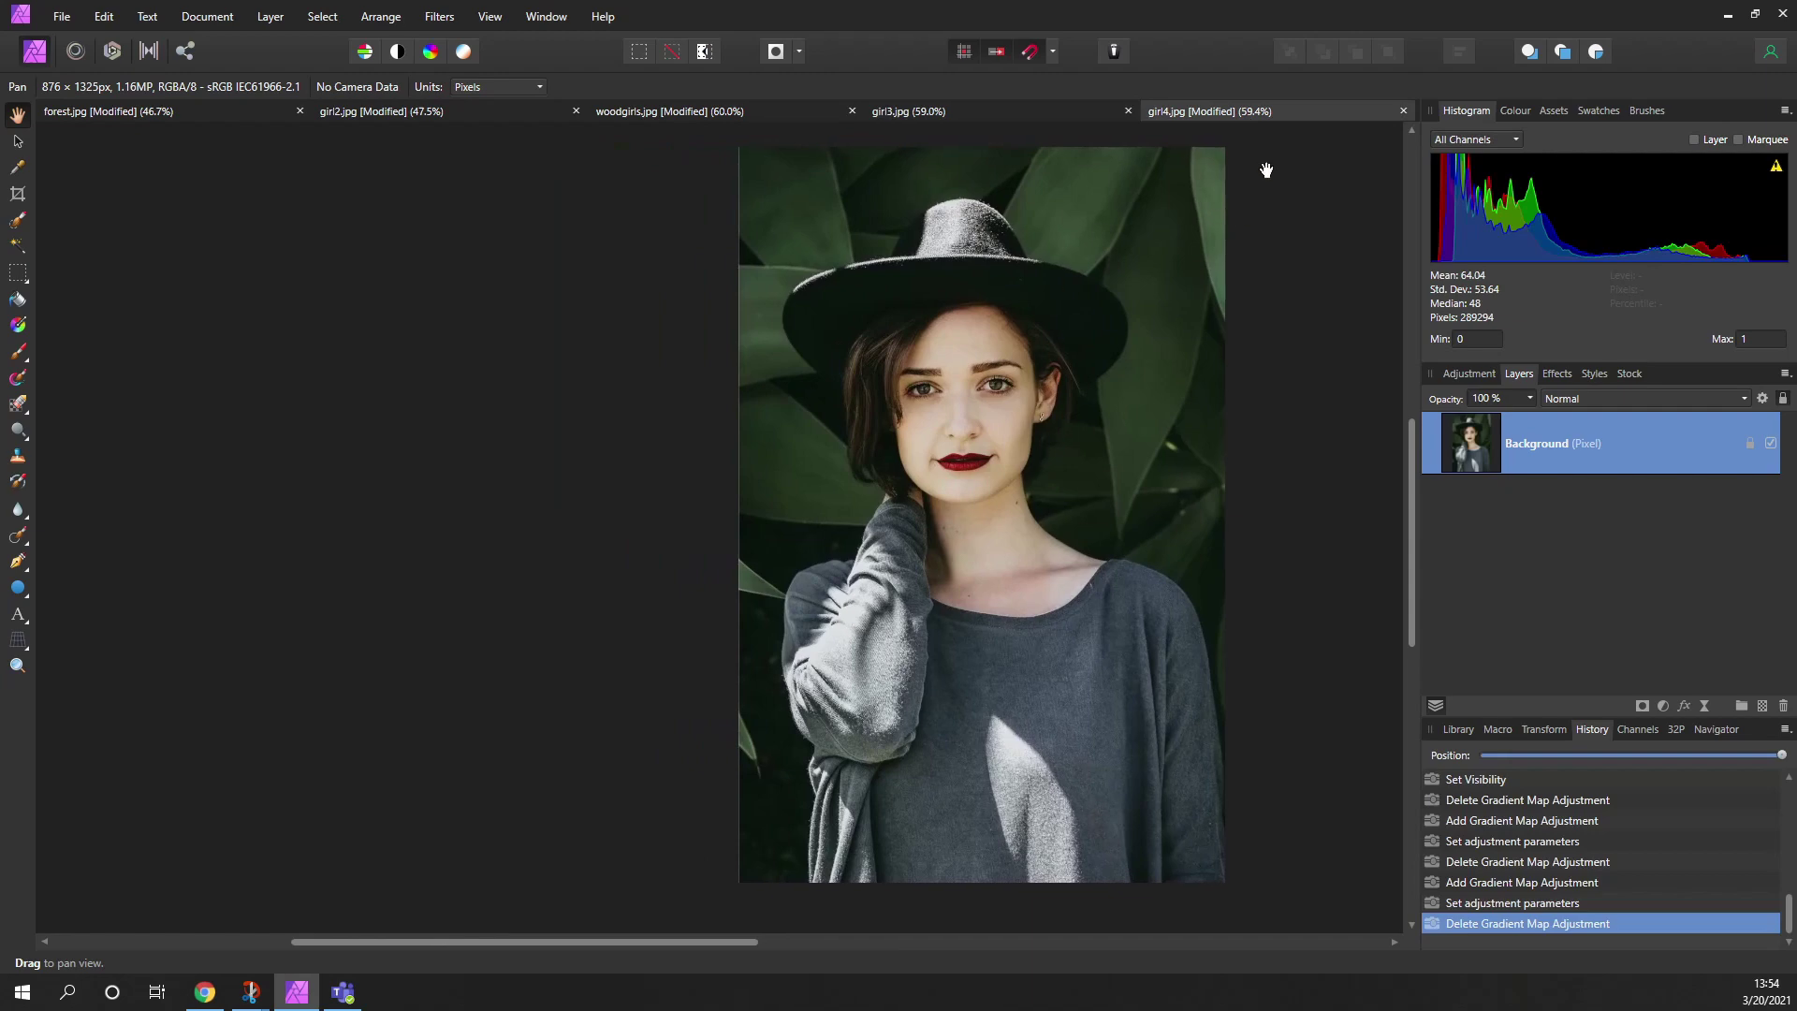
drag(1272, 110, 955, 198)
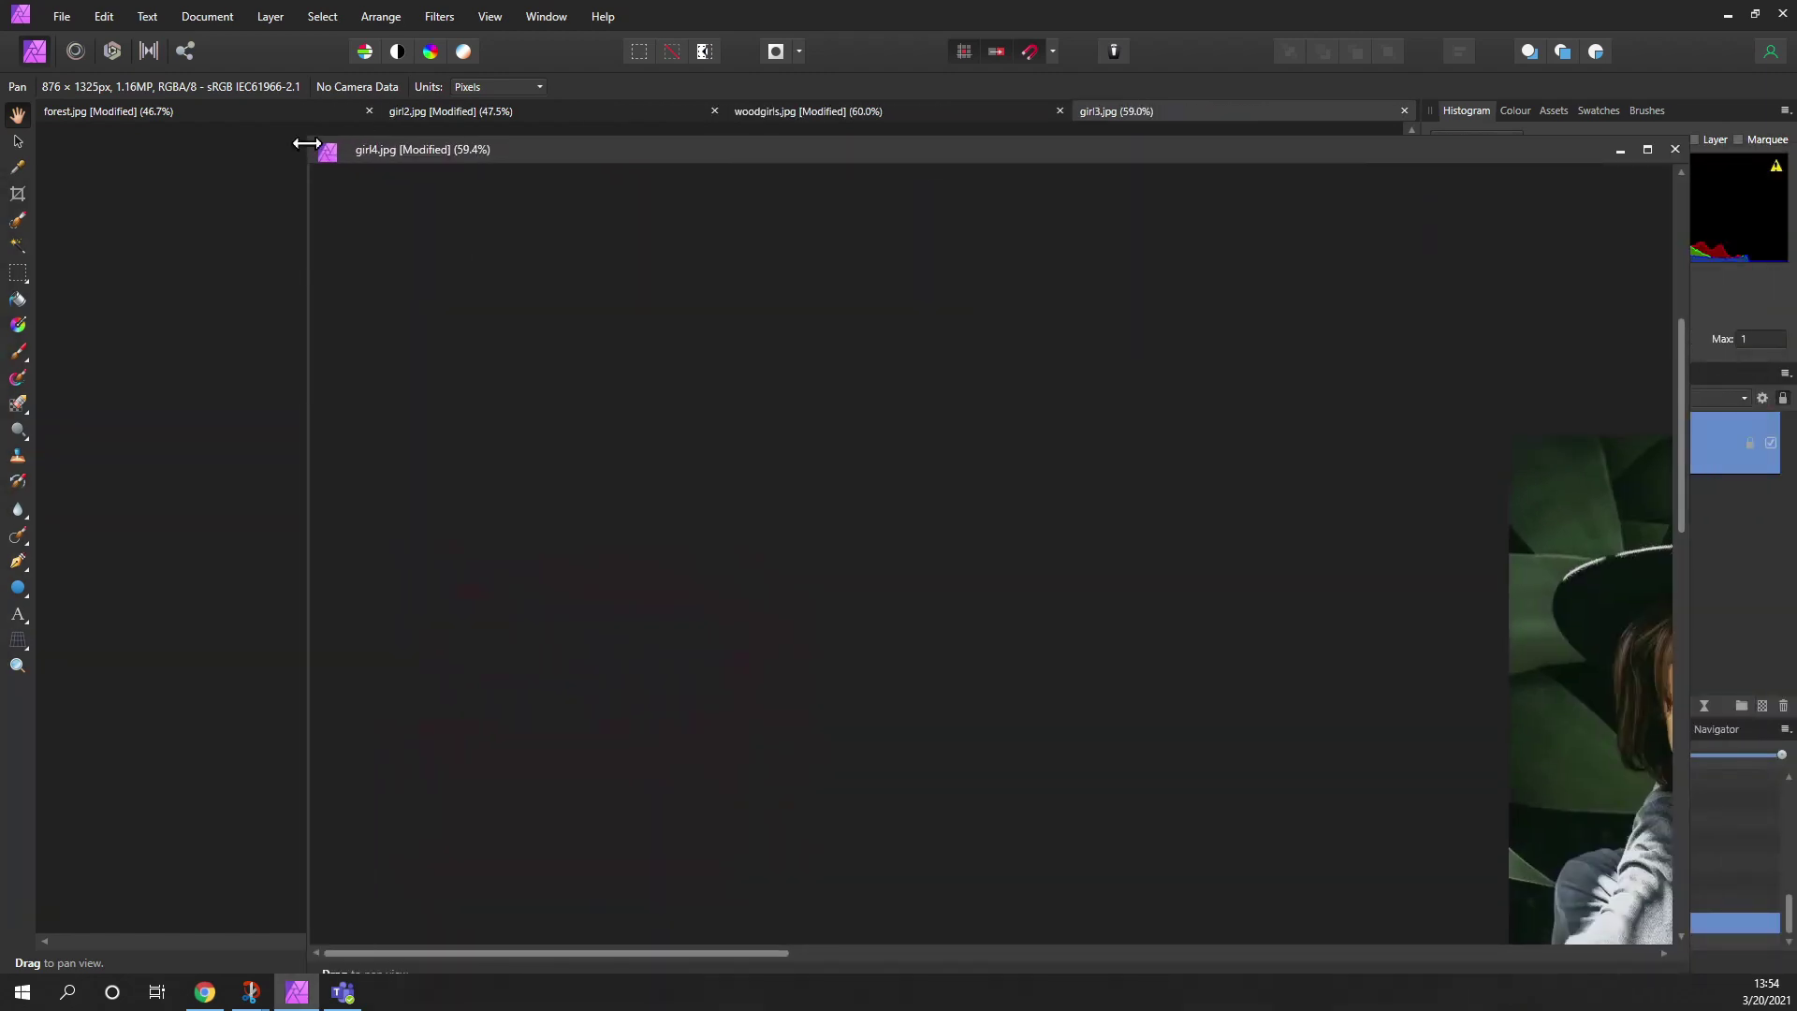
drag(307, 136, 967, 210)
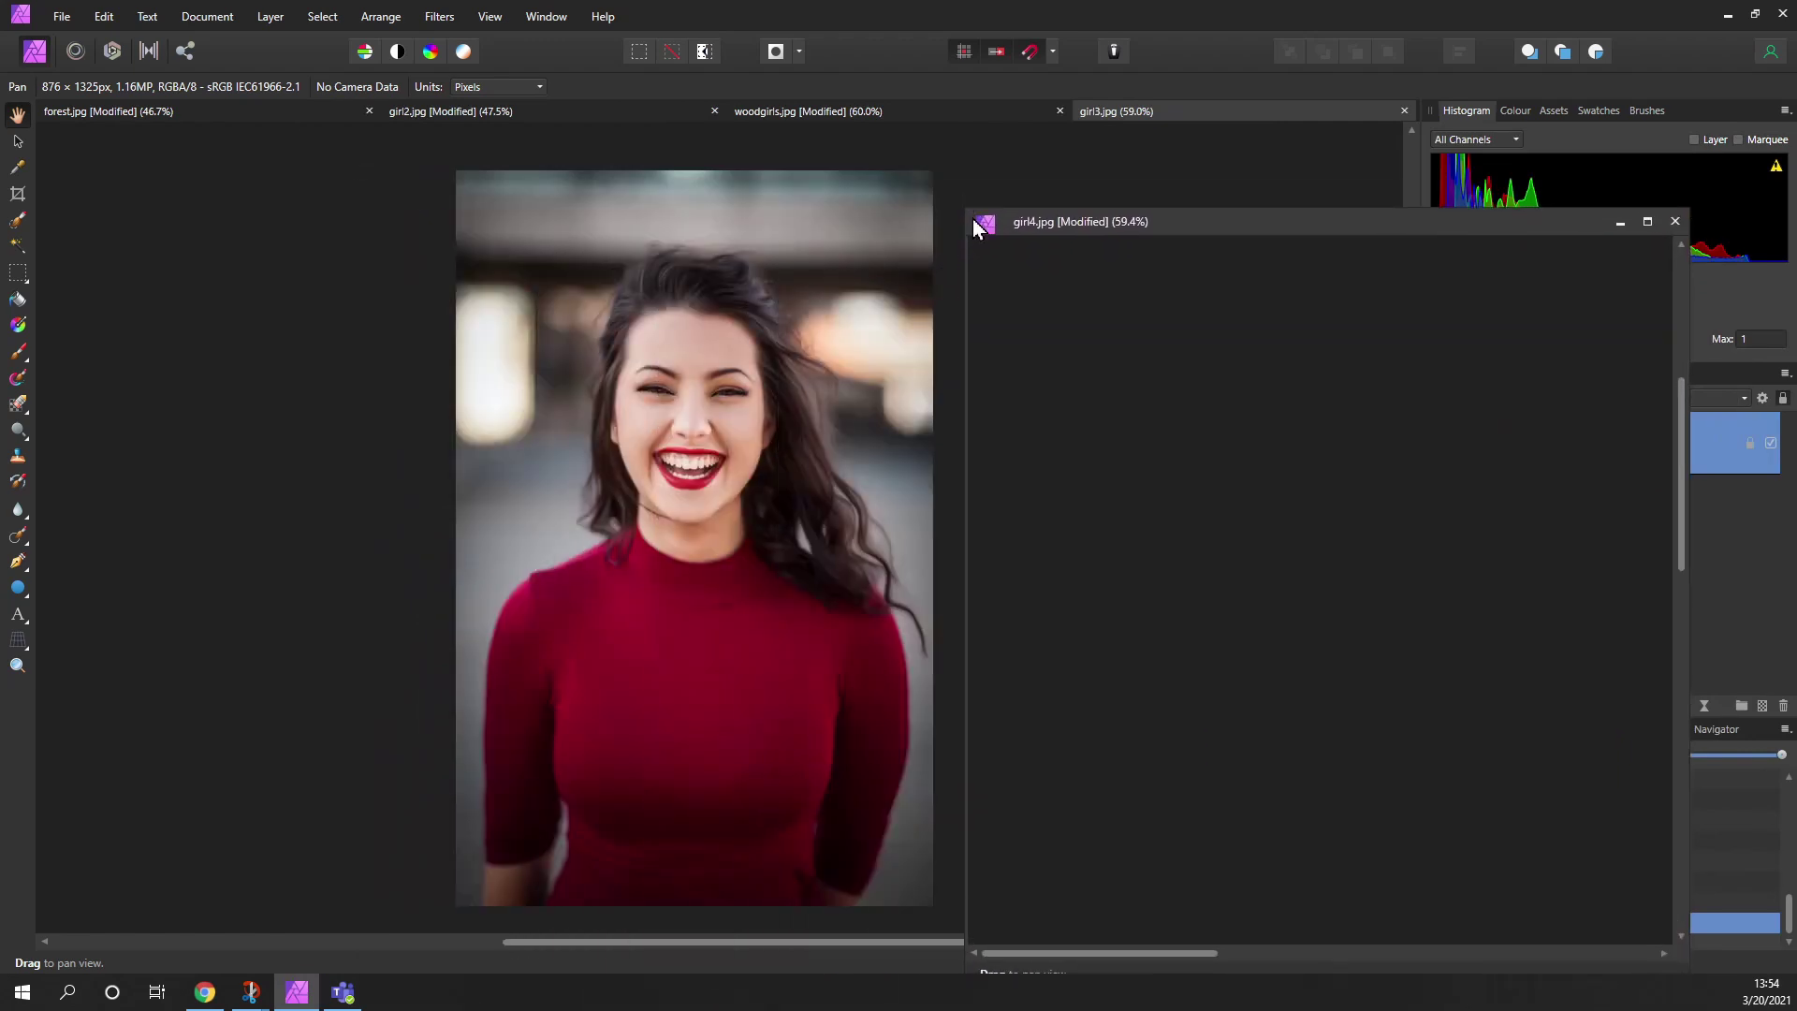
drag(1165, 245, 1091, 203)
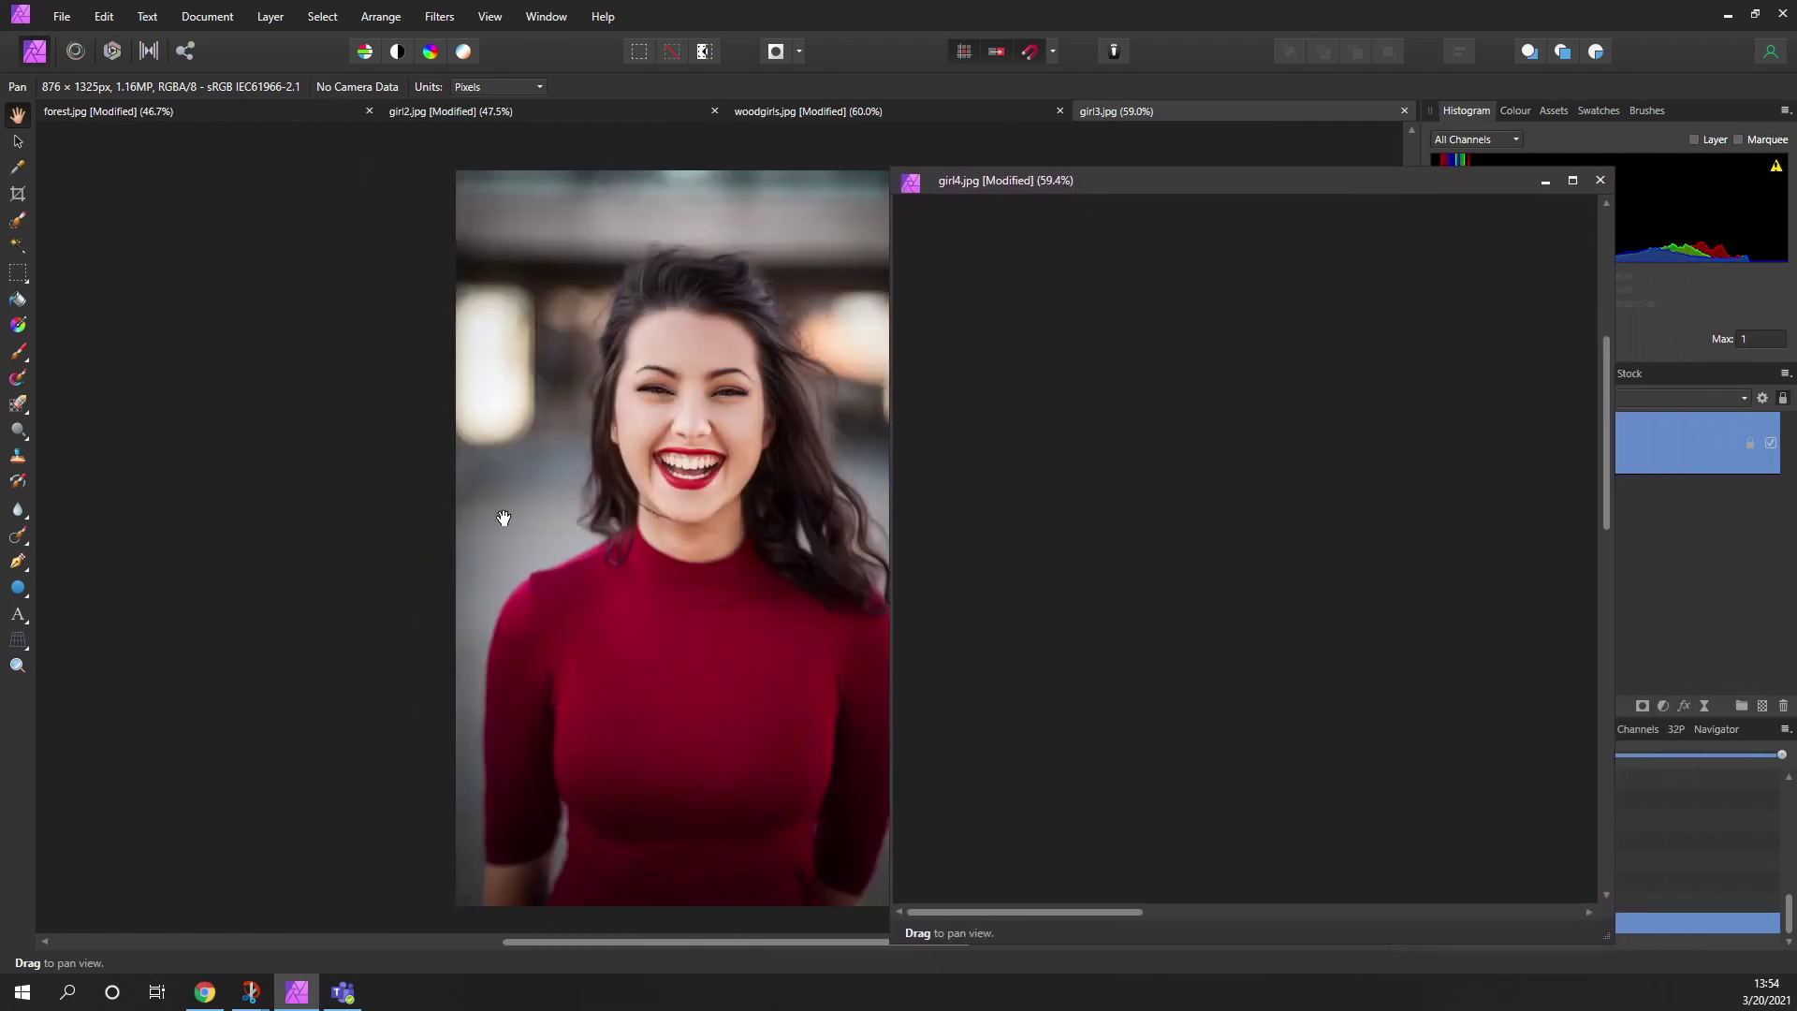
drag(502, 515, 243, 522)
drag(1060, 187, 917, 171)
drag(1083, 477, 856, 526)
scroll(979, 534, up, 5)
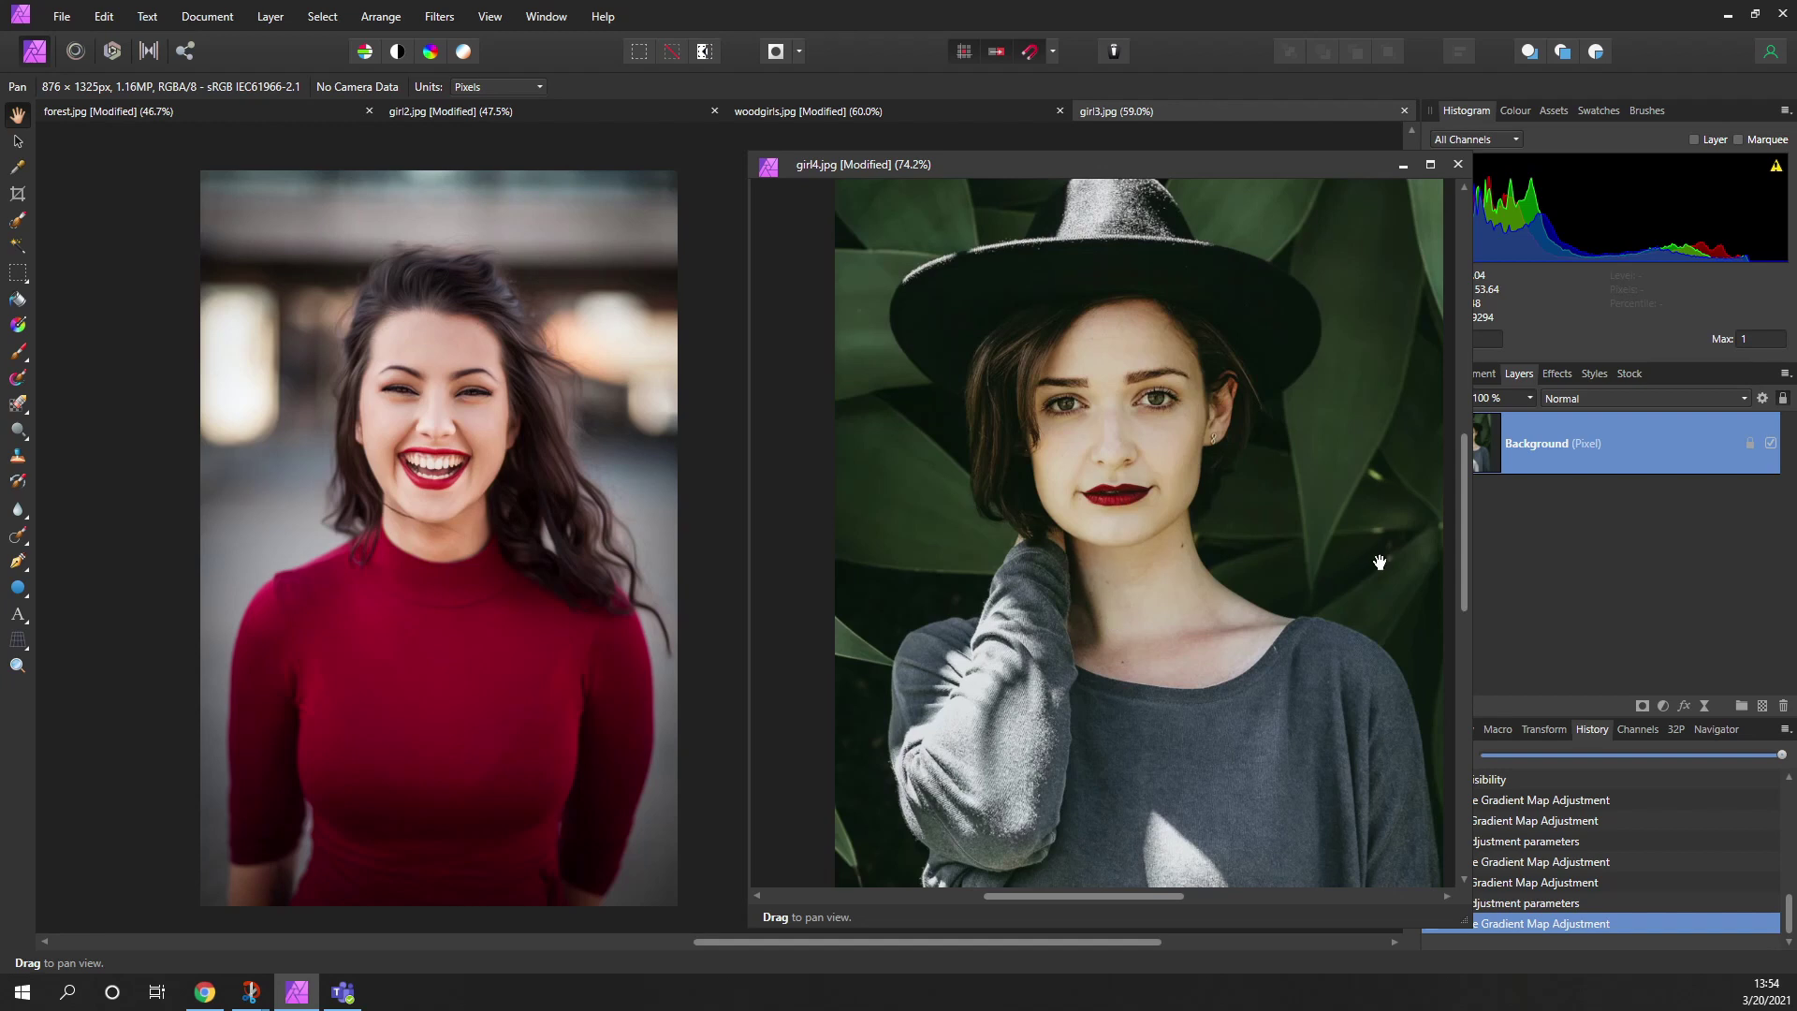
- Add a Gradient Map adjustment to girl4
click(1661, 705)
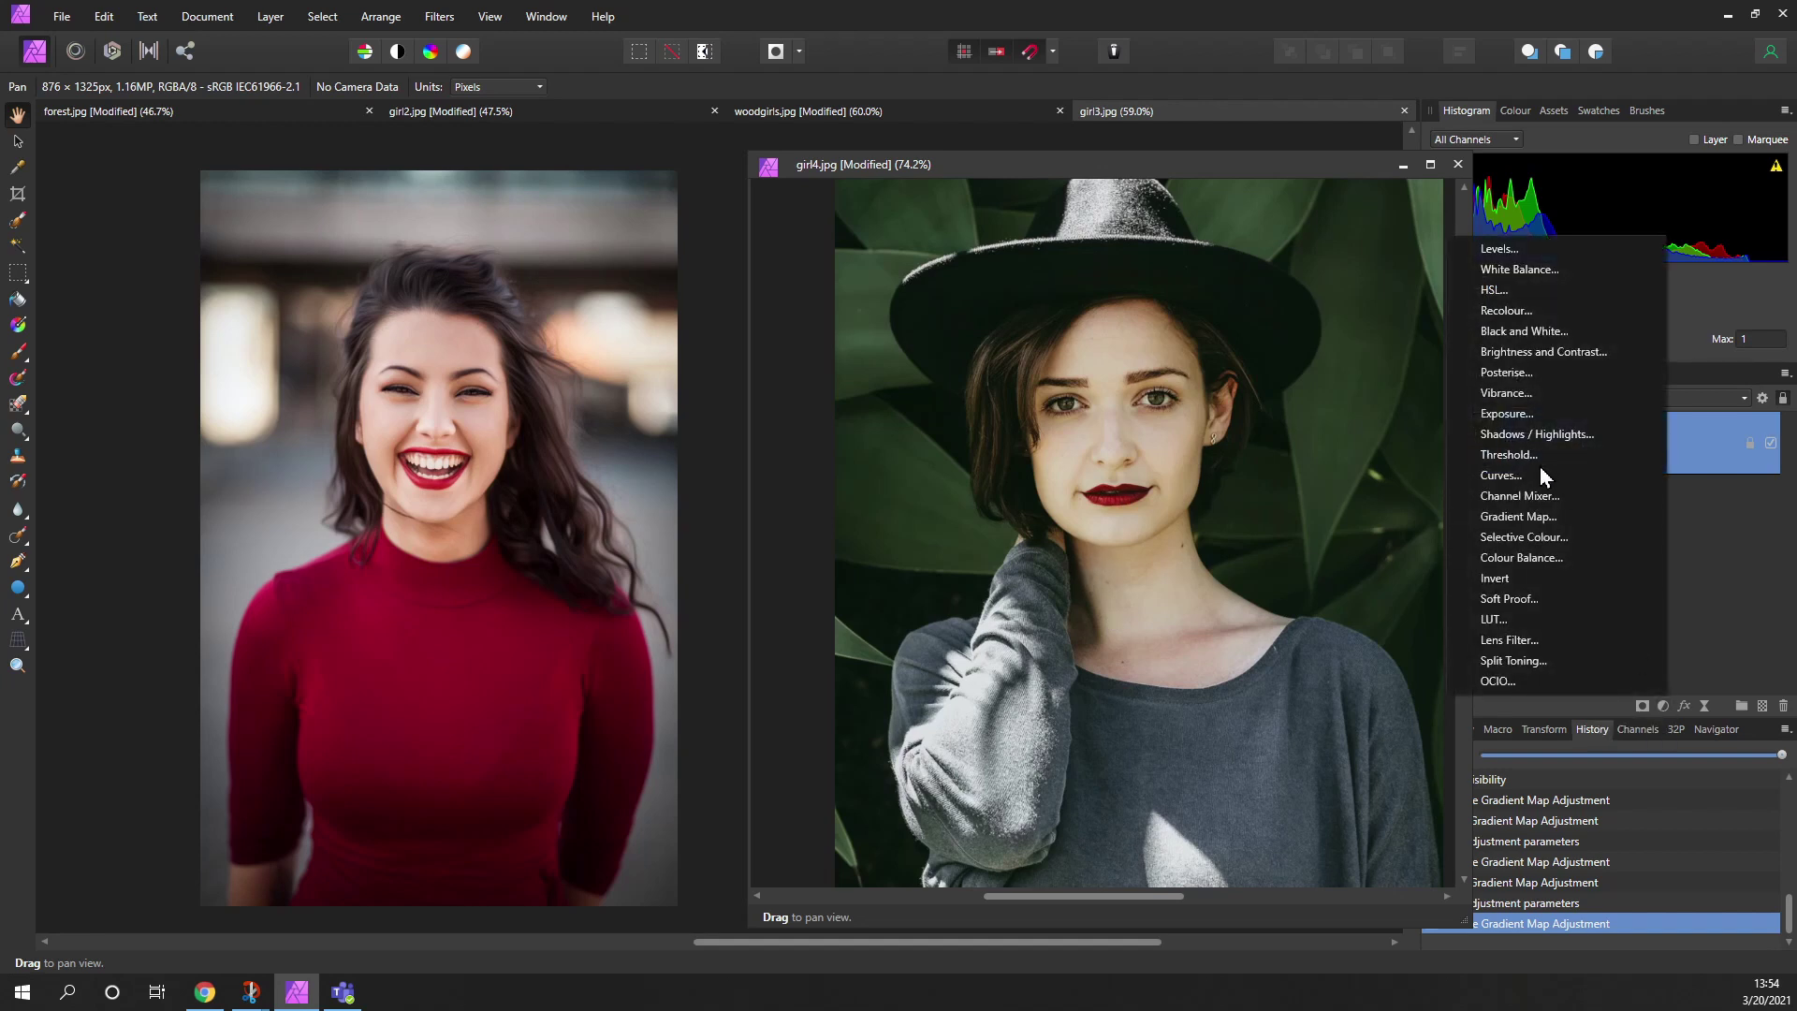
click(1540, 517)
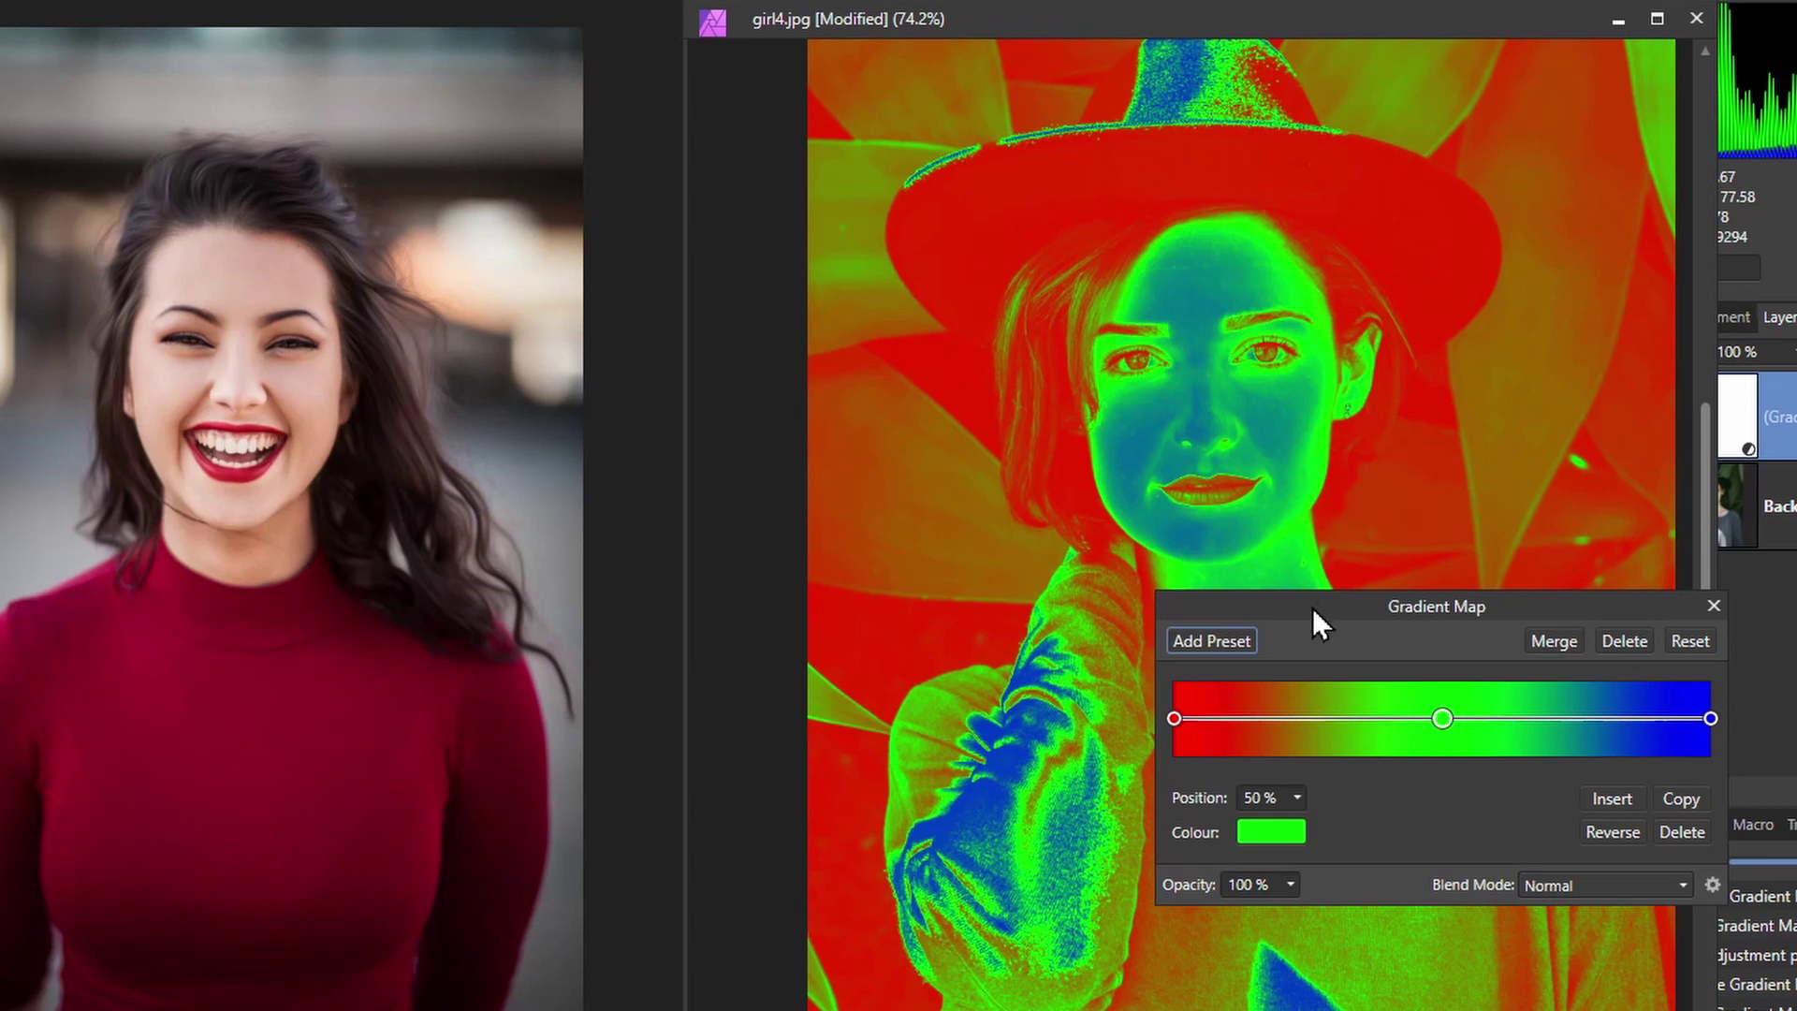
drag(1312, 608, 1365, 603)
- Set the gradient's darkest stop to dark red 460410 sampled from girl3's sweater
click(1226, 713)
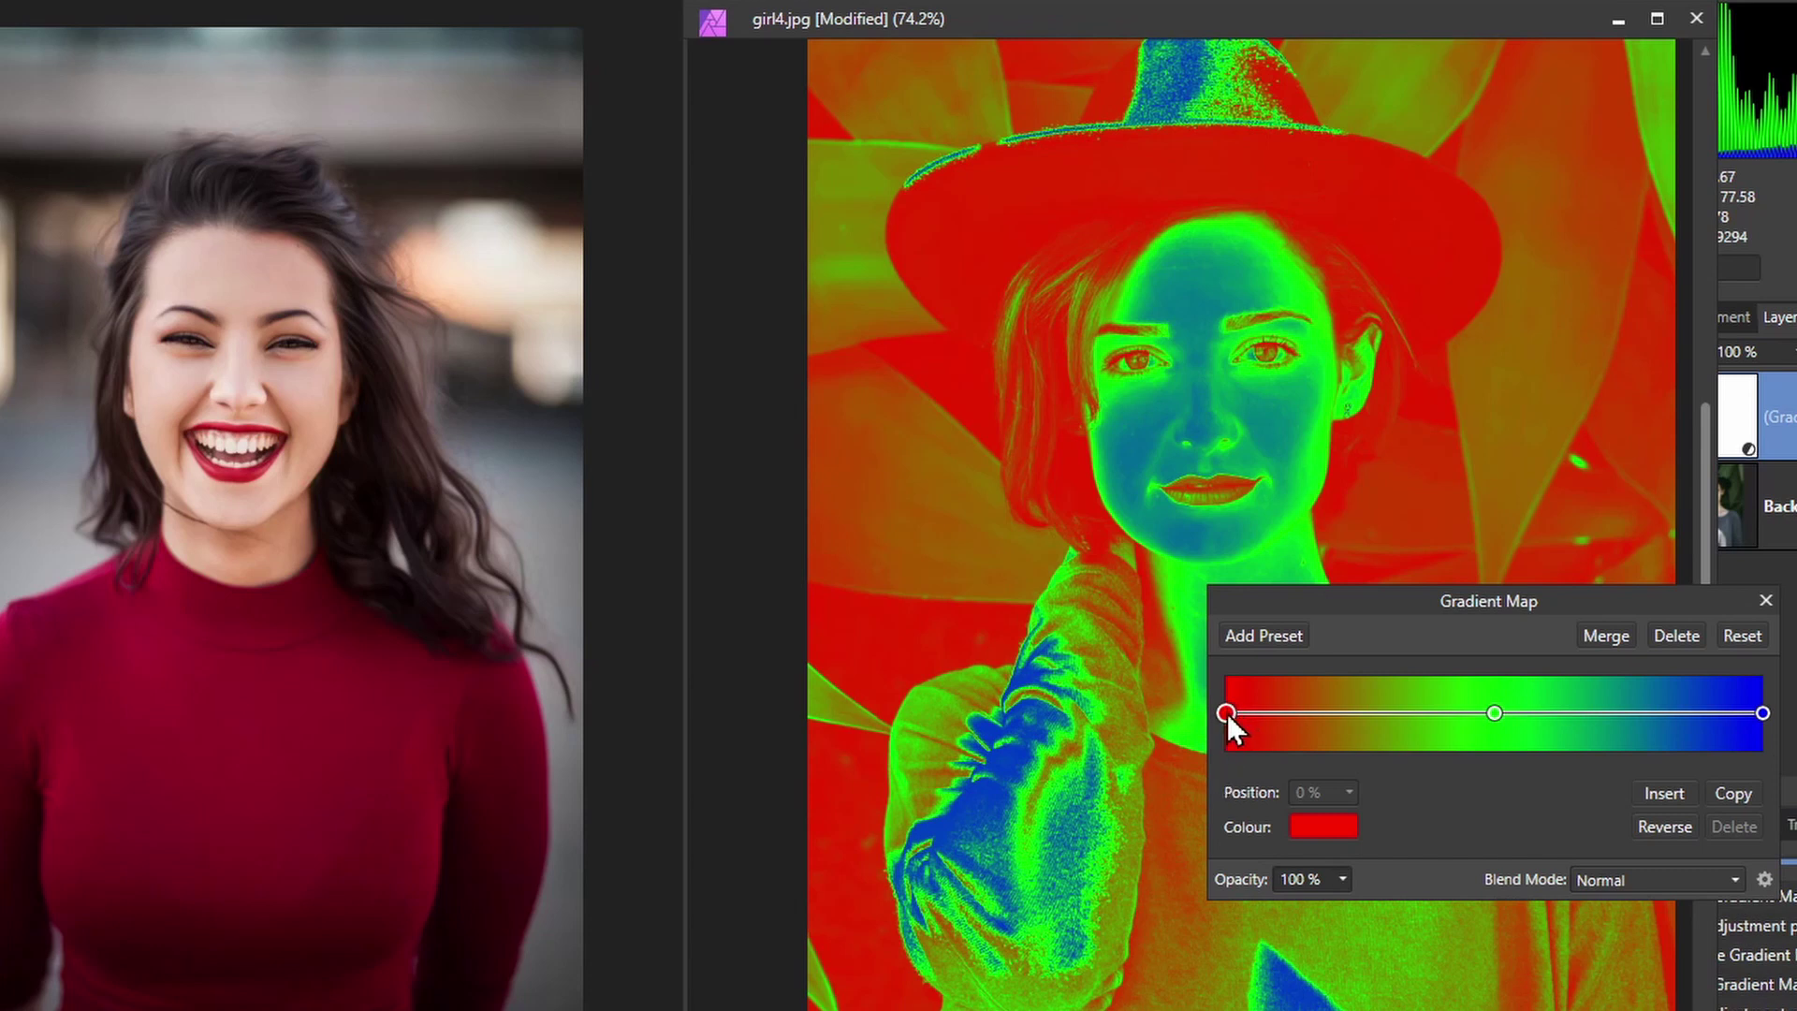
click(1312, 829)
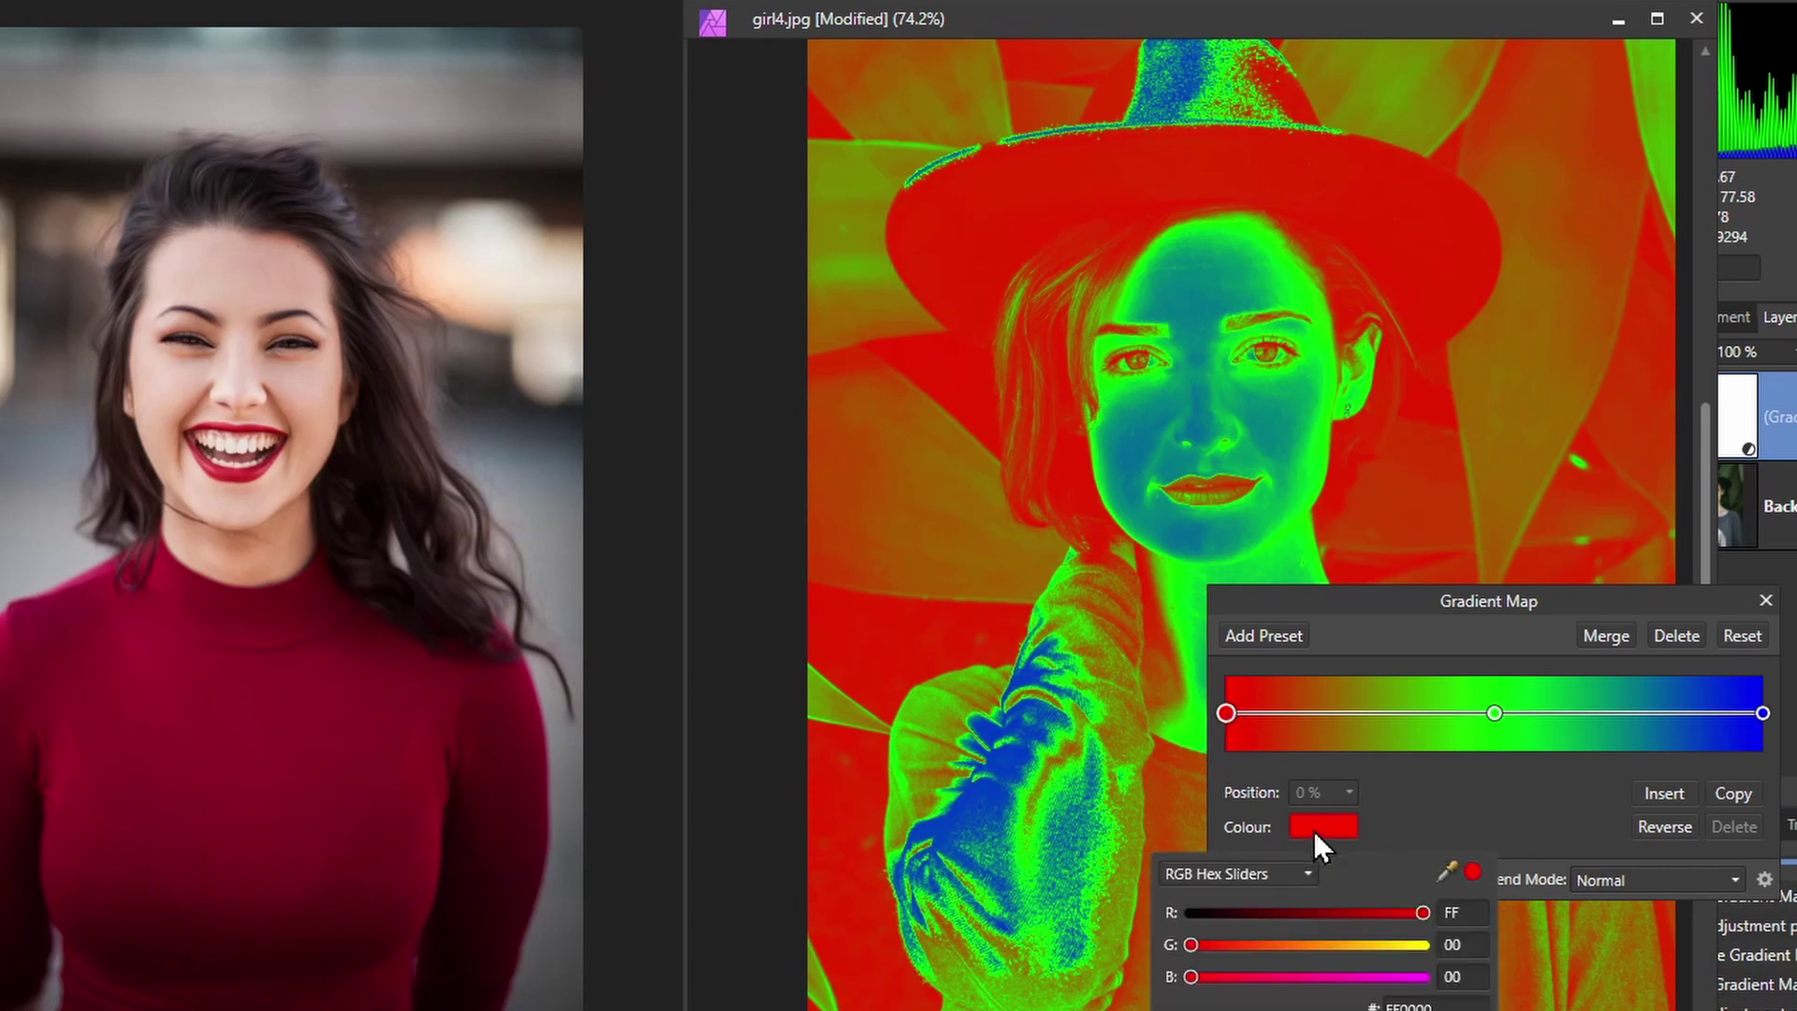
drag(1451, 866, 512, 817)
click(1471, 871)
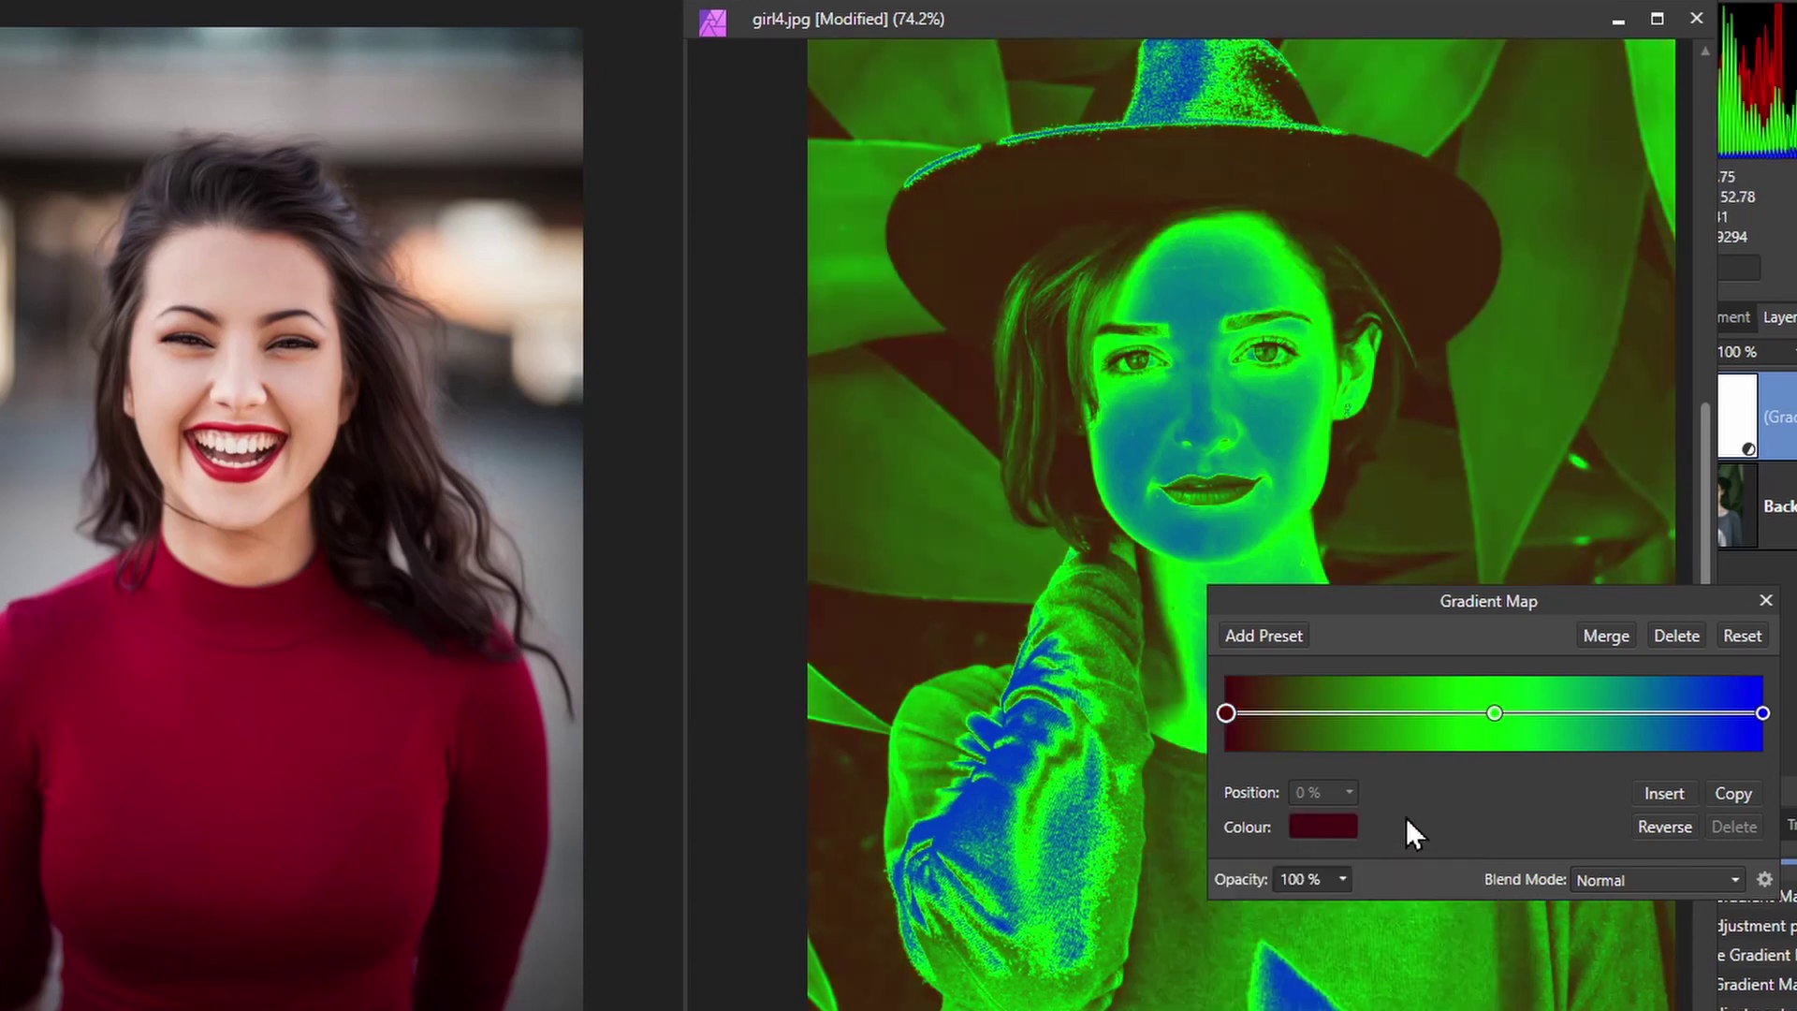
- Set the middle gradient stop to tan skin tone CF8A63 sampled from girl3
click(1495, 713)
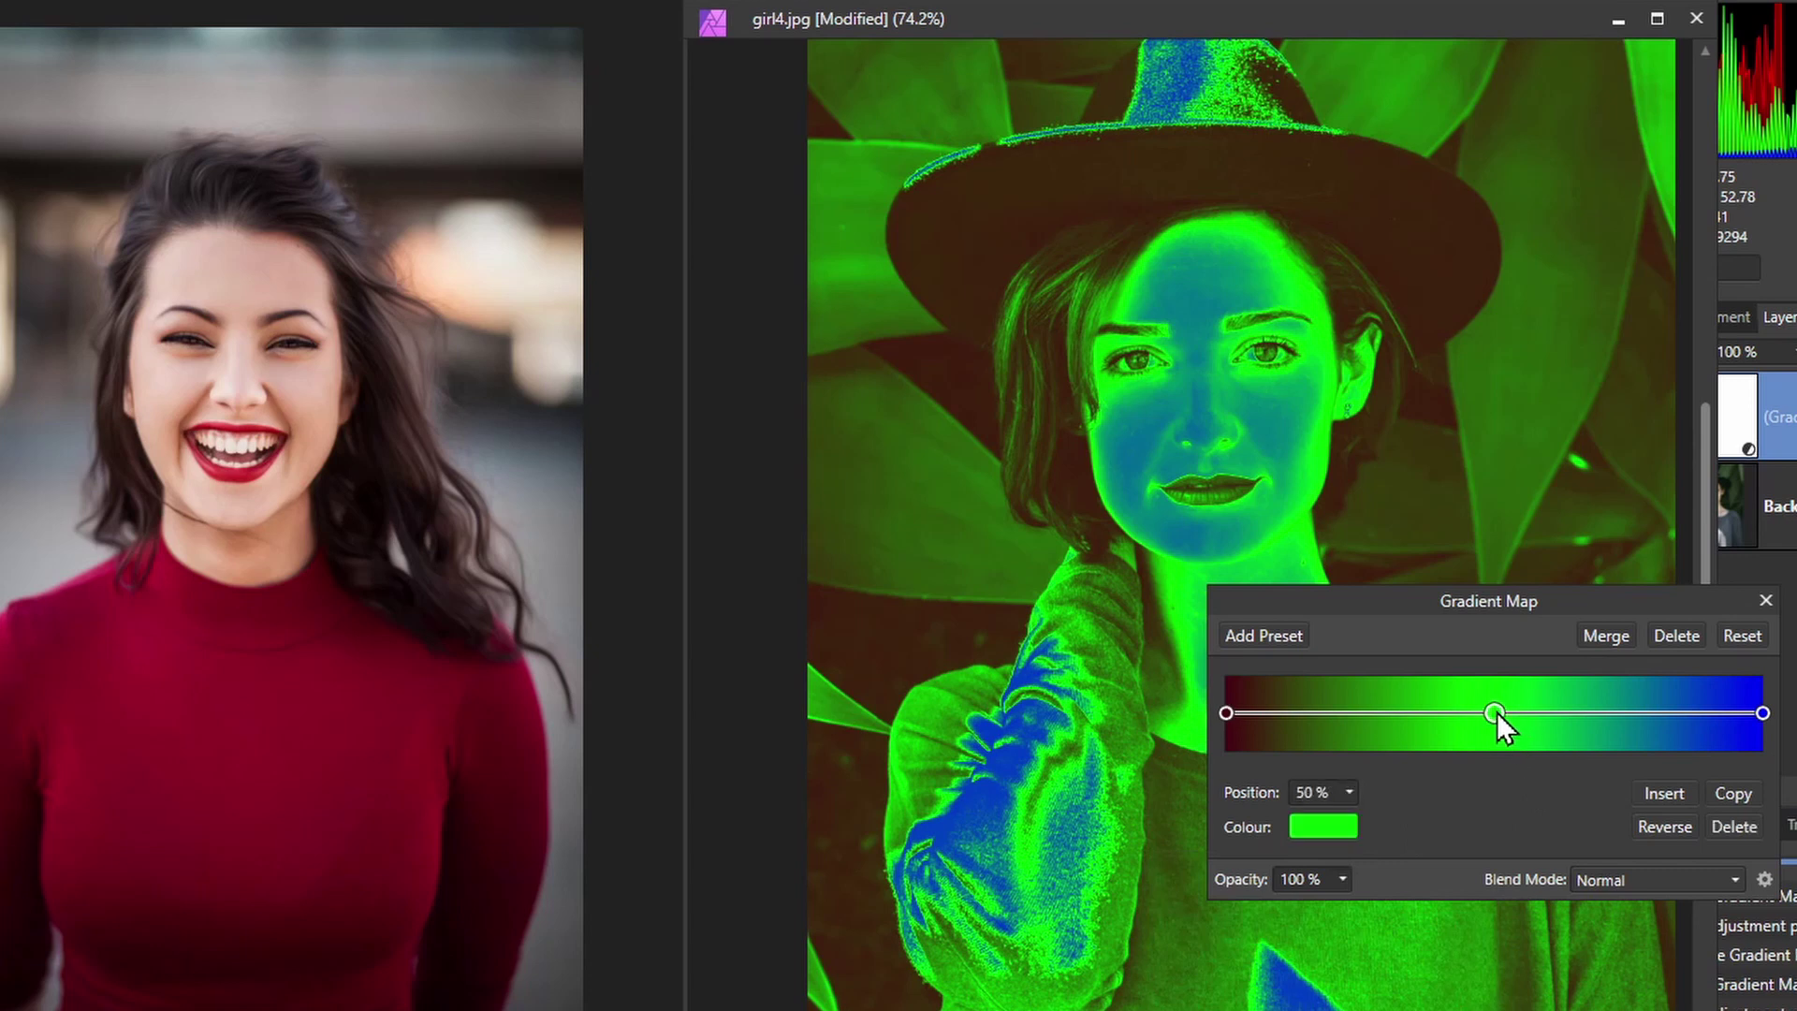
click(1316, 832)
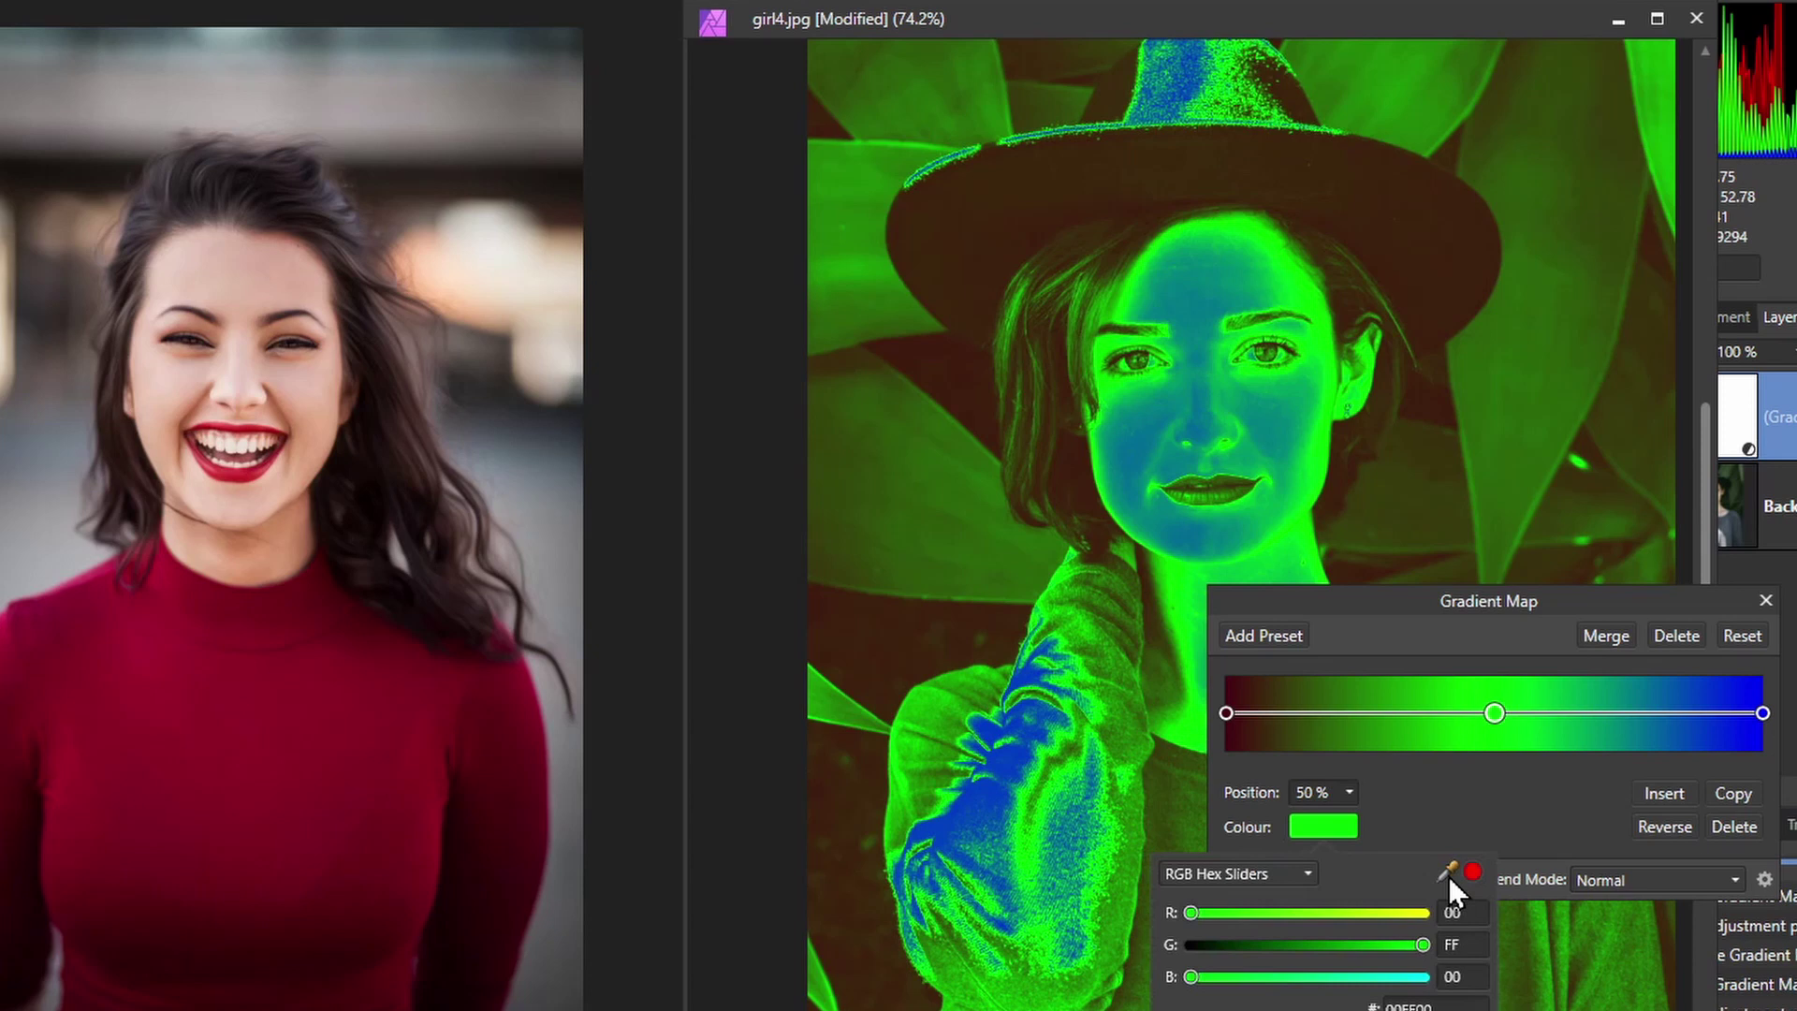
drag(1445, 871, 243, 586)
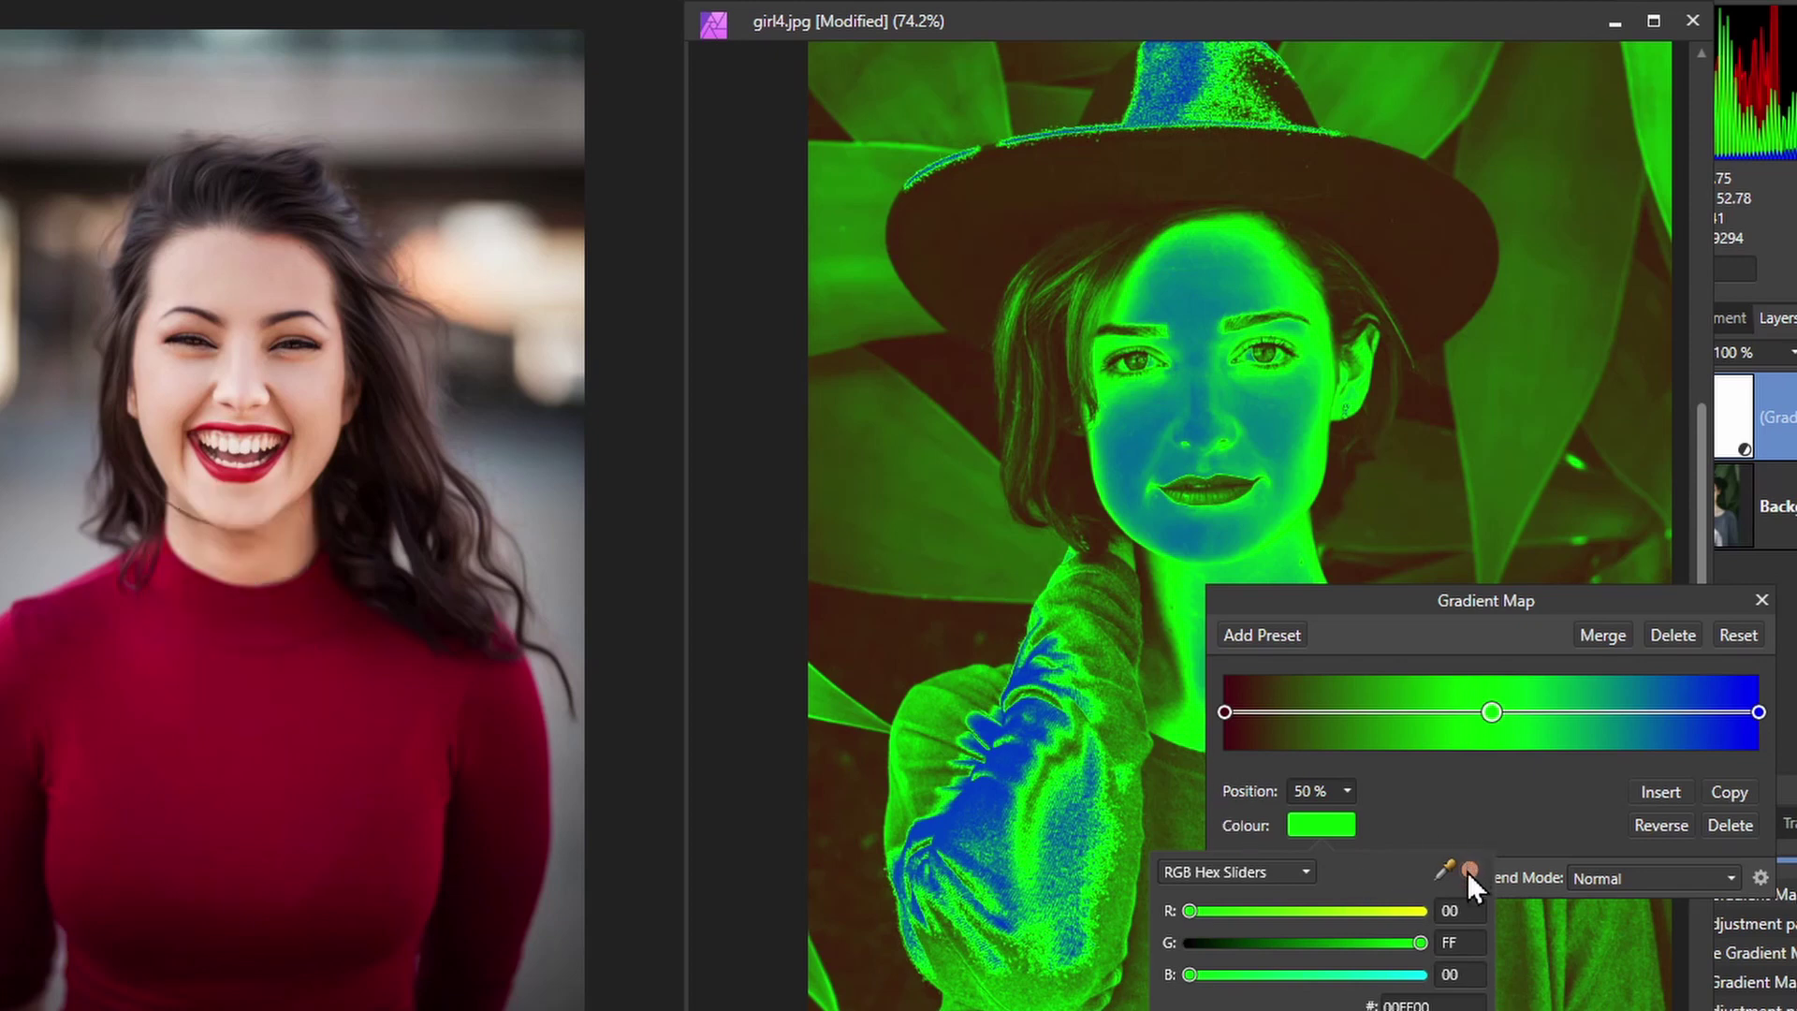
click(1468, 870)
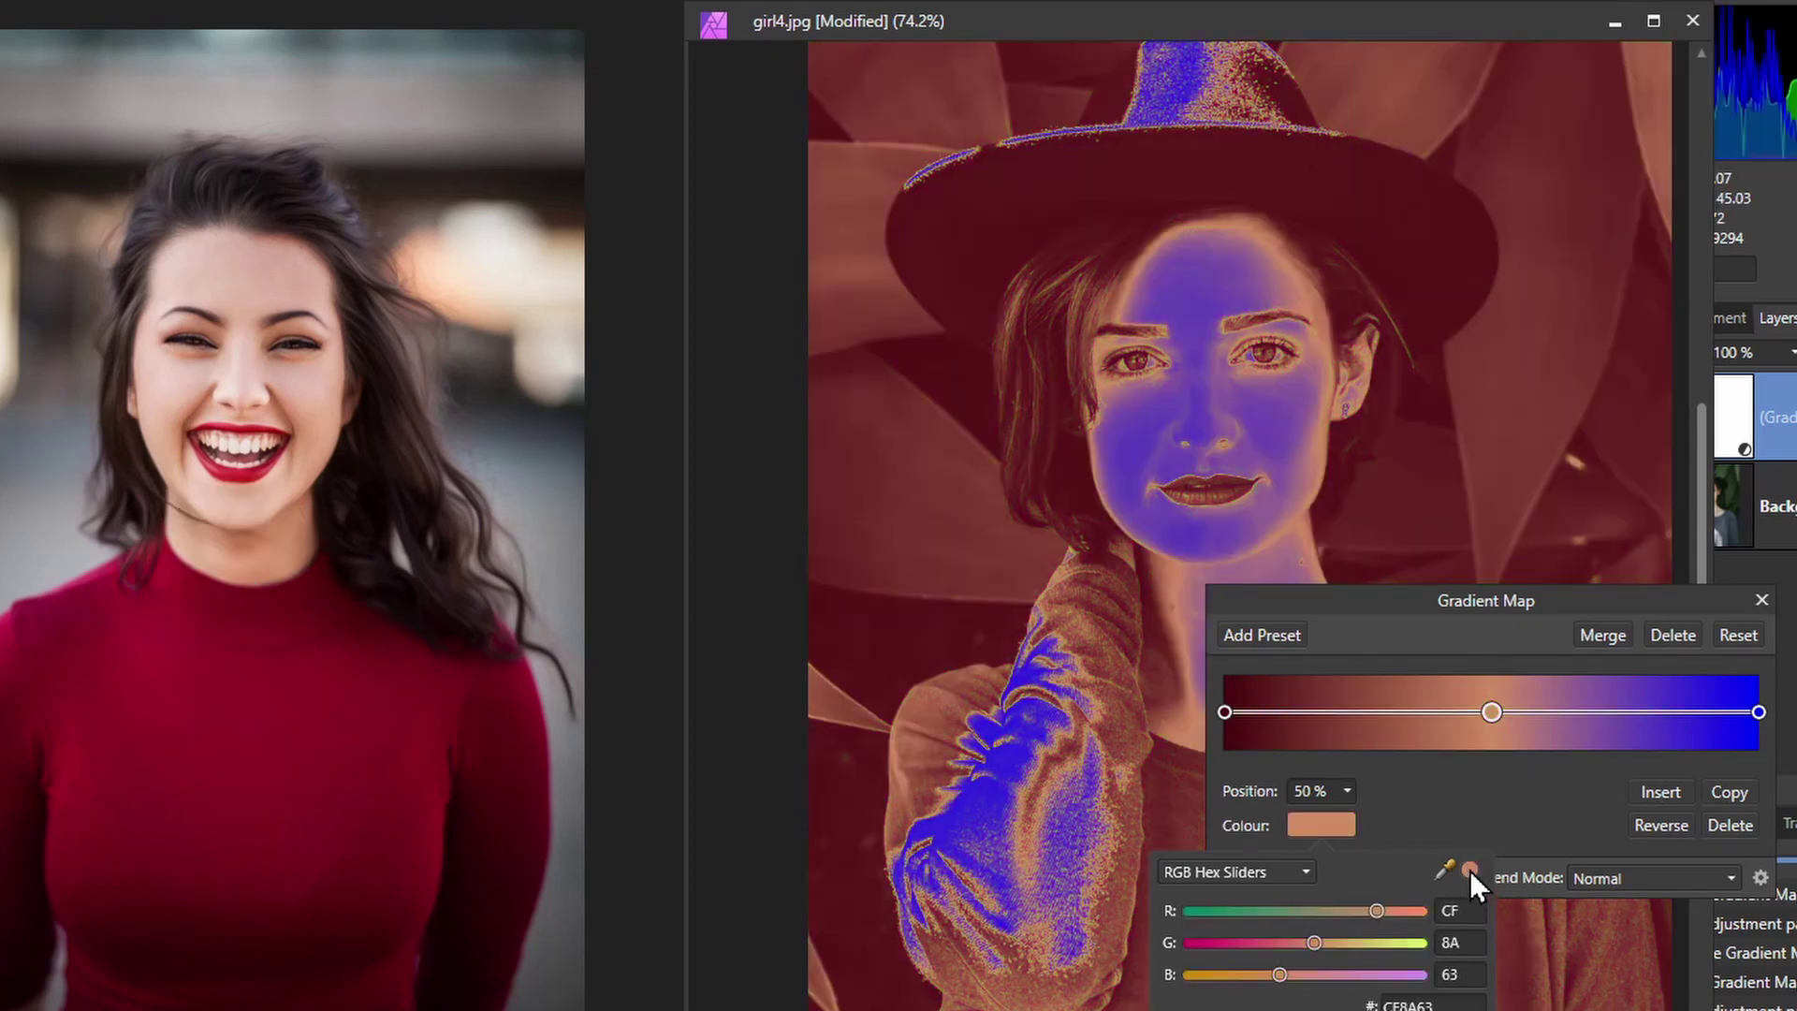
click(1503, 795)
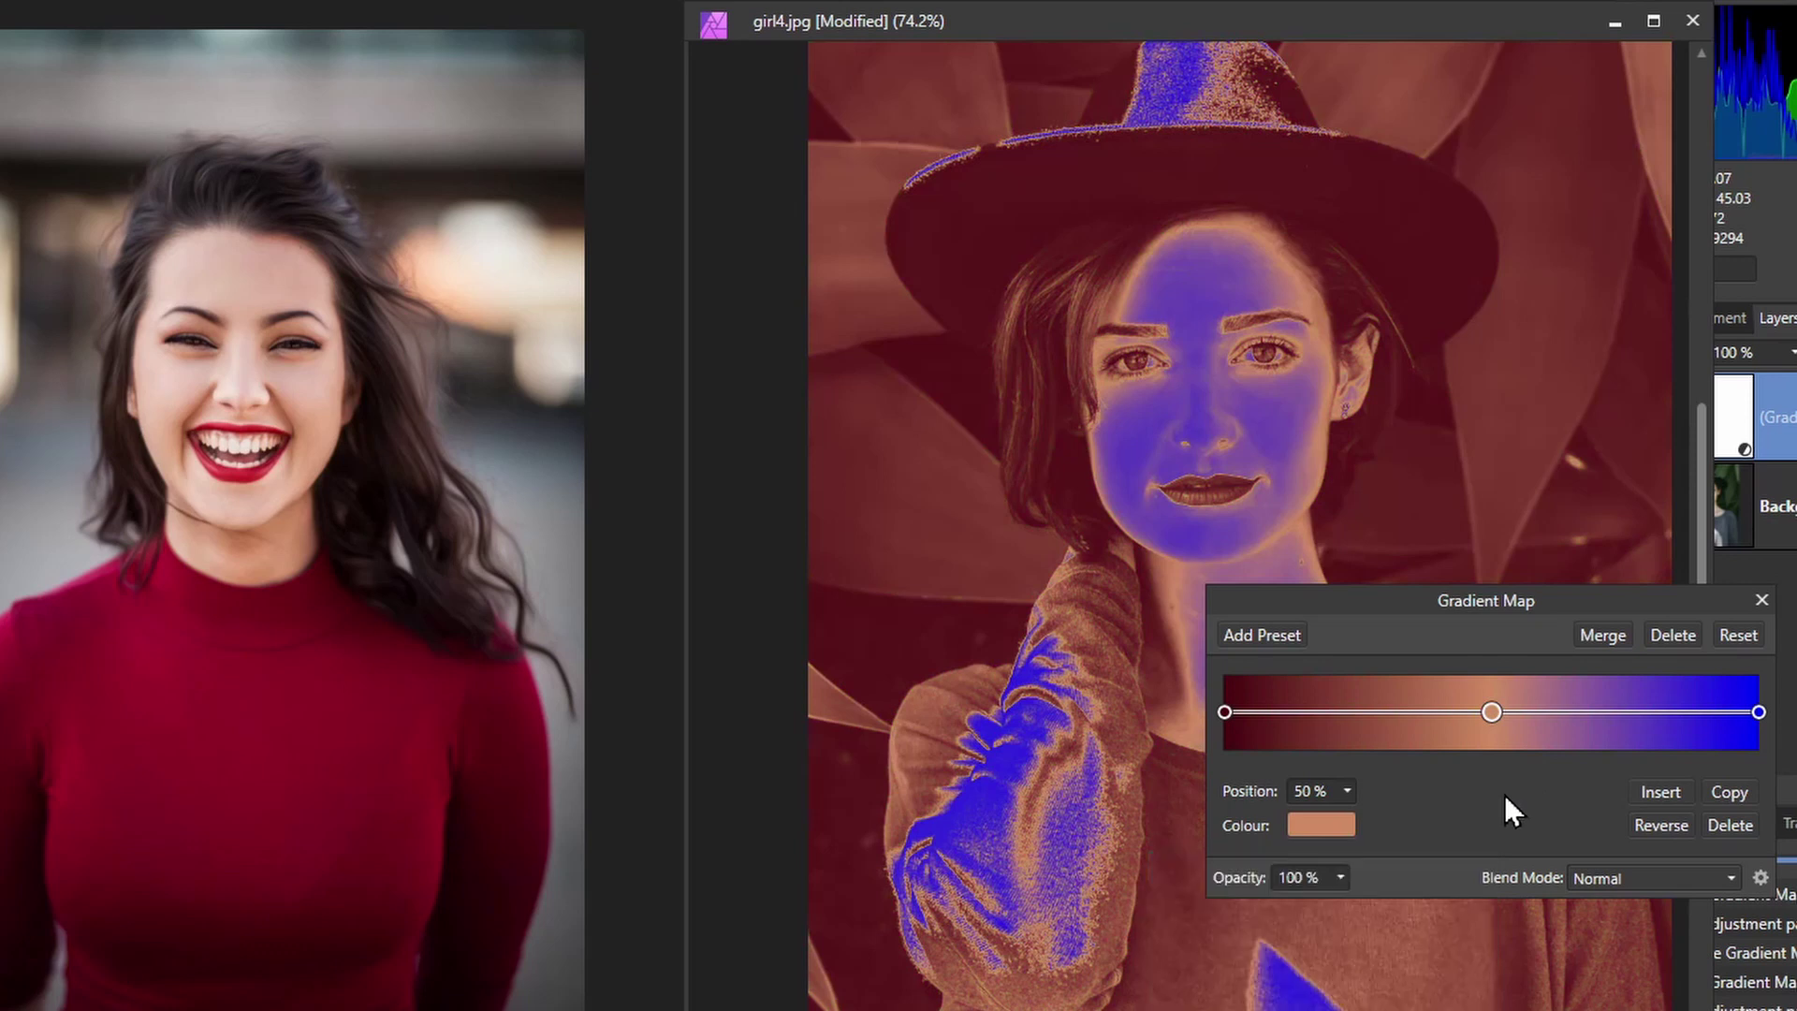
- Set the lightest gradient stop to a pale pink sampled from girl3's skin
click(1758, 714)
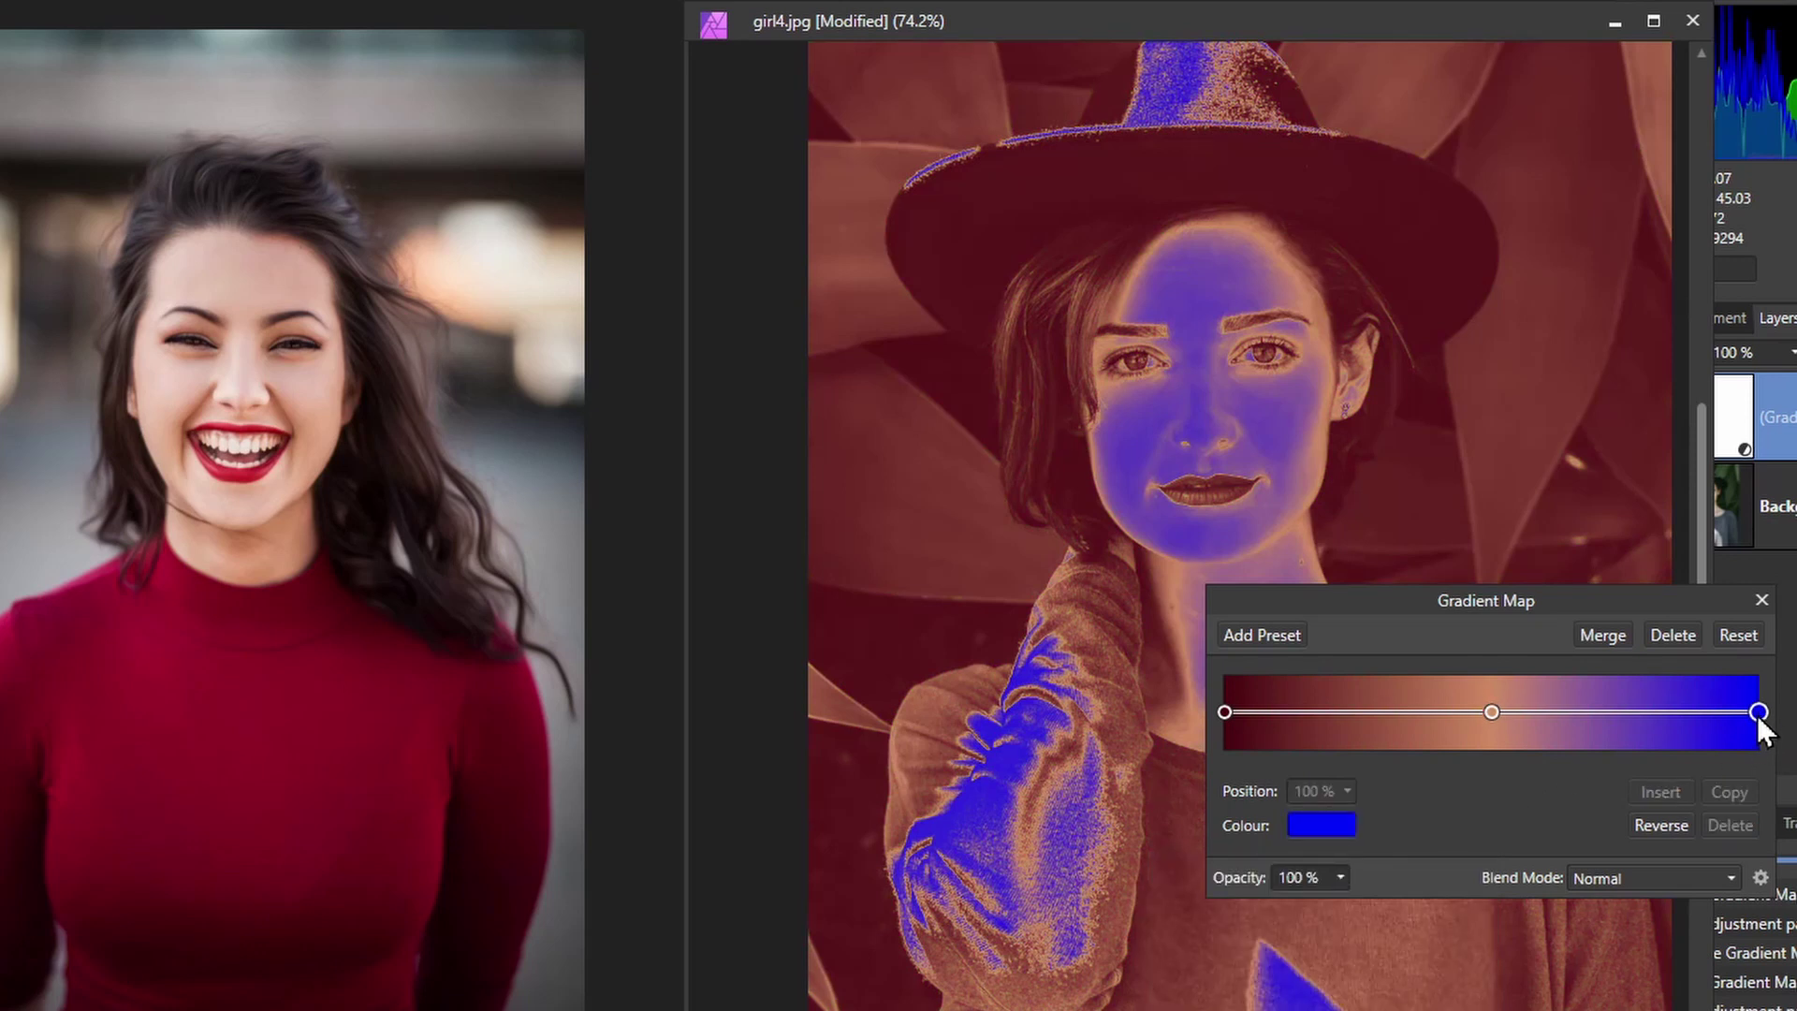
click(1323, 823)
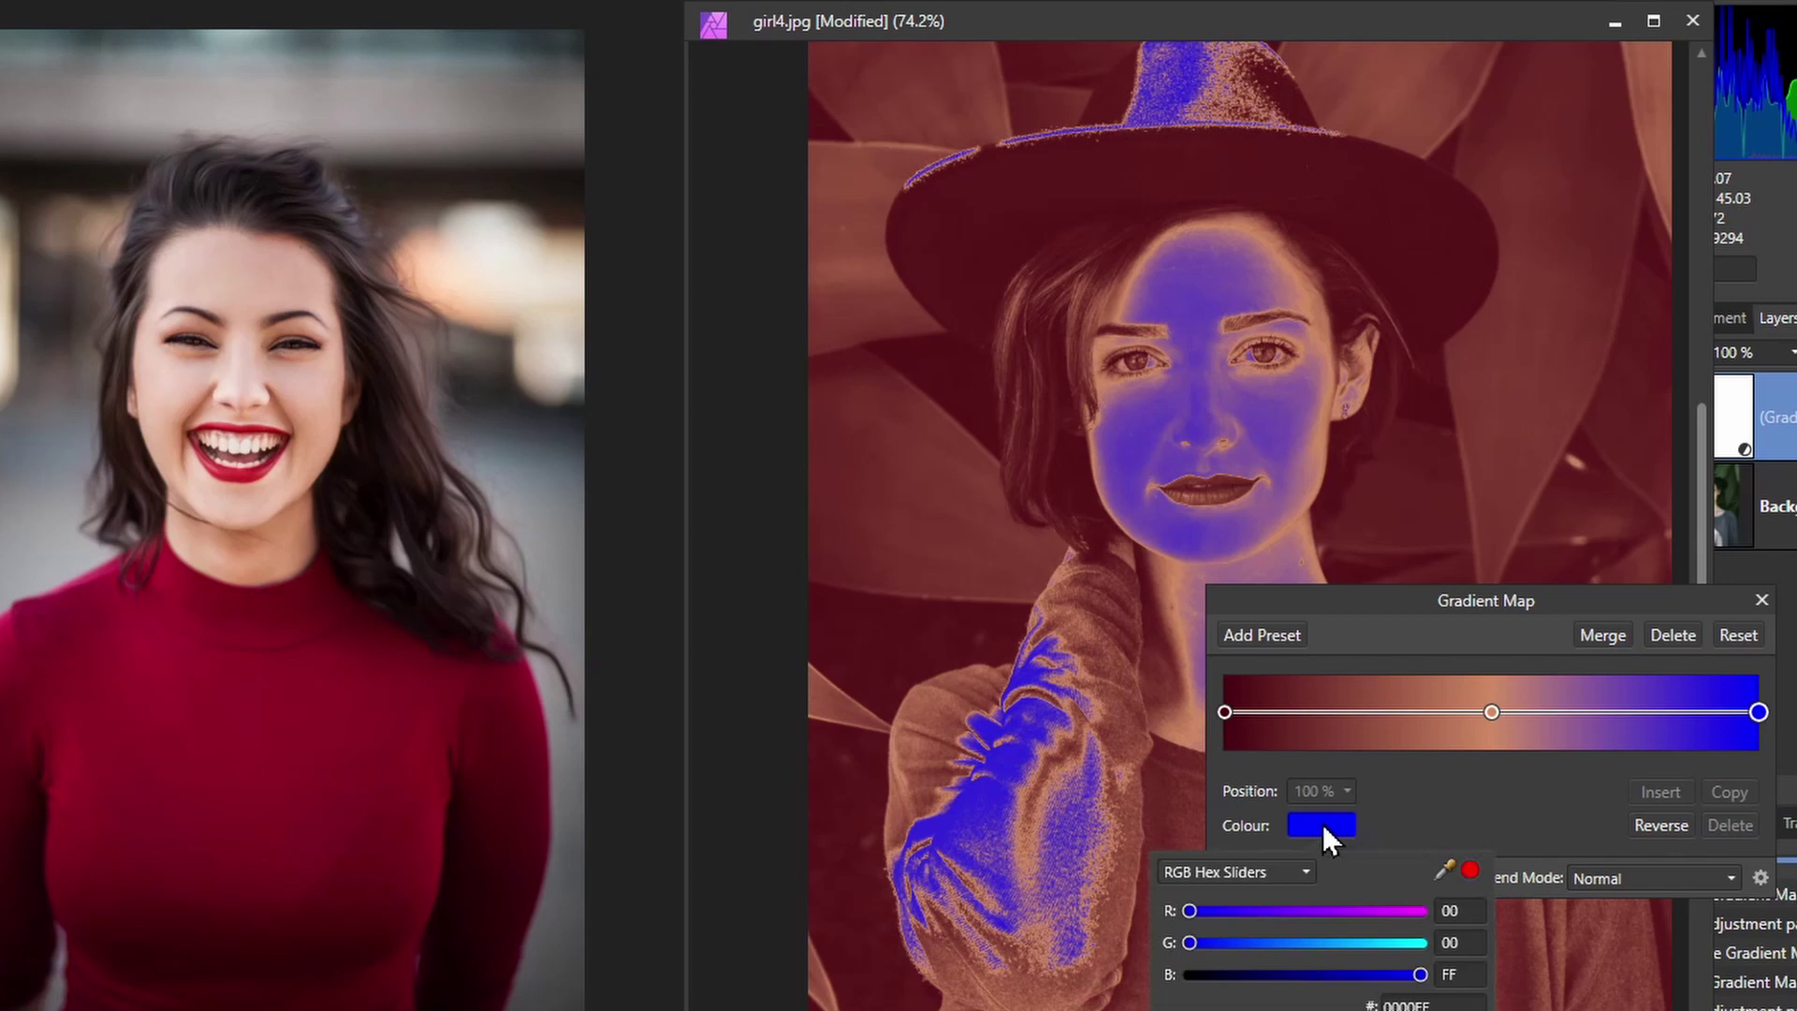
drag(1443, 872, 191, 262)
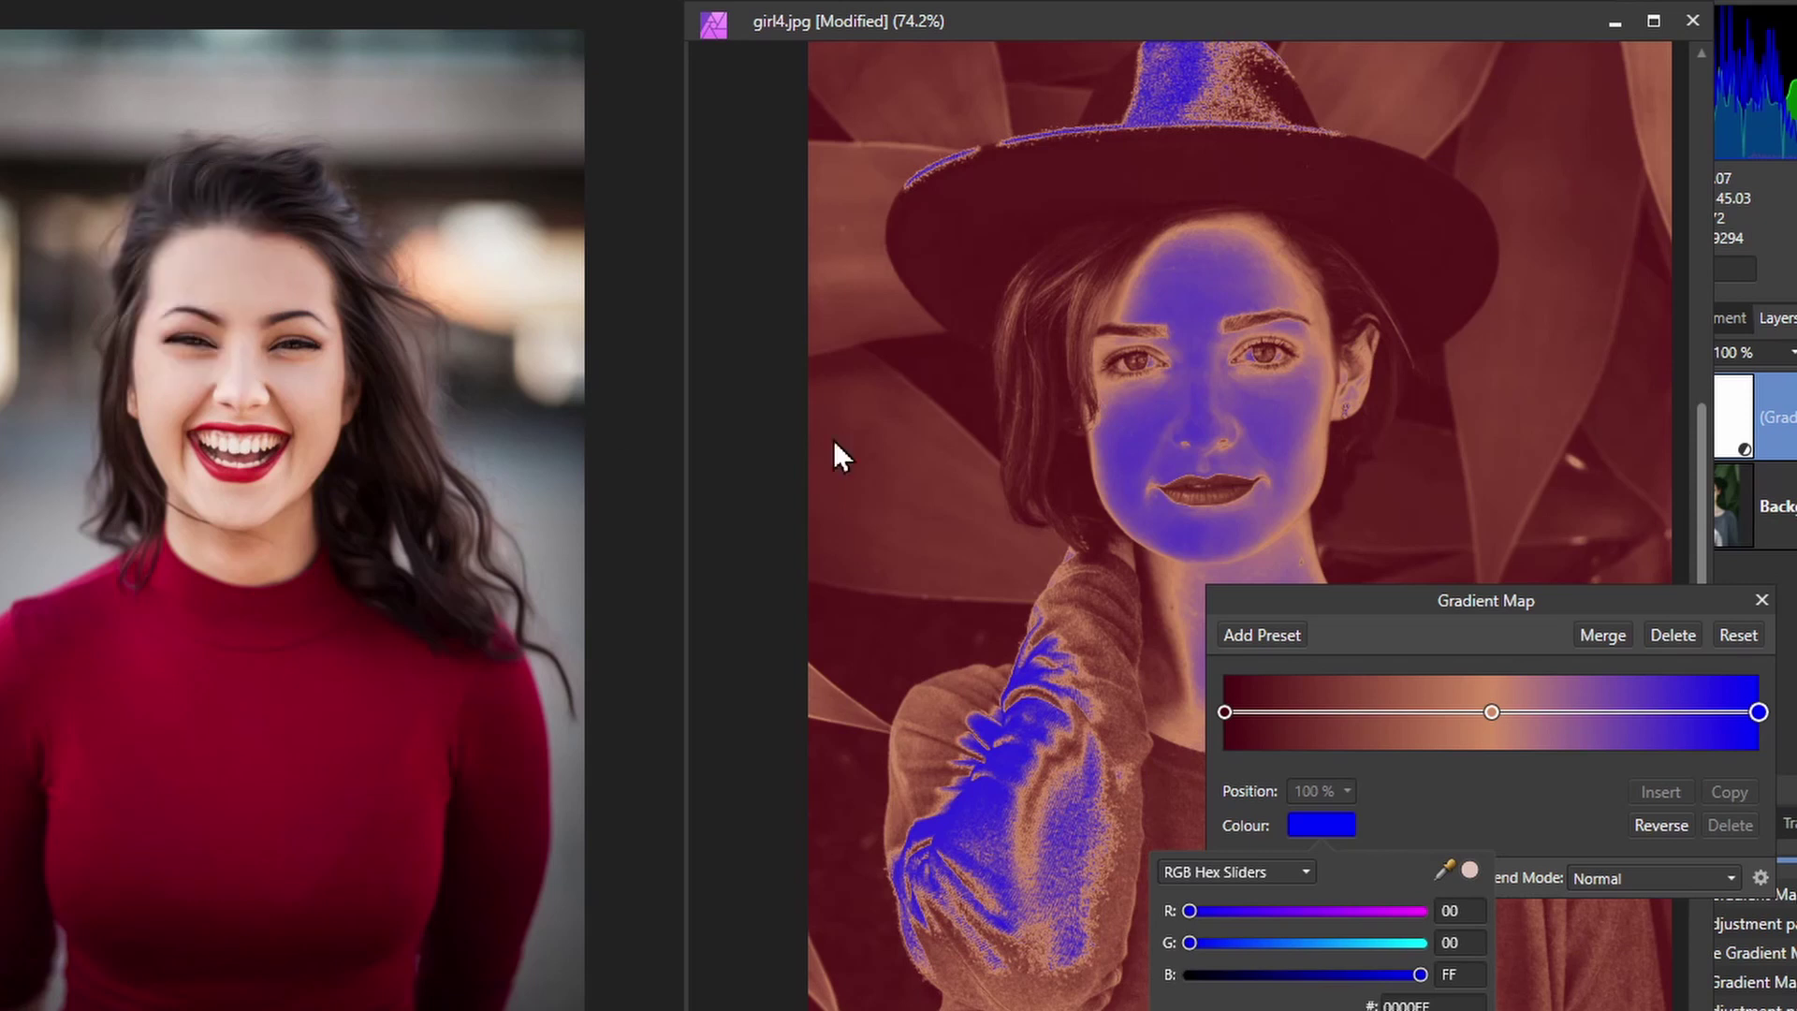
click(1471, 873)
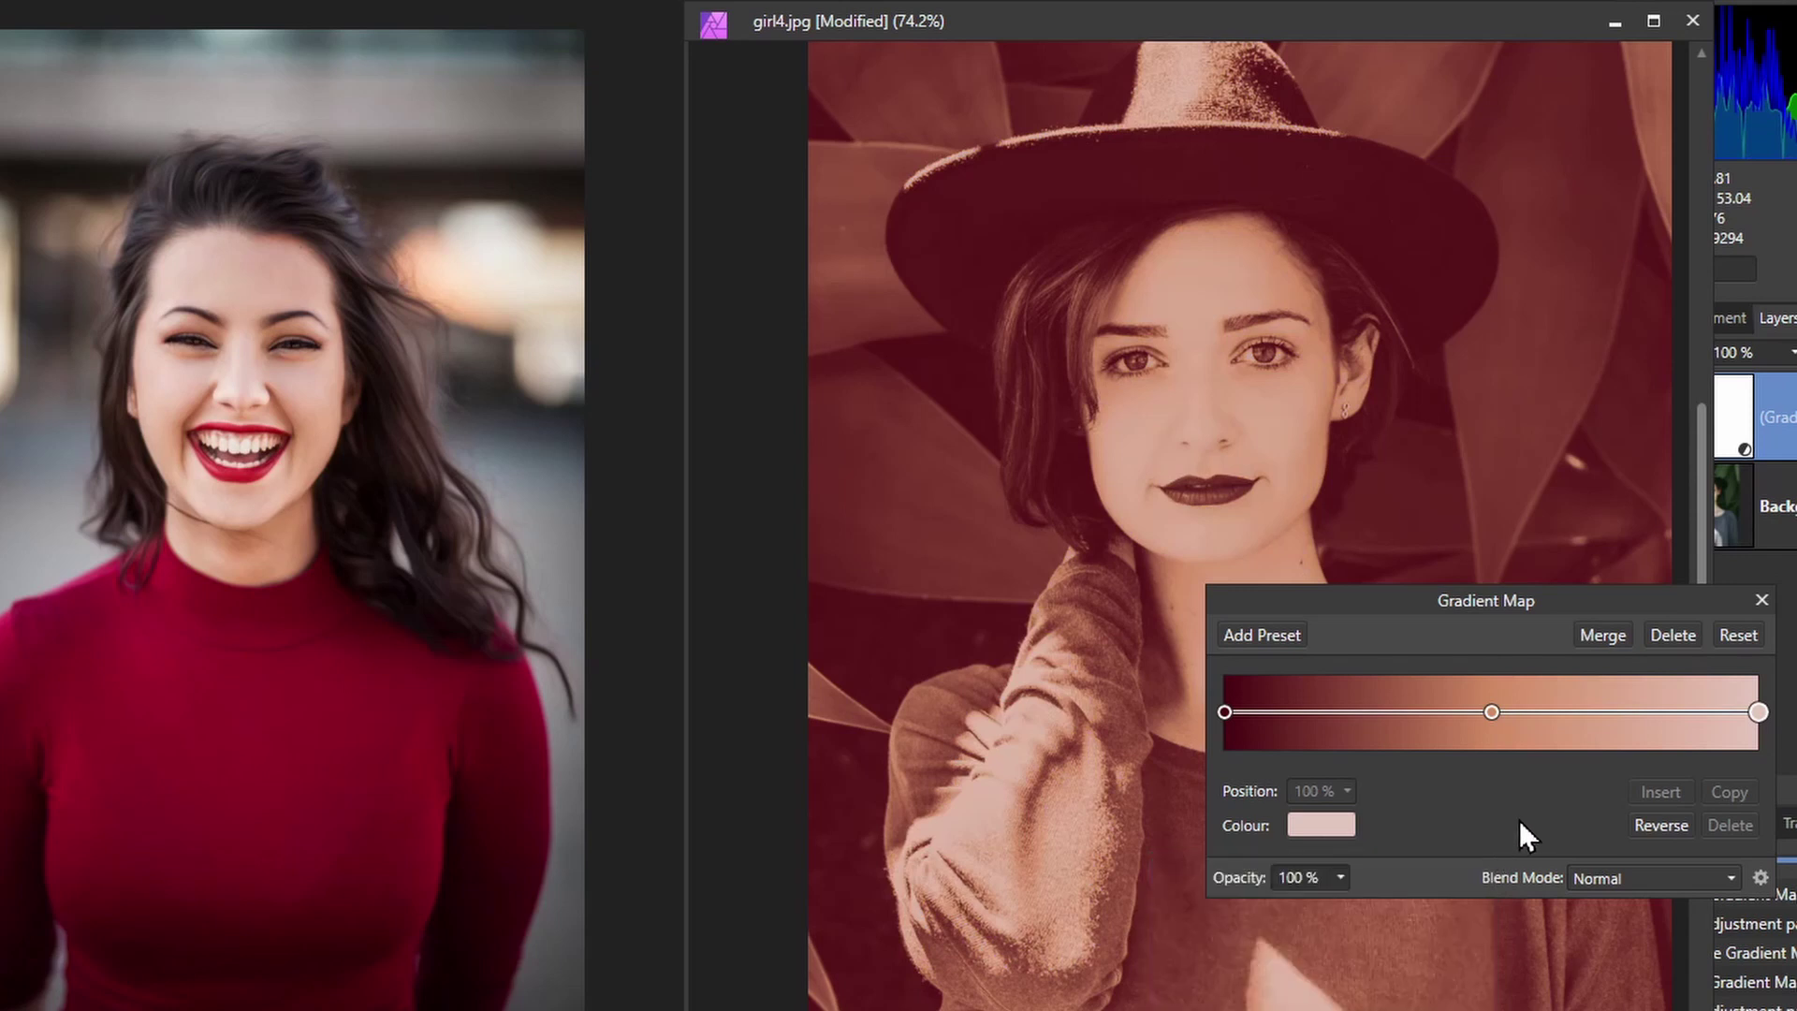
- Change the gradient map's blend mode to Soft Light
drag(1520, 595, 1476, 526)
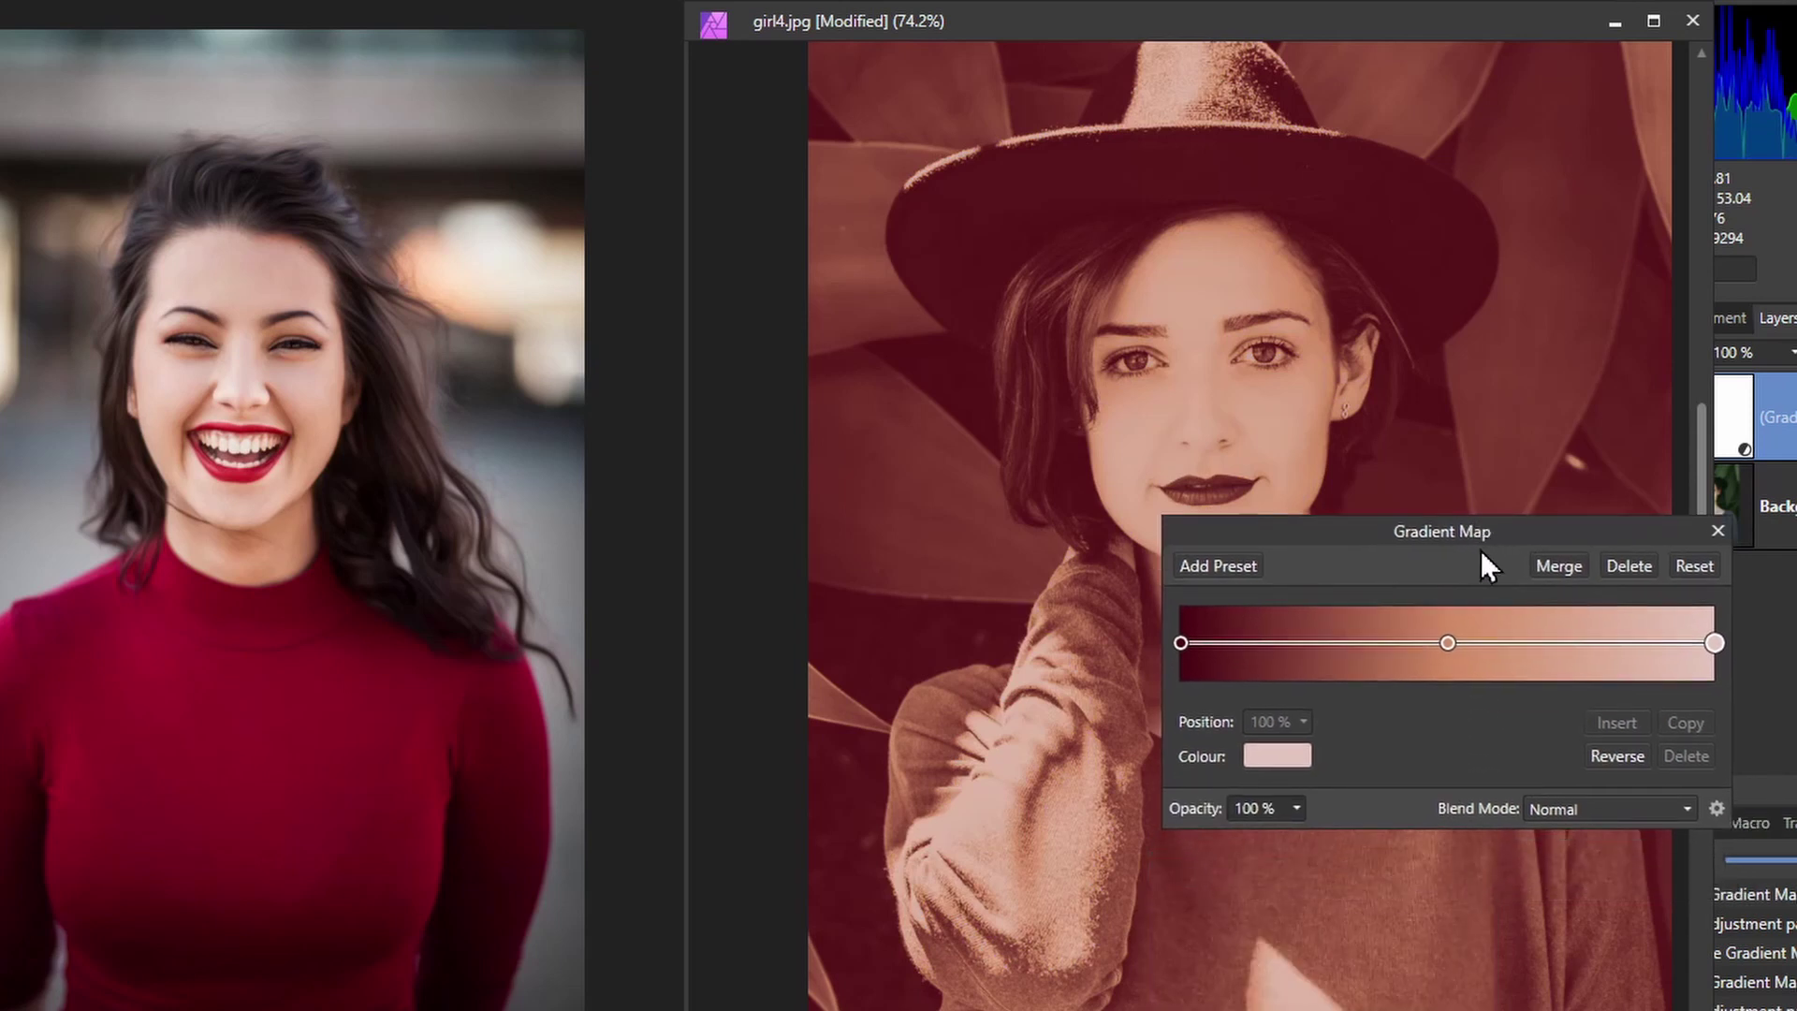
click(1620, 811)
scroll(1621, 806, down, 1)
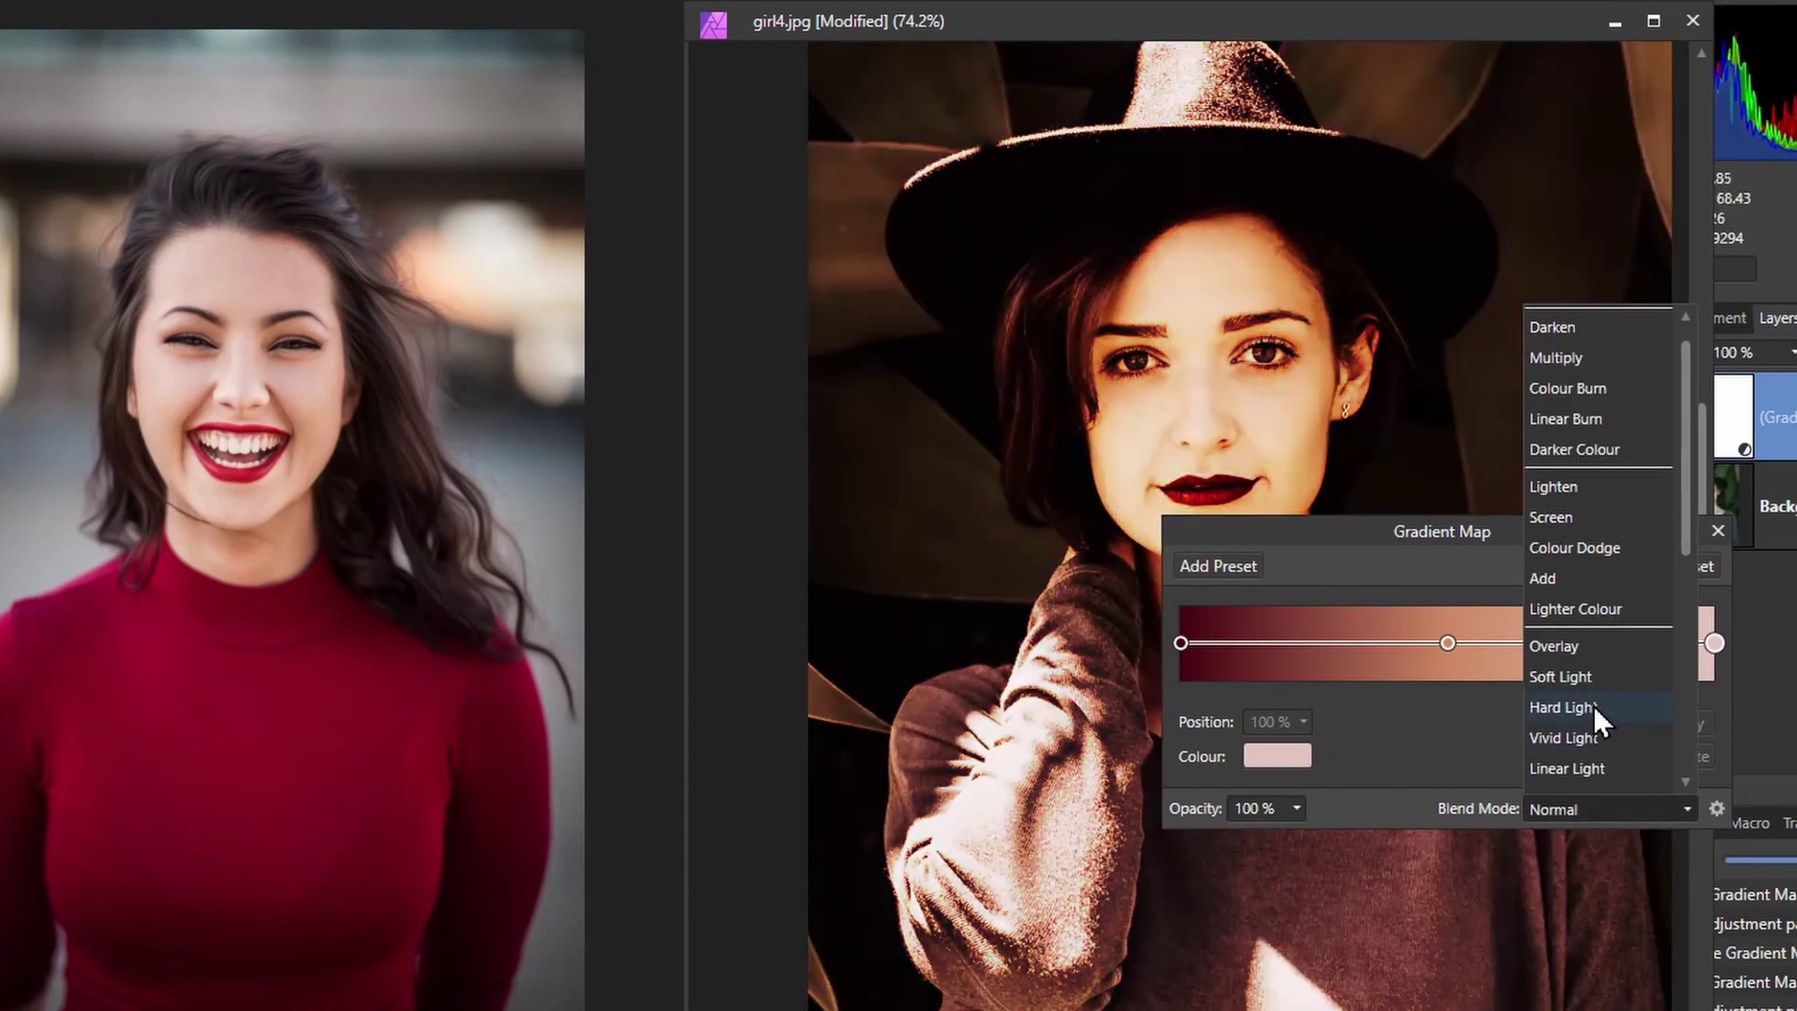
click(1590, 685)
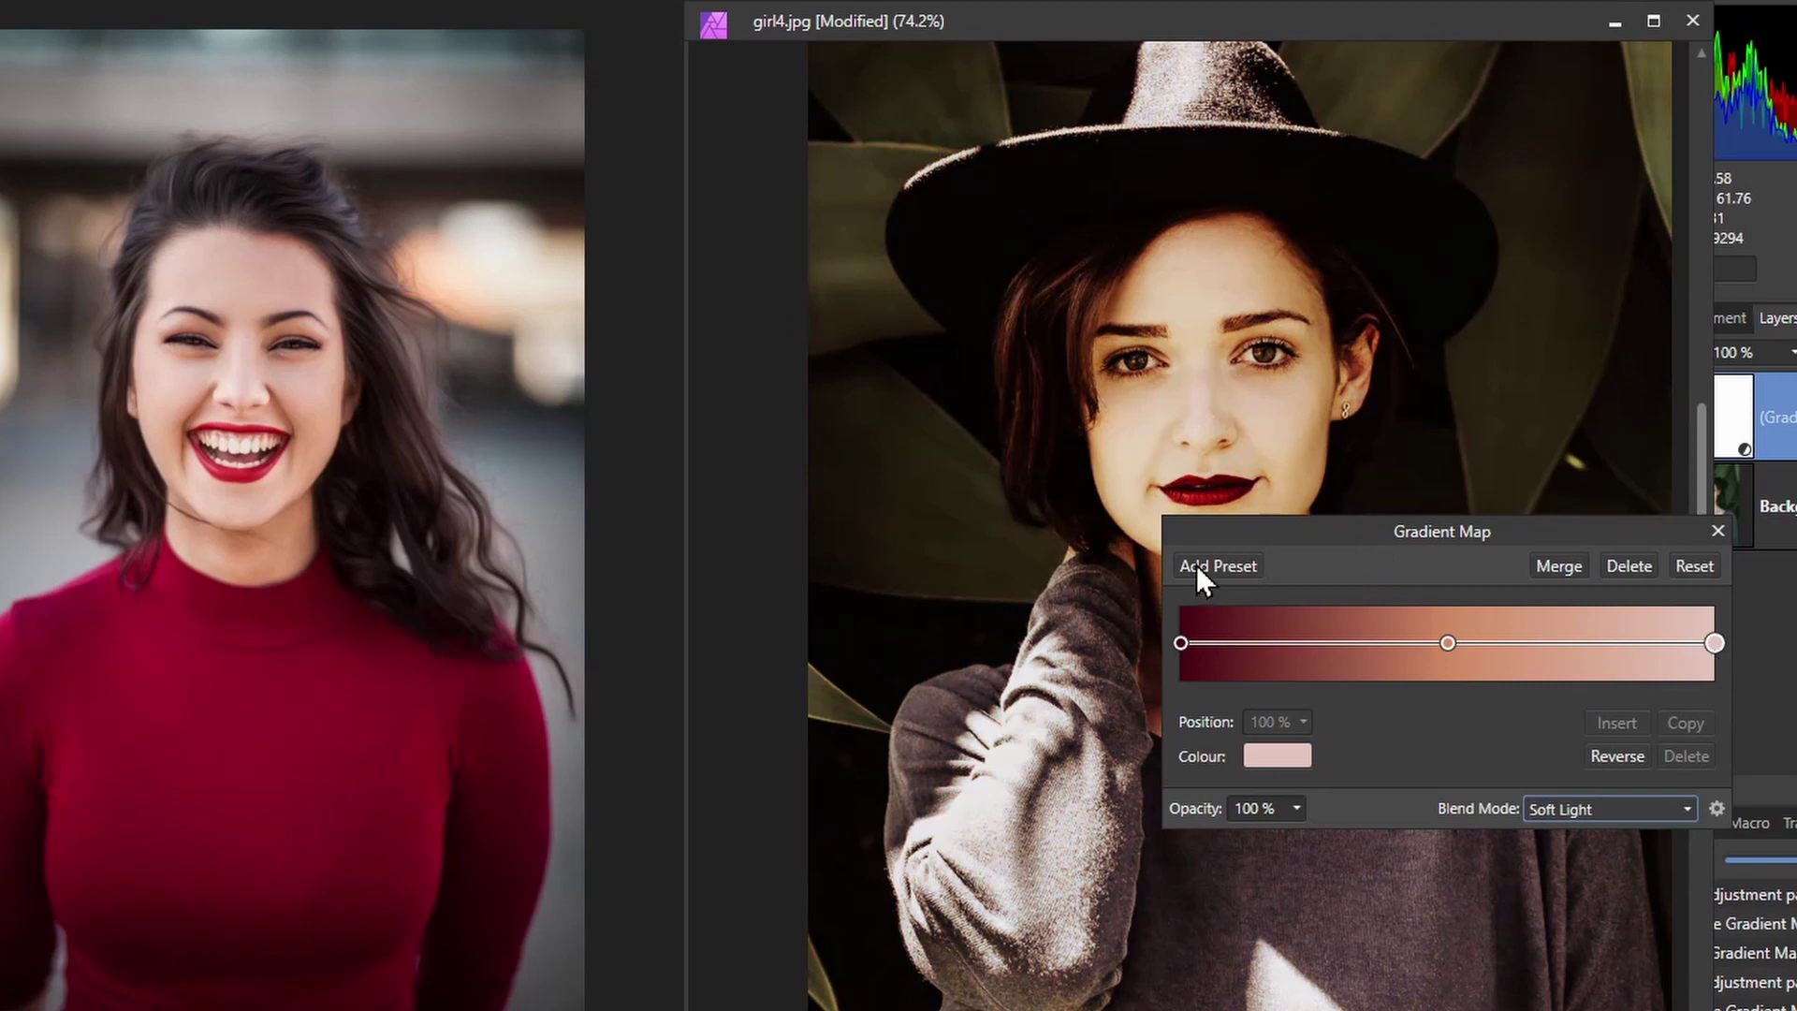
- Lower the gradient map's opacity to 68%
drag(1303, 539, 1696, 677)
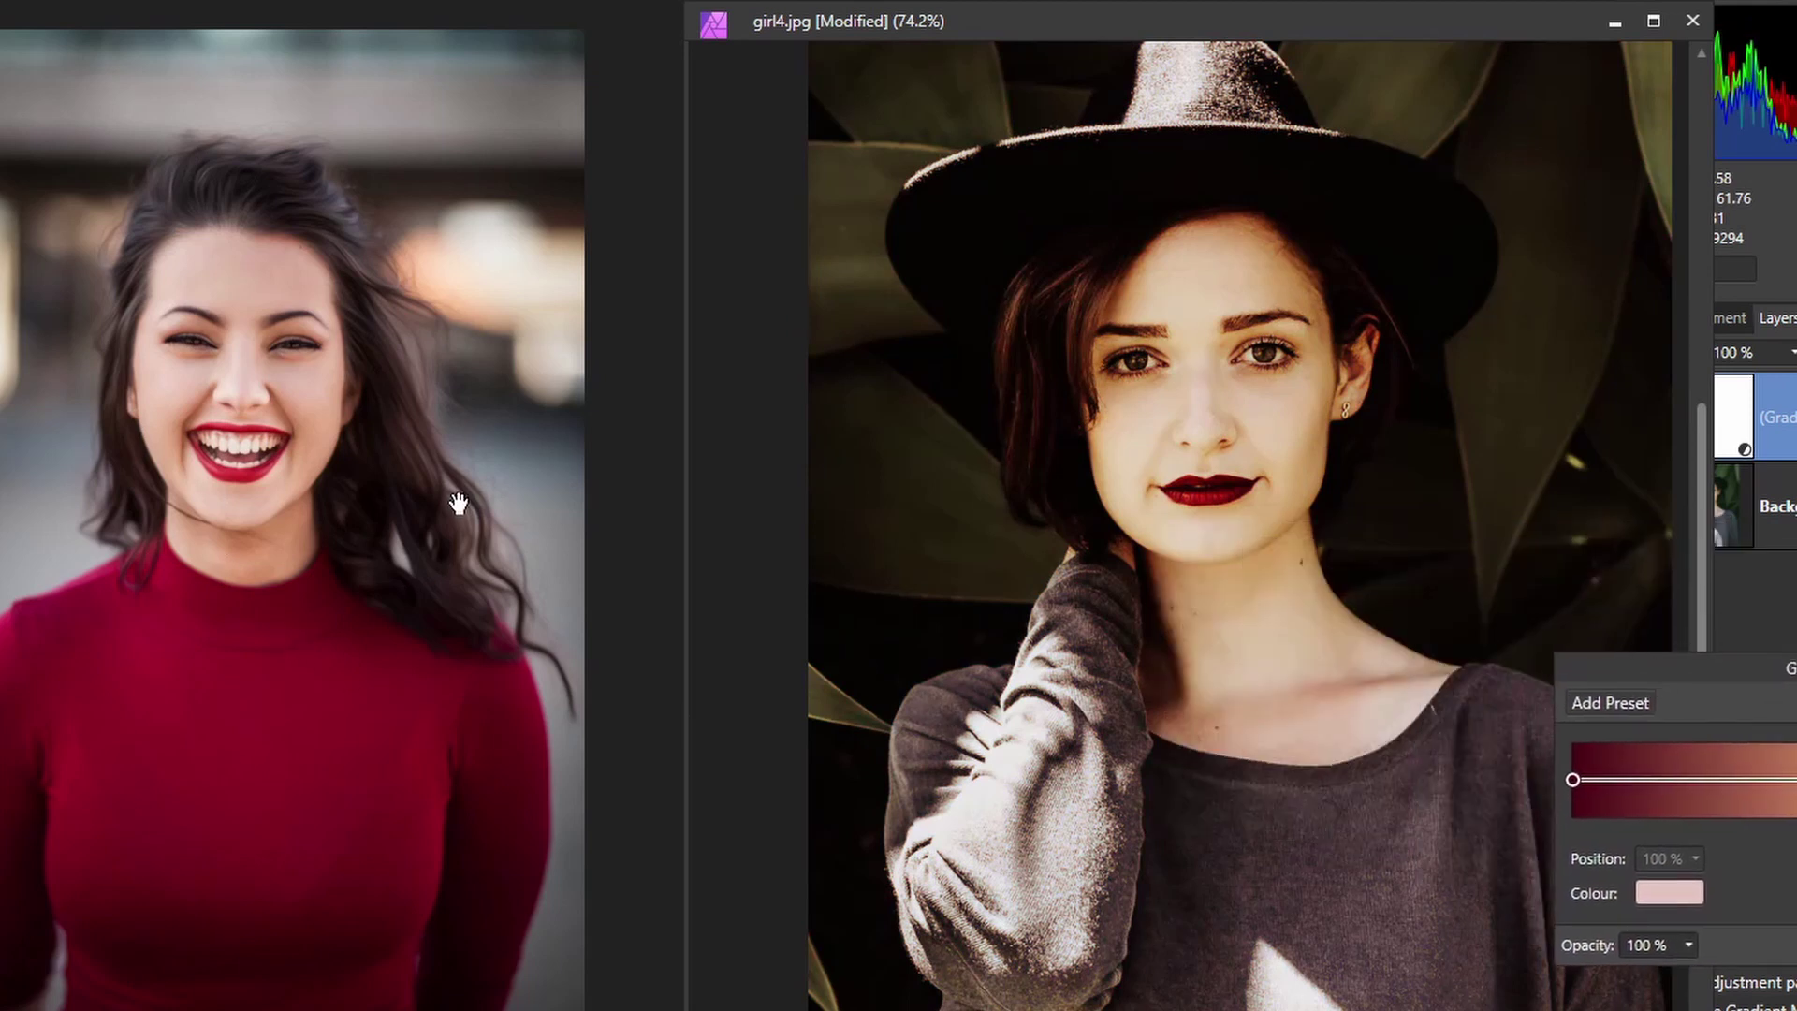
click(1690, 945)
drag(1692, 975, 1638, 1008)
drag(1749, 674, 1210, 593)
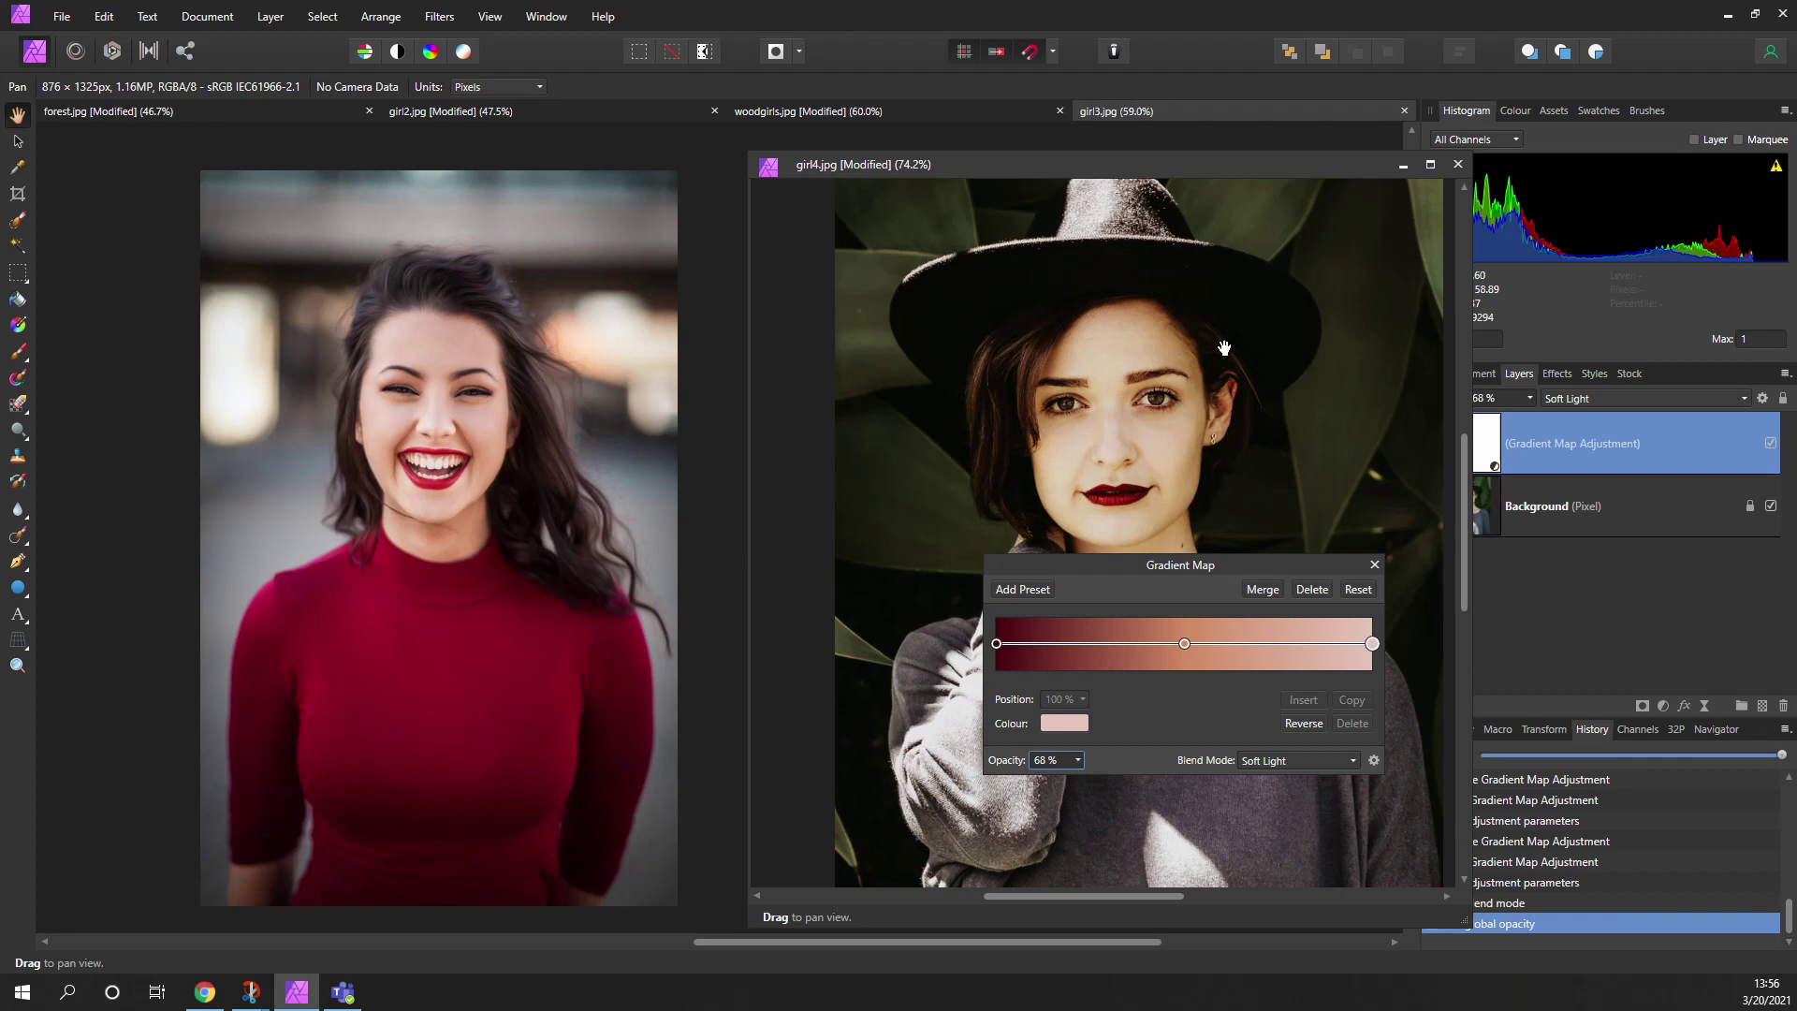
drag(1114, 569, 1050, 586)
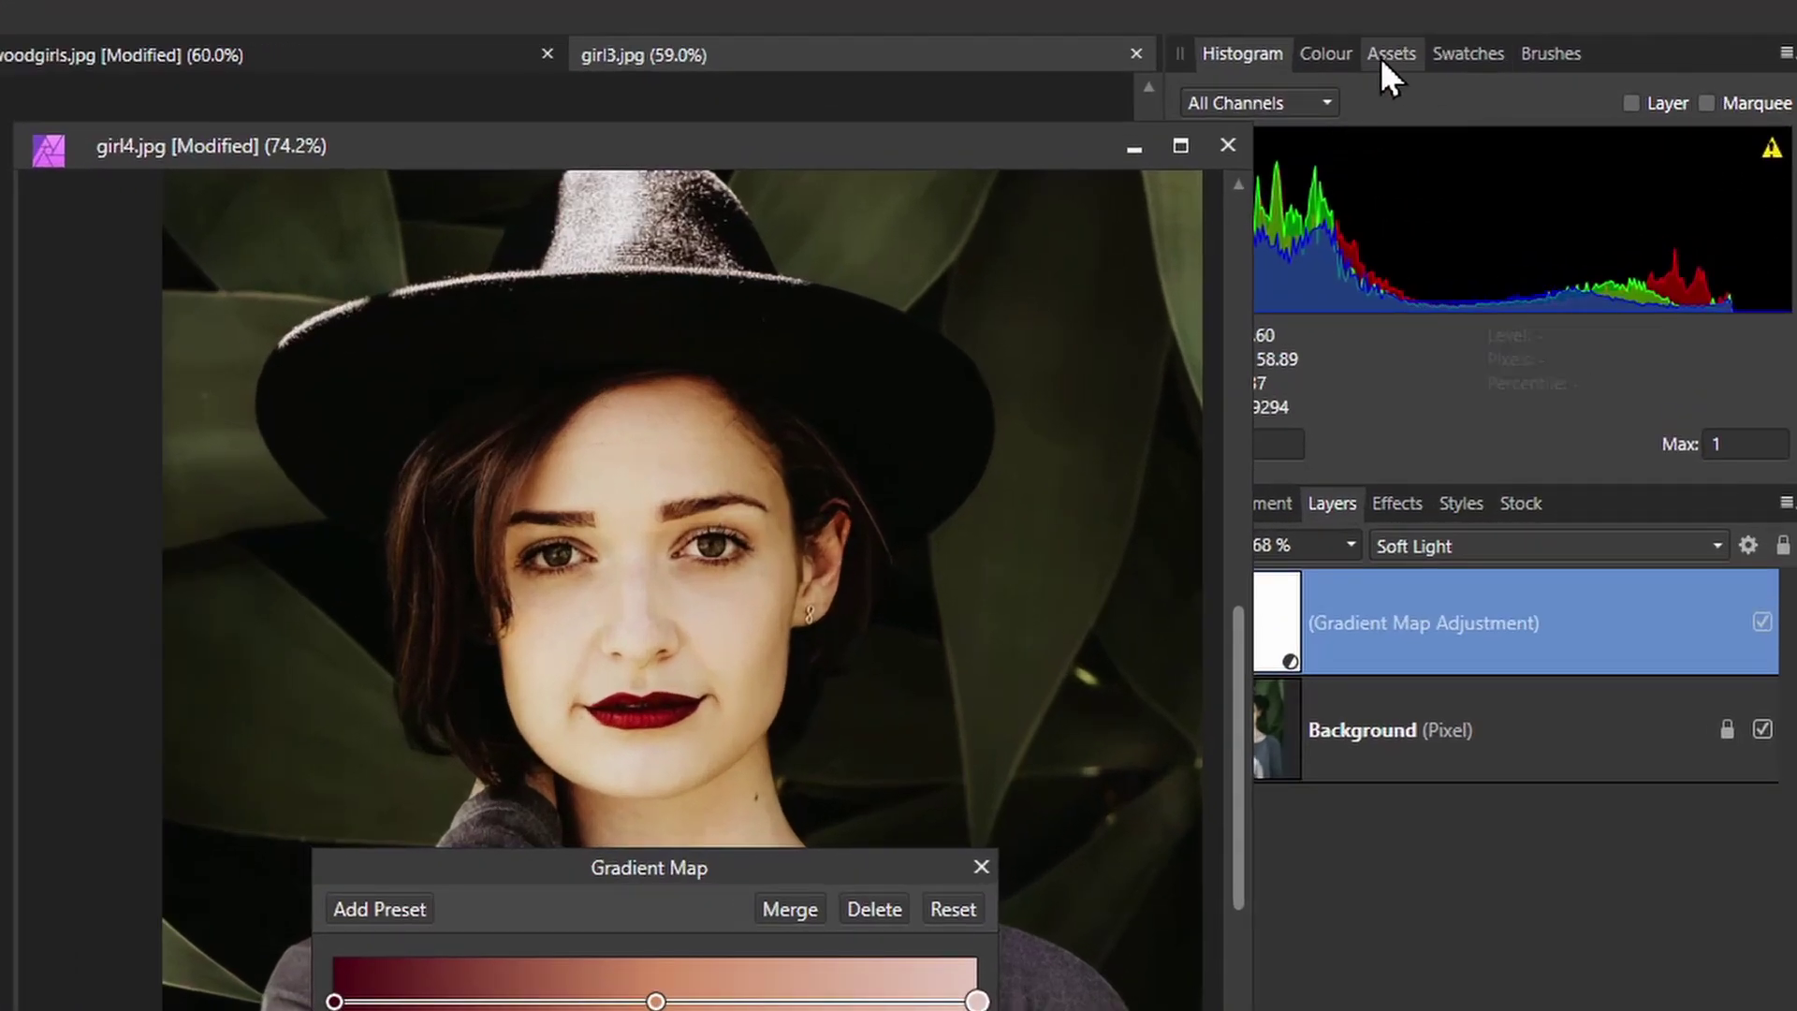
- Start creating a new palette from an image in the Swatches panel
click(1463, 54)
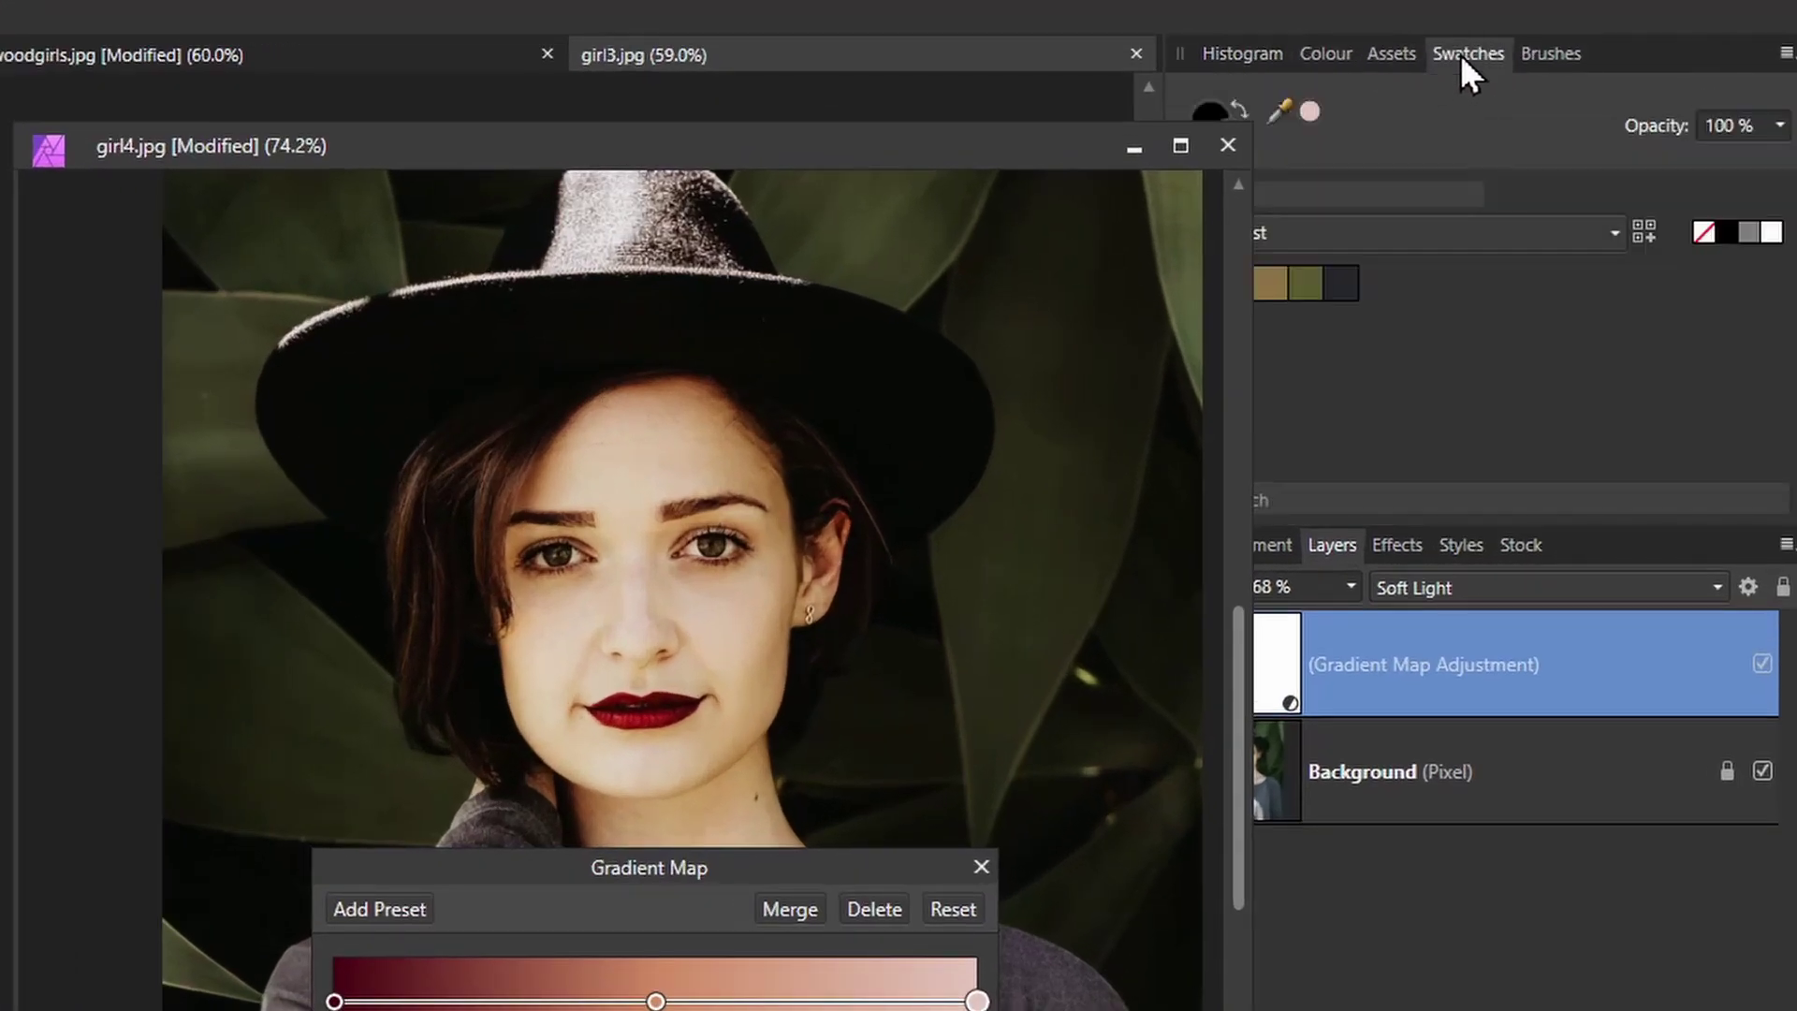
click(1786, 54)
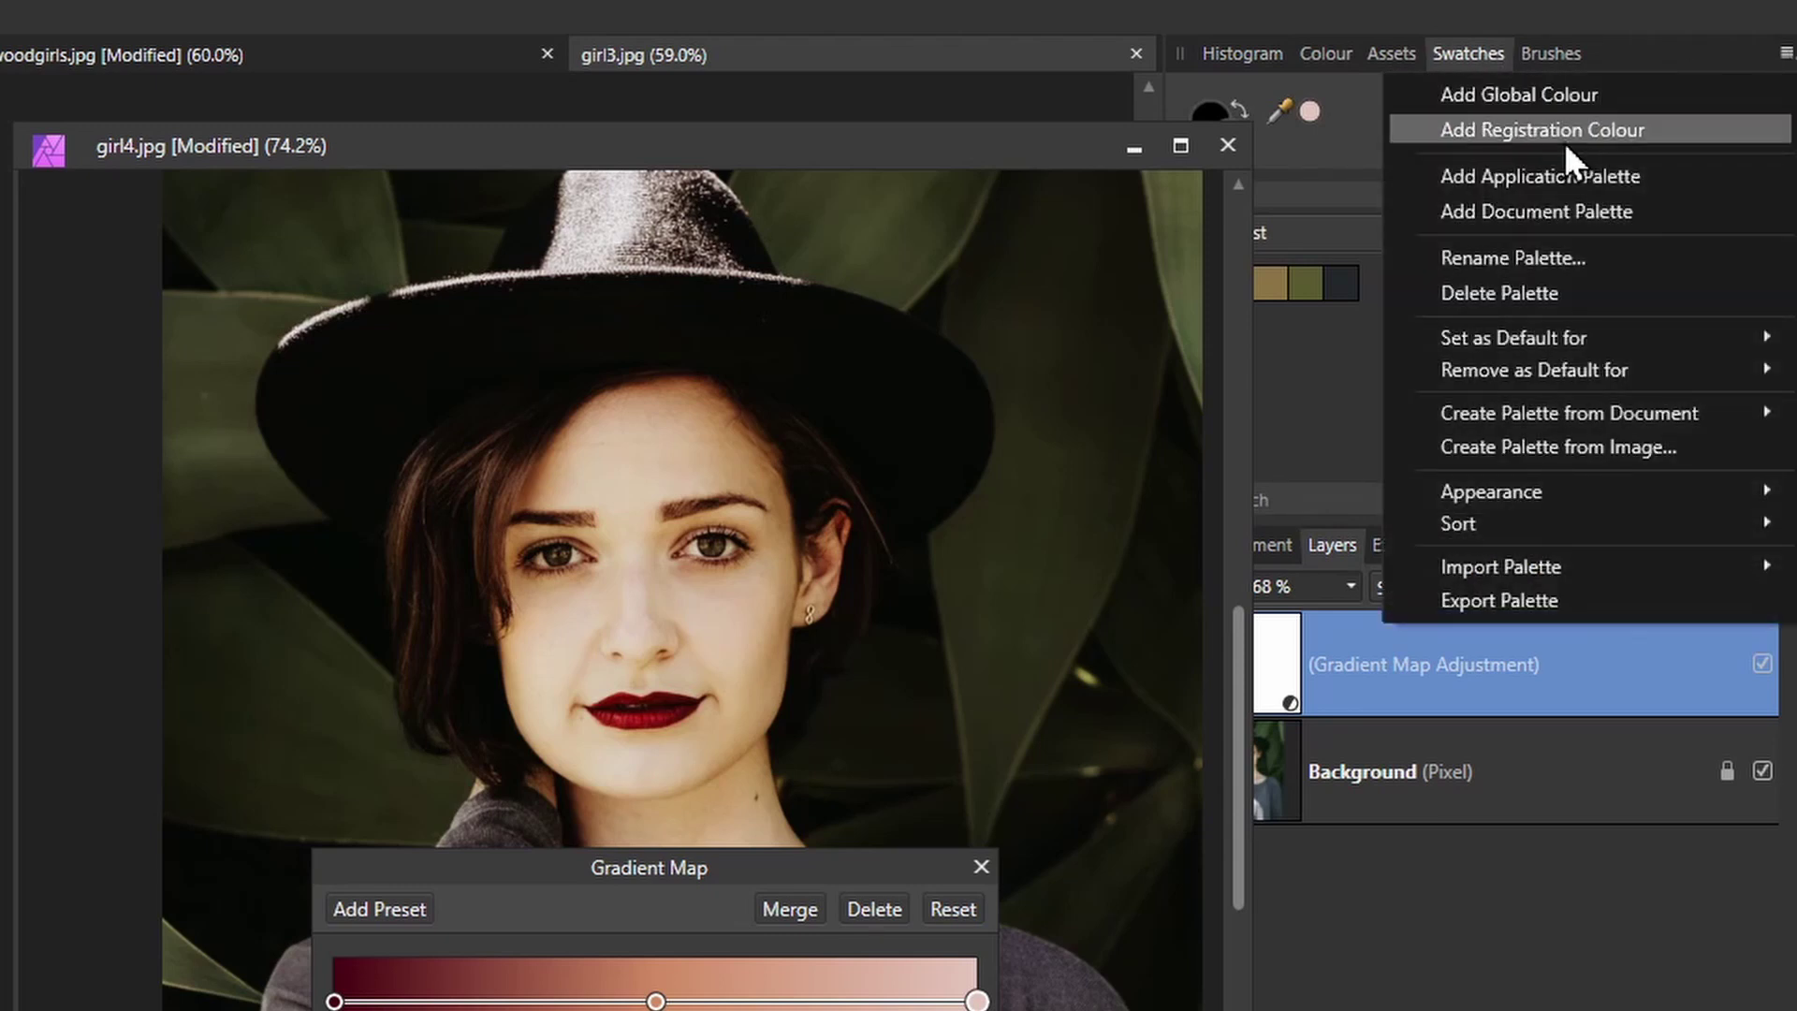
click(1577, 447)
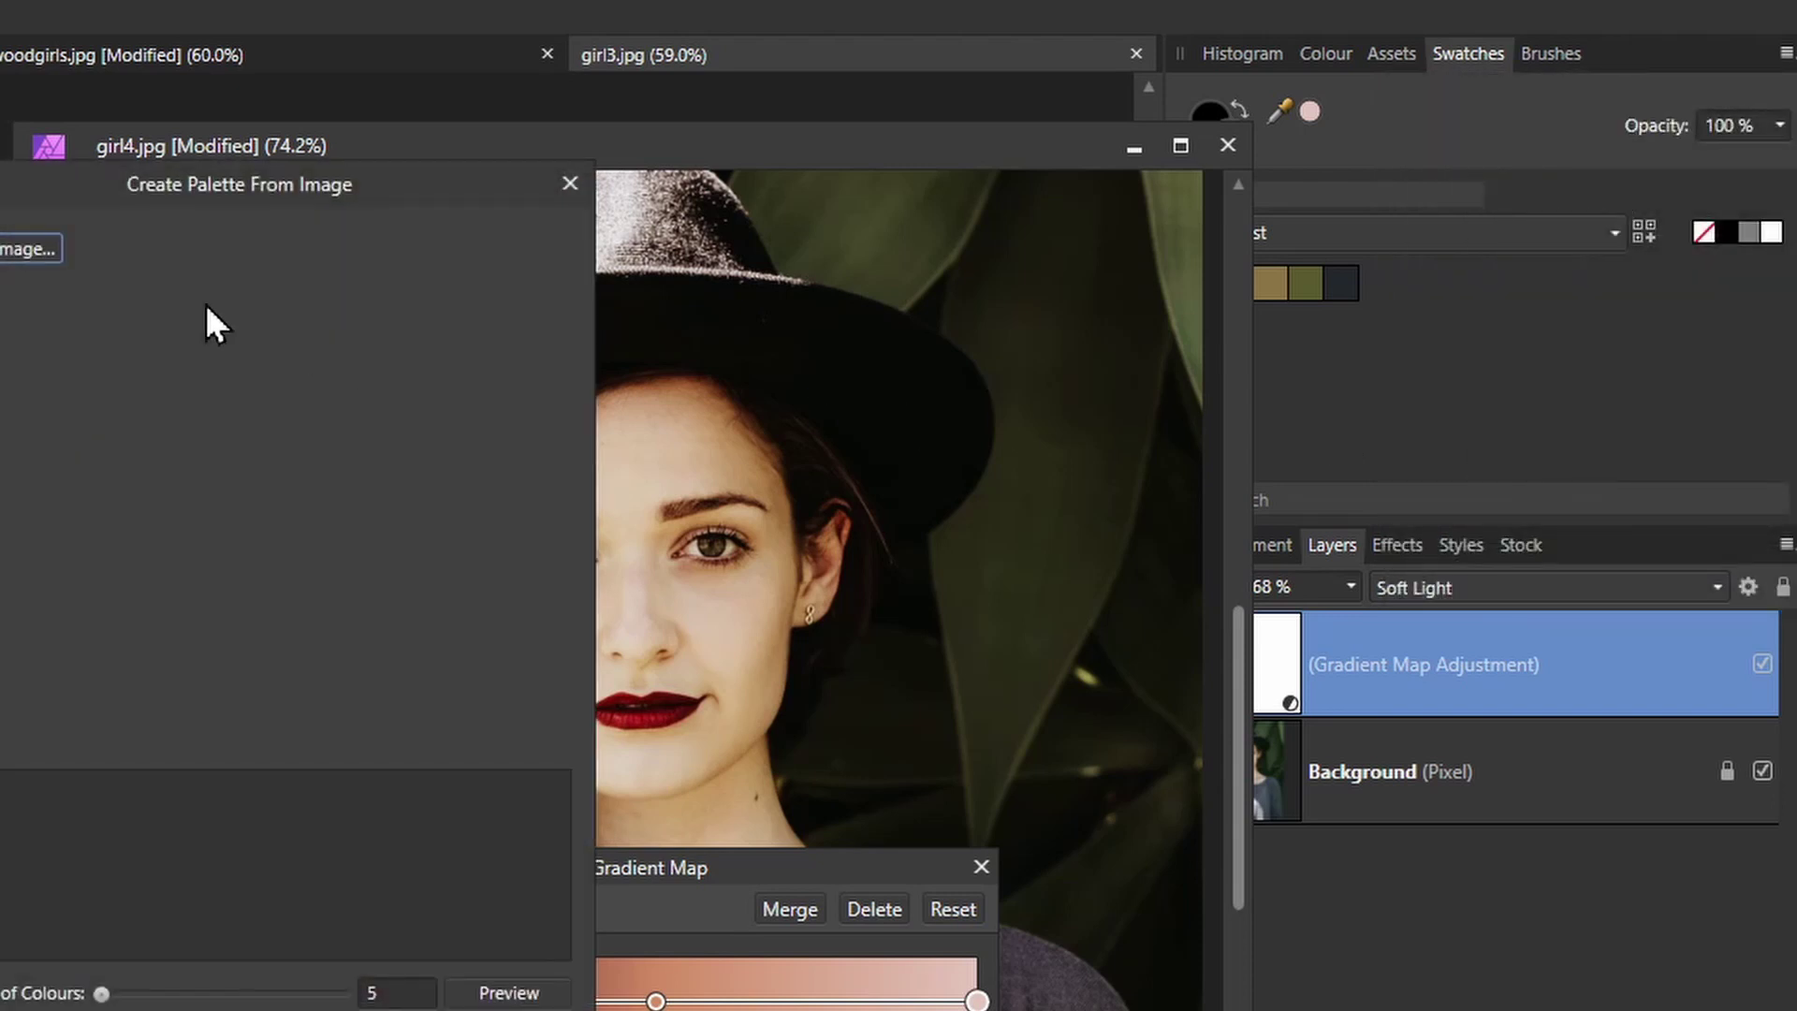
- Use girl3.jpg as the source, set Number of Colours to 3, and preview
click(19, 246)
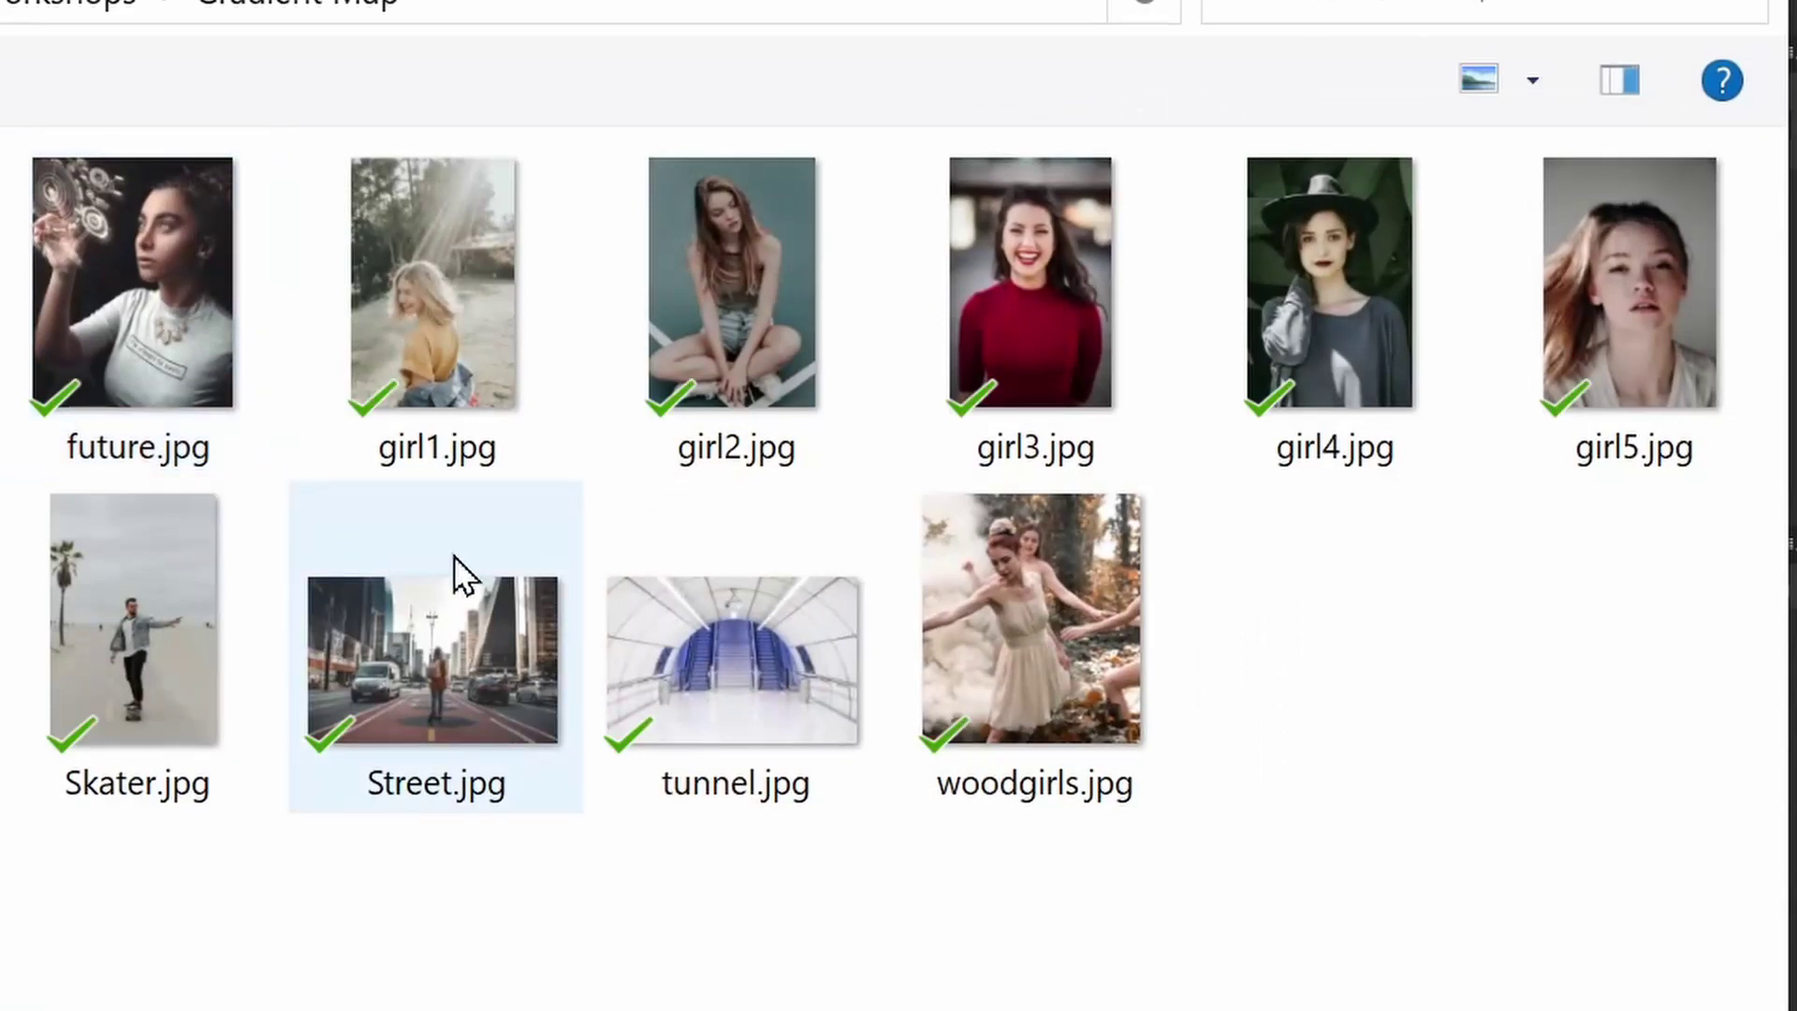
click(1064, 266)
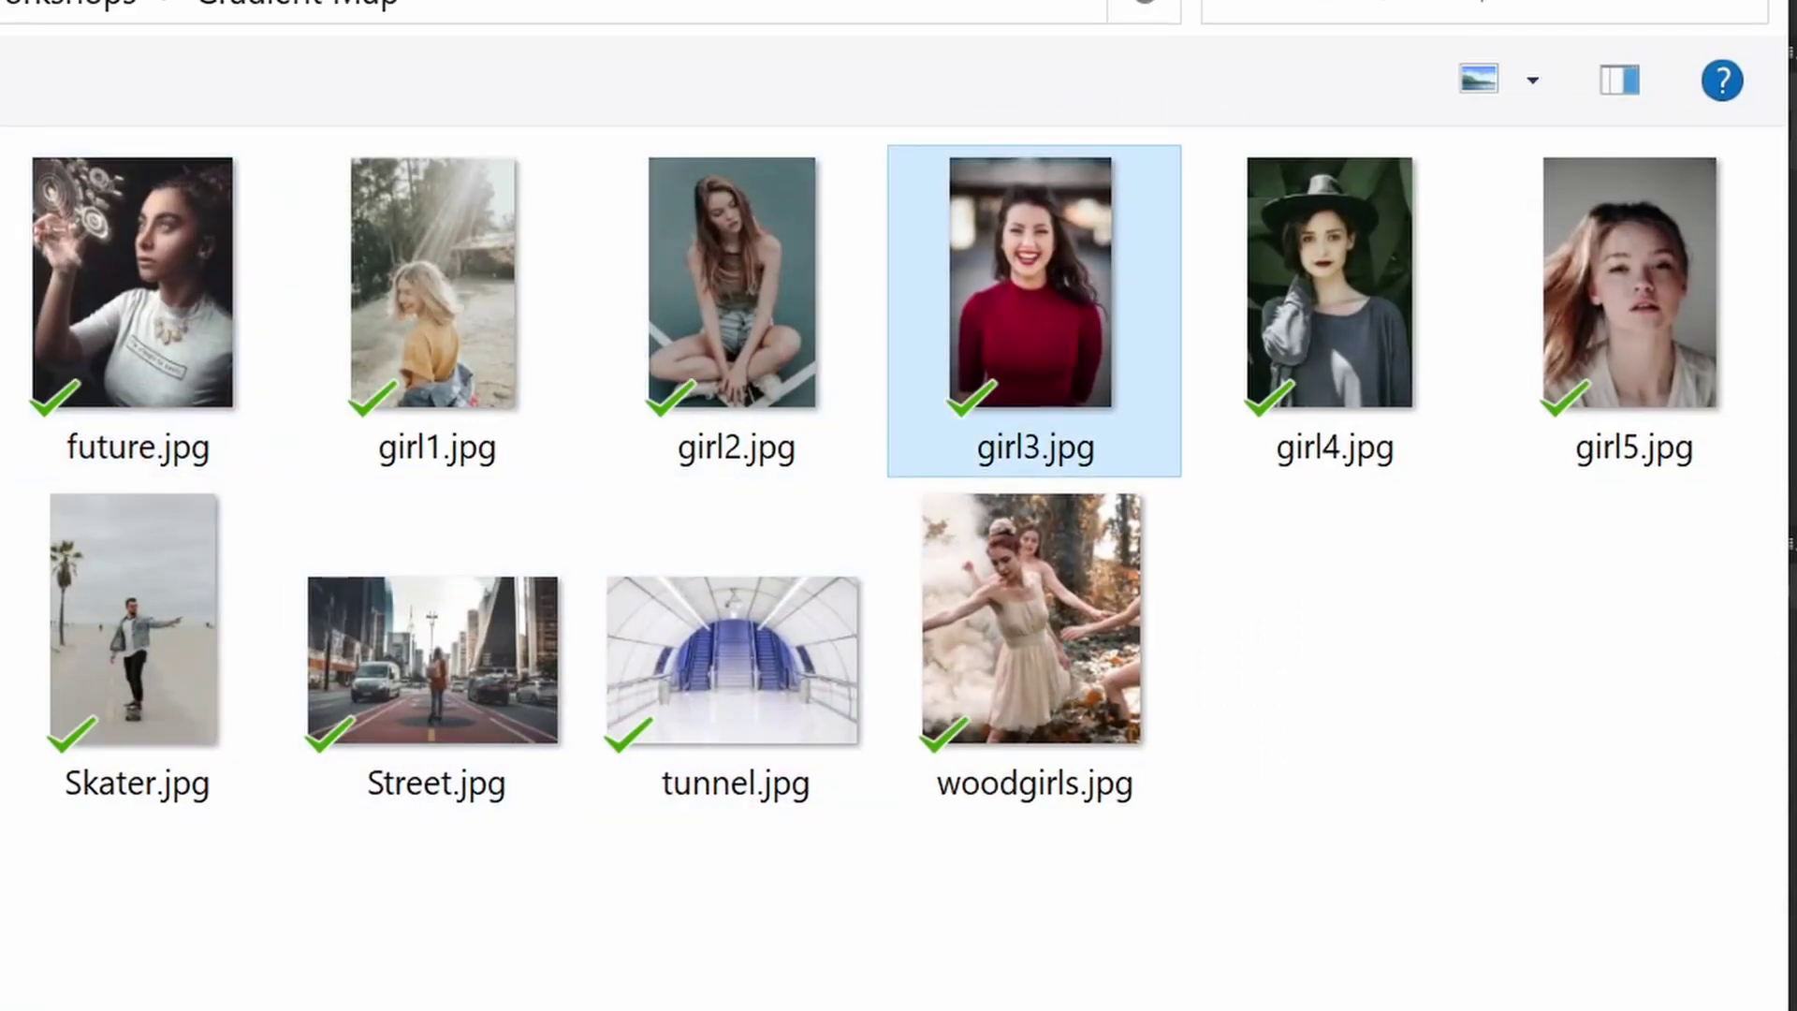
key(Return)
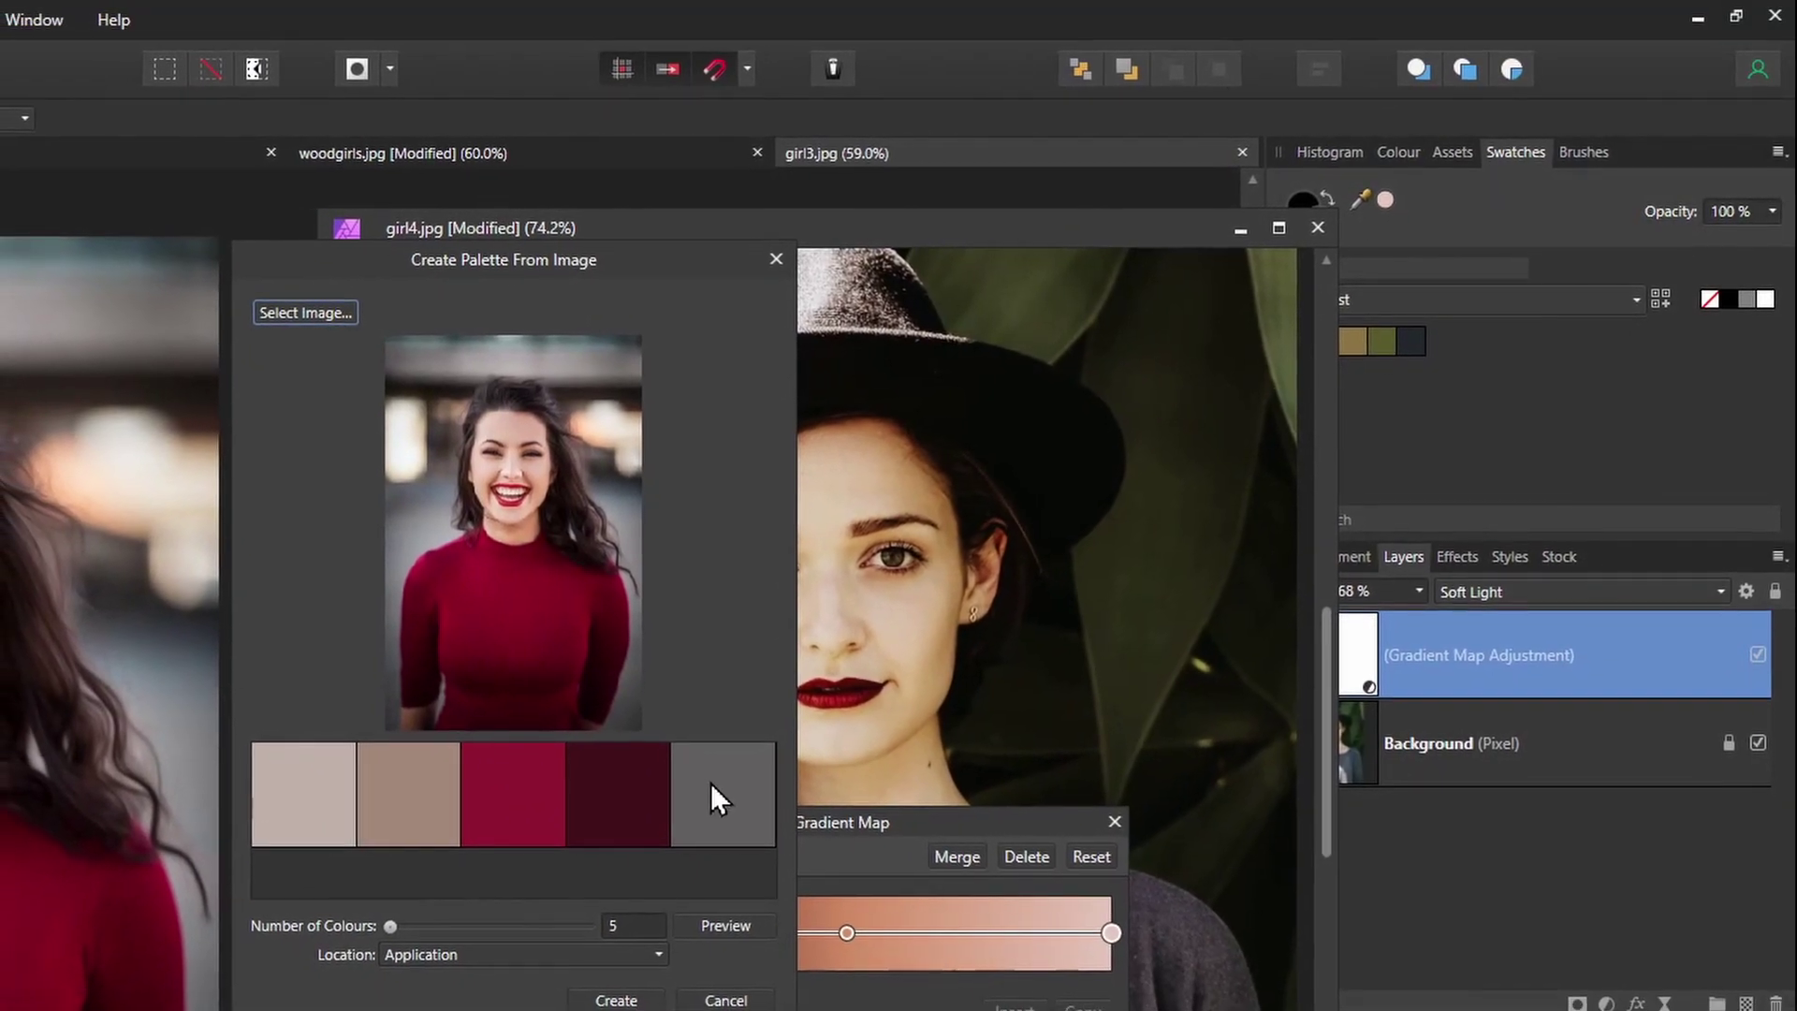
drag(391, 926, 353, 922)
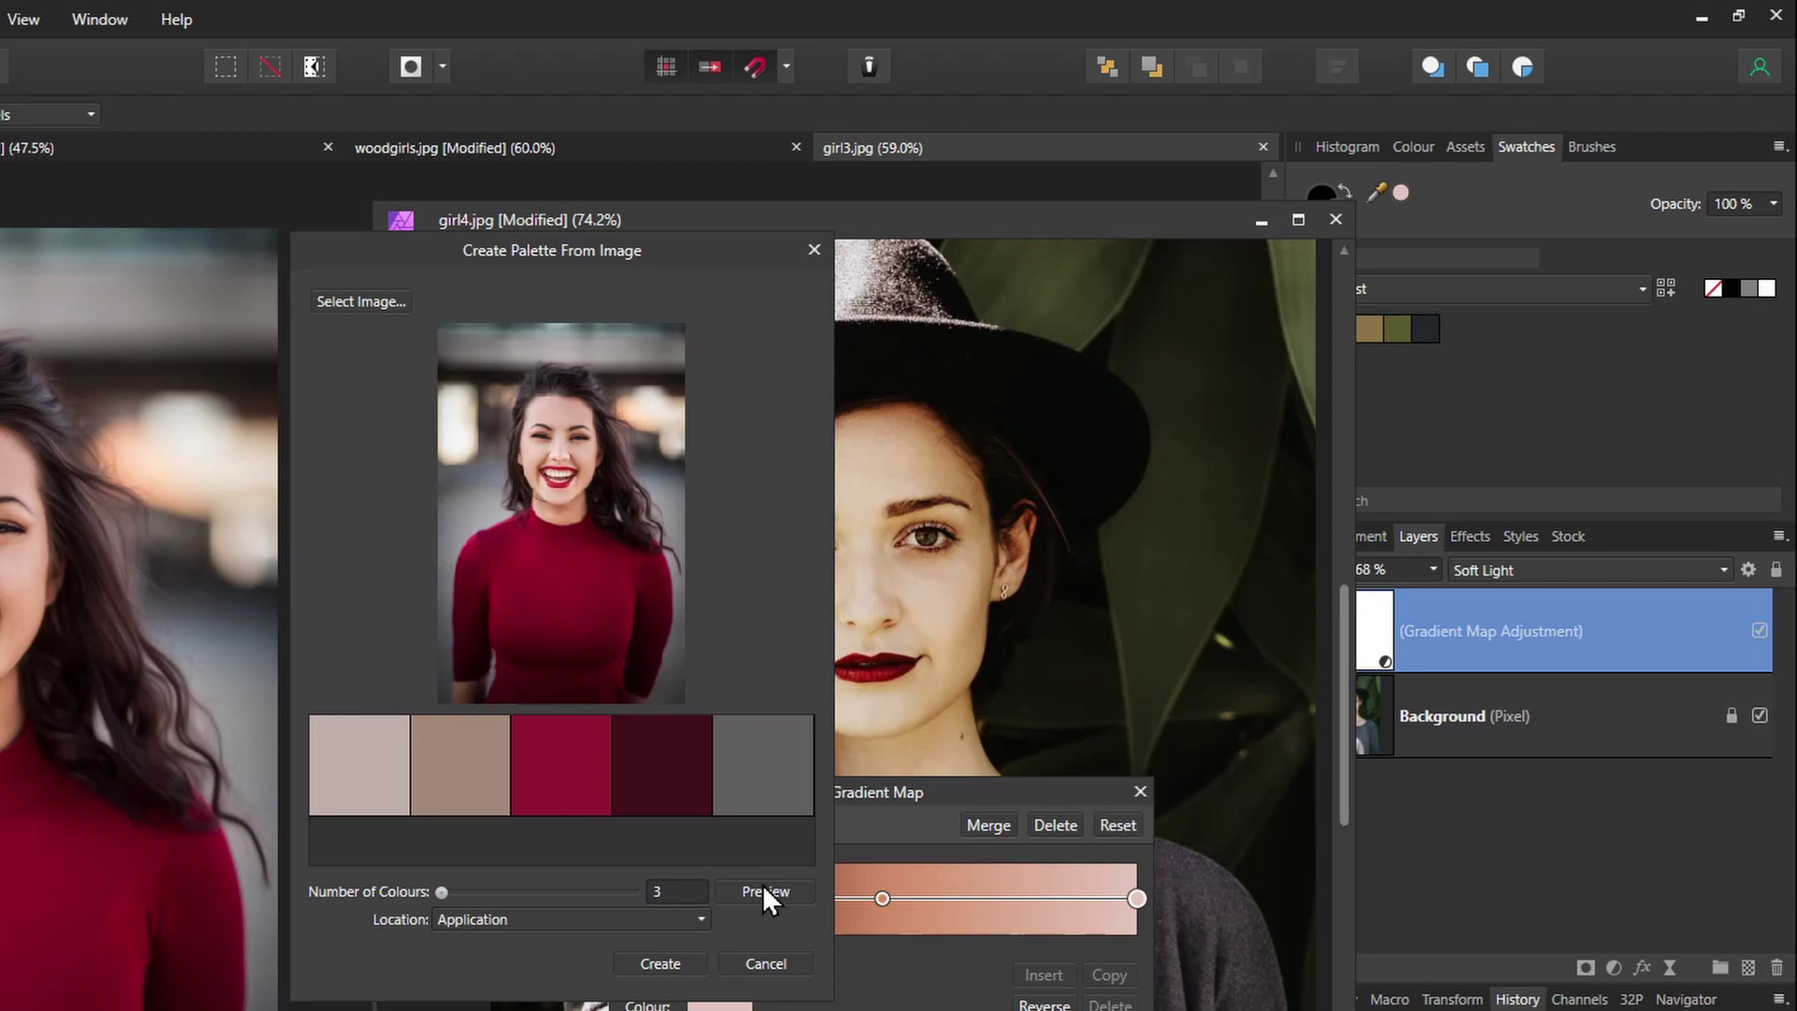
click(773, 886)
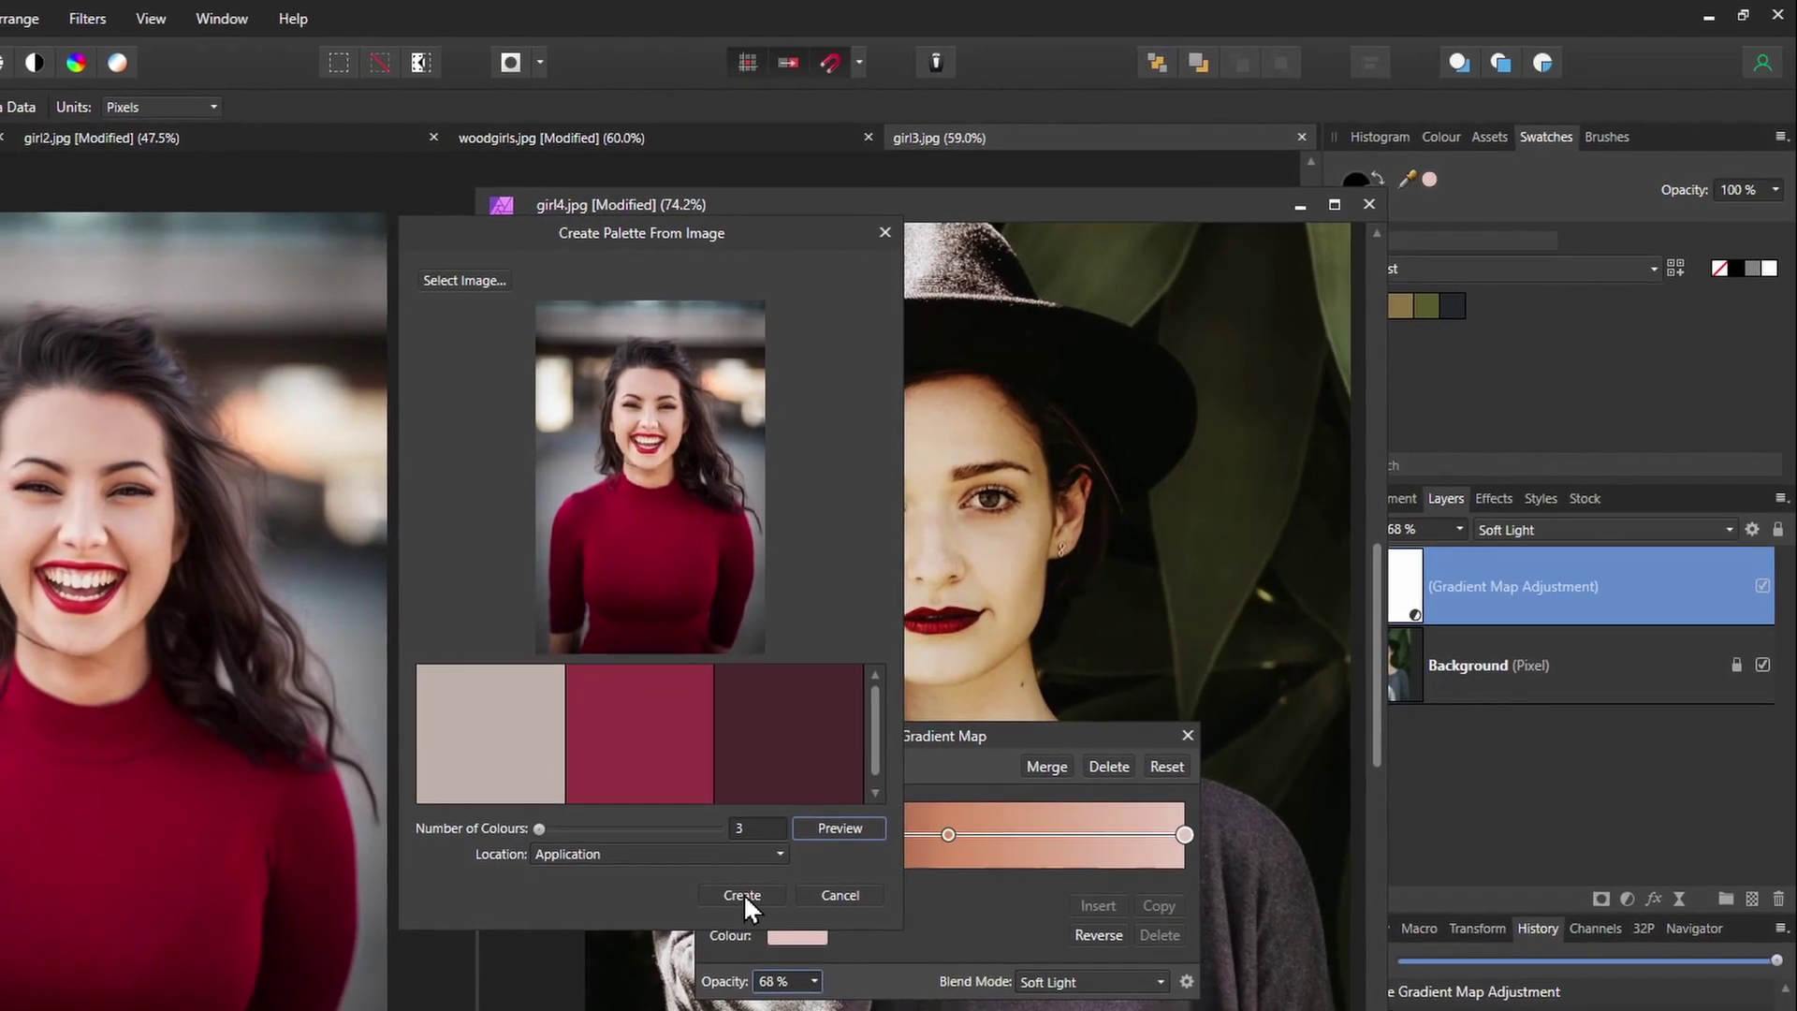
- Create the three-colour girl3 palette and reposition the girl4 window
click(743, 894)
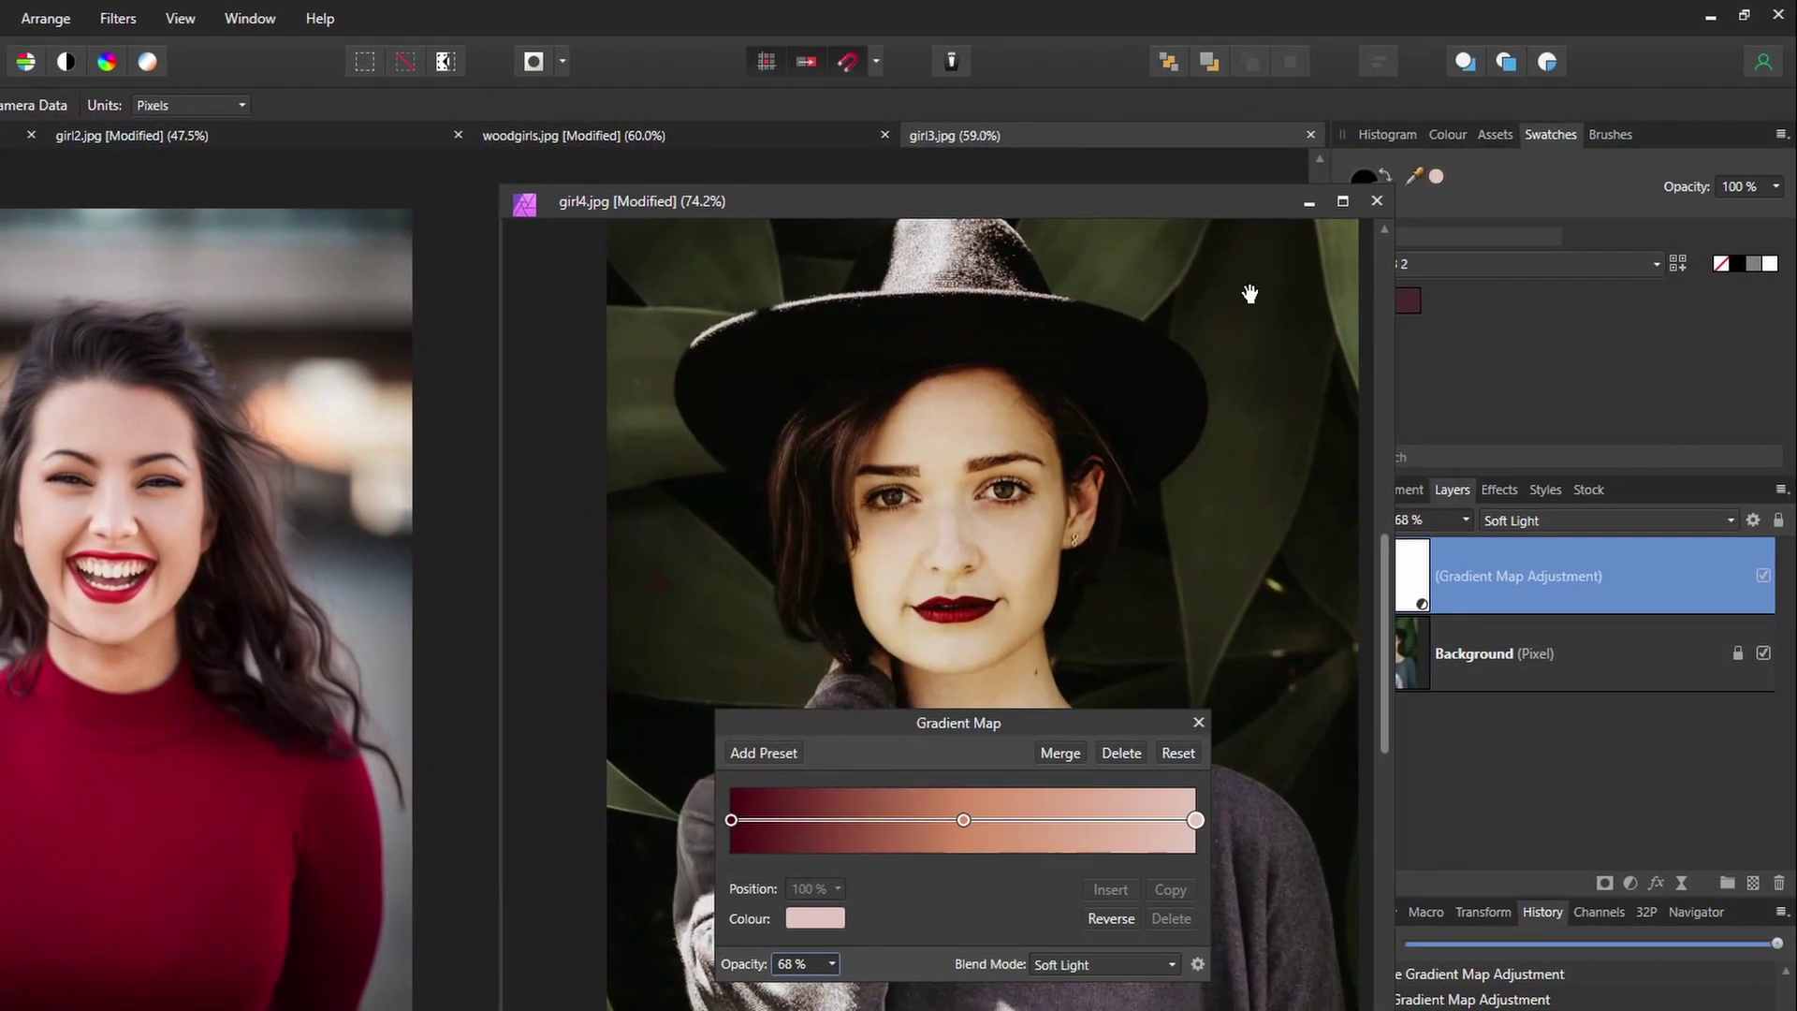
drag(1196, 200, 1104, 181)
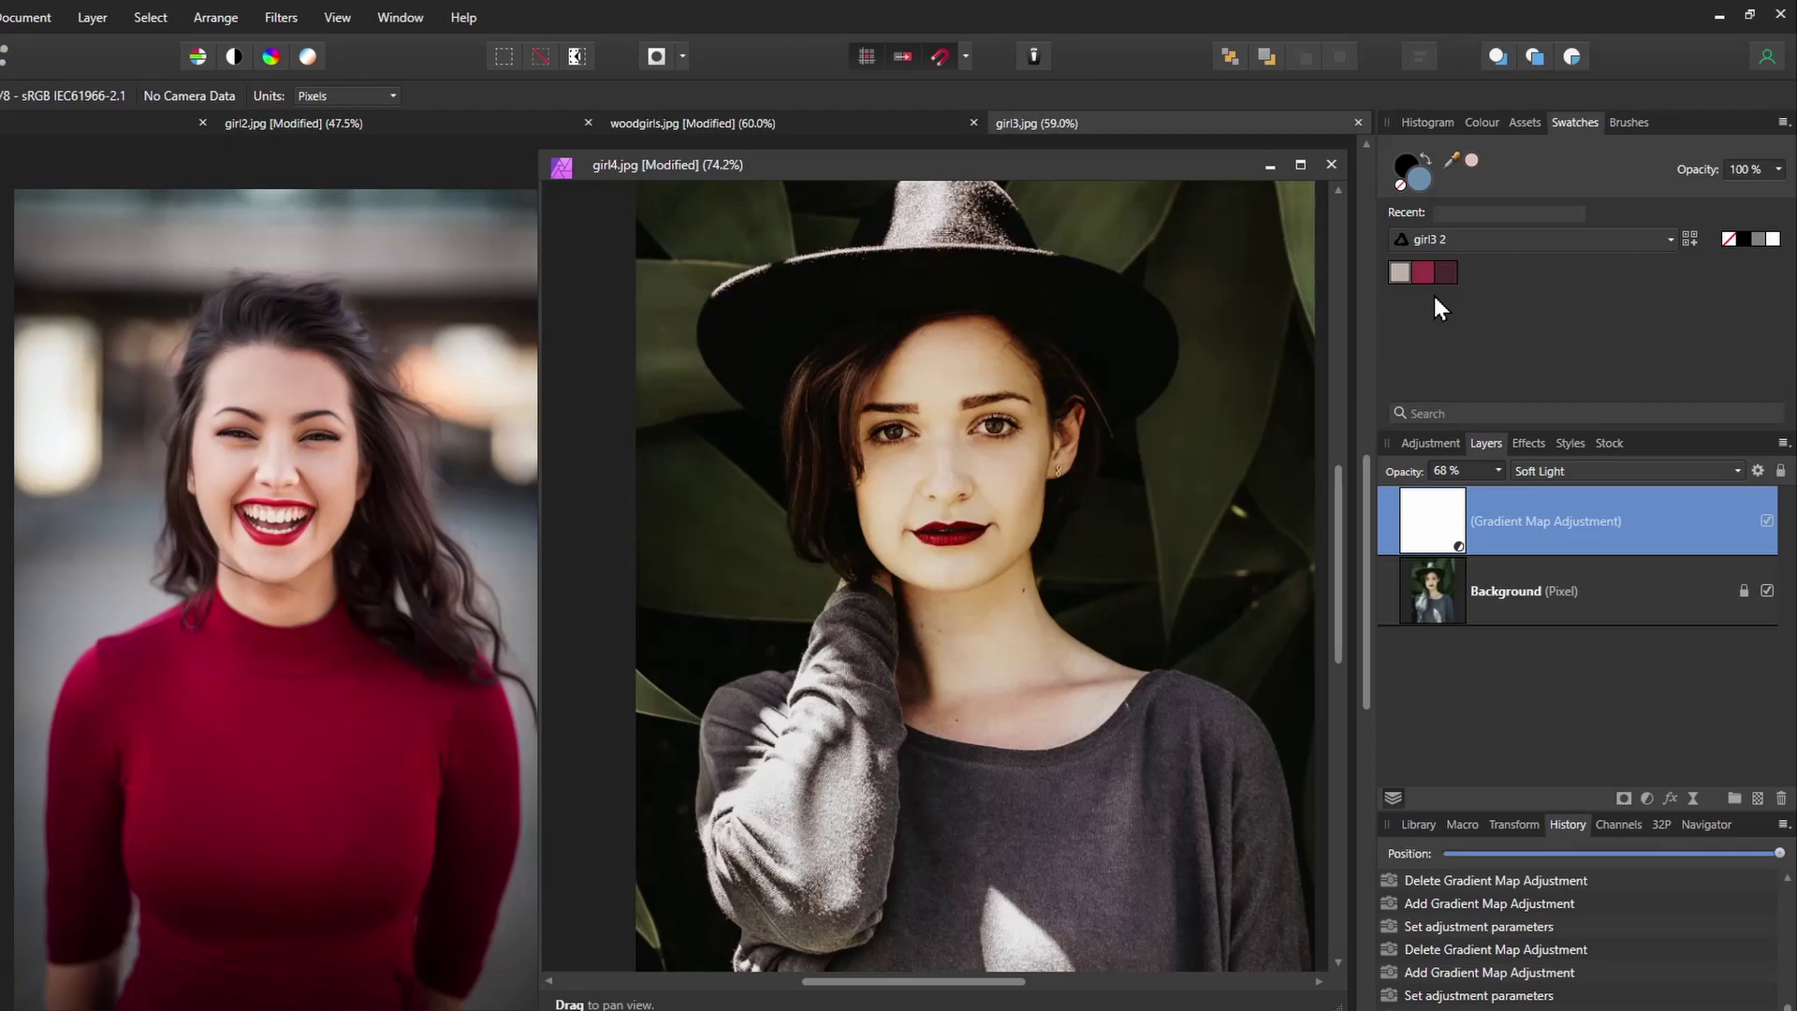
mouse_move(834, 161)
mouse_down()
mouse_move(779, 171)
mouse_move(807, 166)
mouse_up()
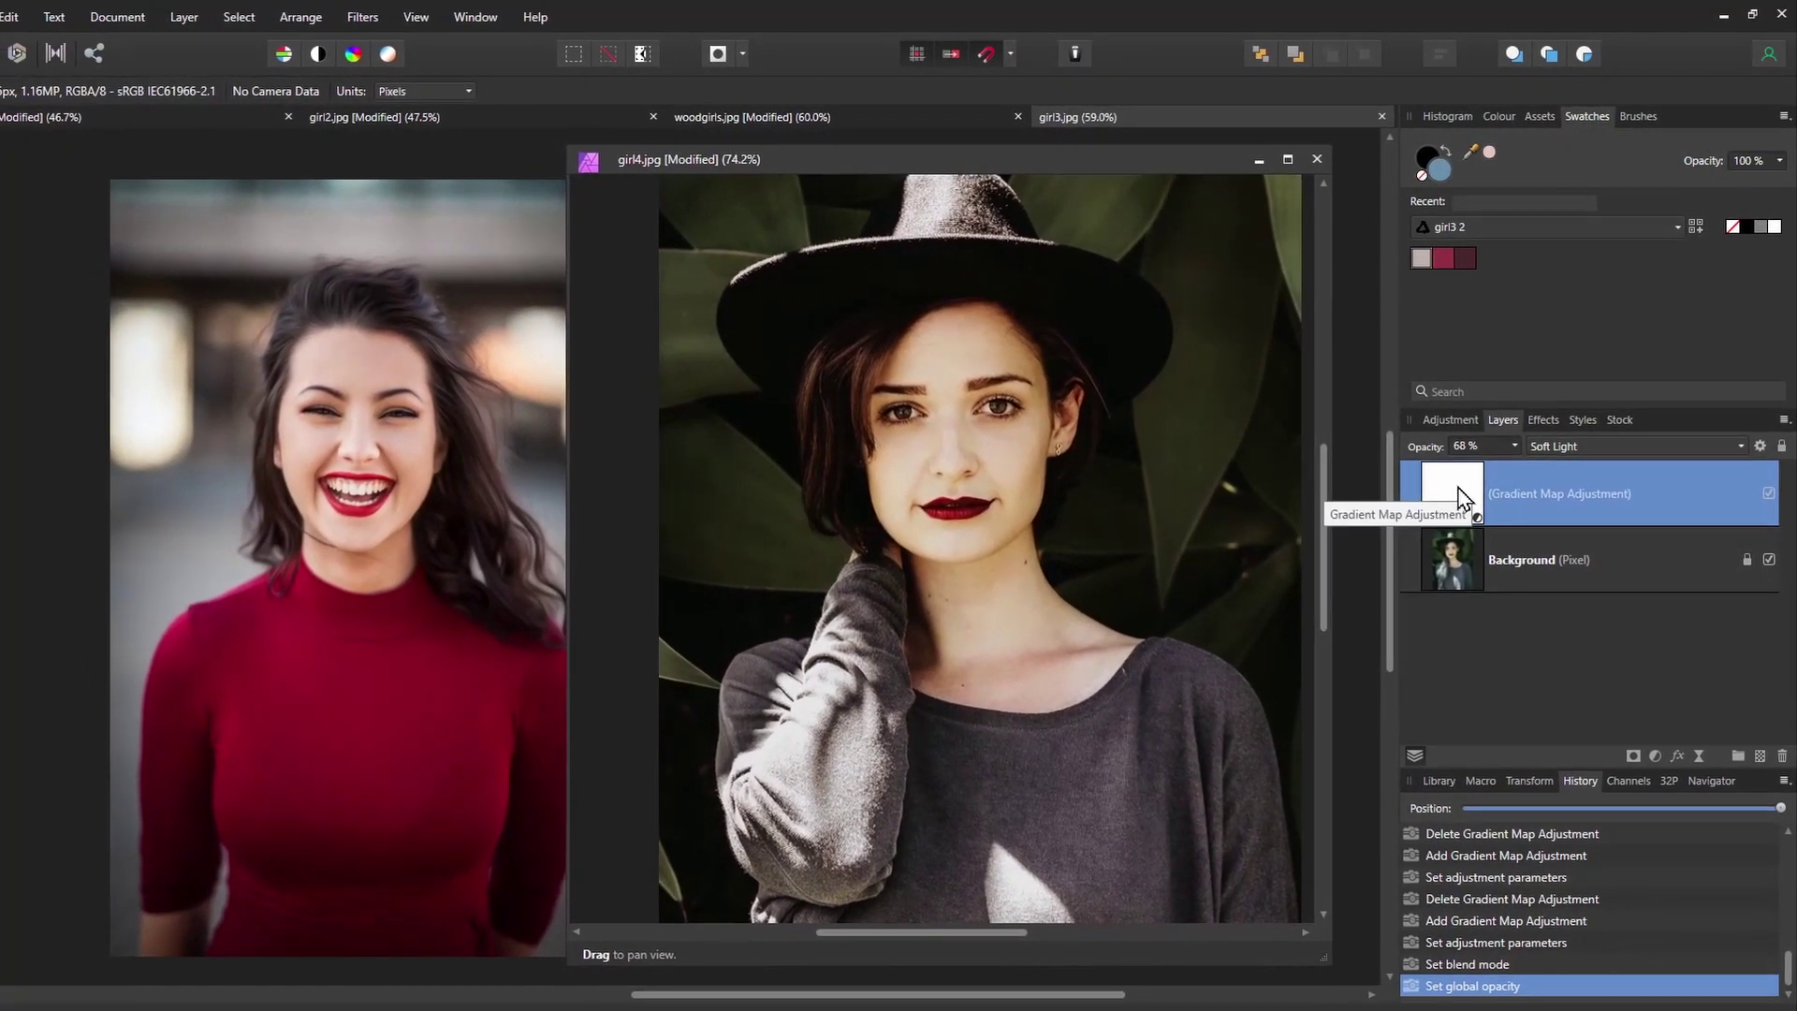
- Reopen the gradient map and set its dark stop to the dusky-rose palette colour
double_click(1455, 509)
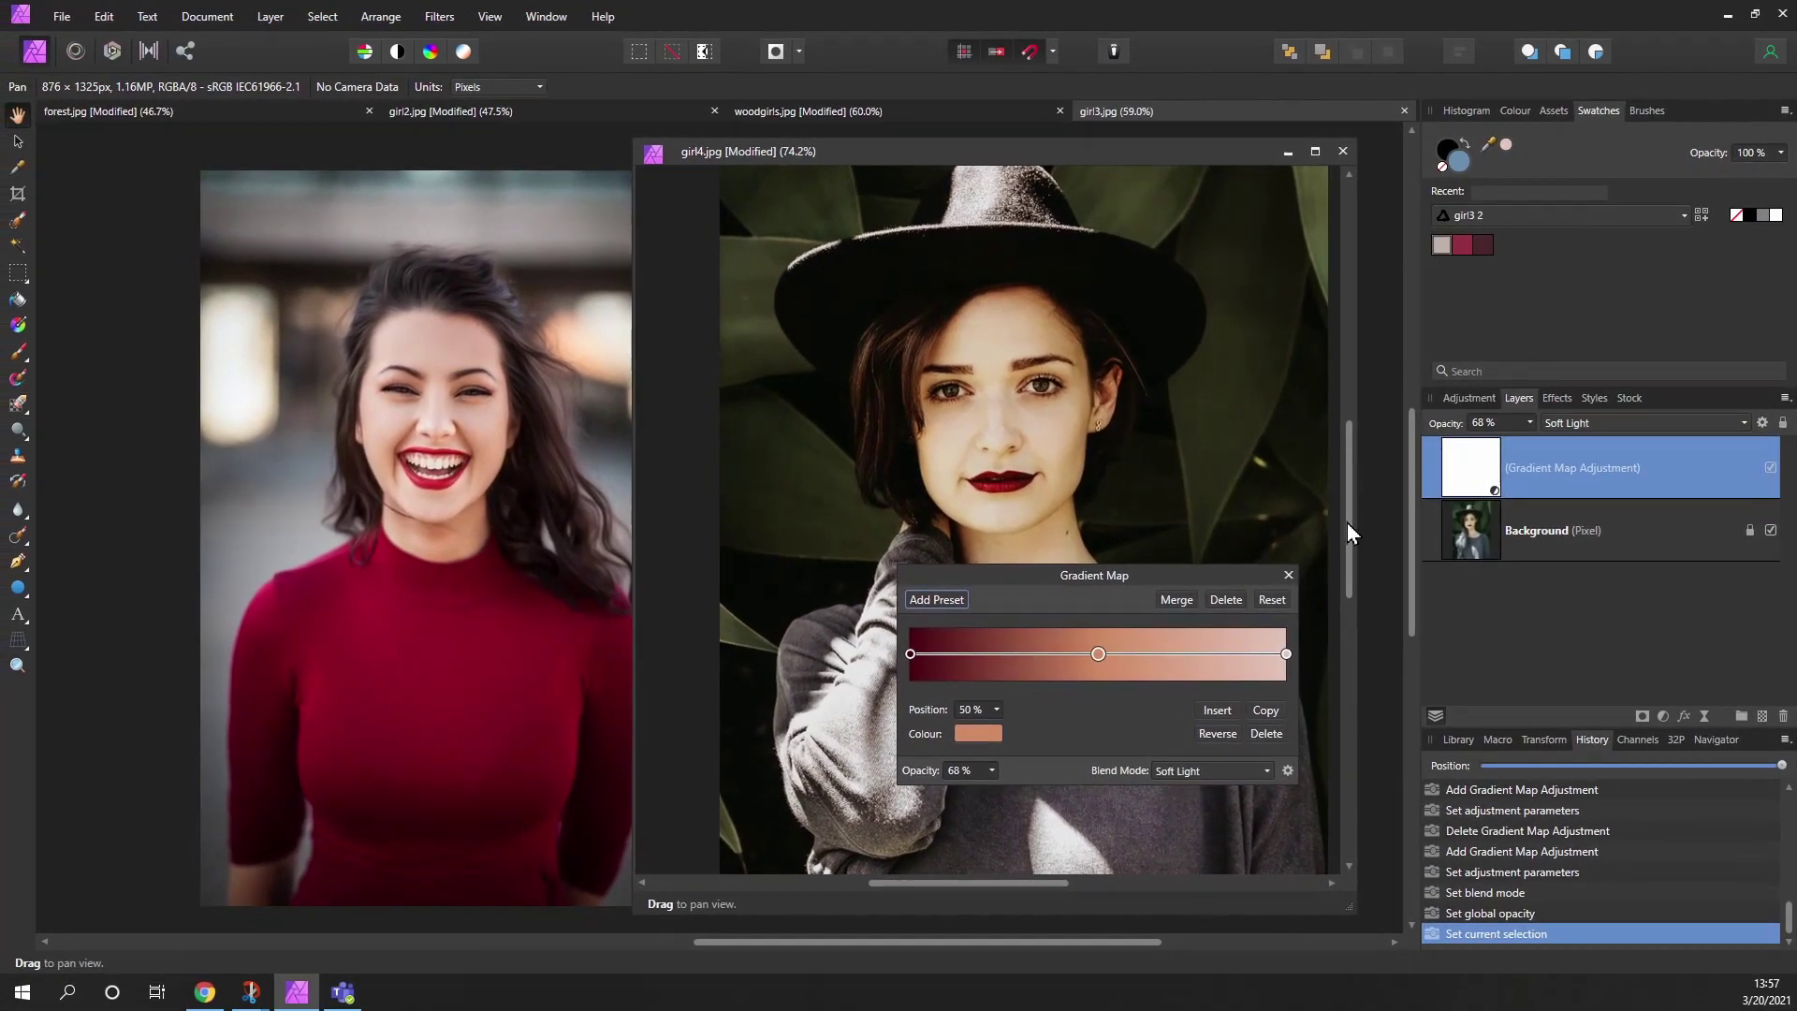
click(909, 653)
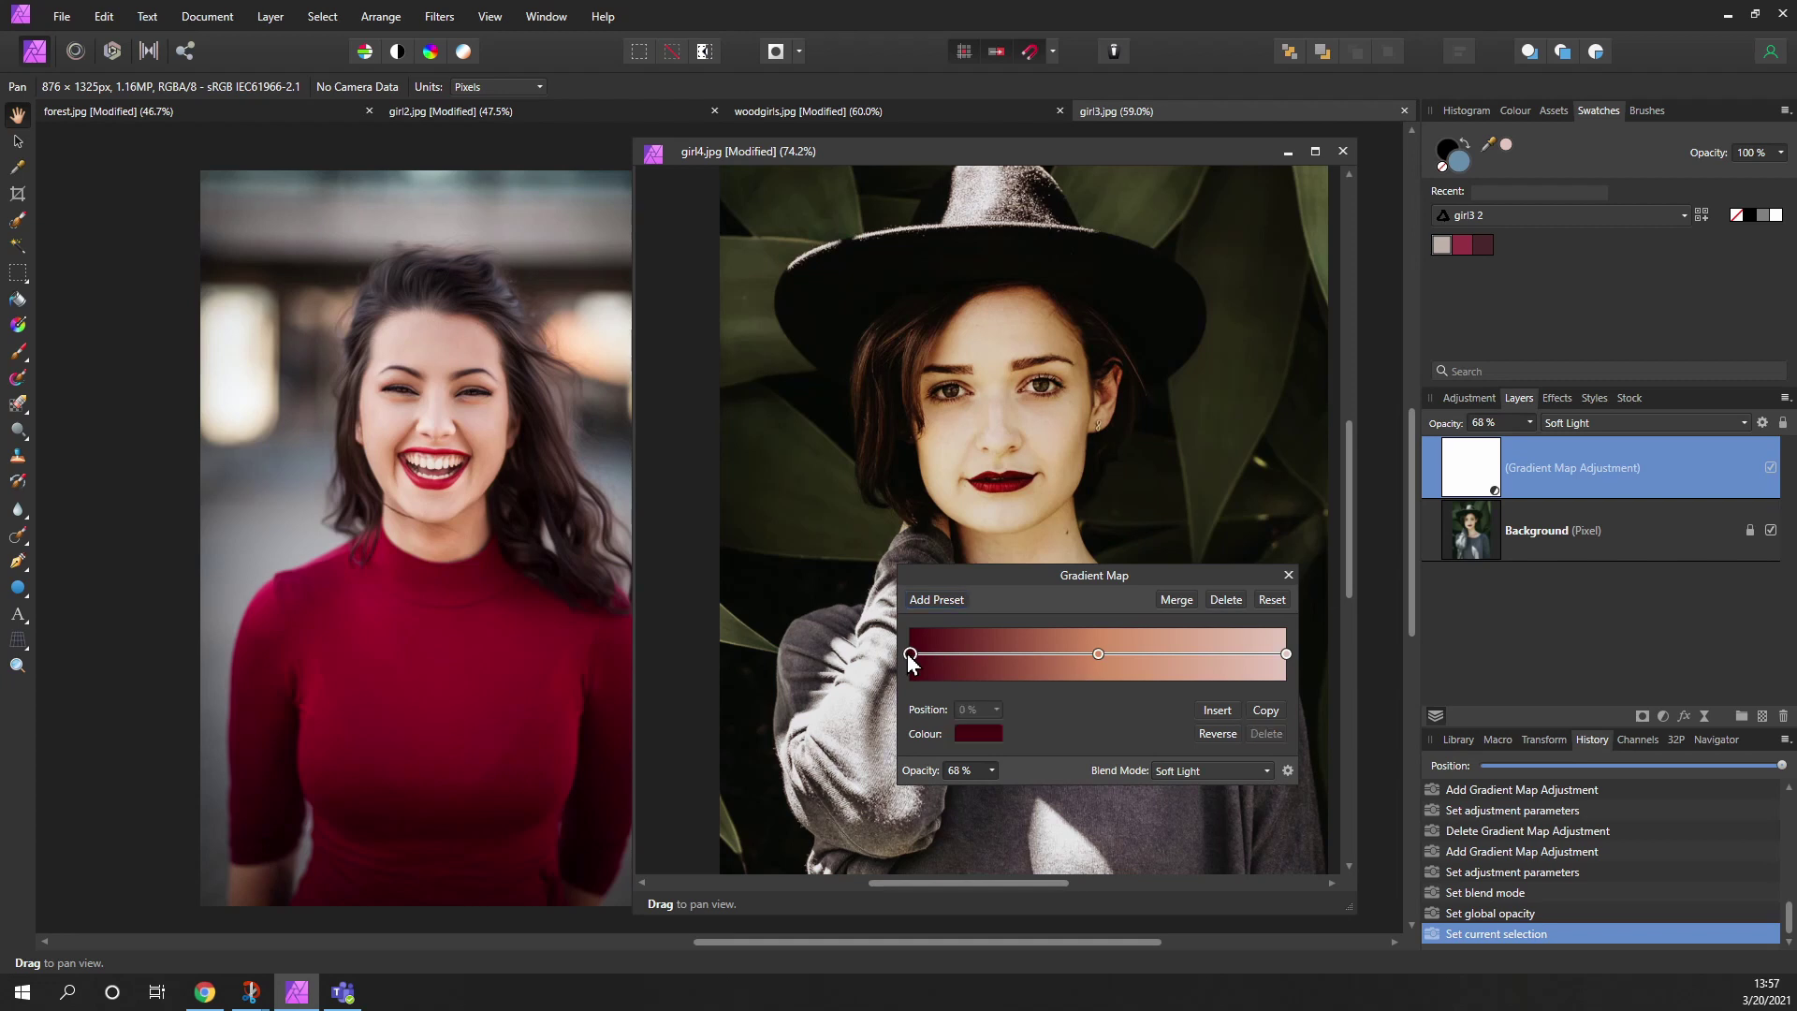
click(983, 733)
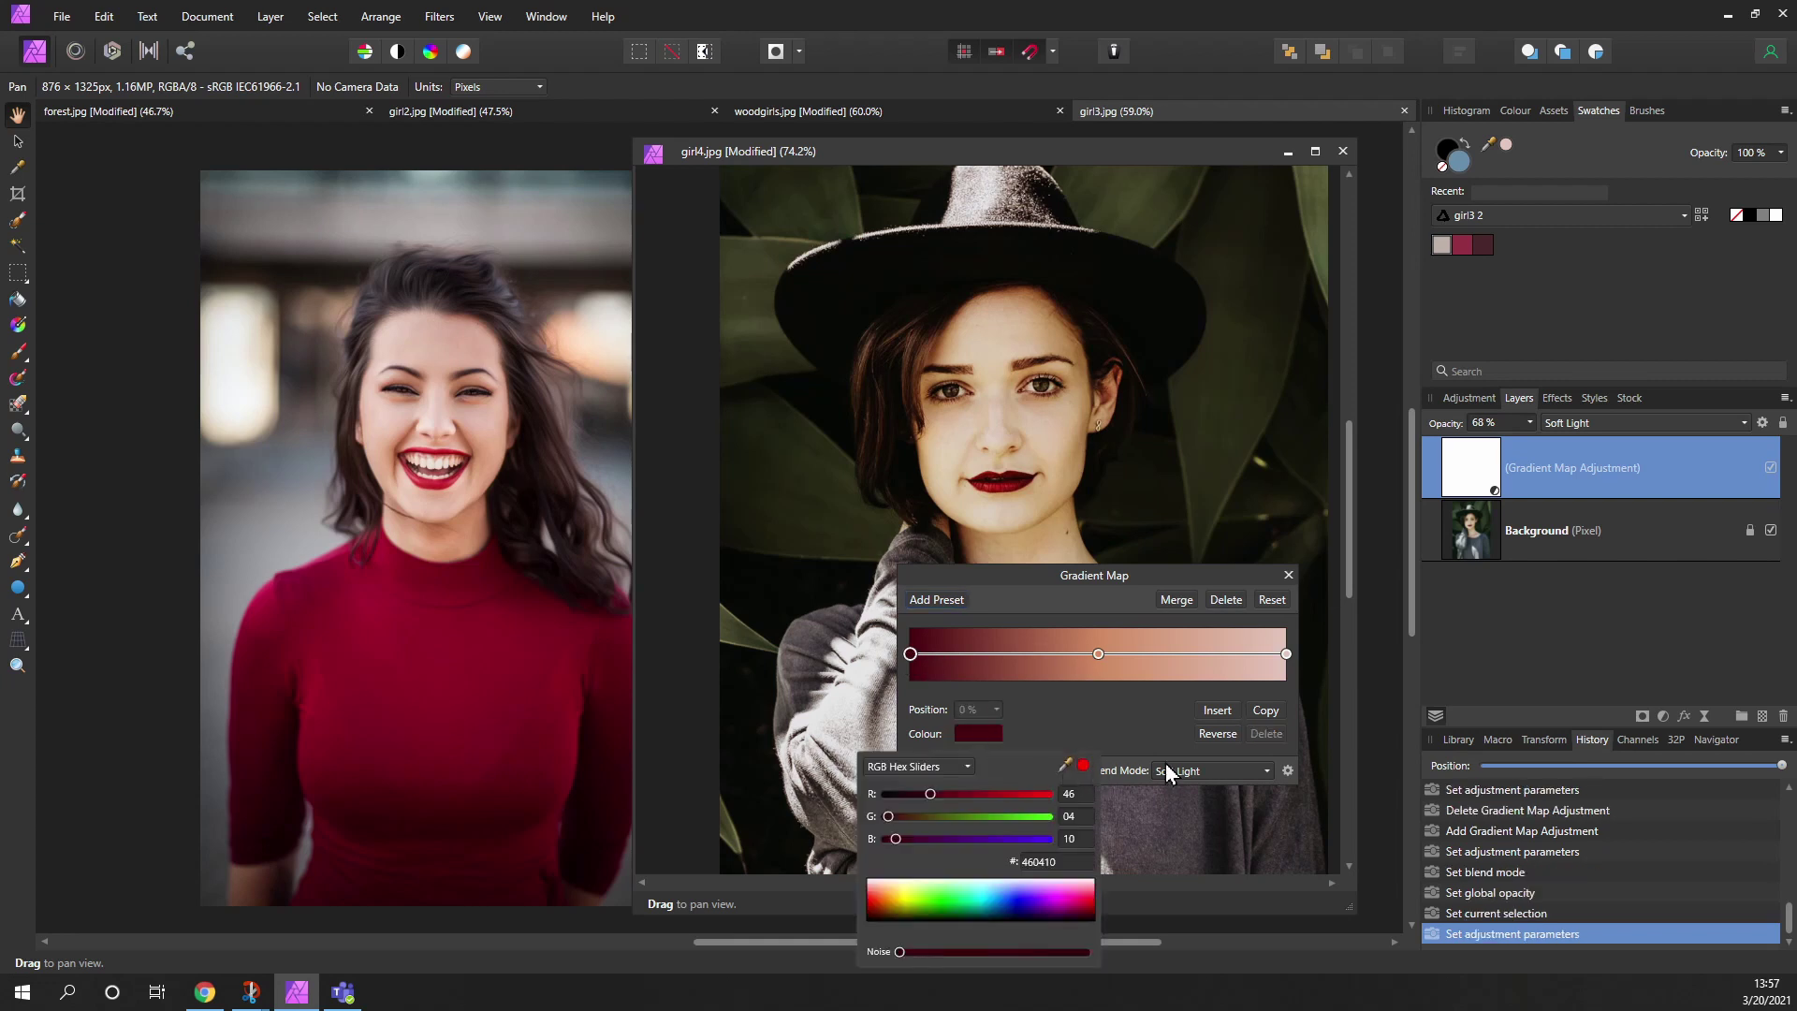
drag(1168, 773, 1480, 255)
click(1084, 766)
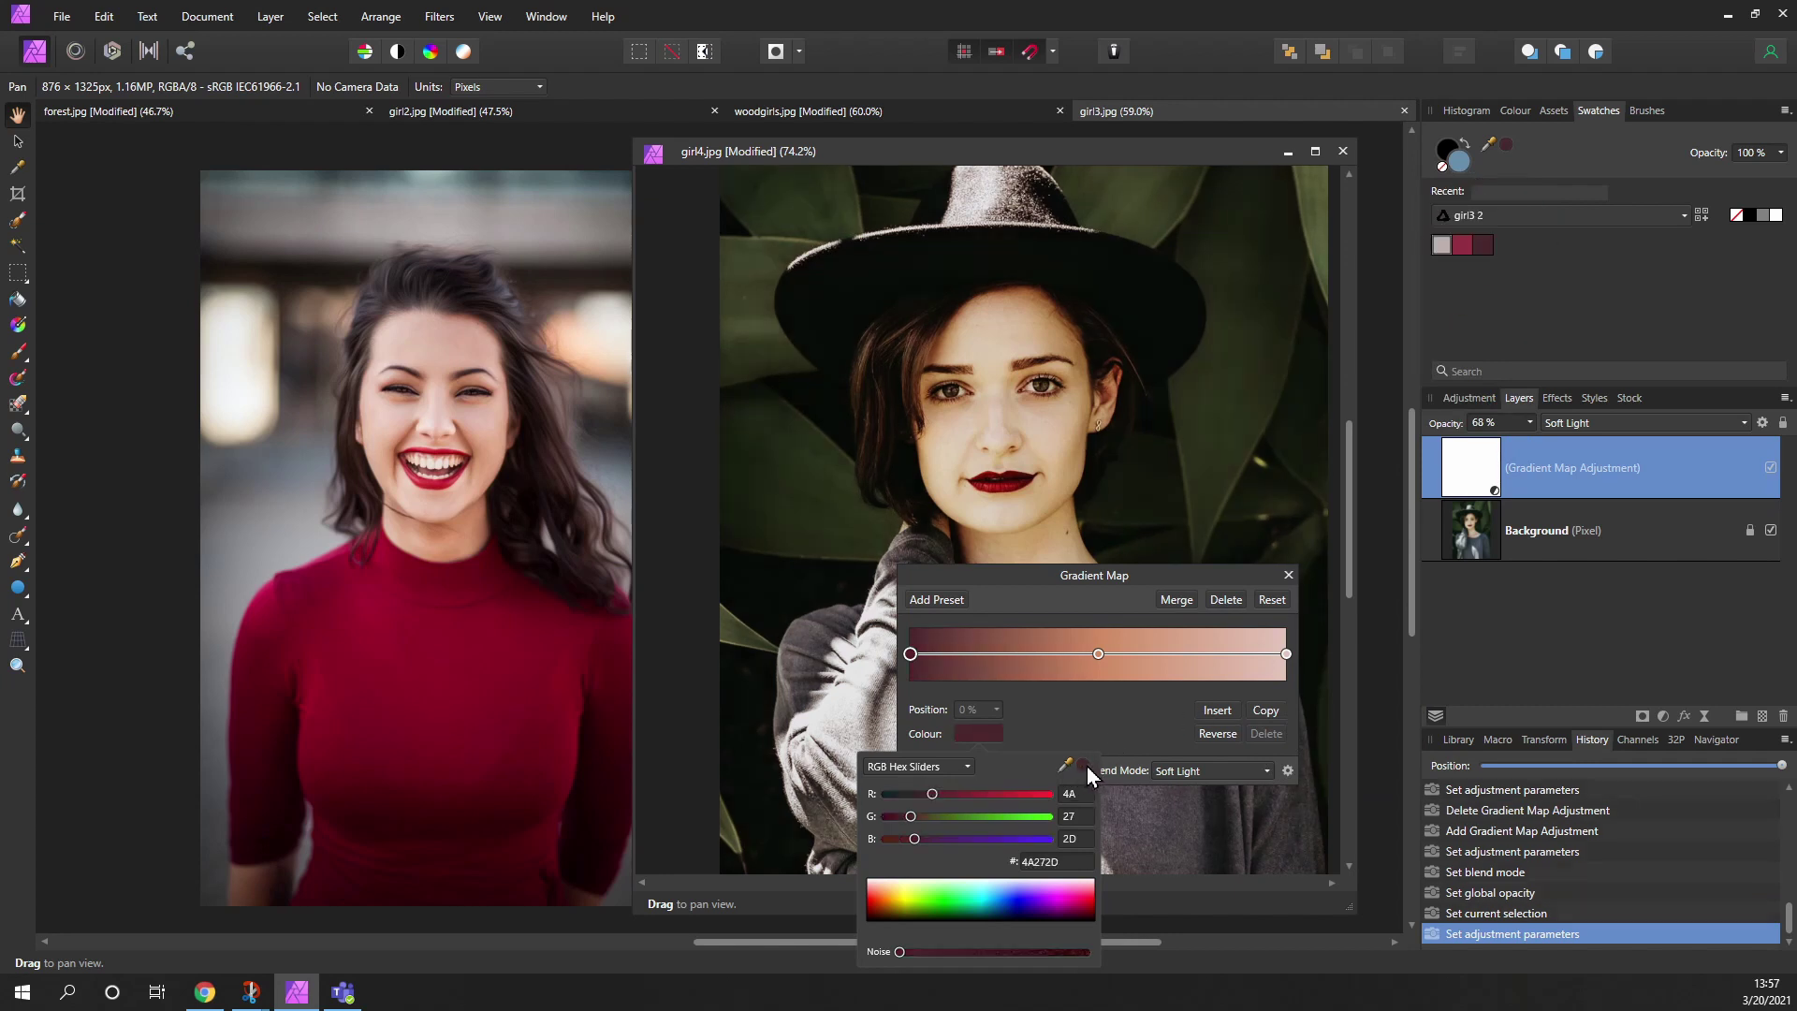
- Set the middle gradient stop to the crimson palette colour
click(1098, 654)
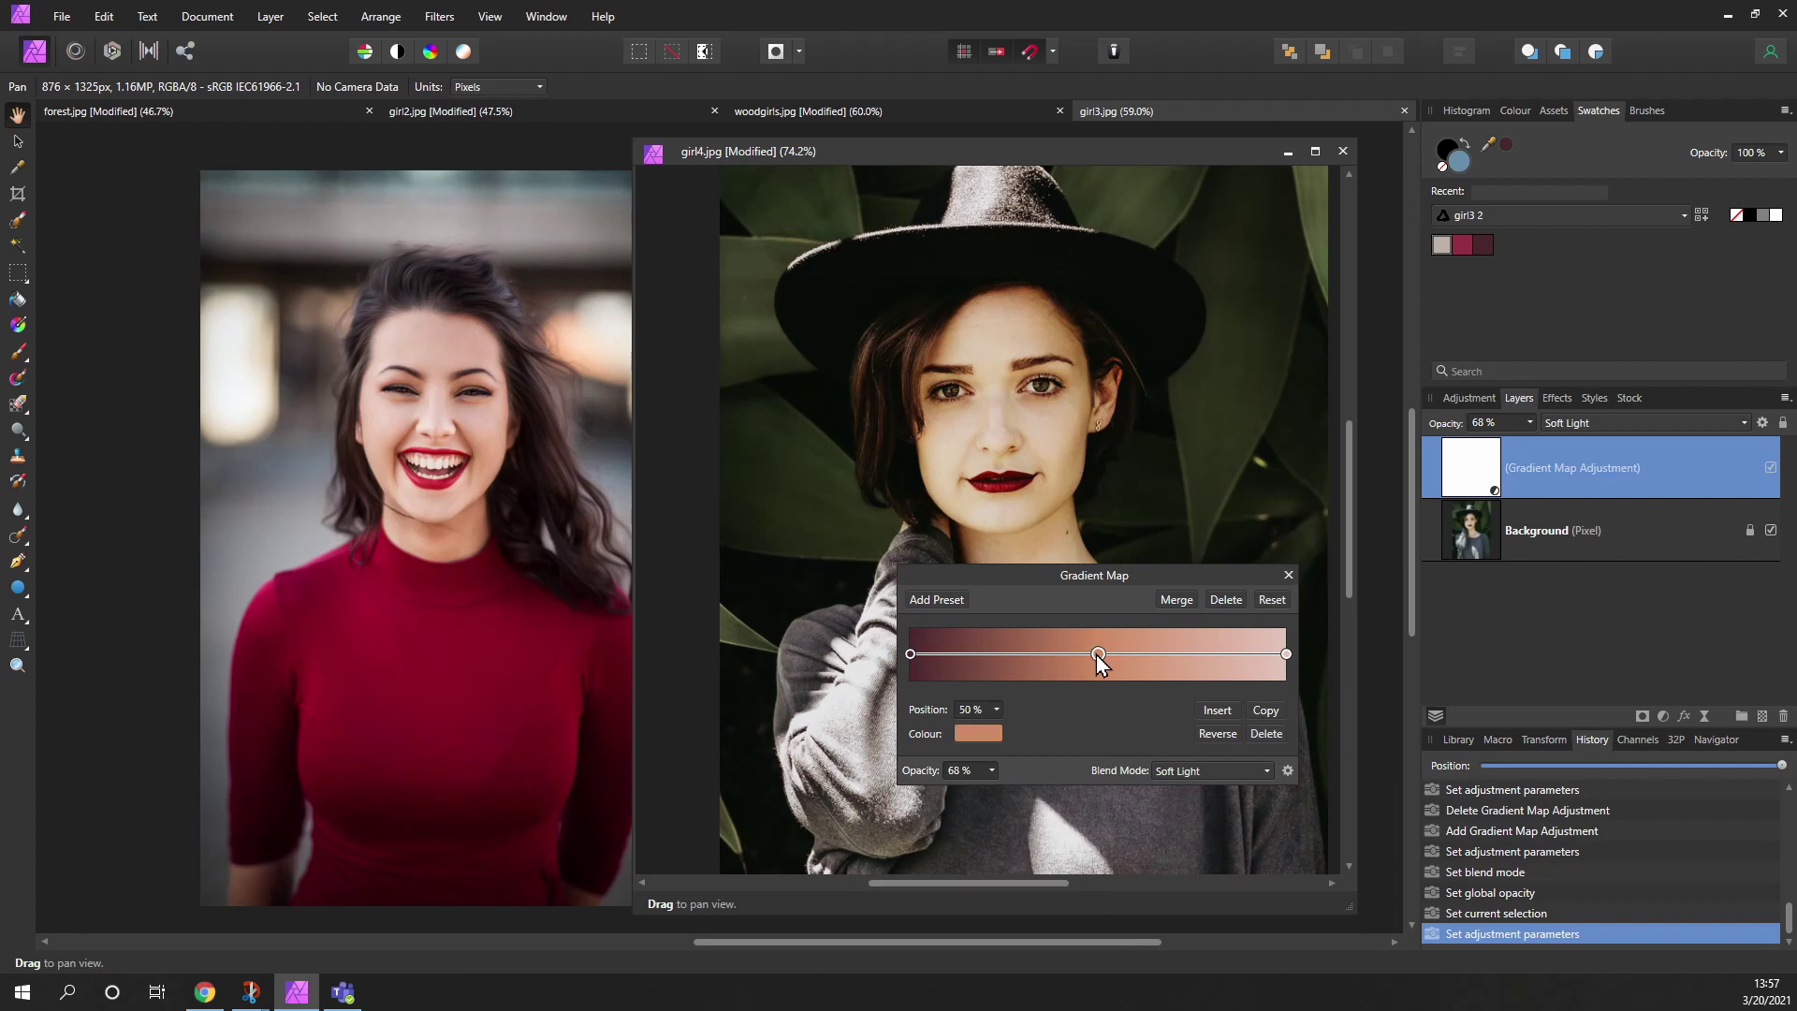
click(979, 732)
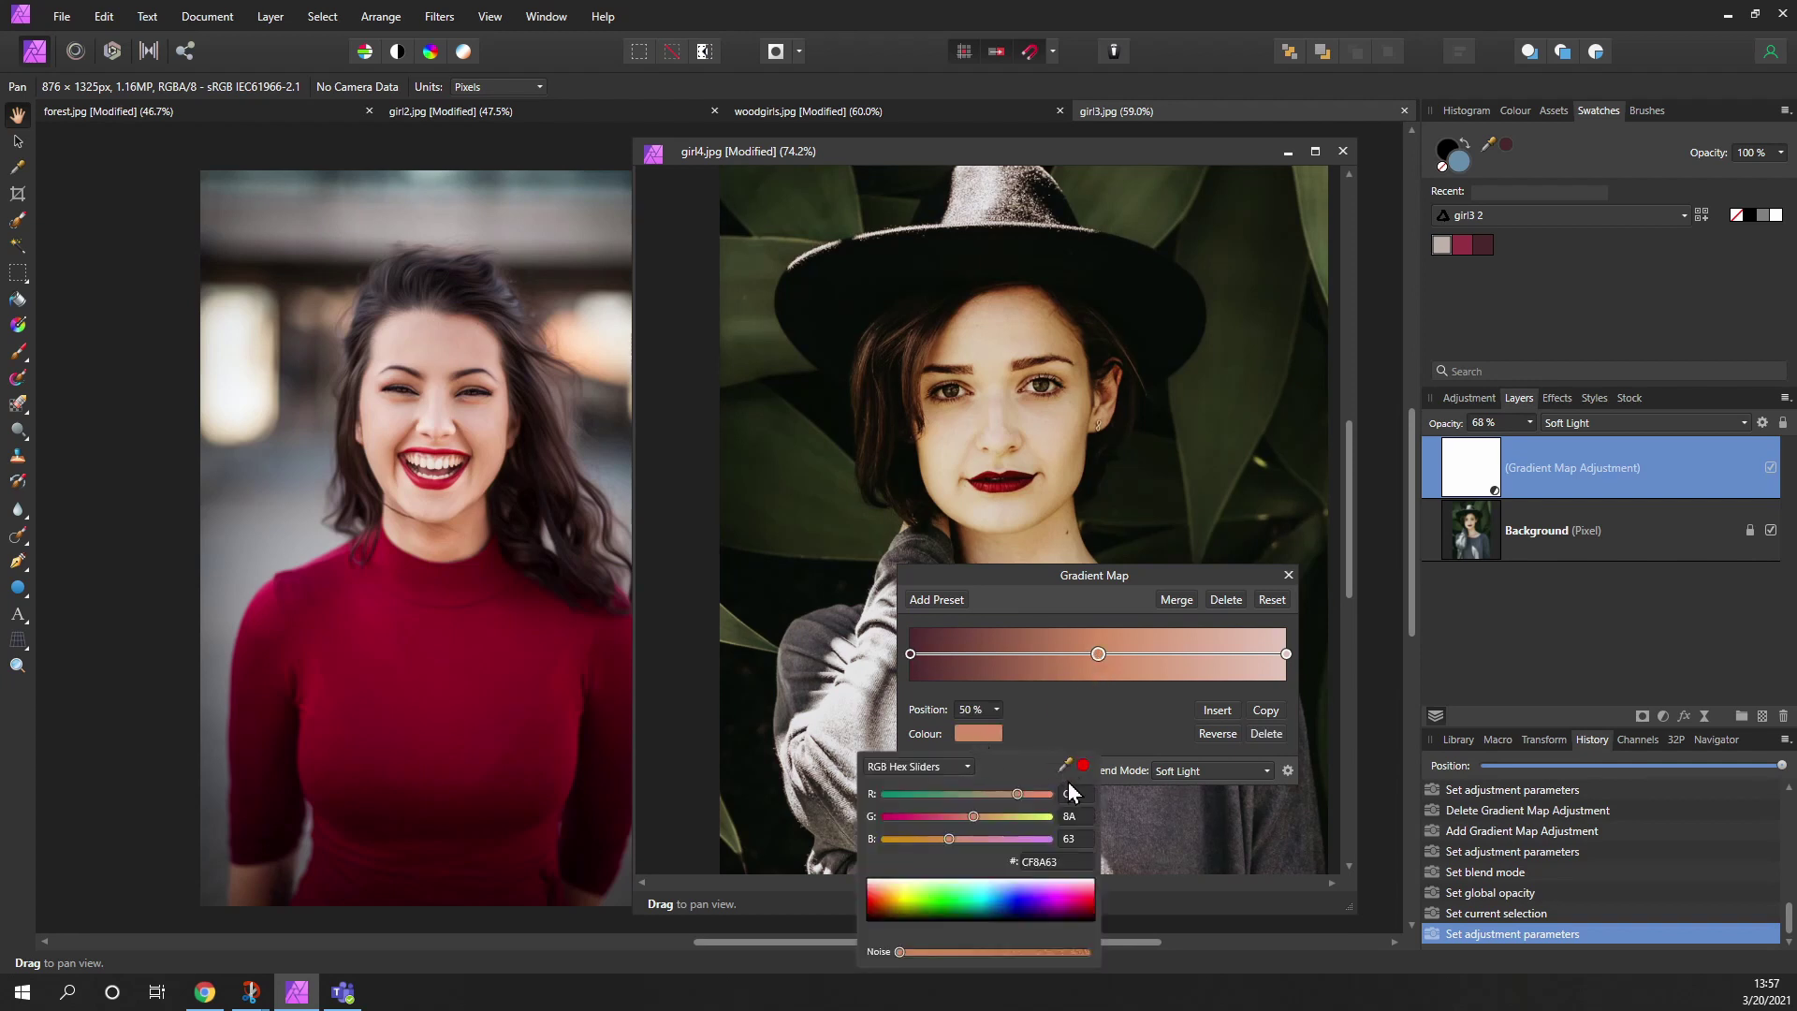
drag(1067, 766, 1468, 241)
click(1081, 765)
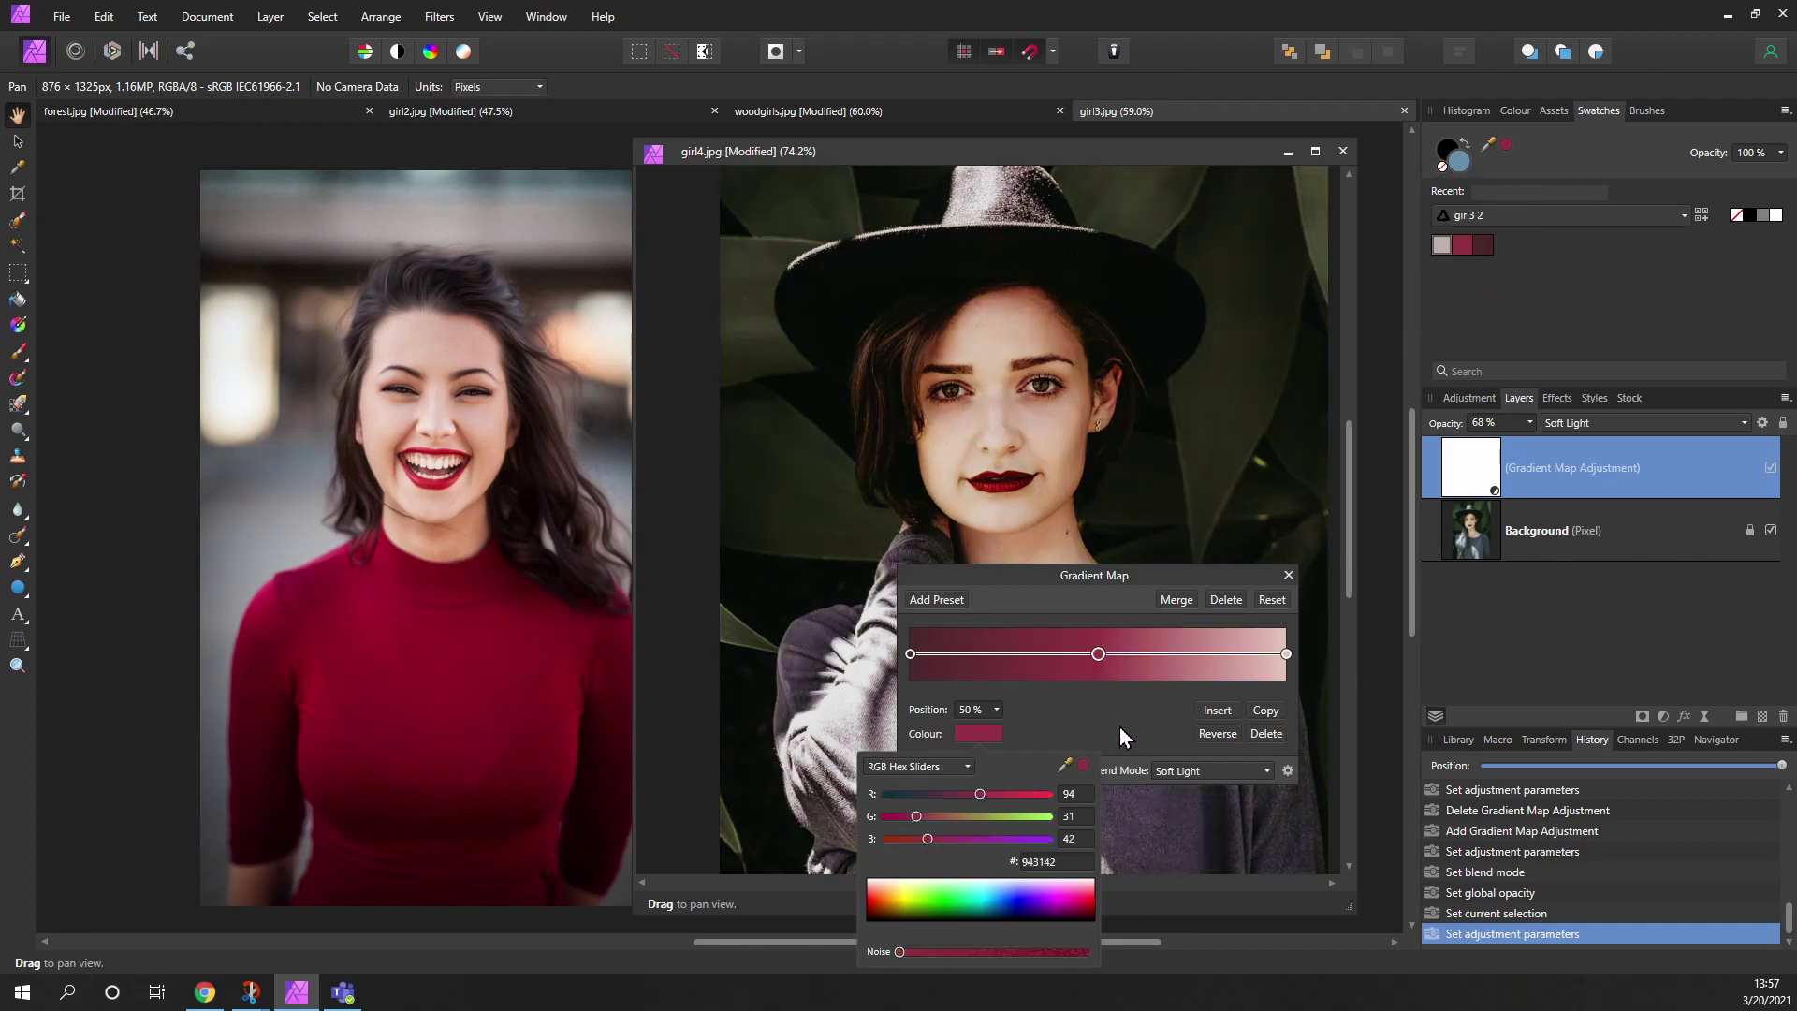
- Set the light gradient stop to the grey-pink palette colour
click(1286, 654)
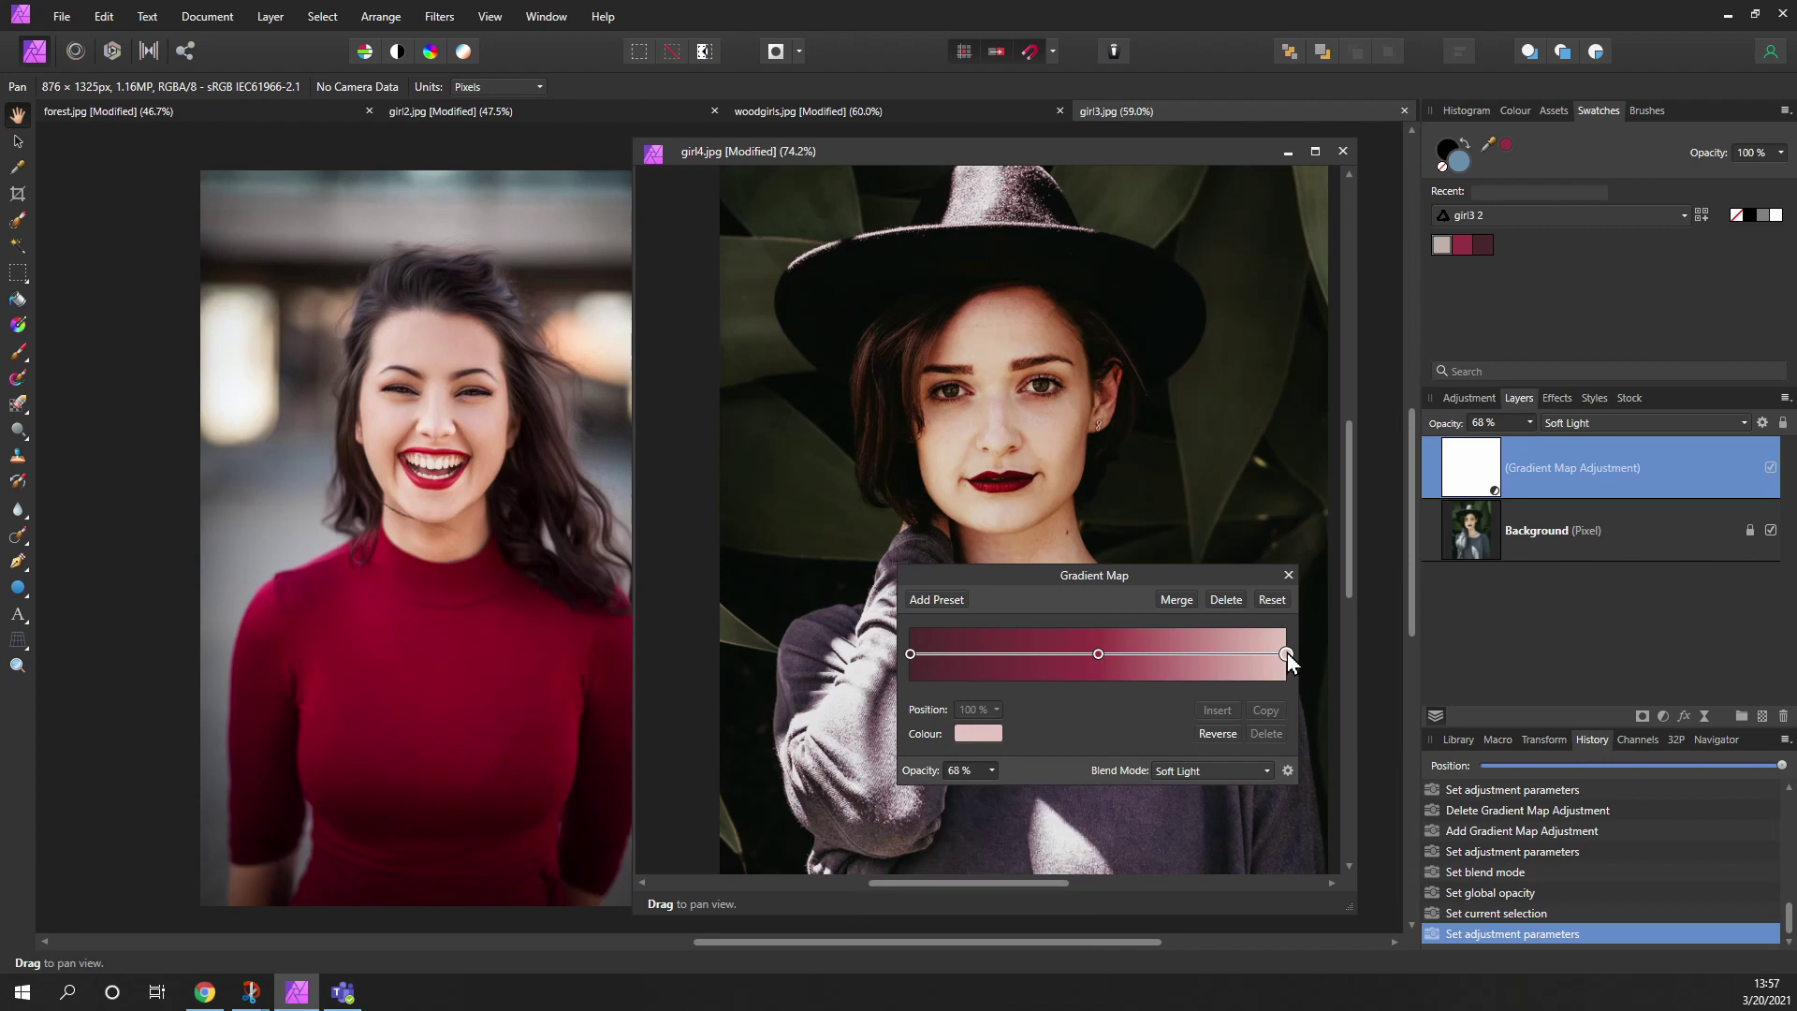
click(973, 733)
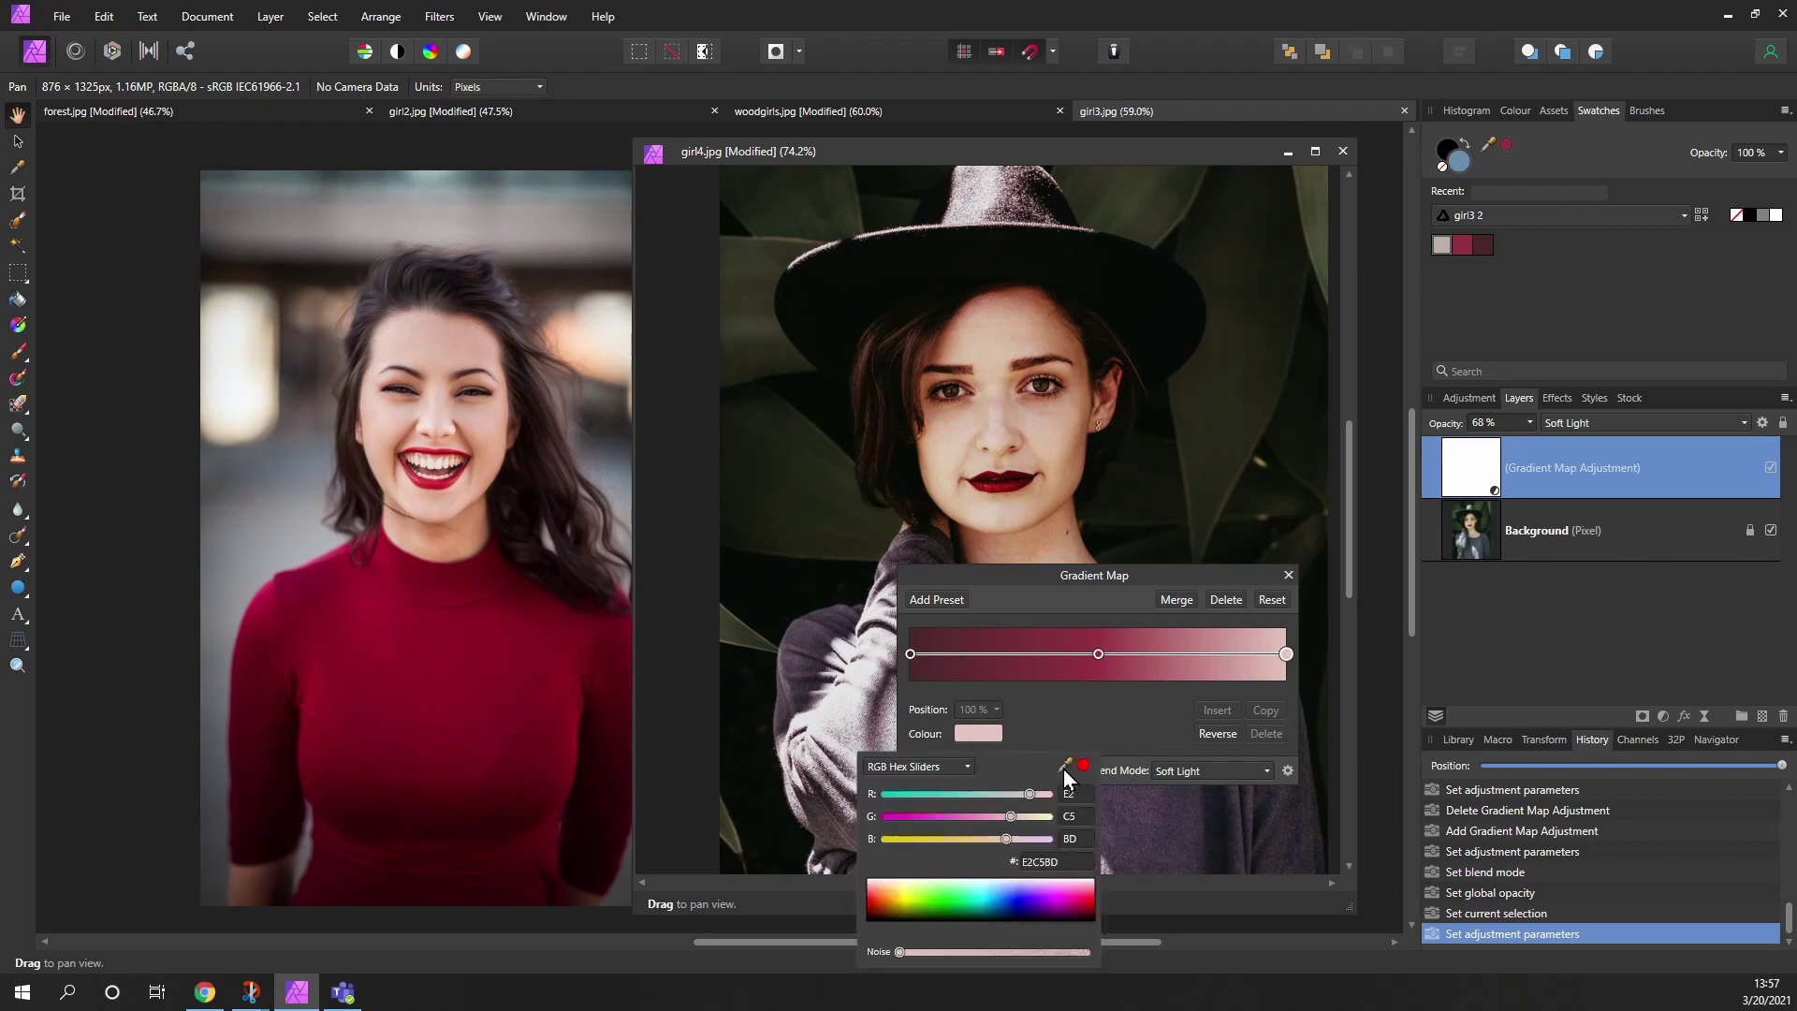
drag(1065, 764, 1441, 249)
click(1081, 765)
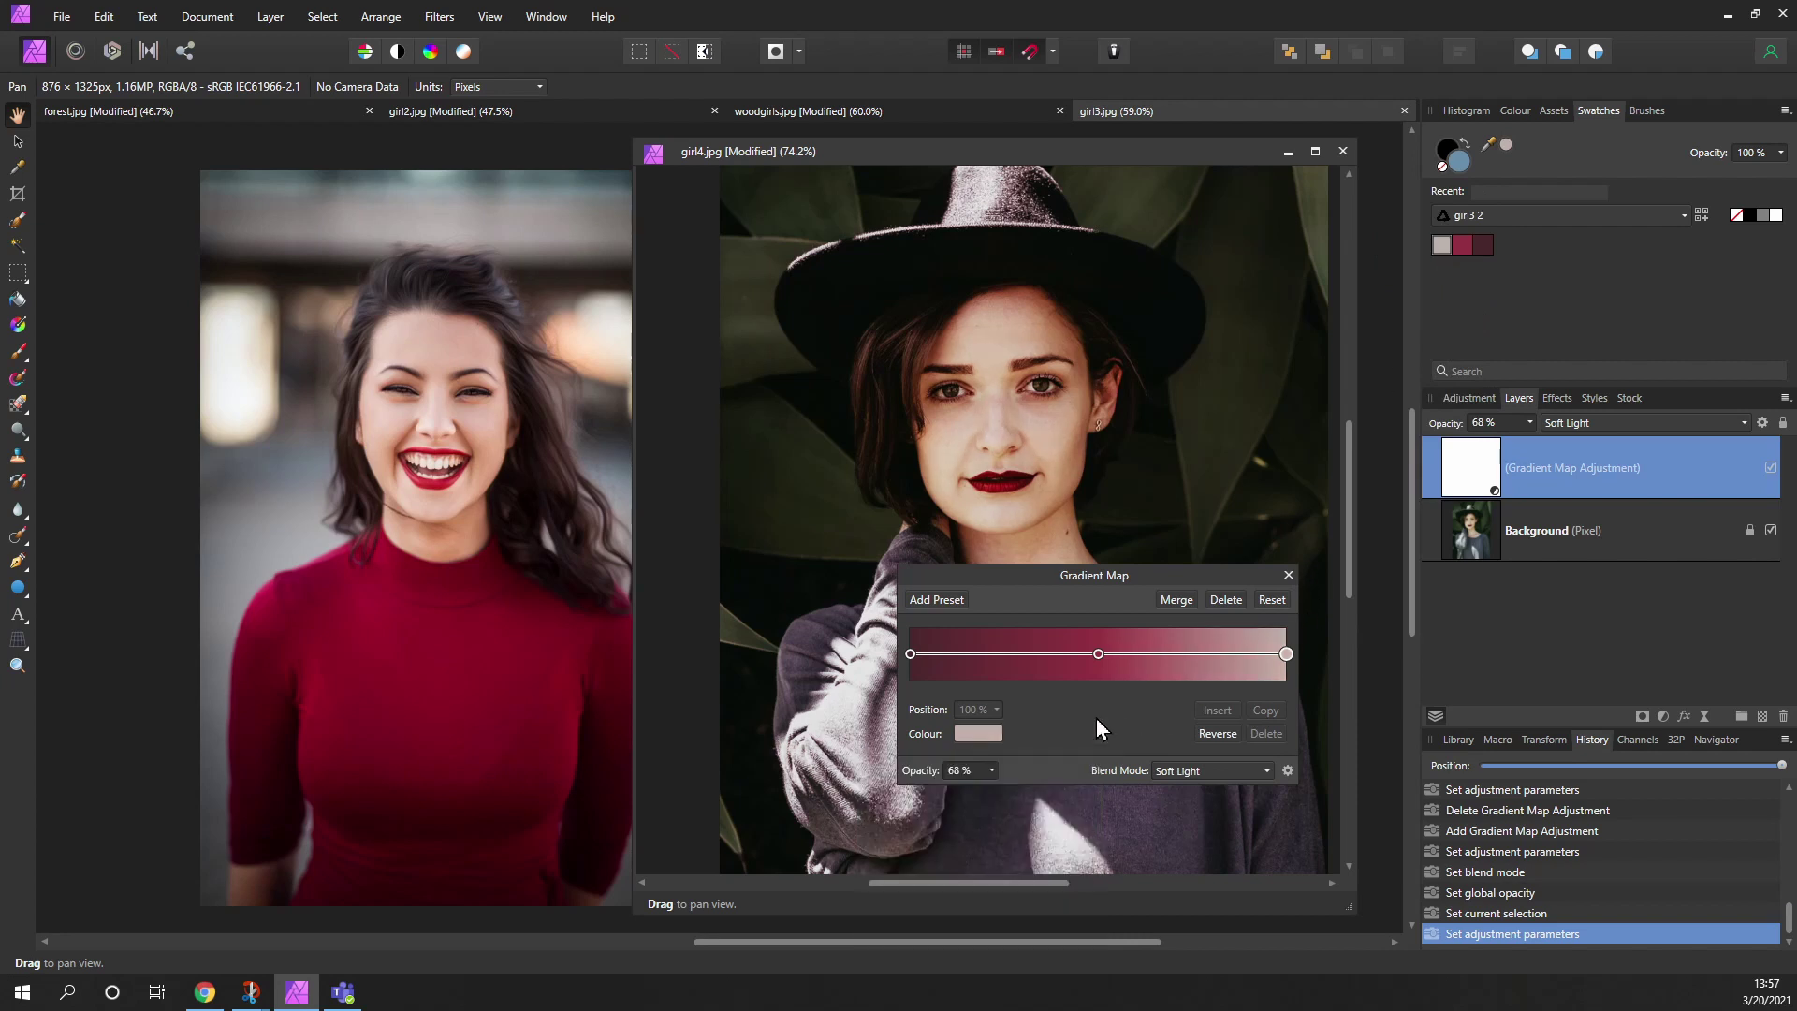
- Raise the gradient map's opacity to 95%
click(991, 770)
drag(996, 791, 1030, 790)
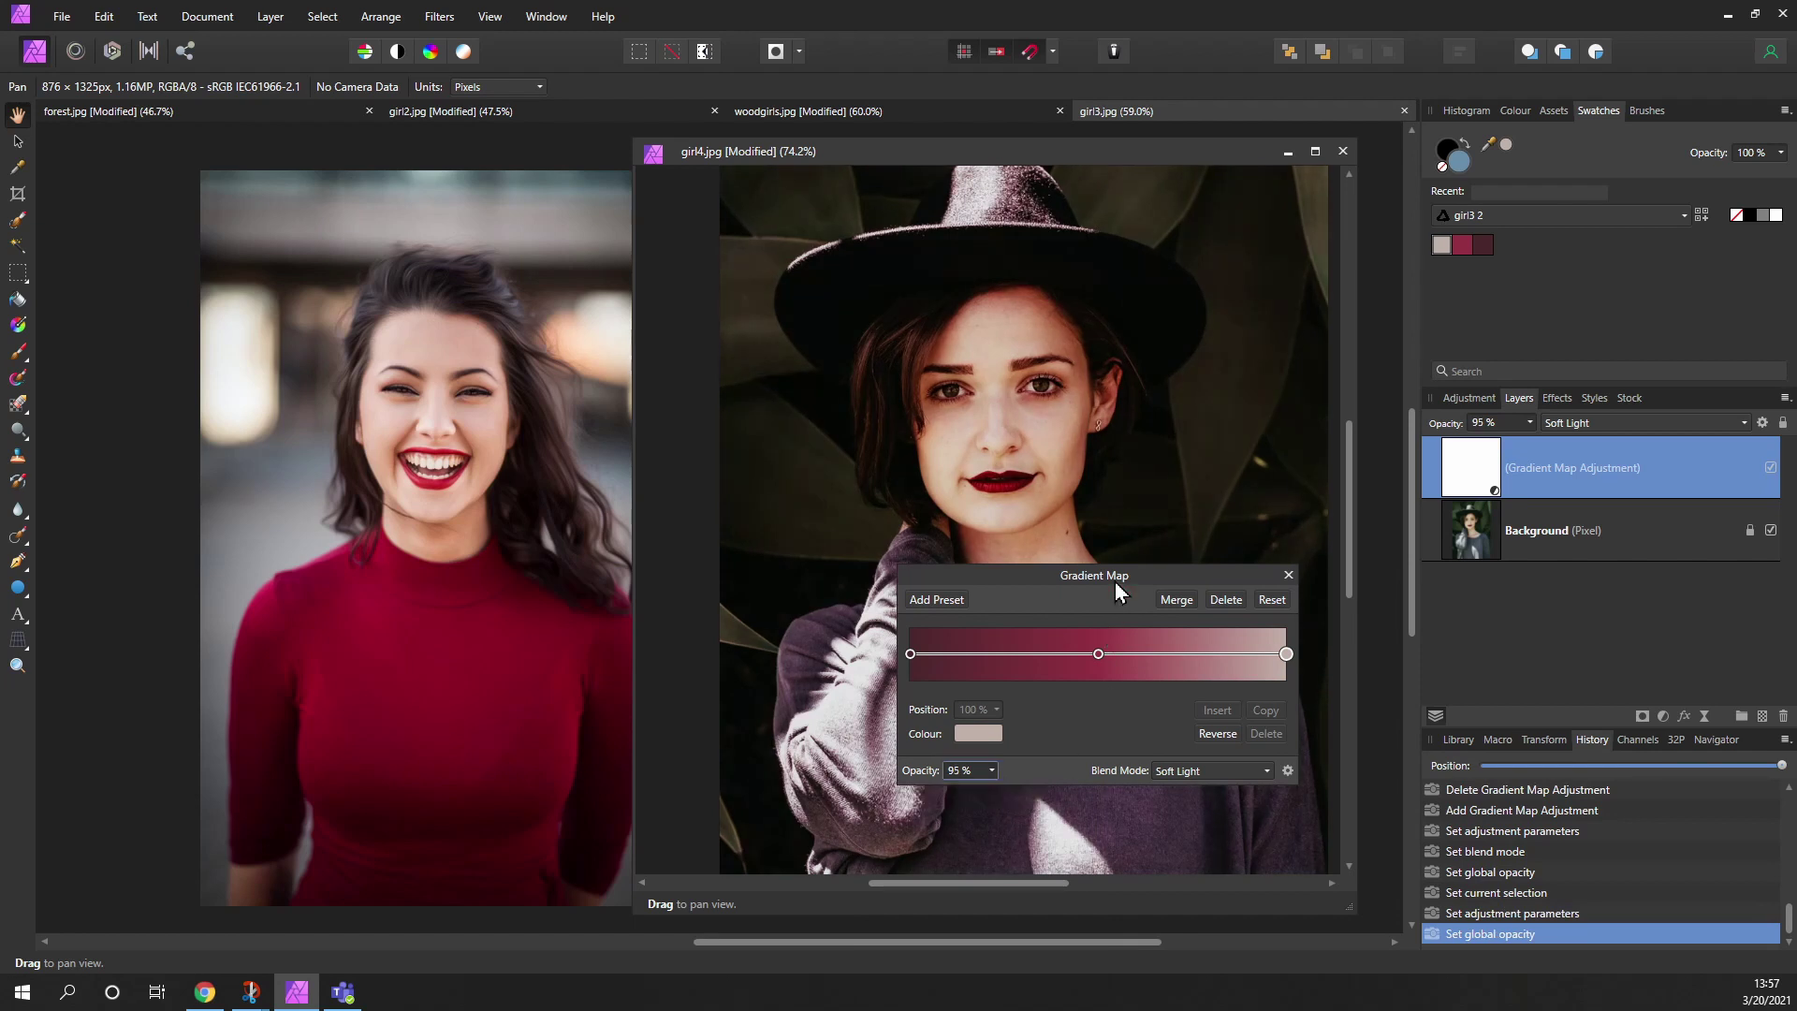
drag(1115, 578, 1506, 565)
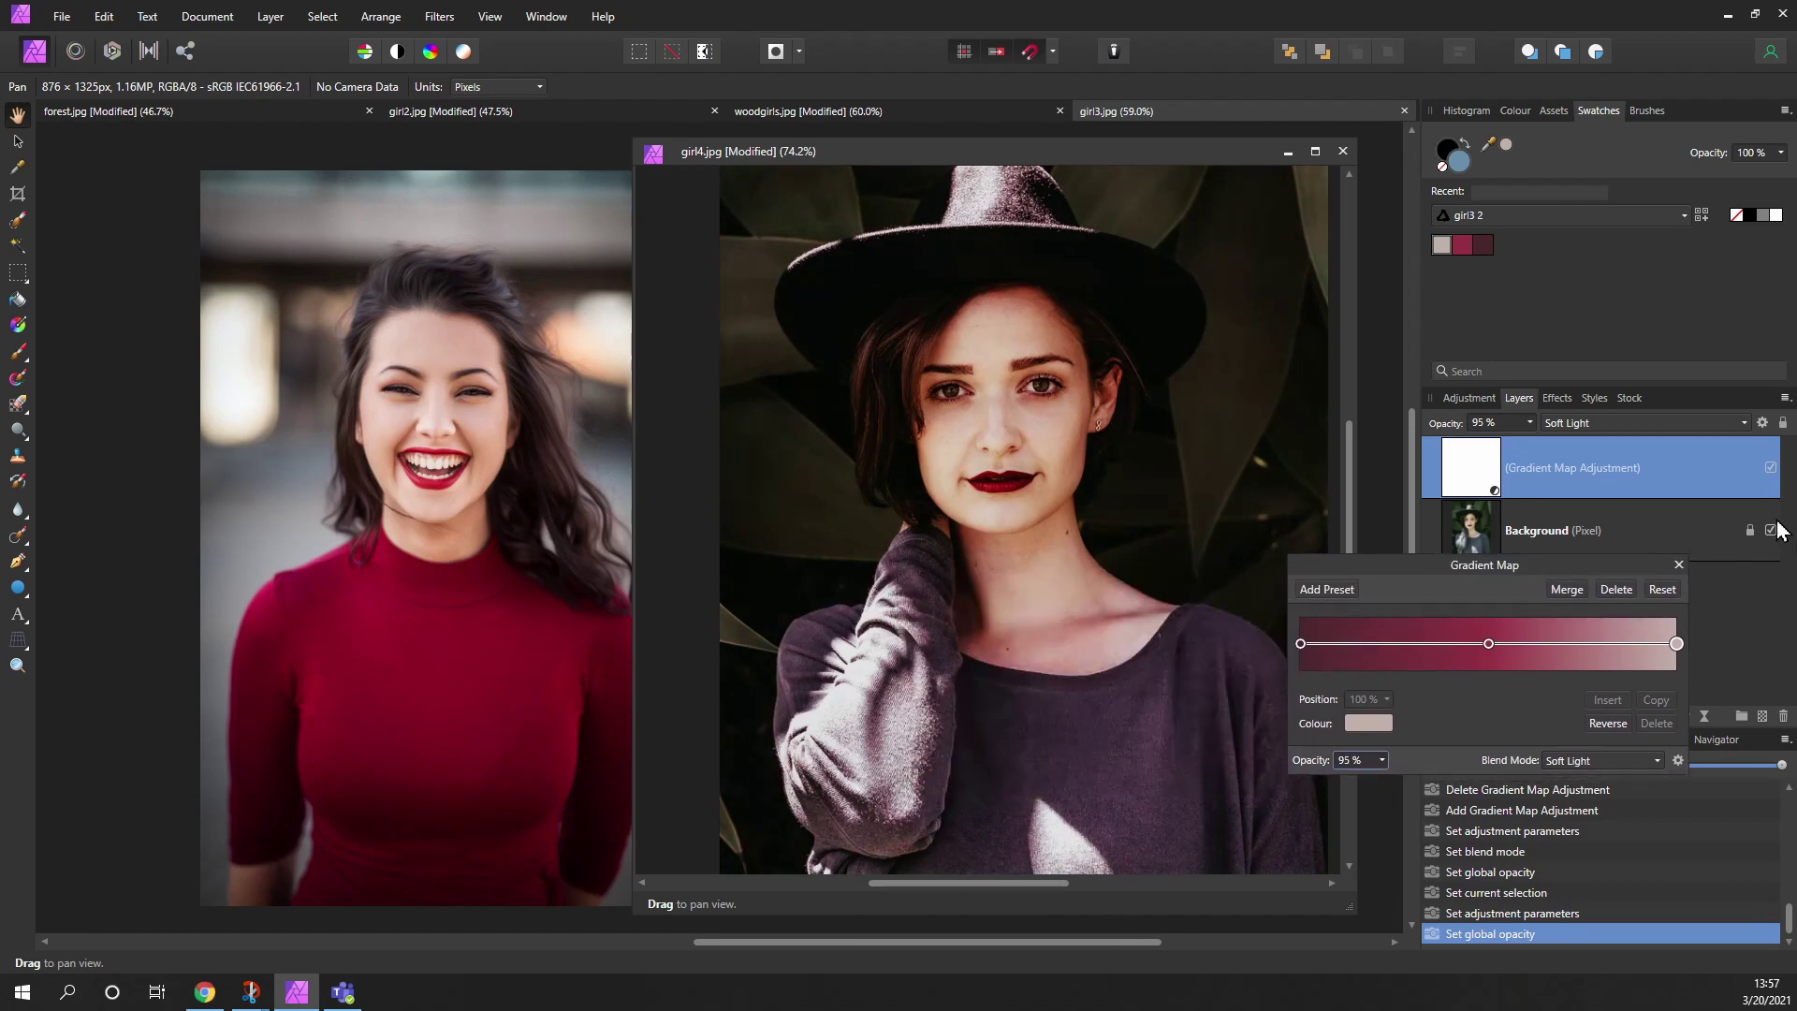
- Toggle the gradient map layer to compare girl4 with and without the tint
click(1770, 468)
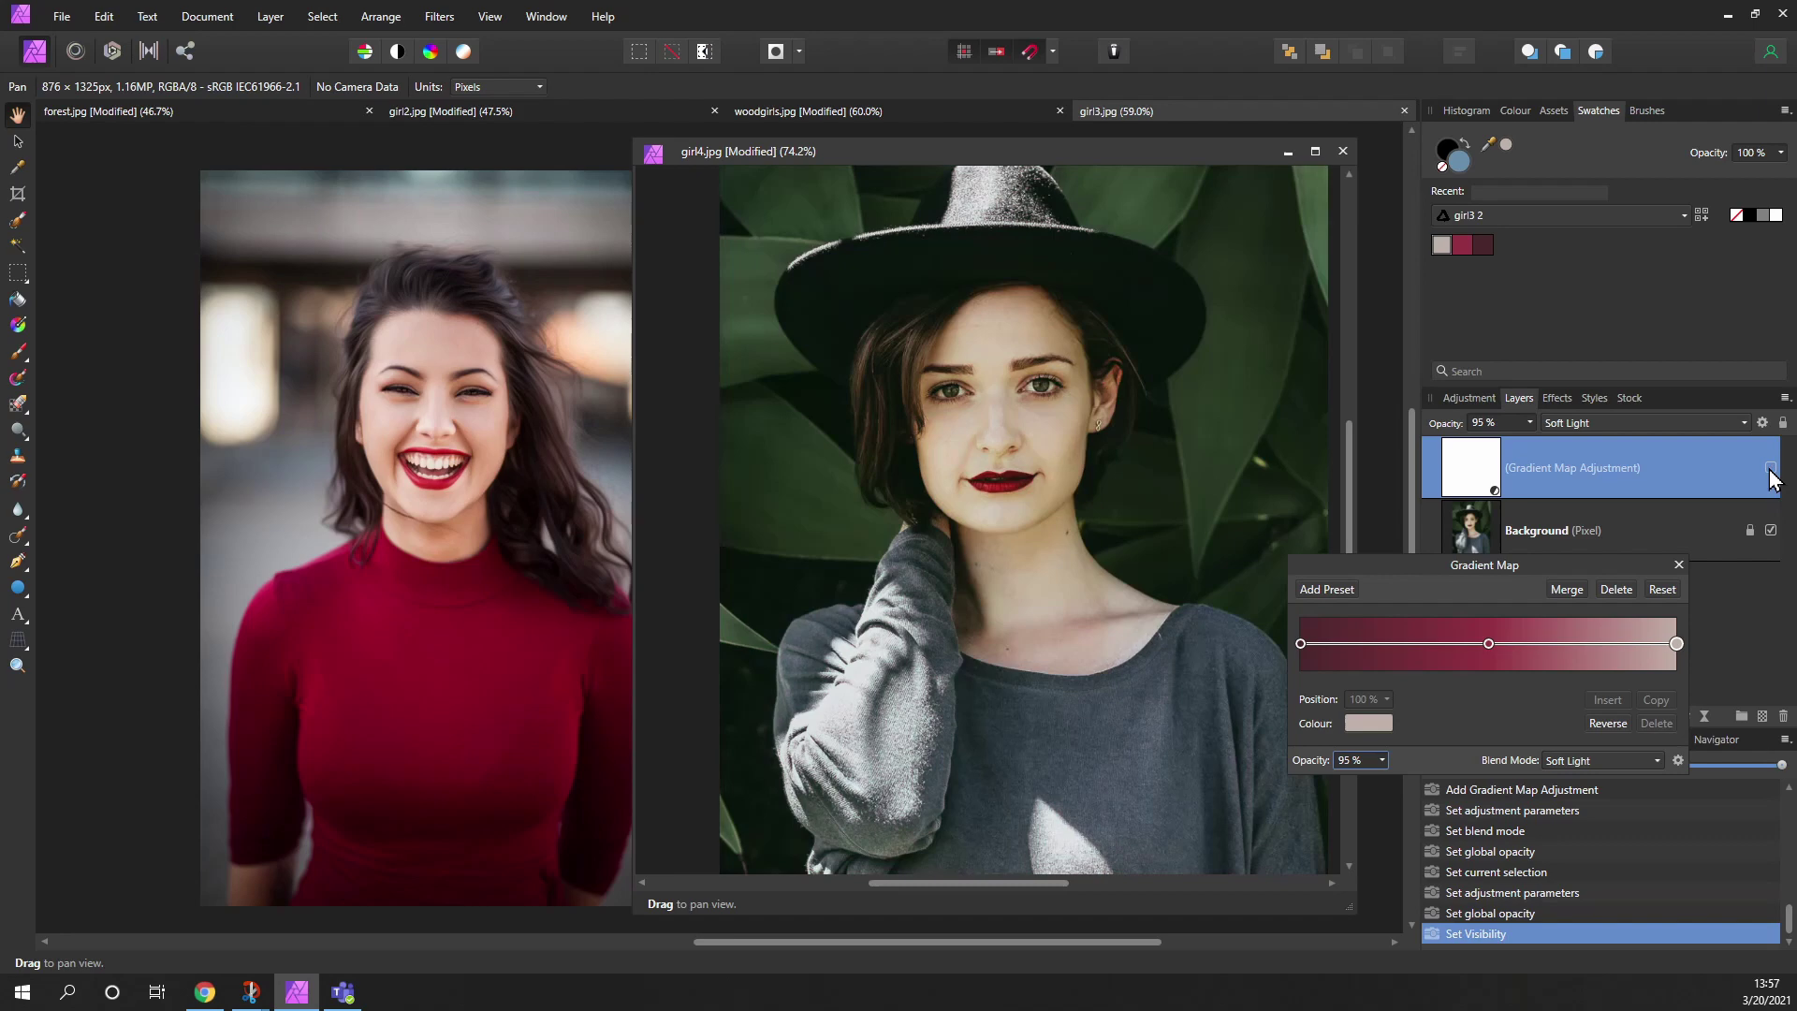
click(1769, 469)
click(1769, 469)
click(1770, 469)
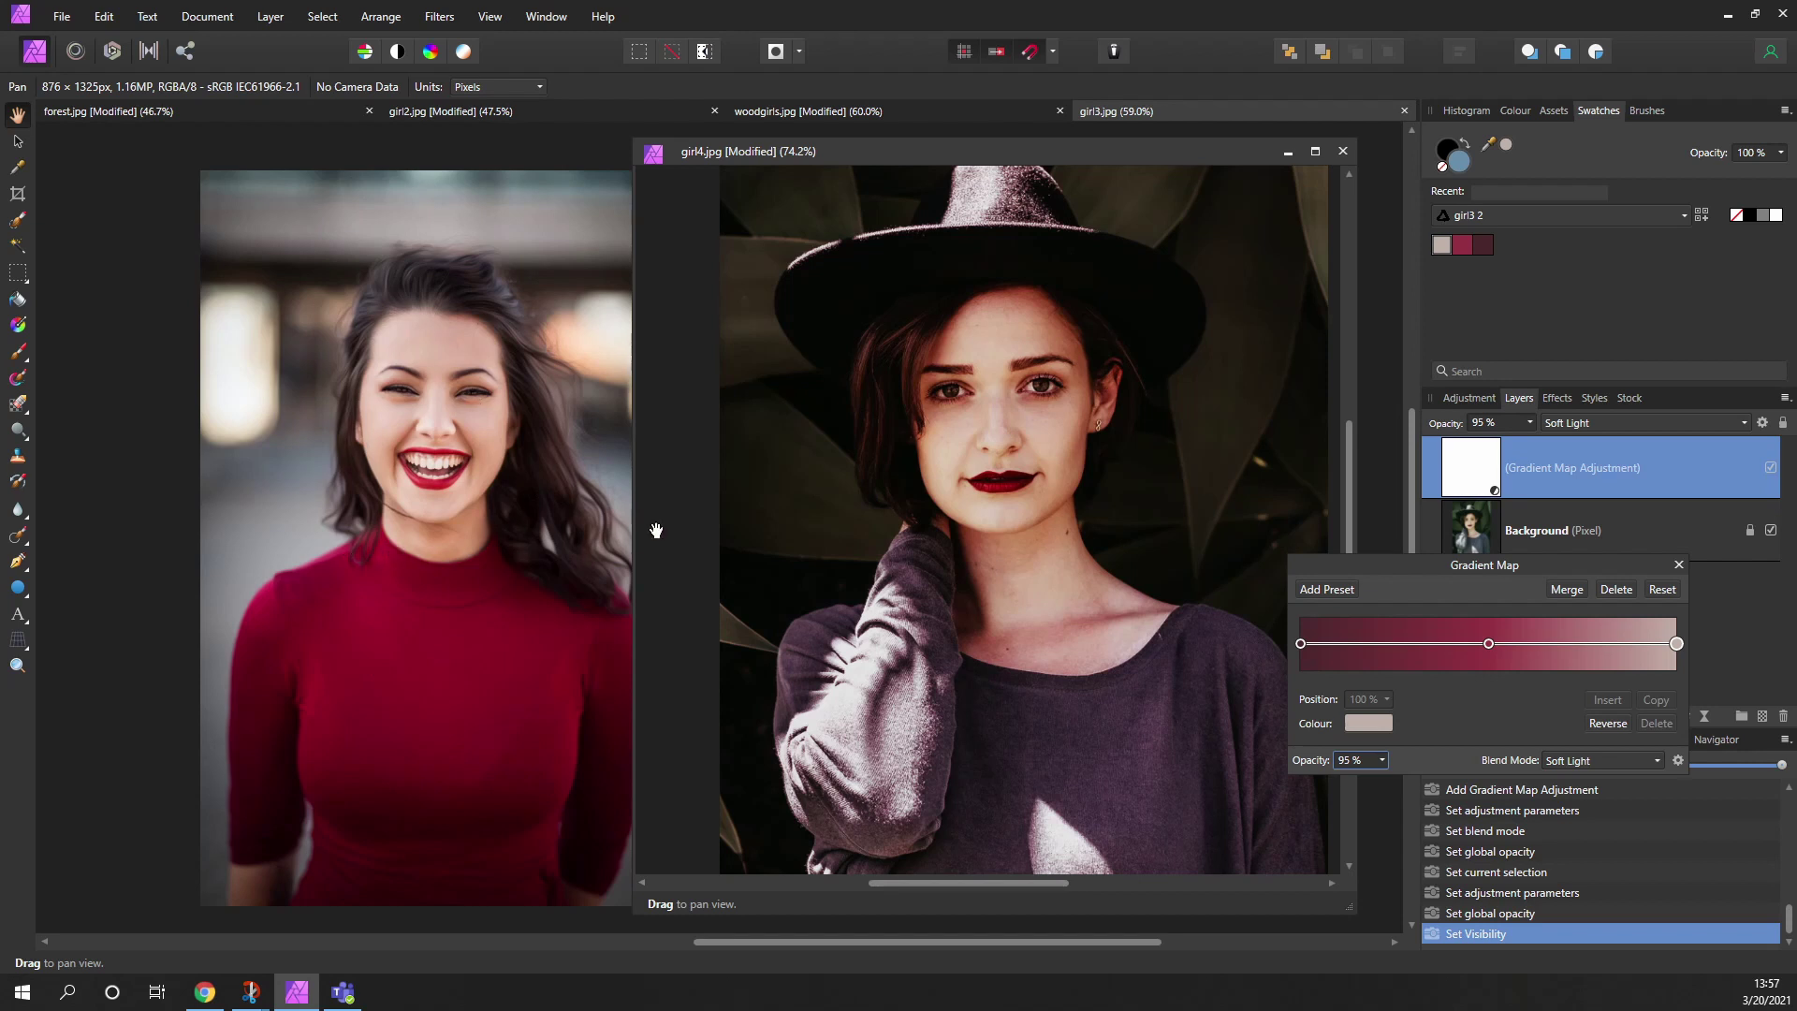
- Save the current gradient map settings as a preset named AAA
drag(1424, 569, 1332, 580)
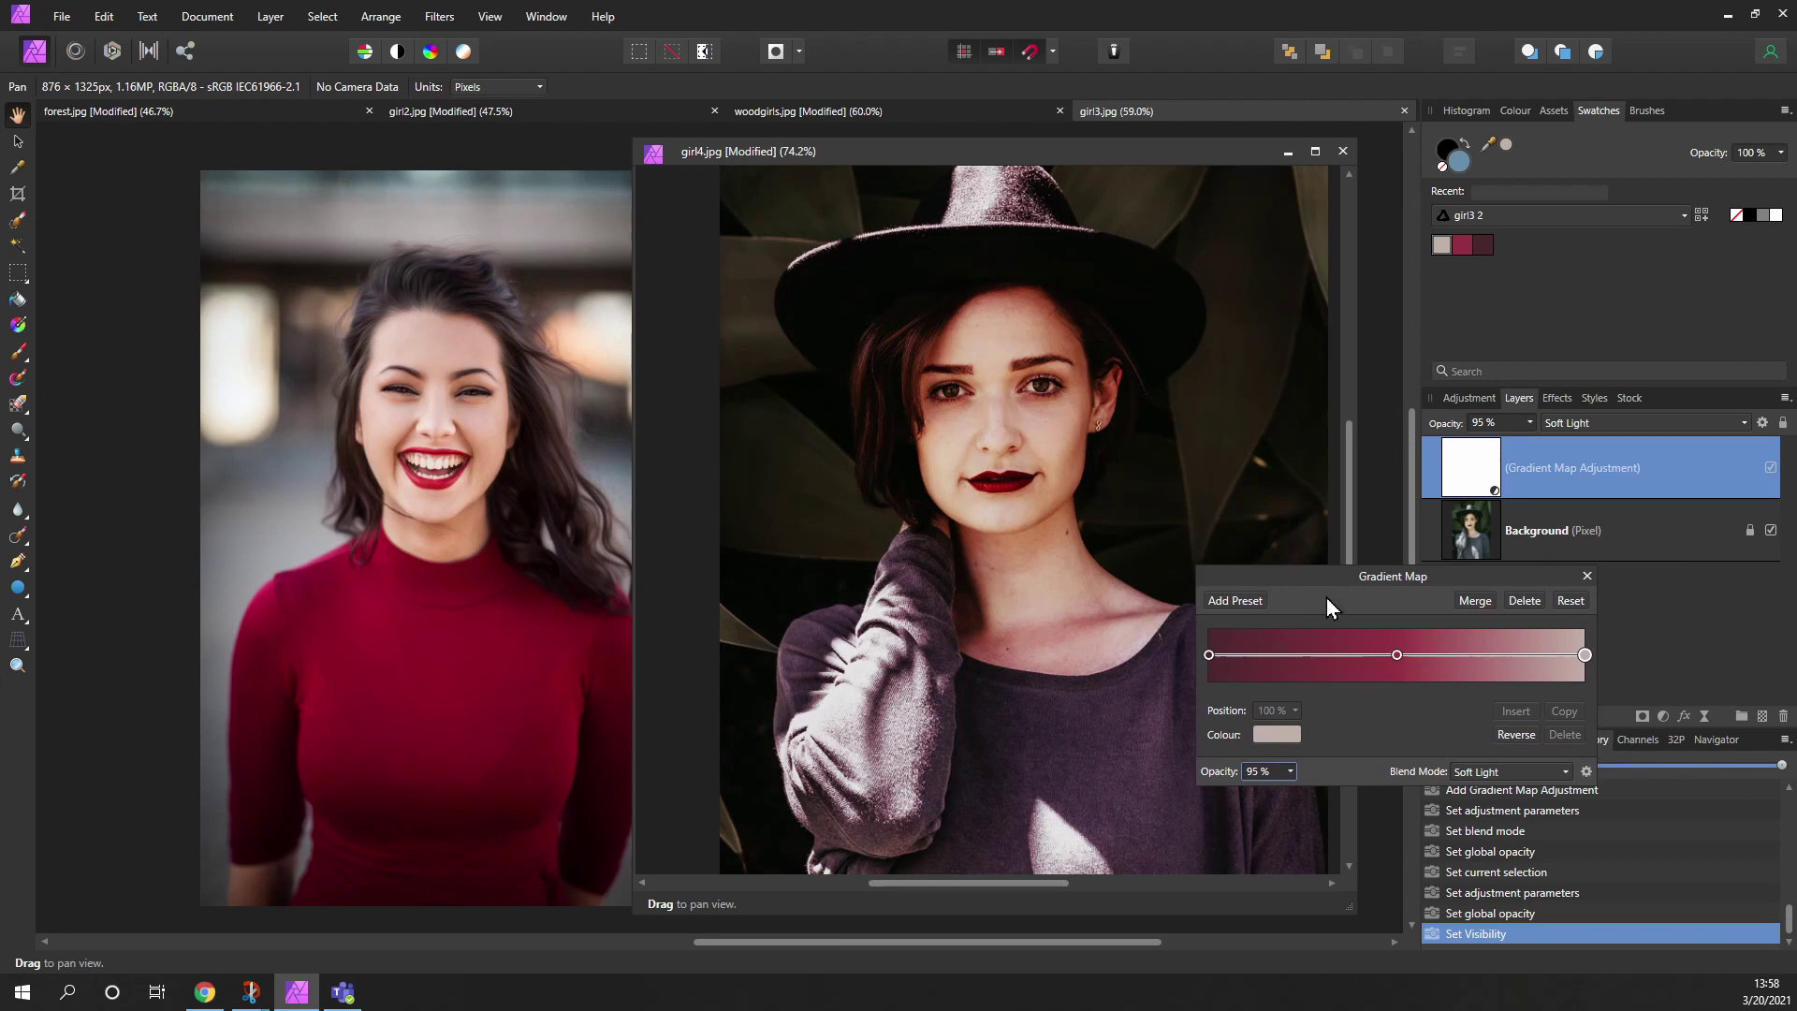
drag(1322, 581, 1415, 567)
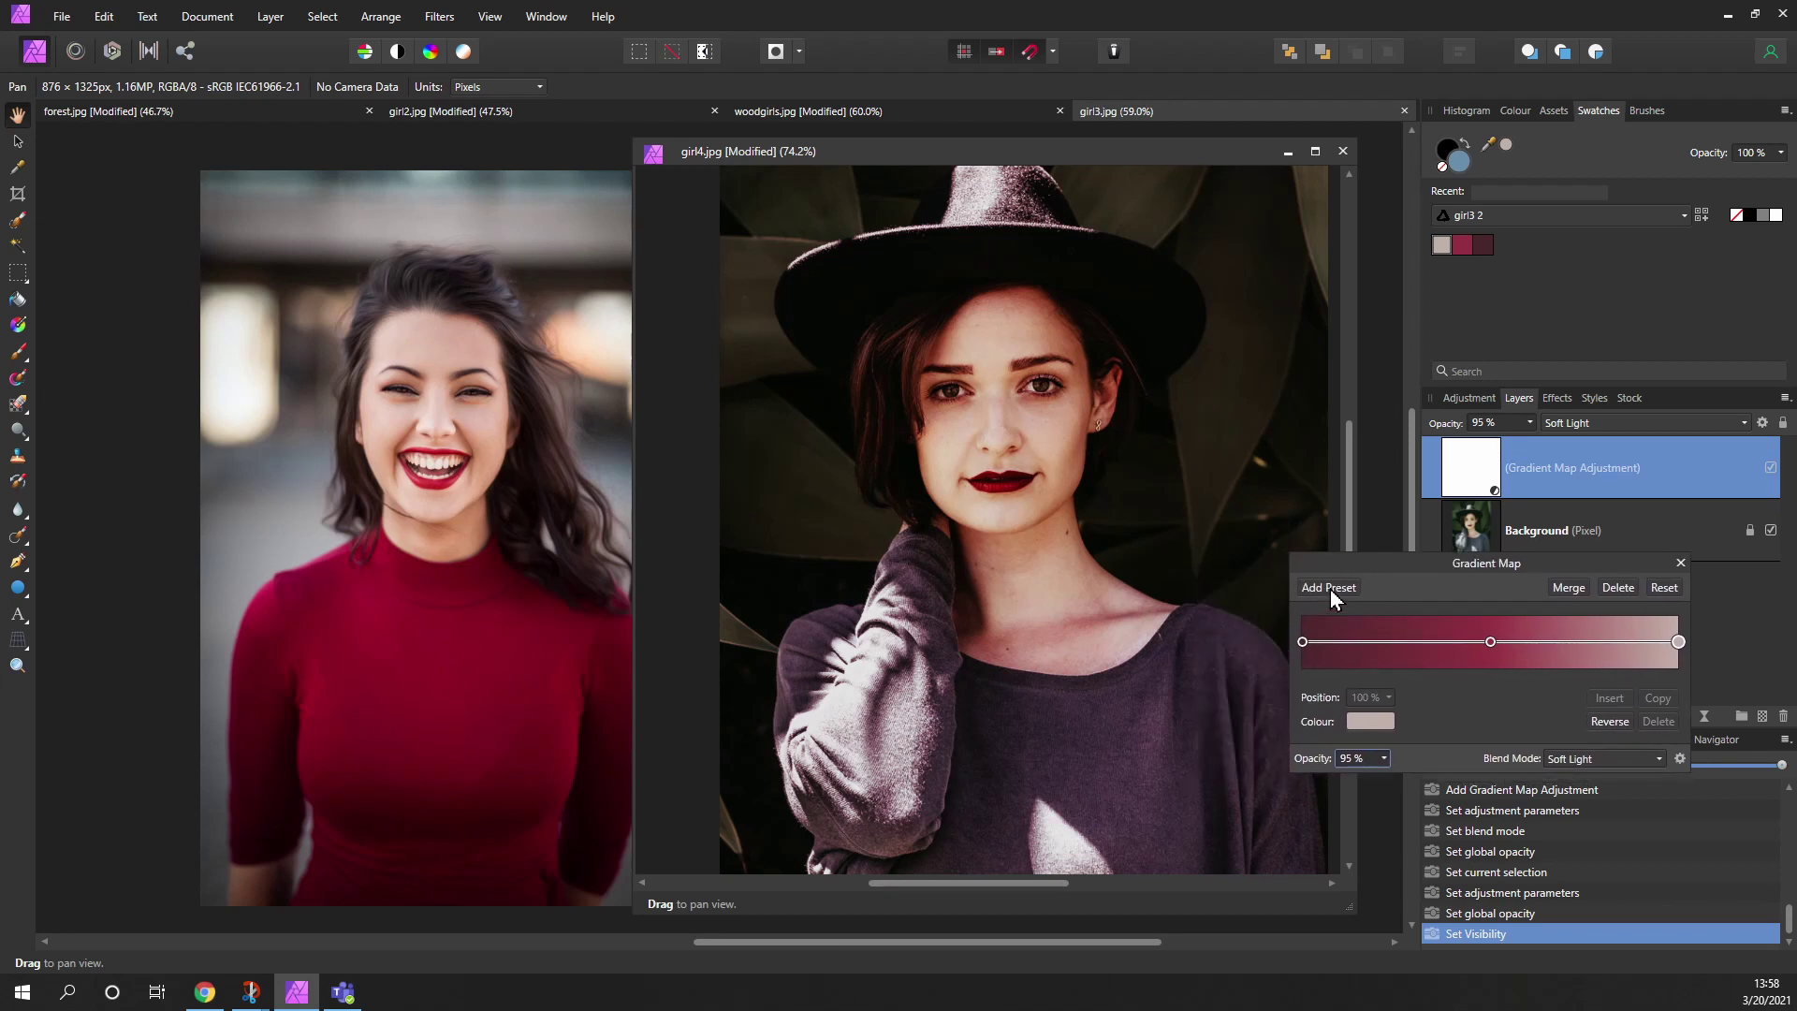
click(1329, 587)
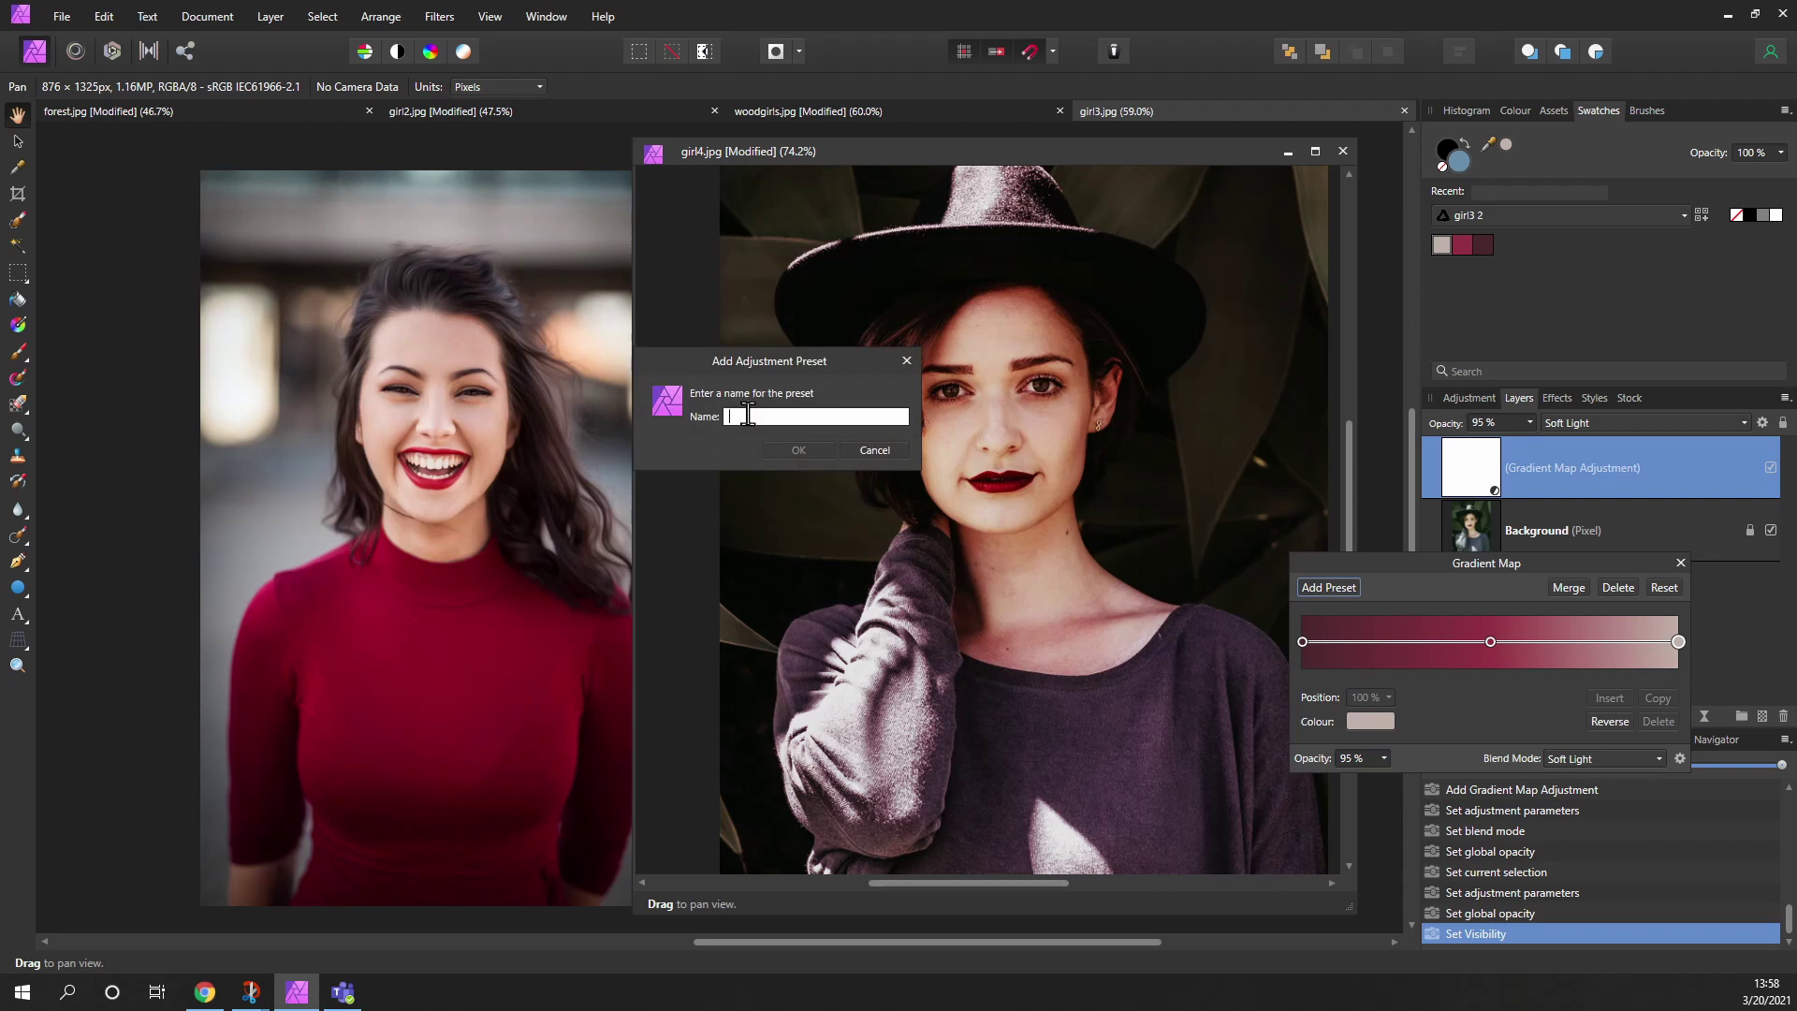
text(AAA)
click(800, 450)
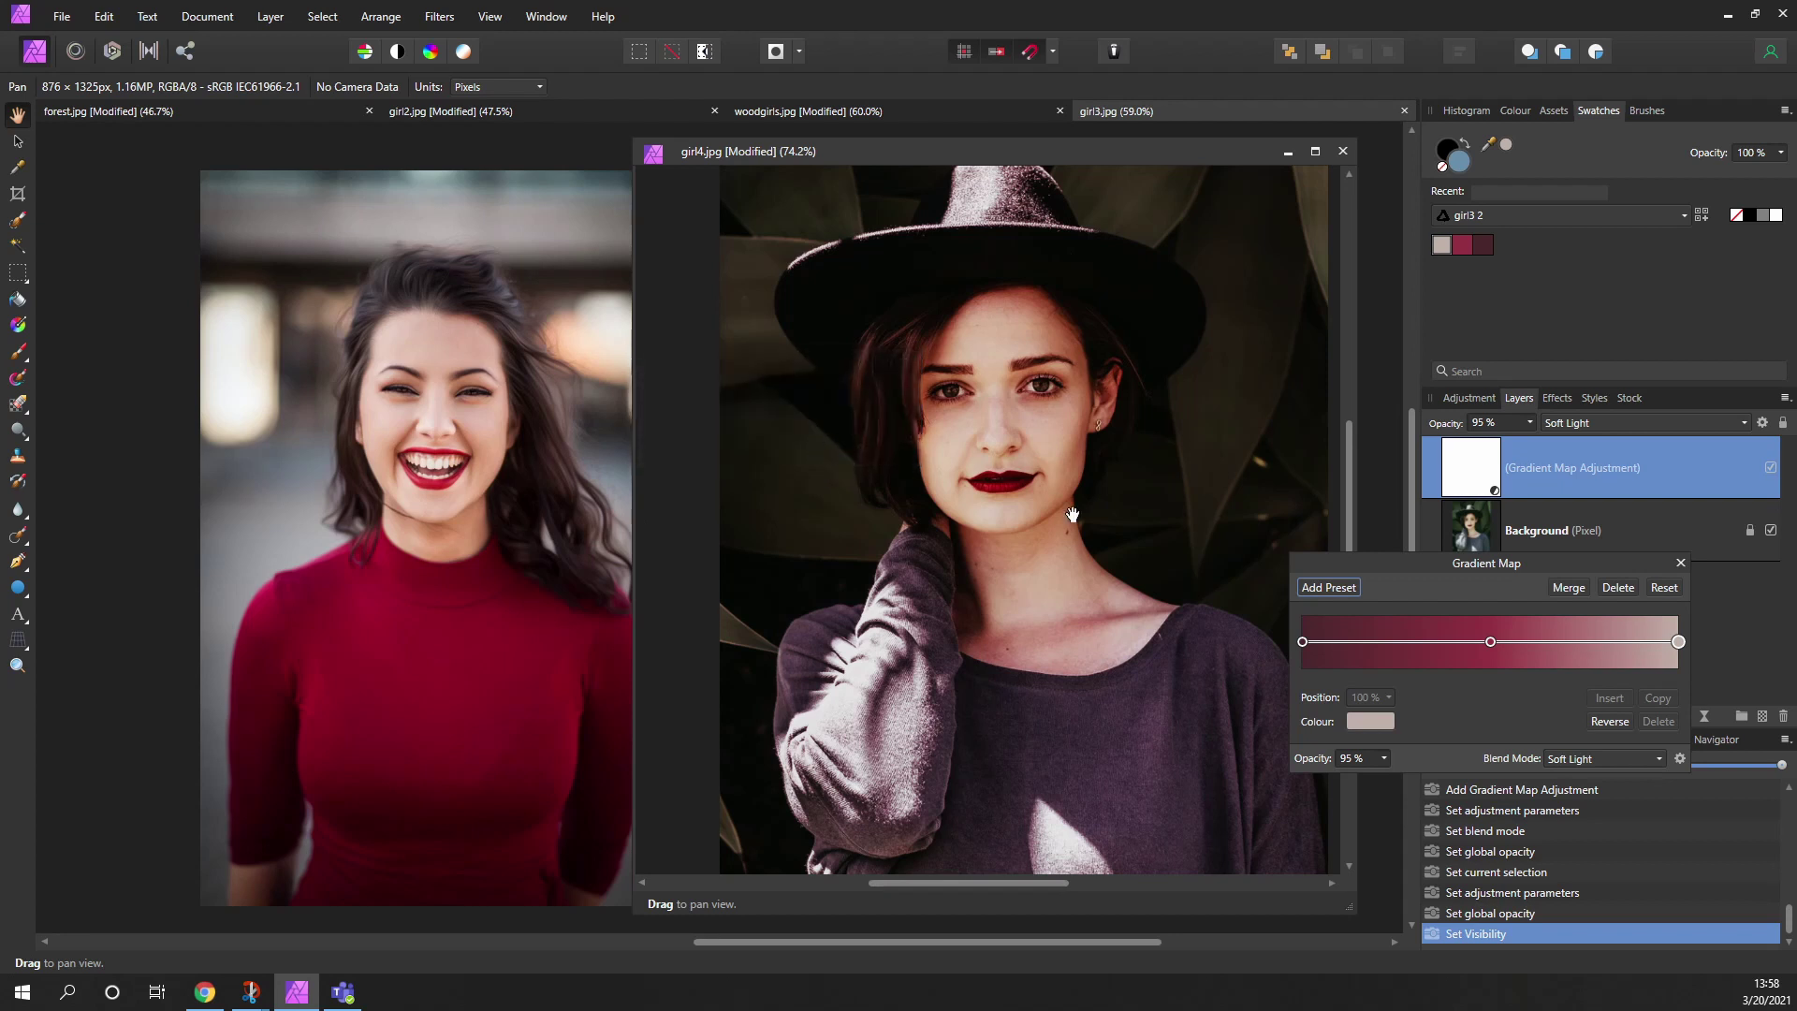
- Delete the gradient map layer from girl4
click(1678, 563)
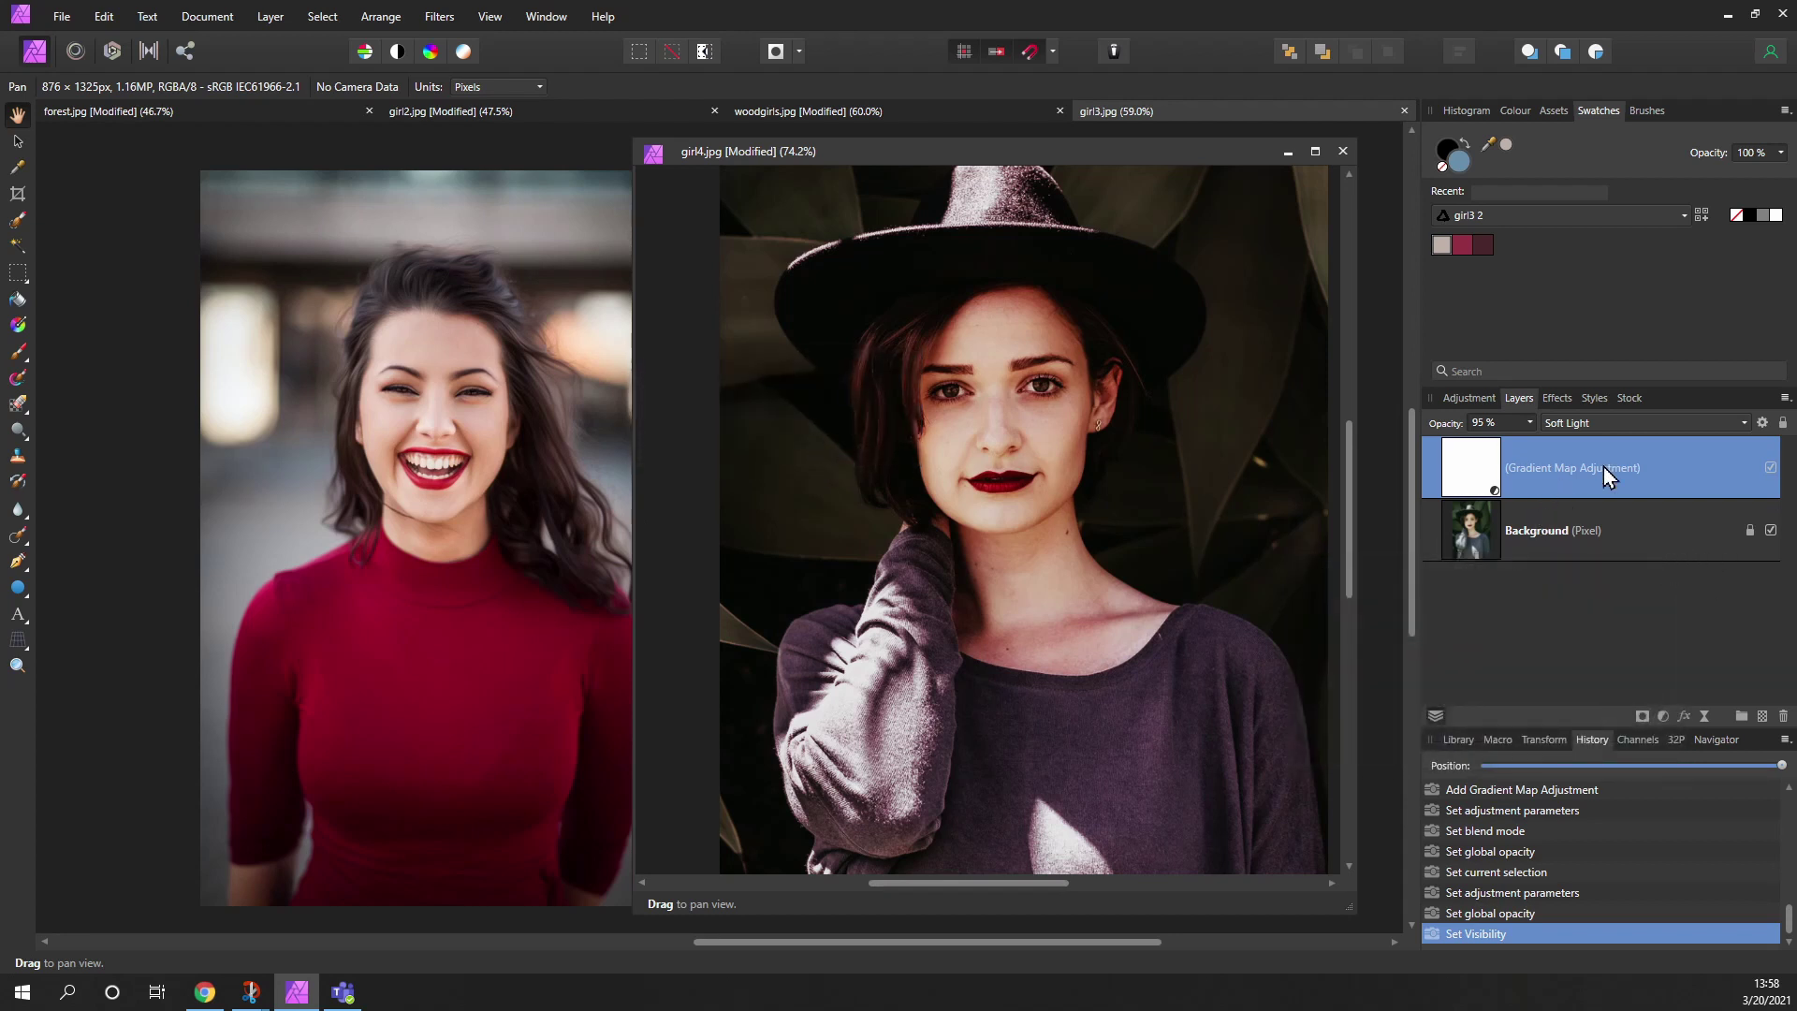
right_click(1496, 494)
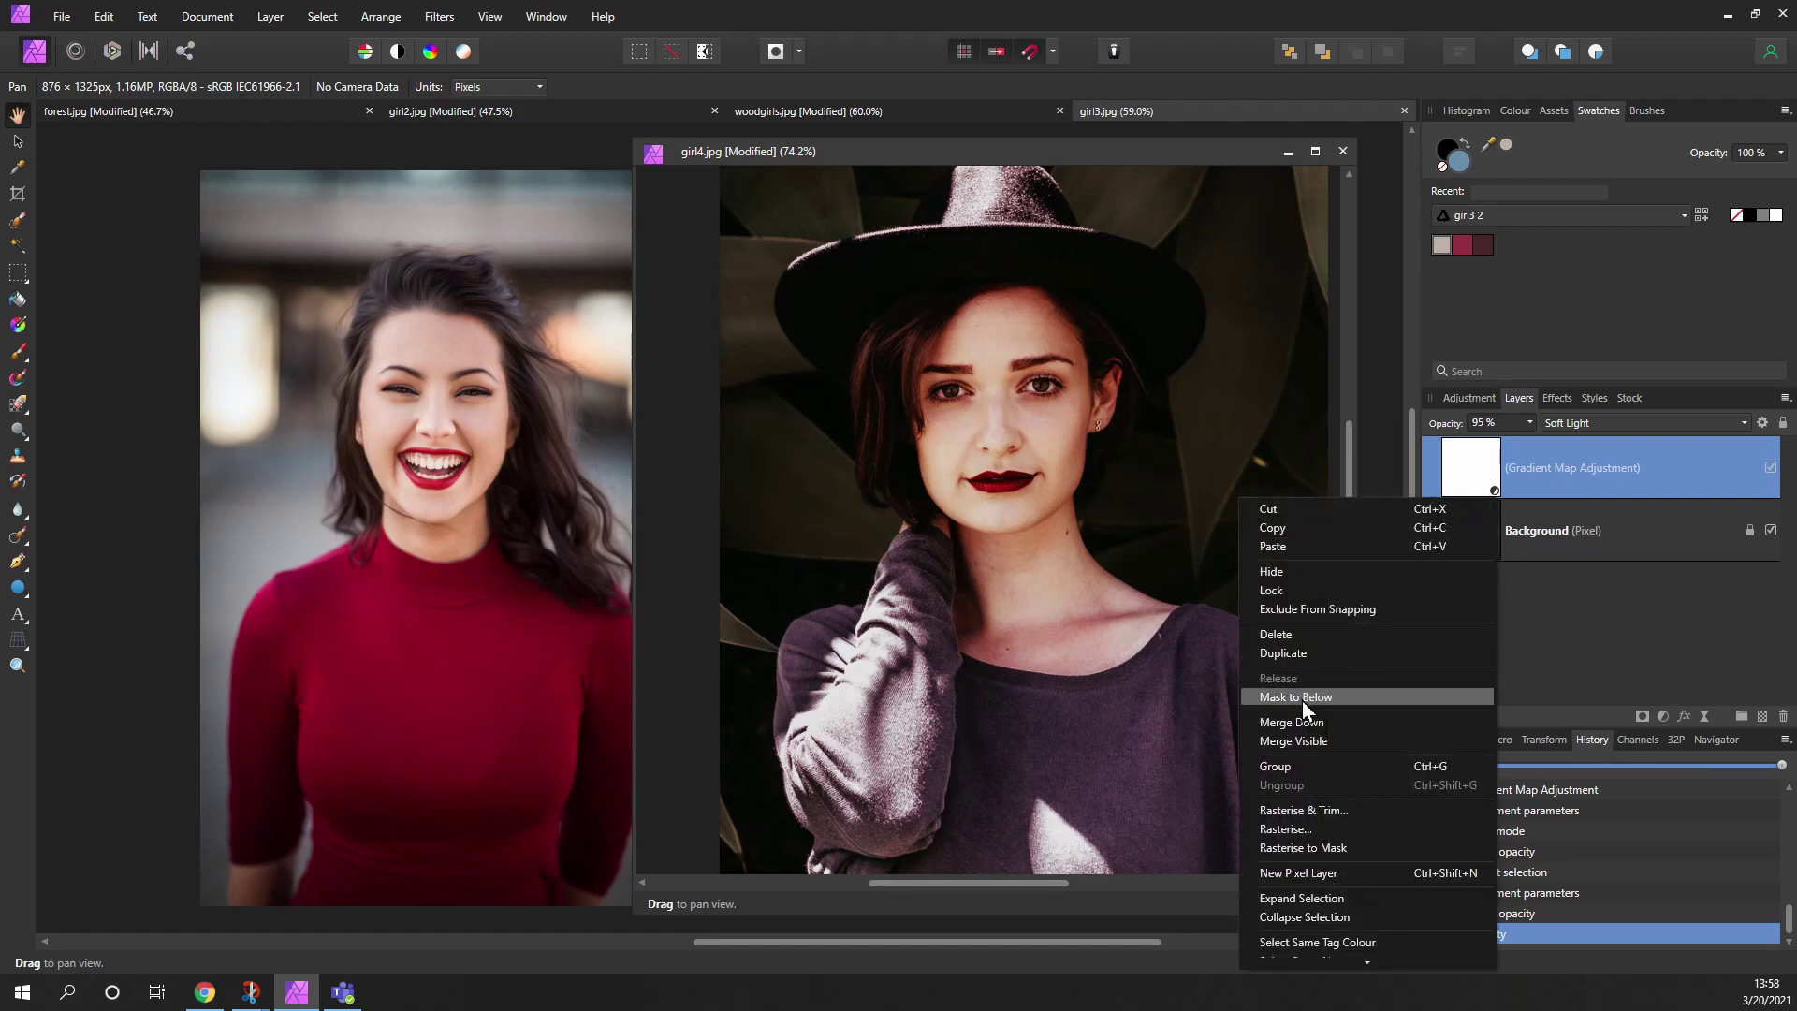
click(1303, 636)
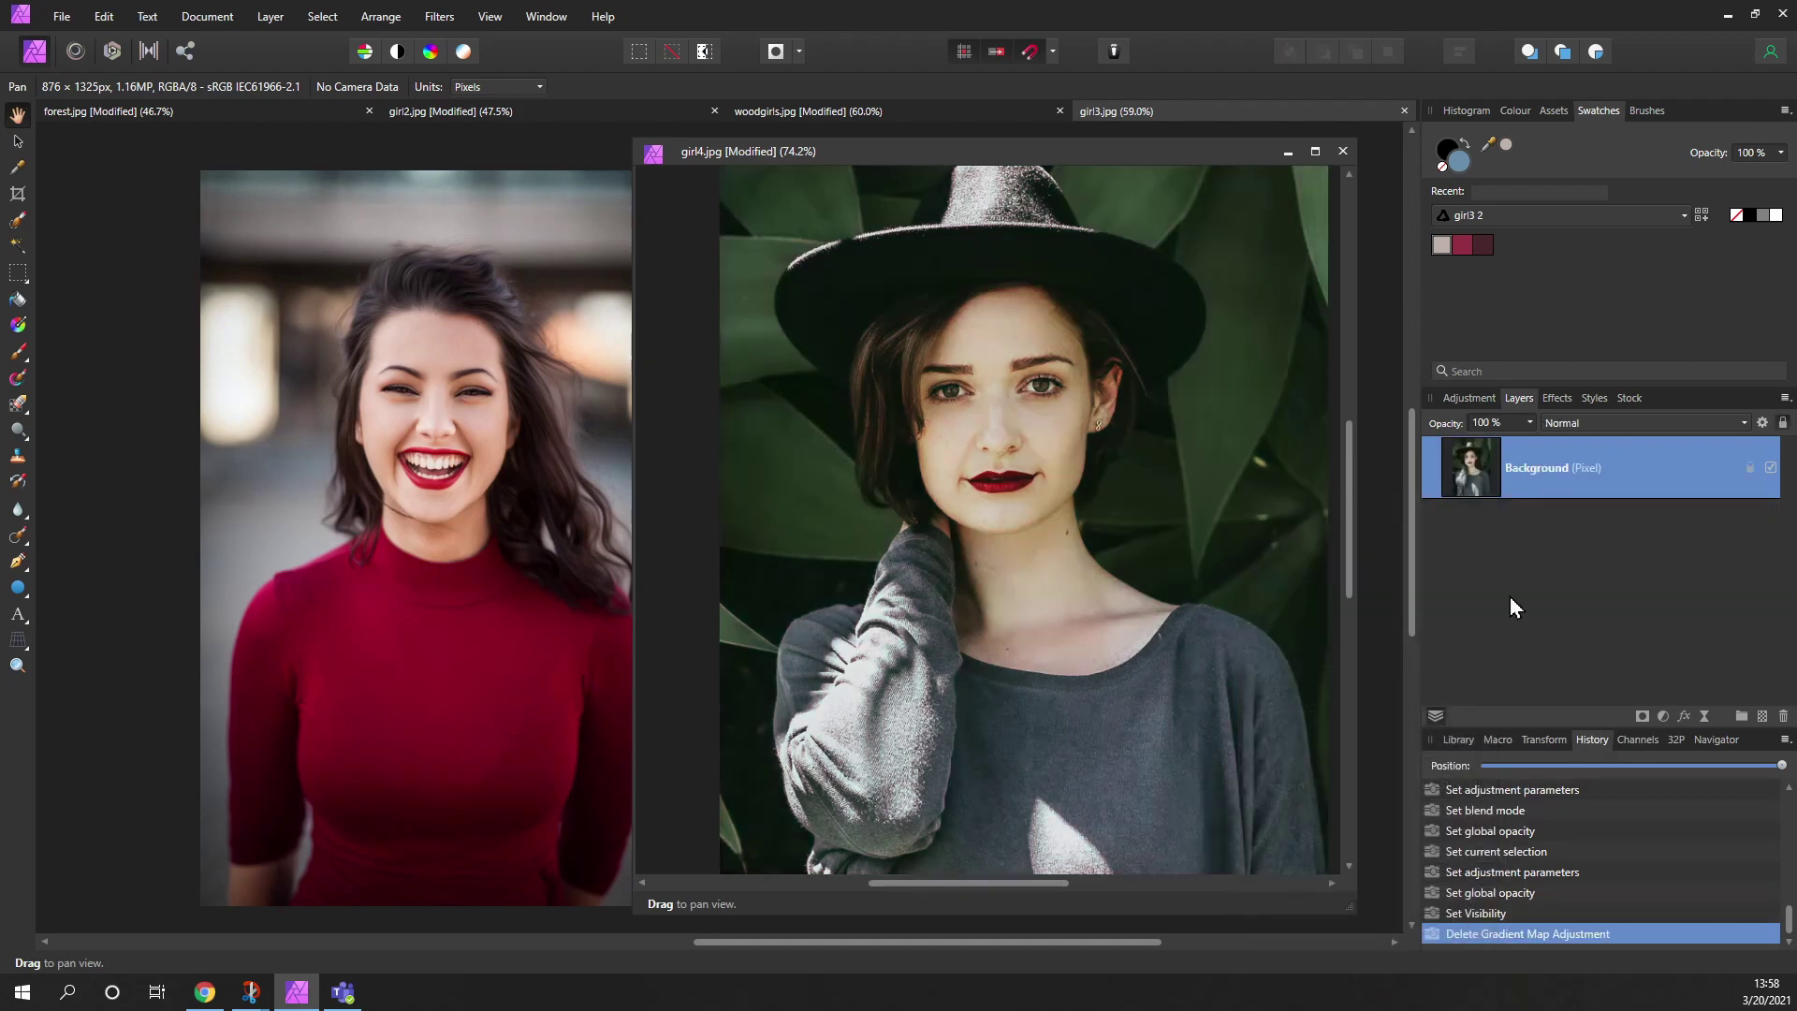
- Apply the saved AAA gradient map preset to girl4
click(1473, 401)
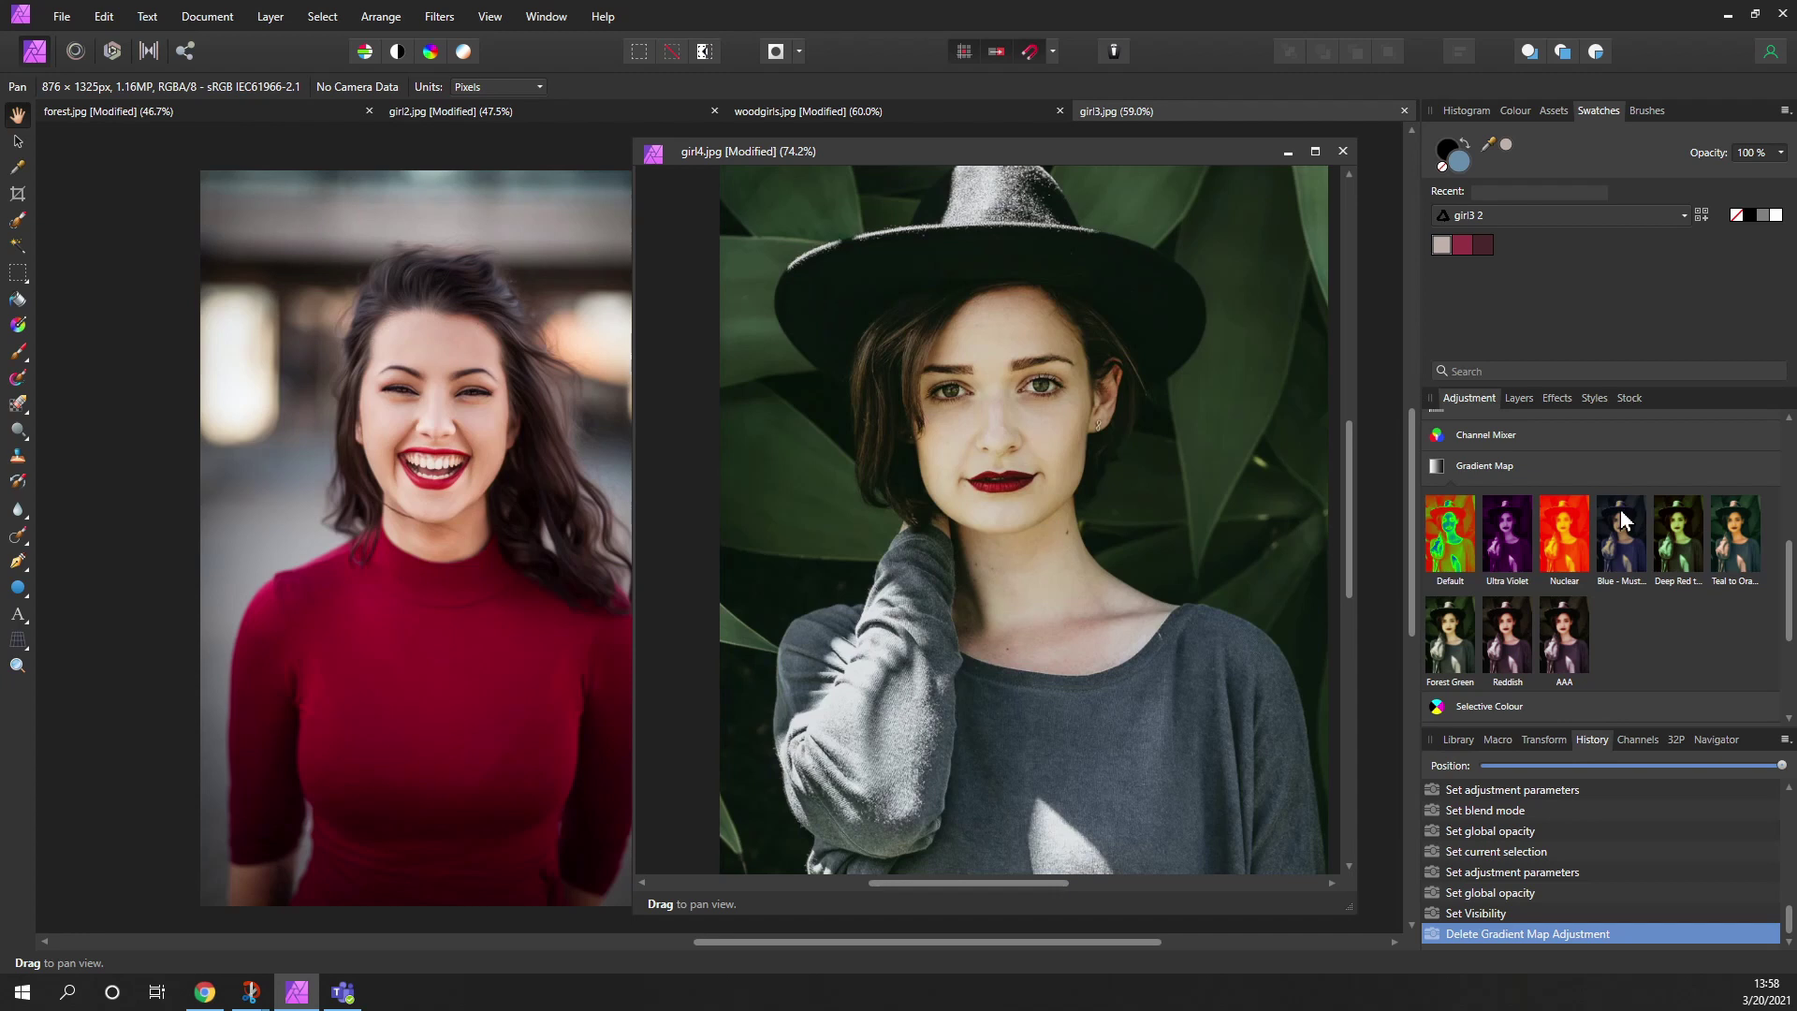
click(1568, 641)
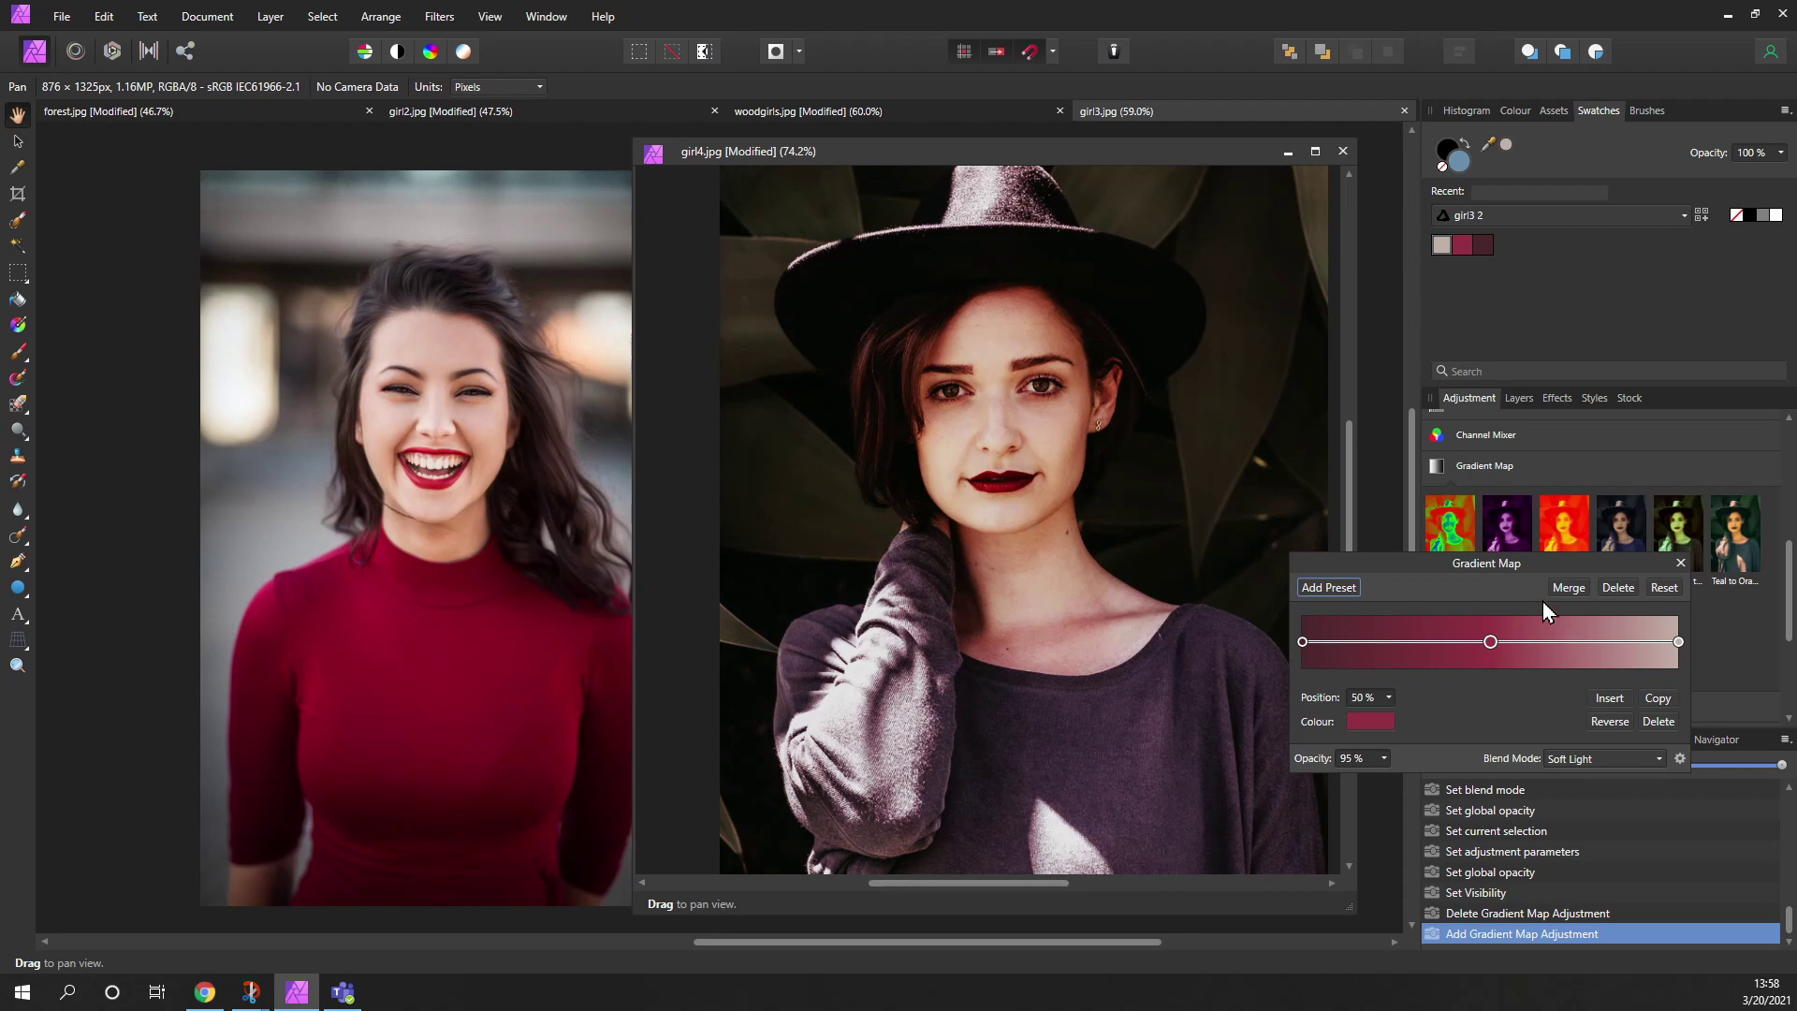
drag(1552, 567, 1424, 528)
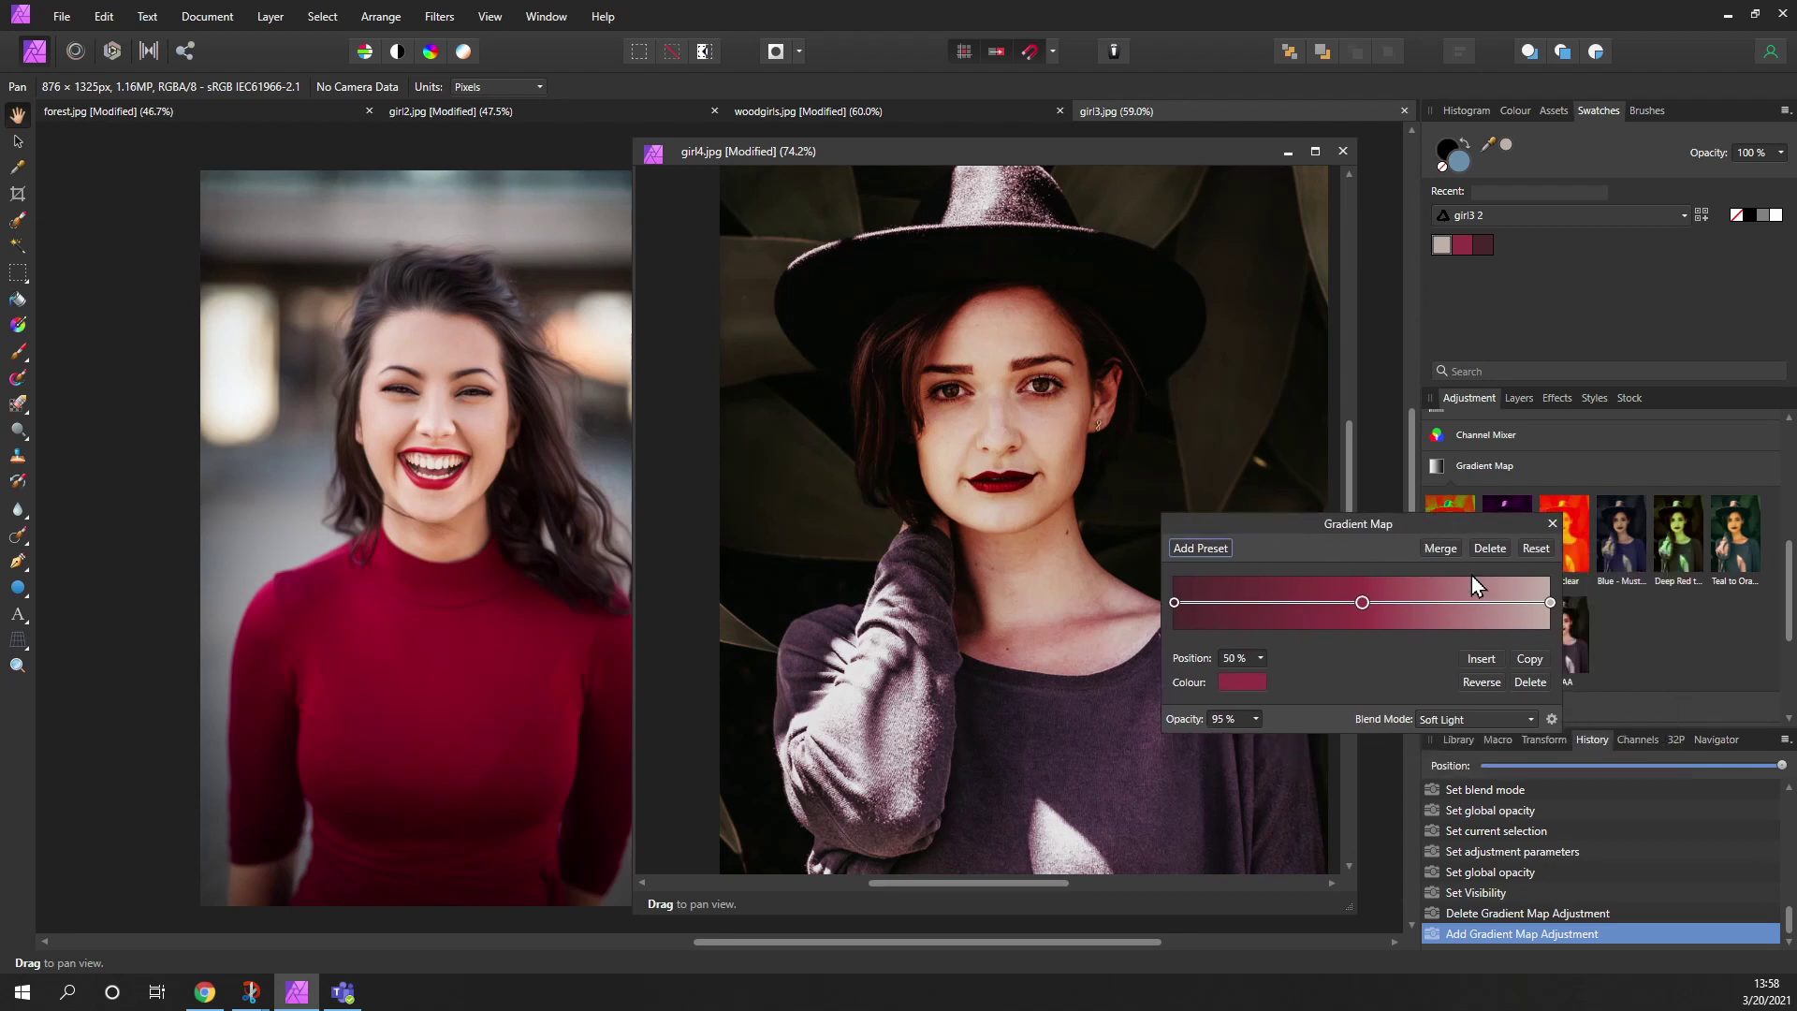
click(1552, 525)
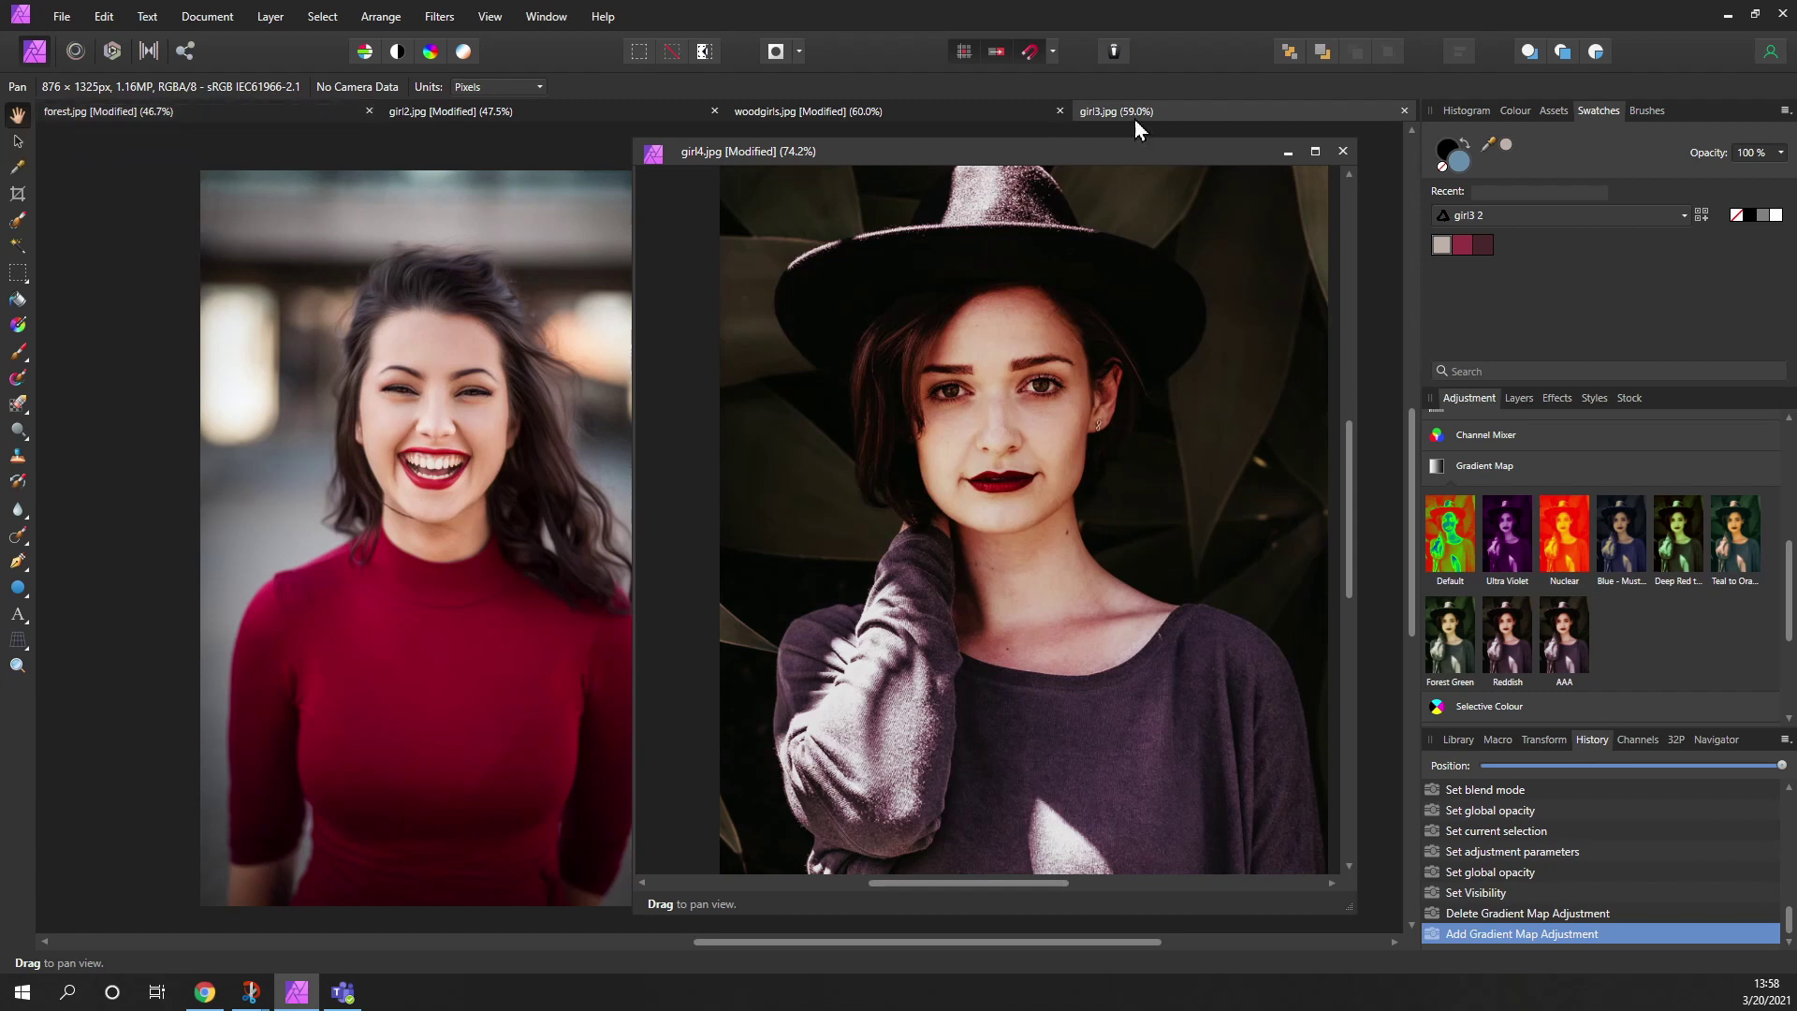
- Close girl4.jpg without saving changes and view forest.jpg
click(1341, 151)
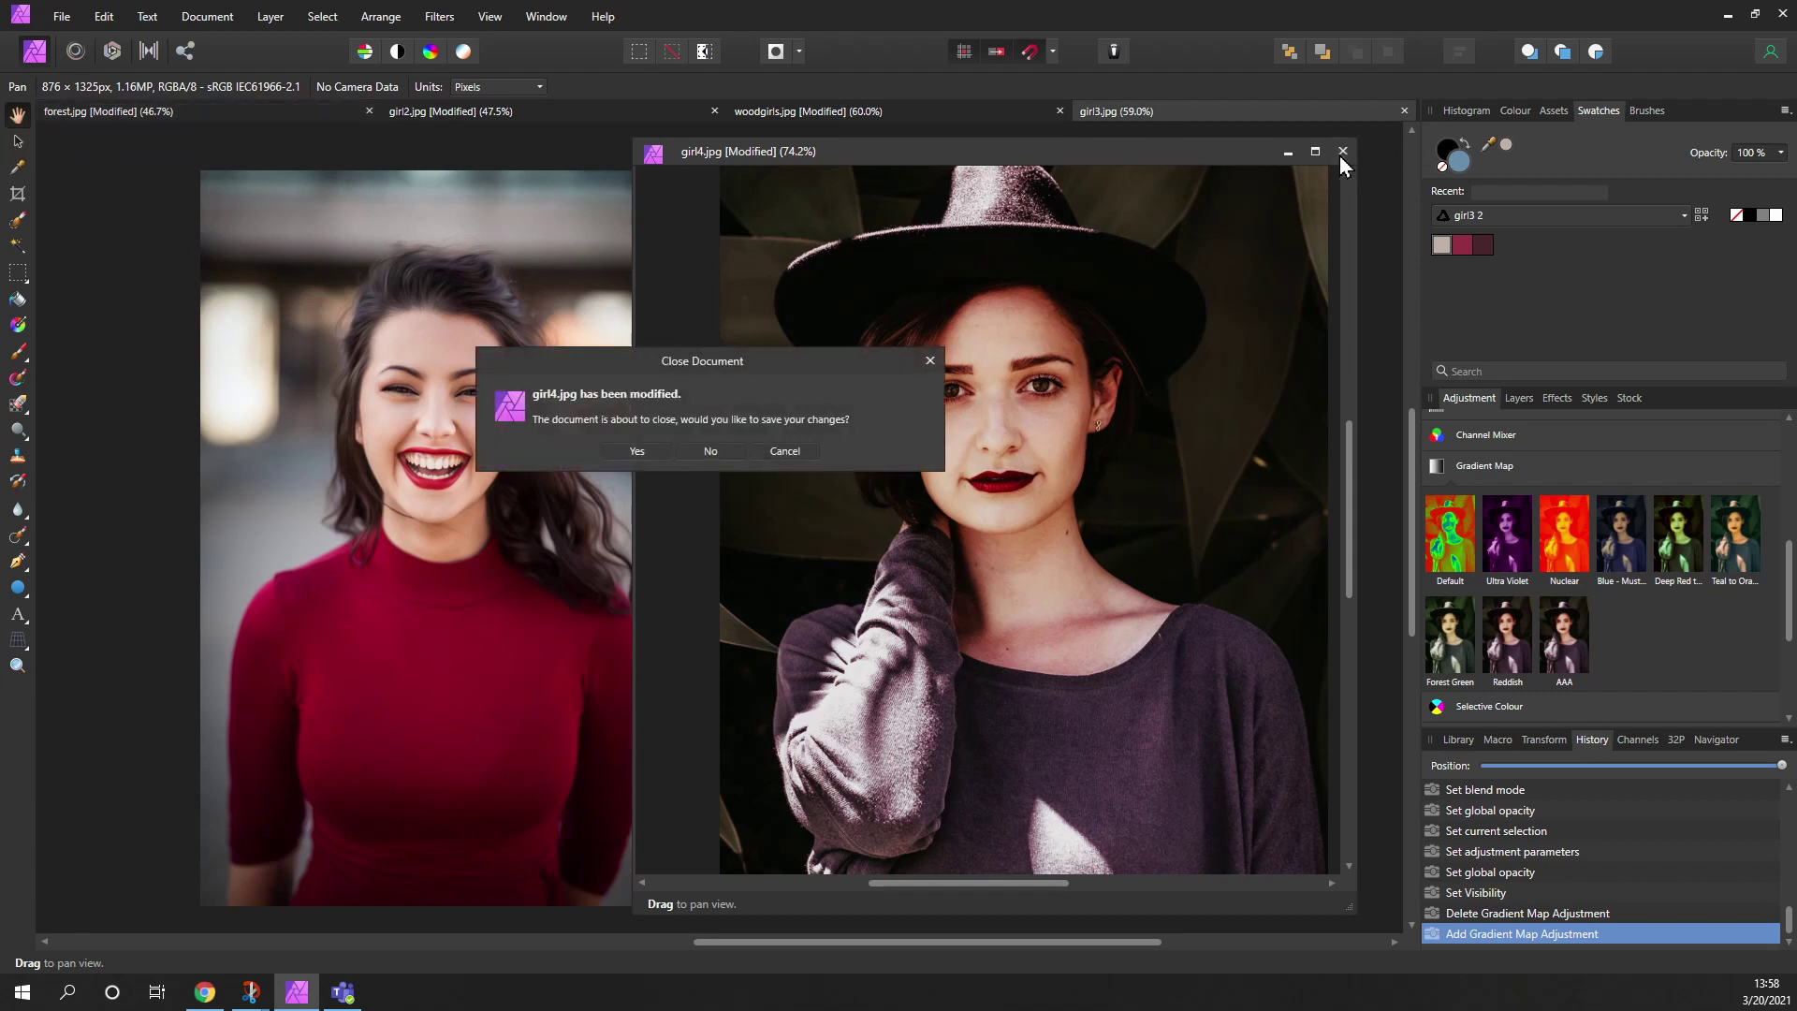
click(714, 451)
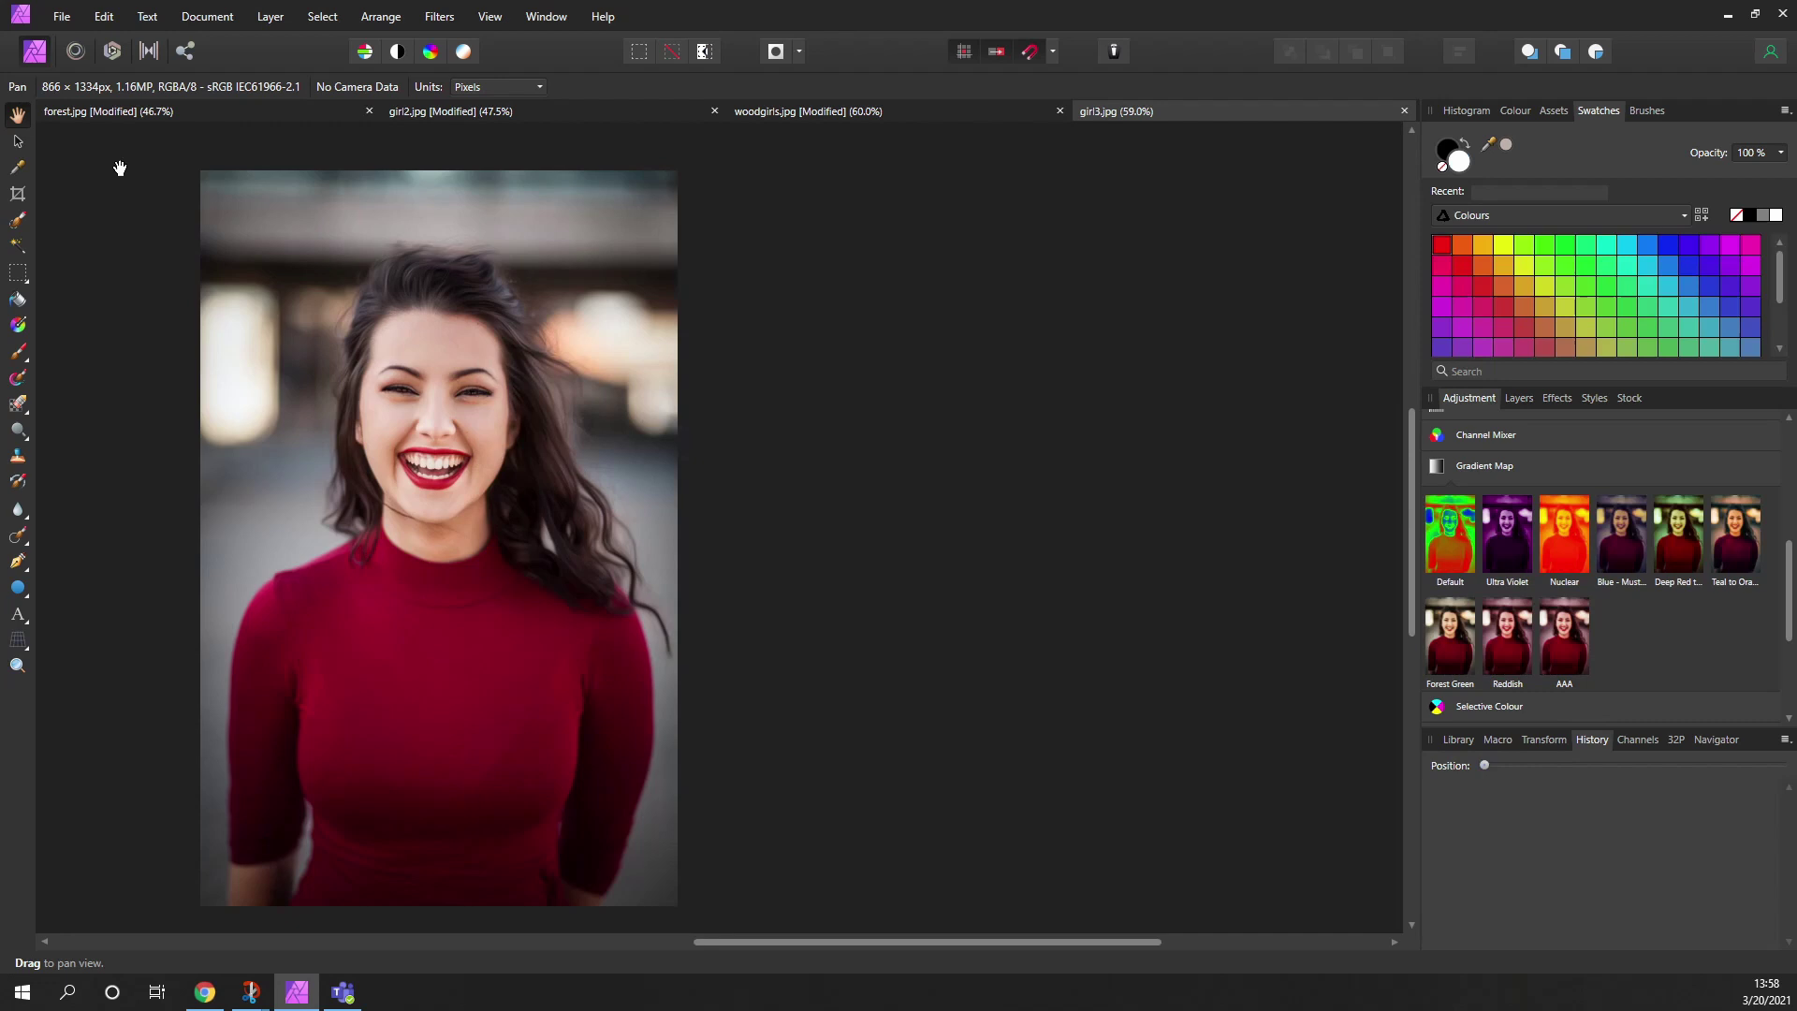
click(140, 110)
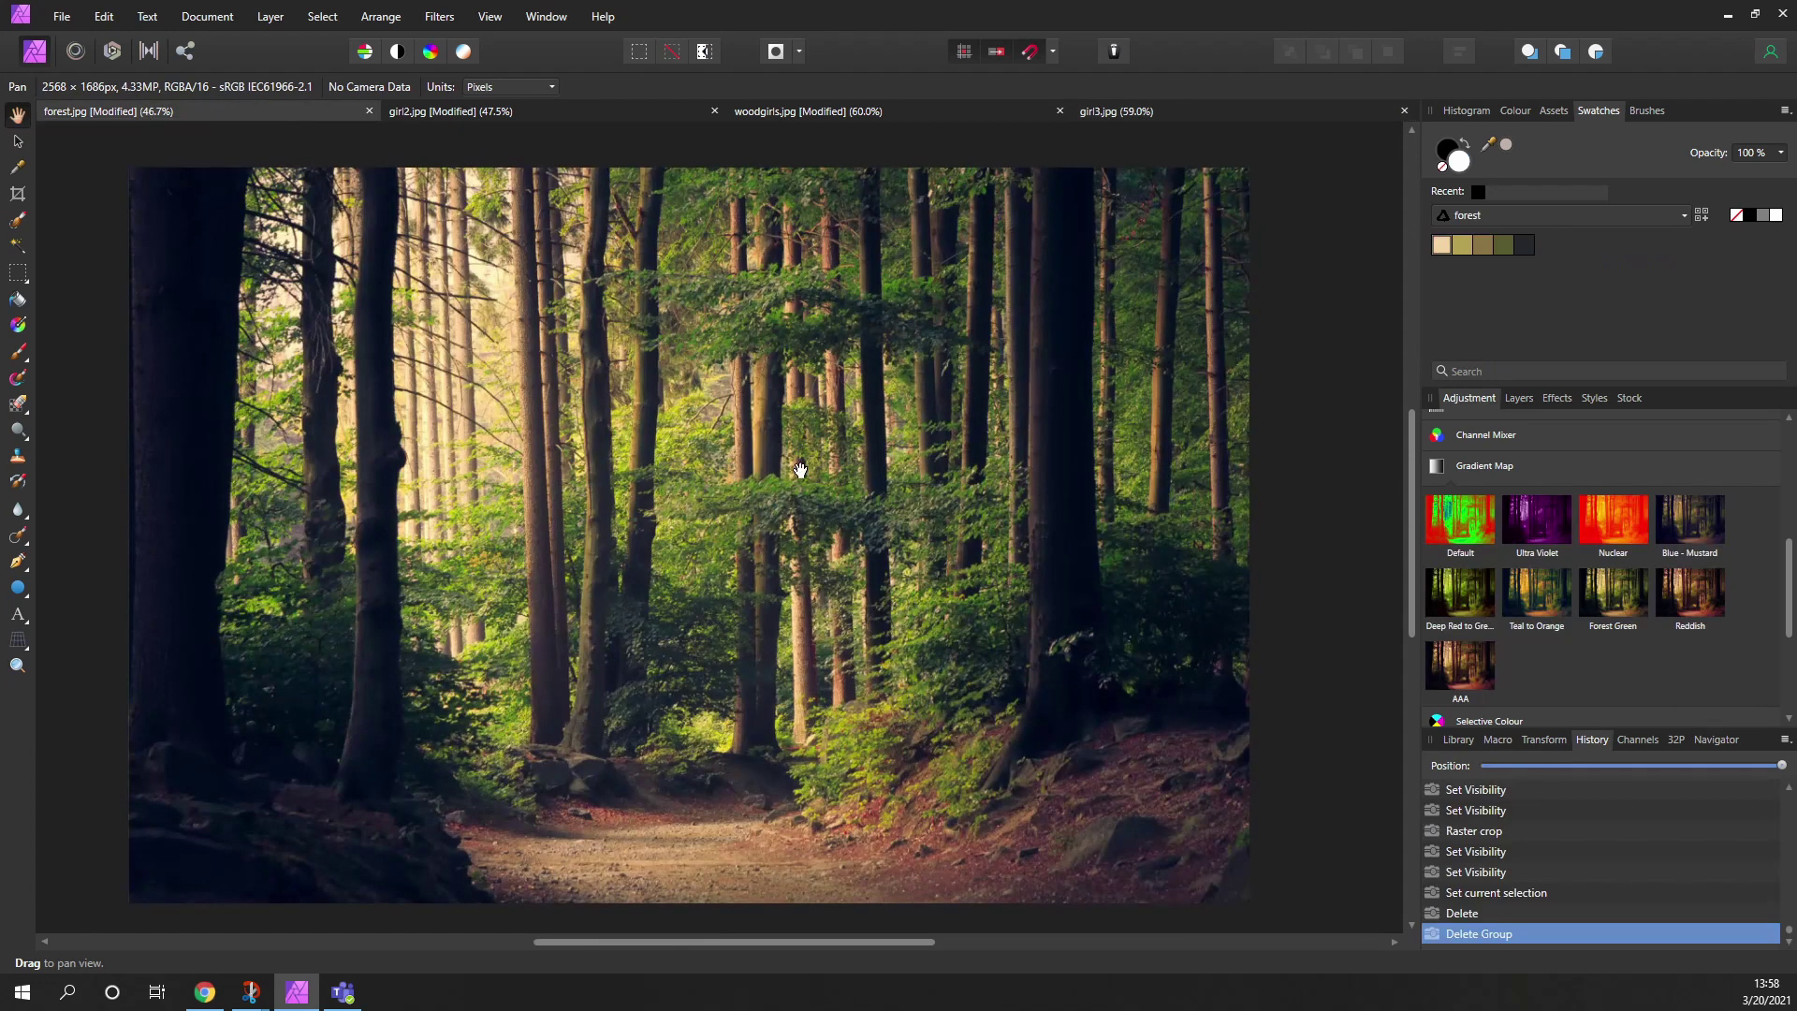
mouse_move(856, 433)
mouse_down()
mouse_move(859, 457)
mouse_move(864, 440)
mouse_up()
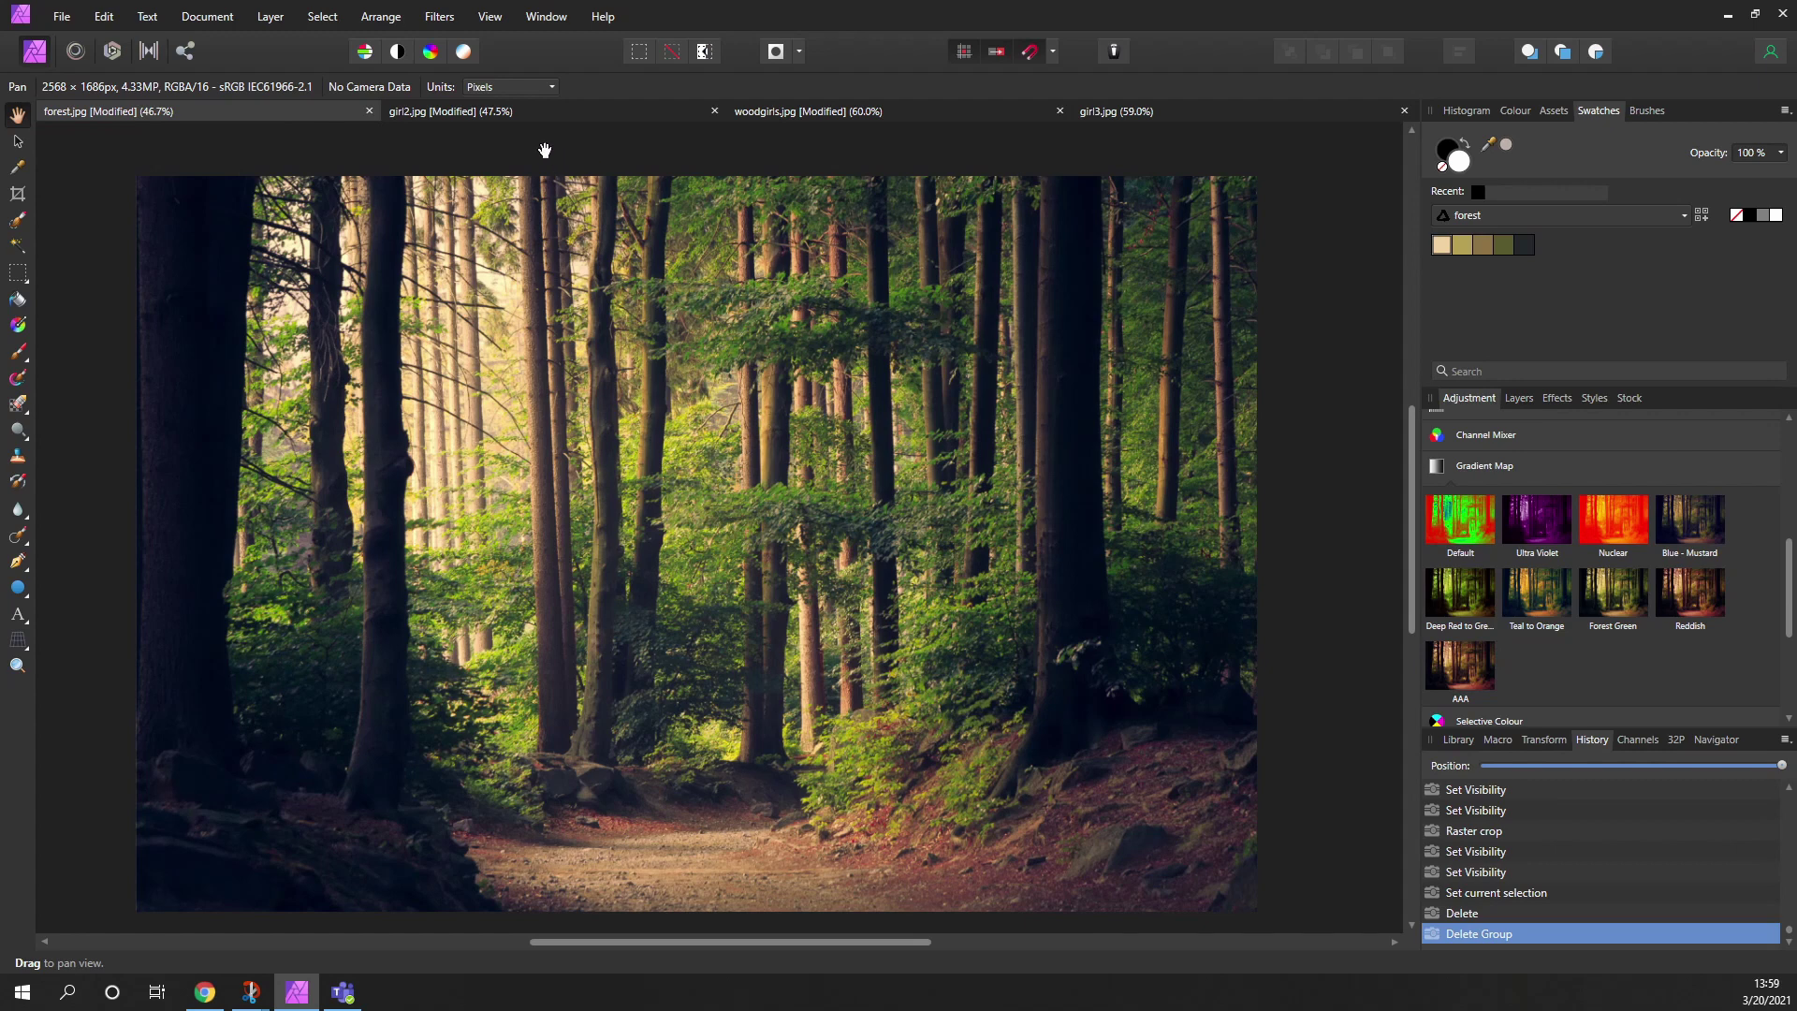
- Look through the girl2, woodgirls and forest images, ending on girl2.jpg
click(552, 114)
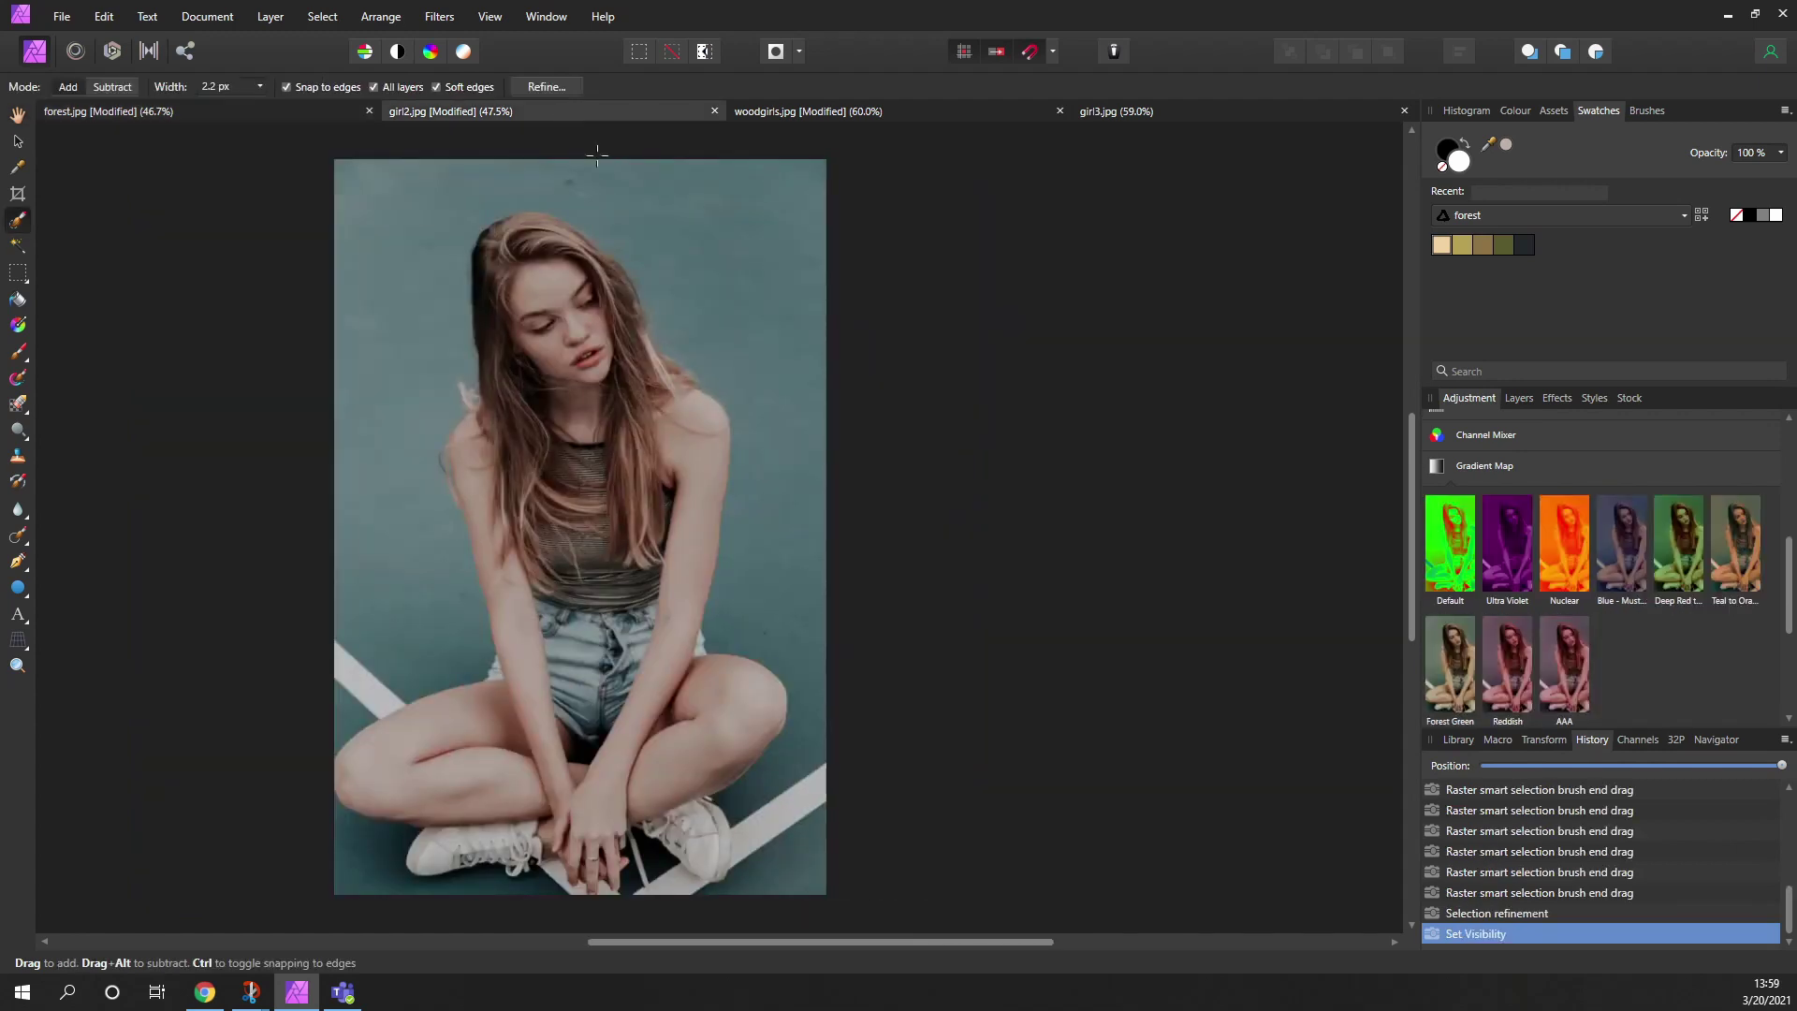
click(888, 120)
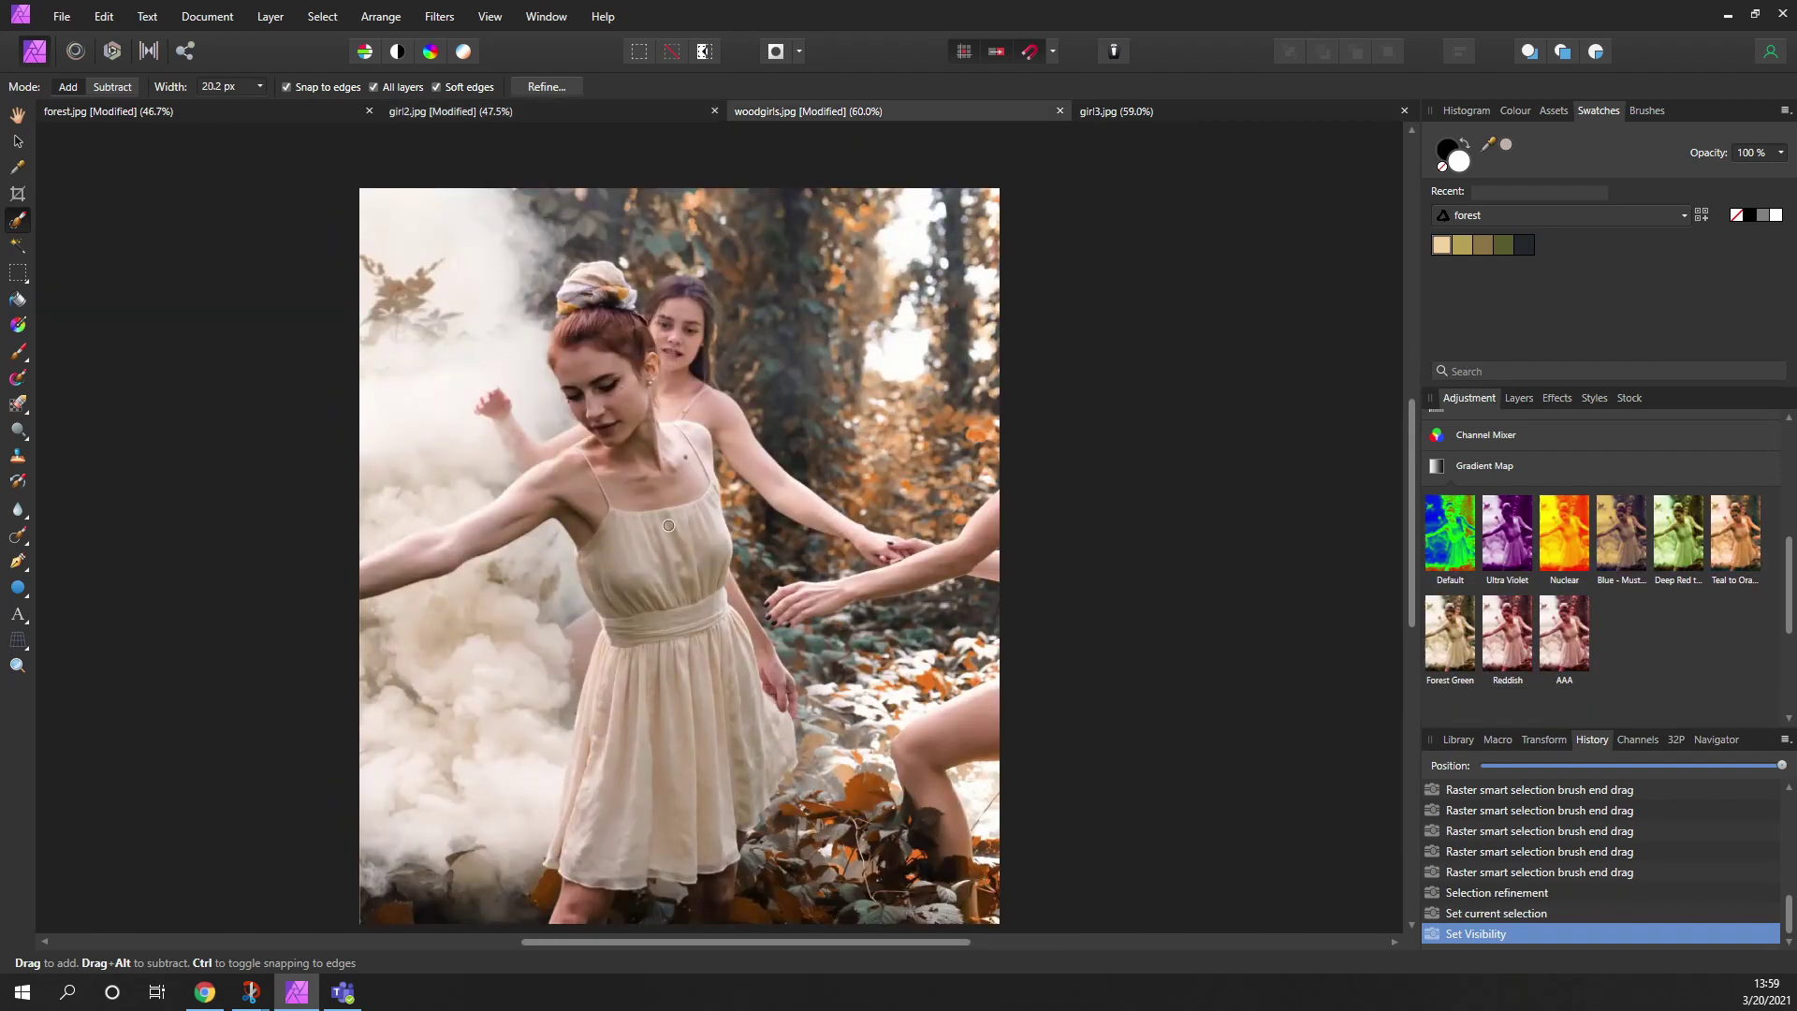
scroll(613, 468, left, 3)
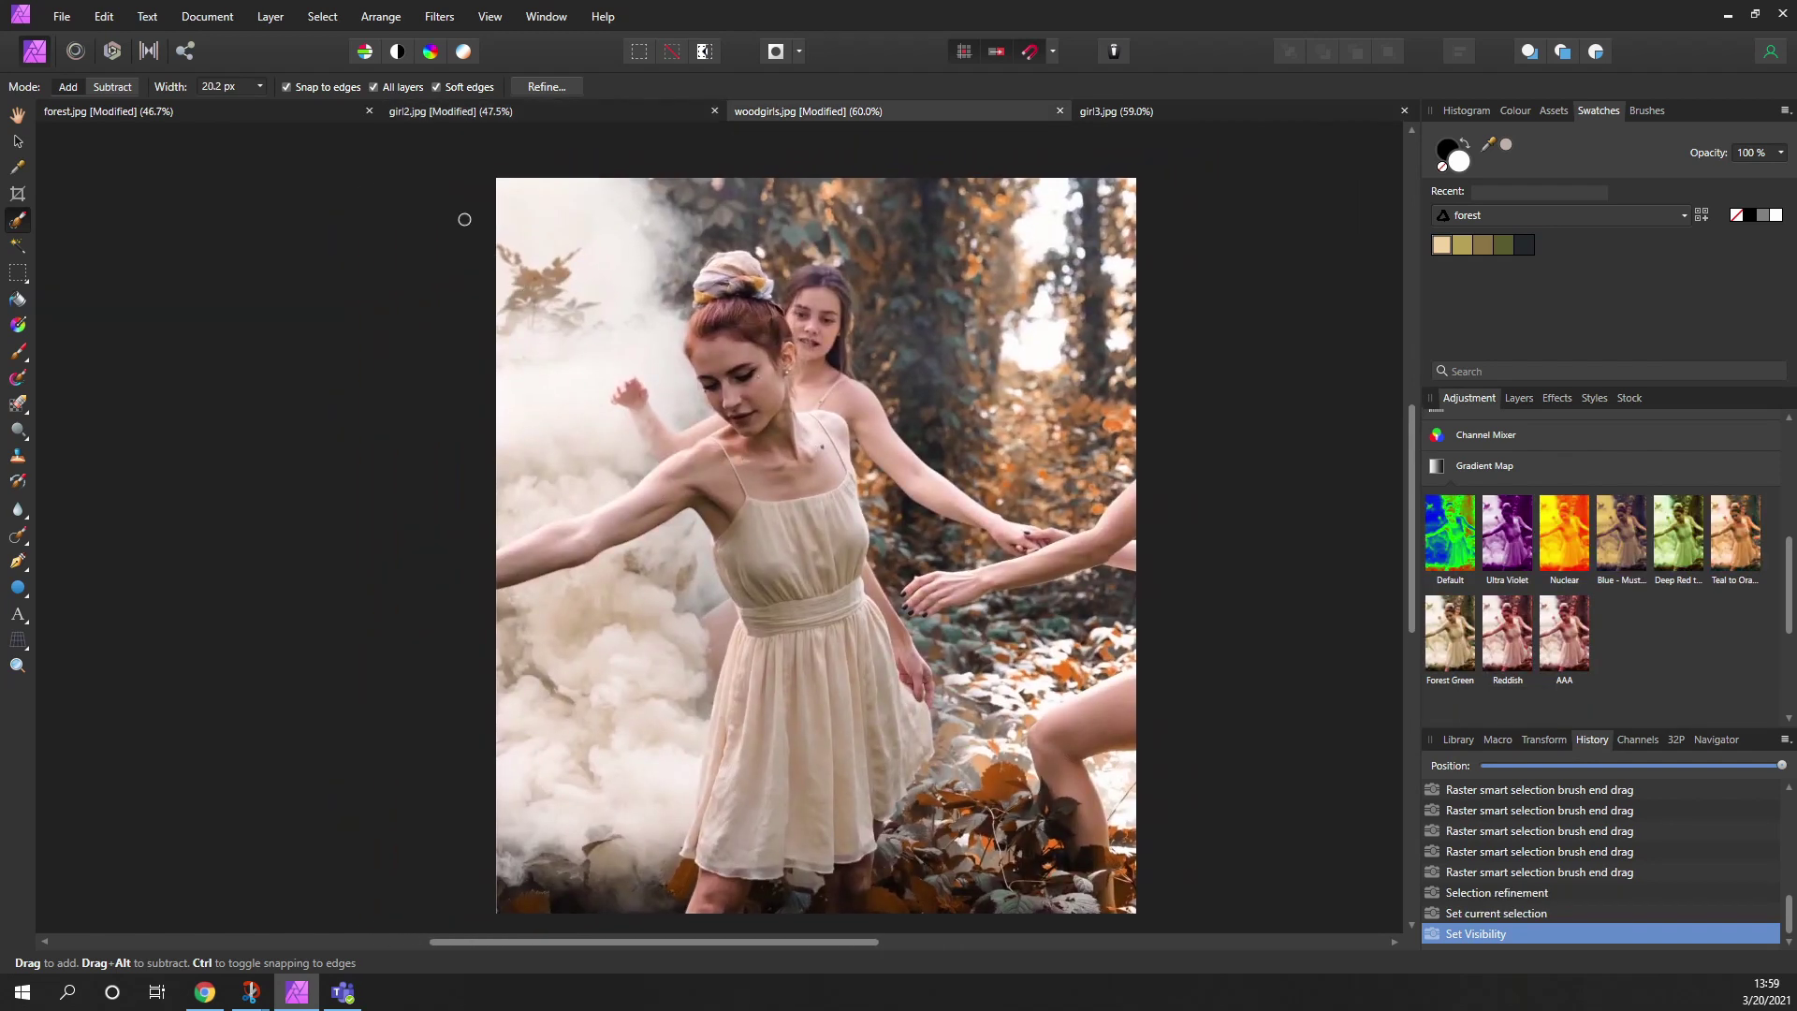
click(514, 120)
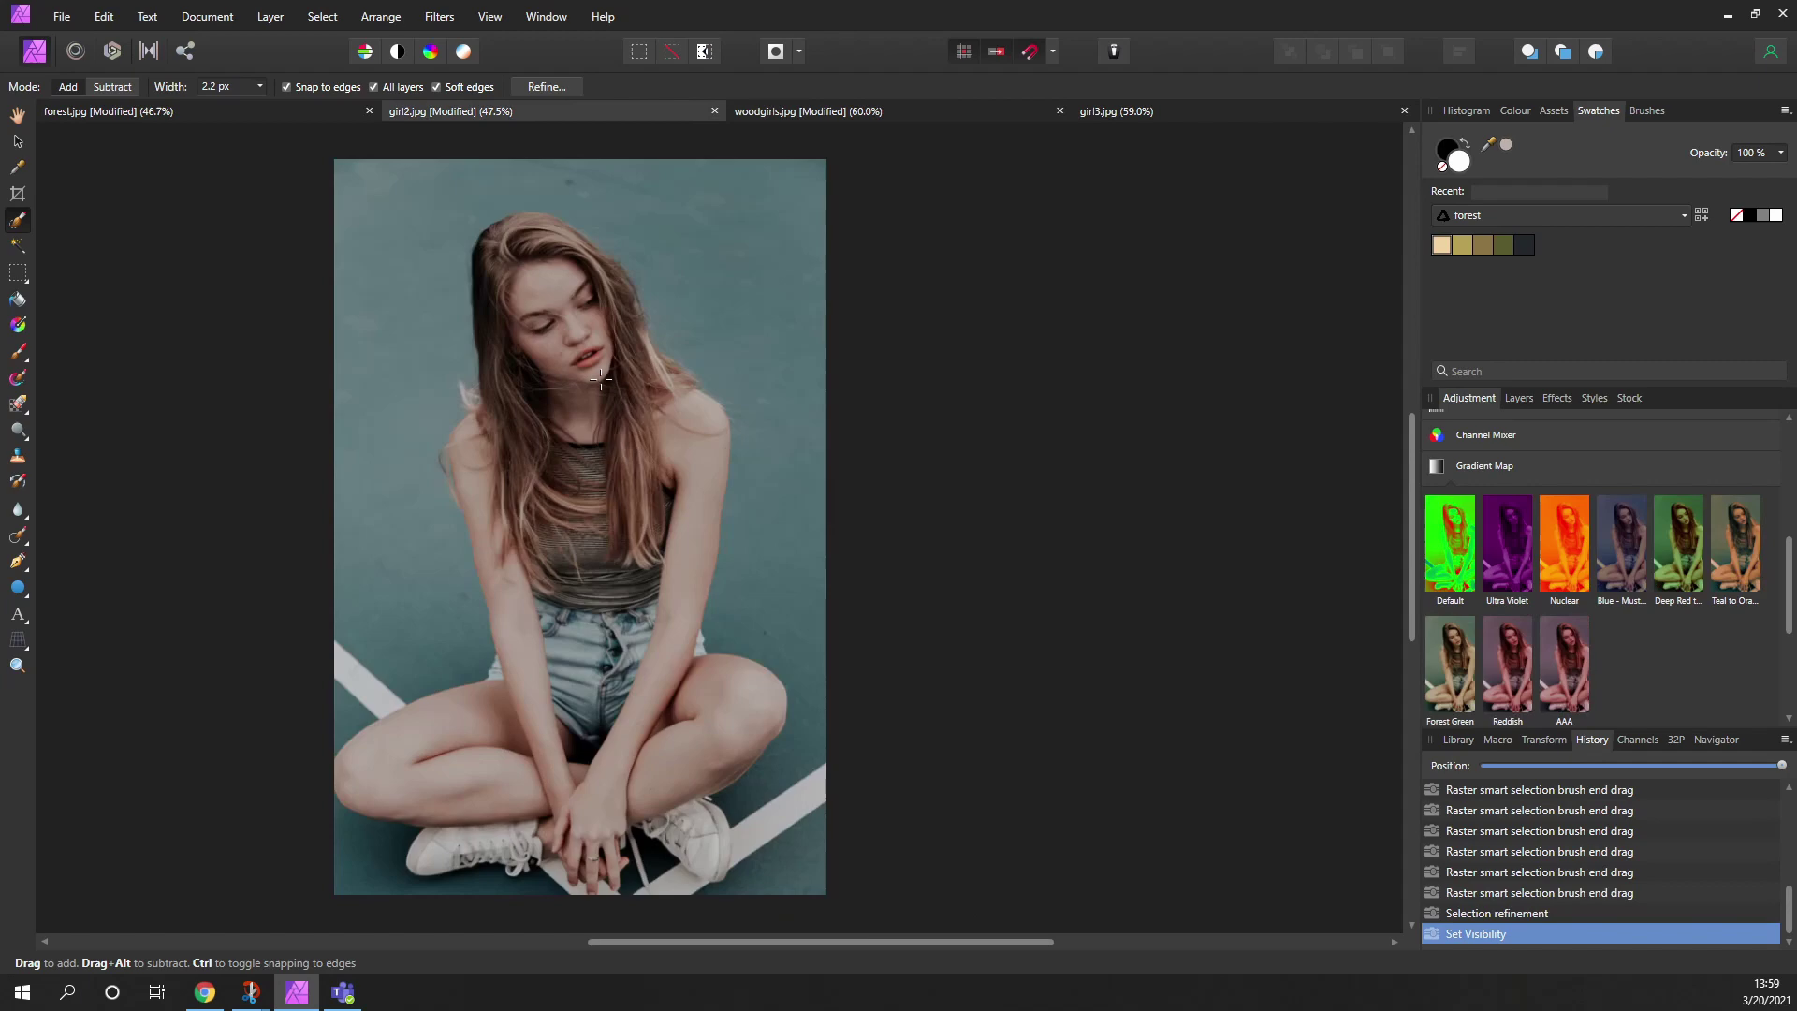
click(154, 119)
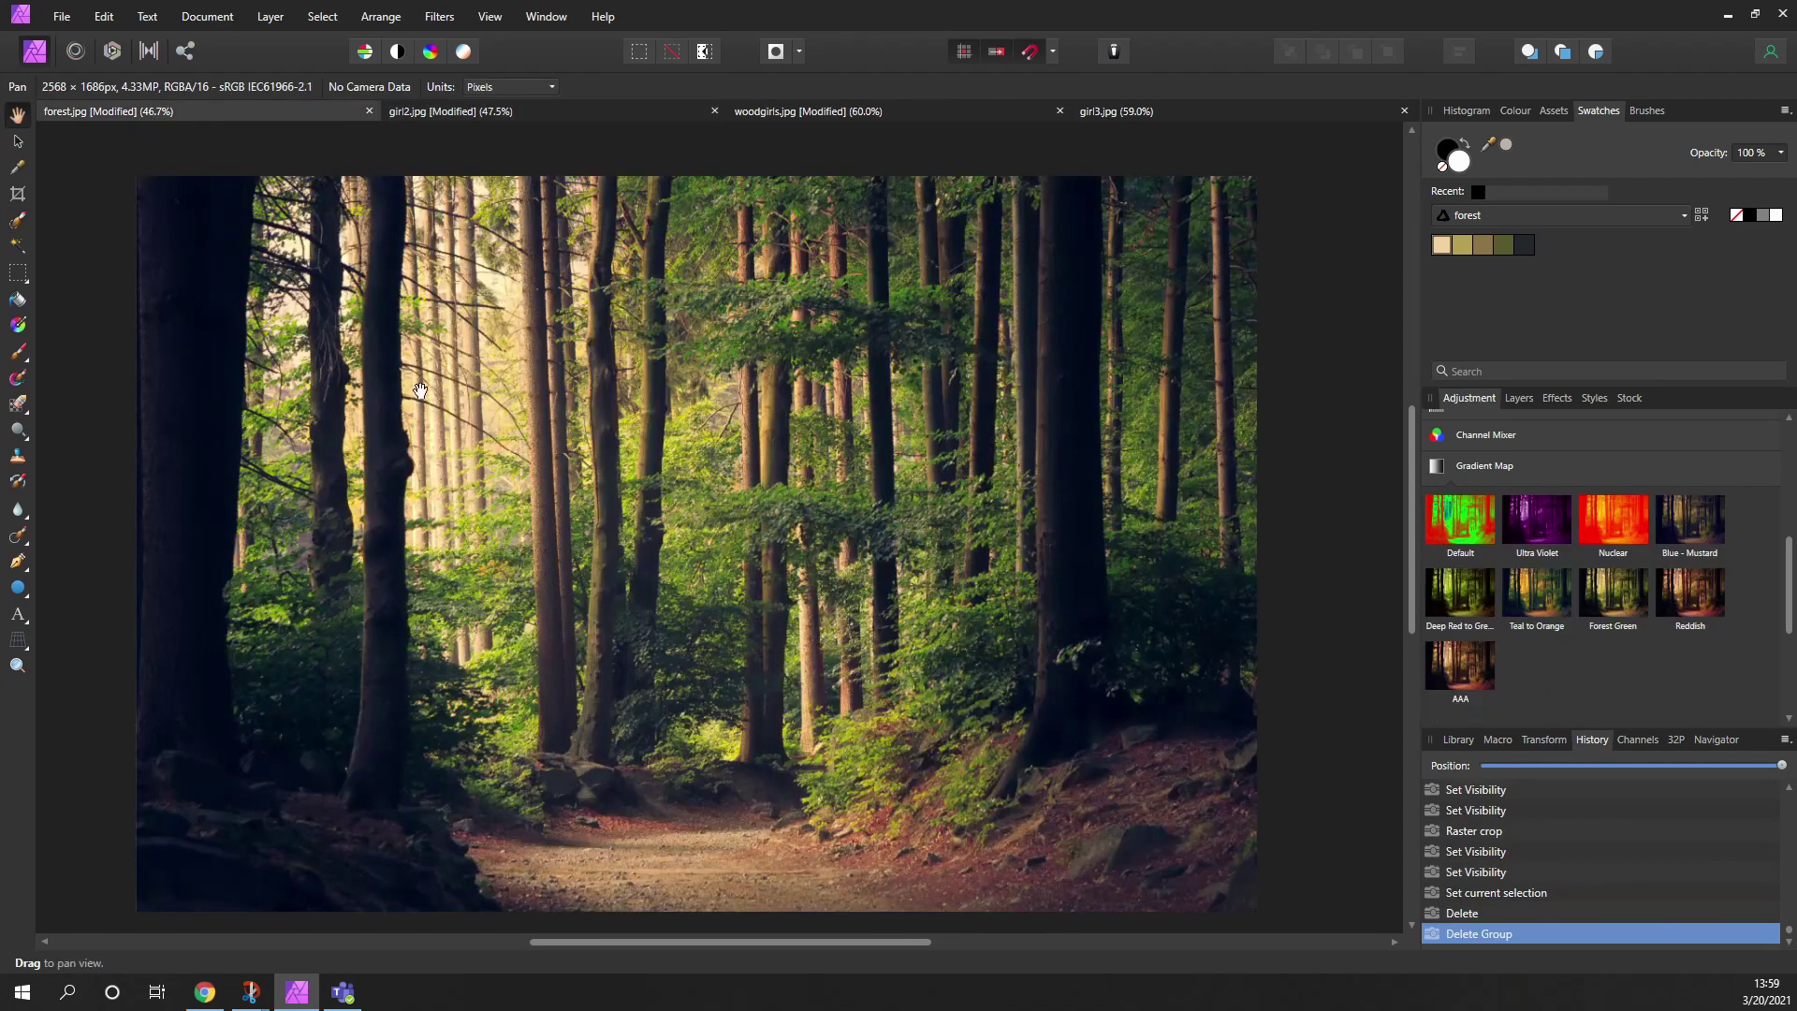
click(552, 115)
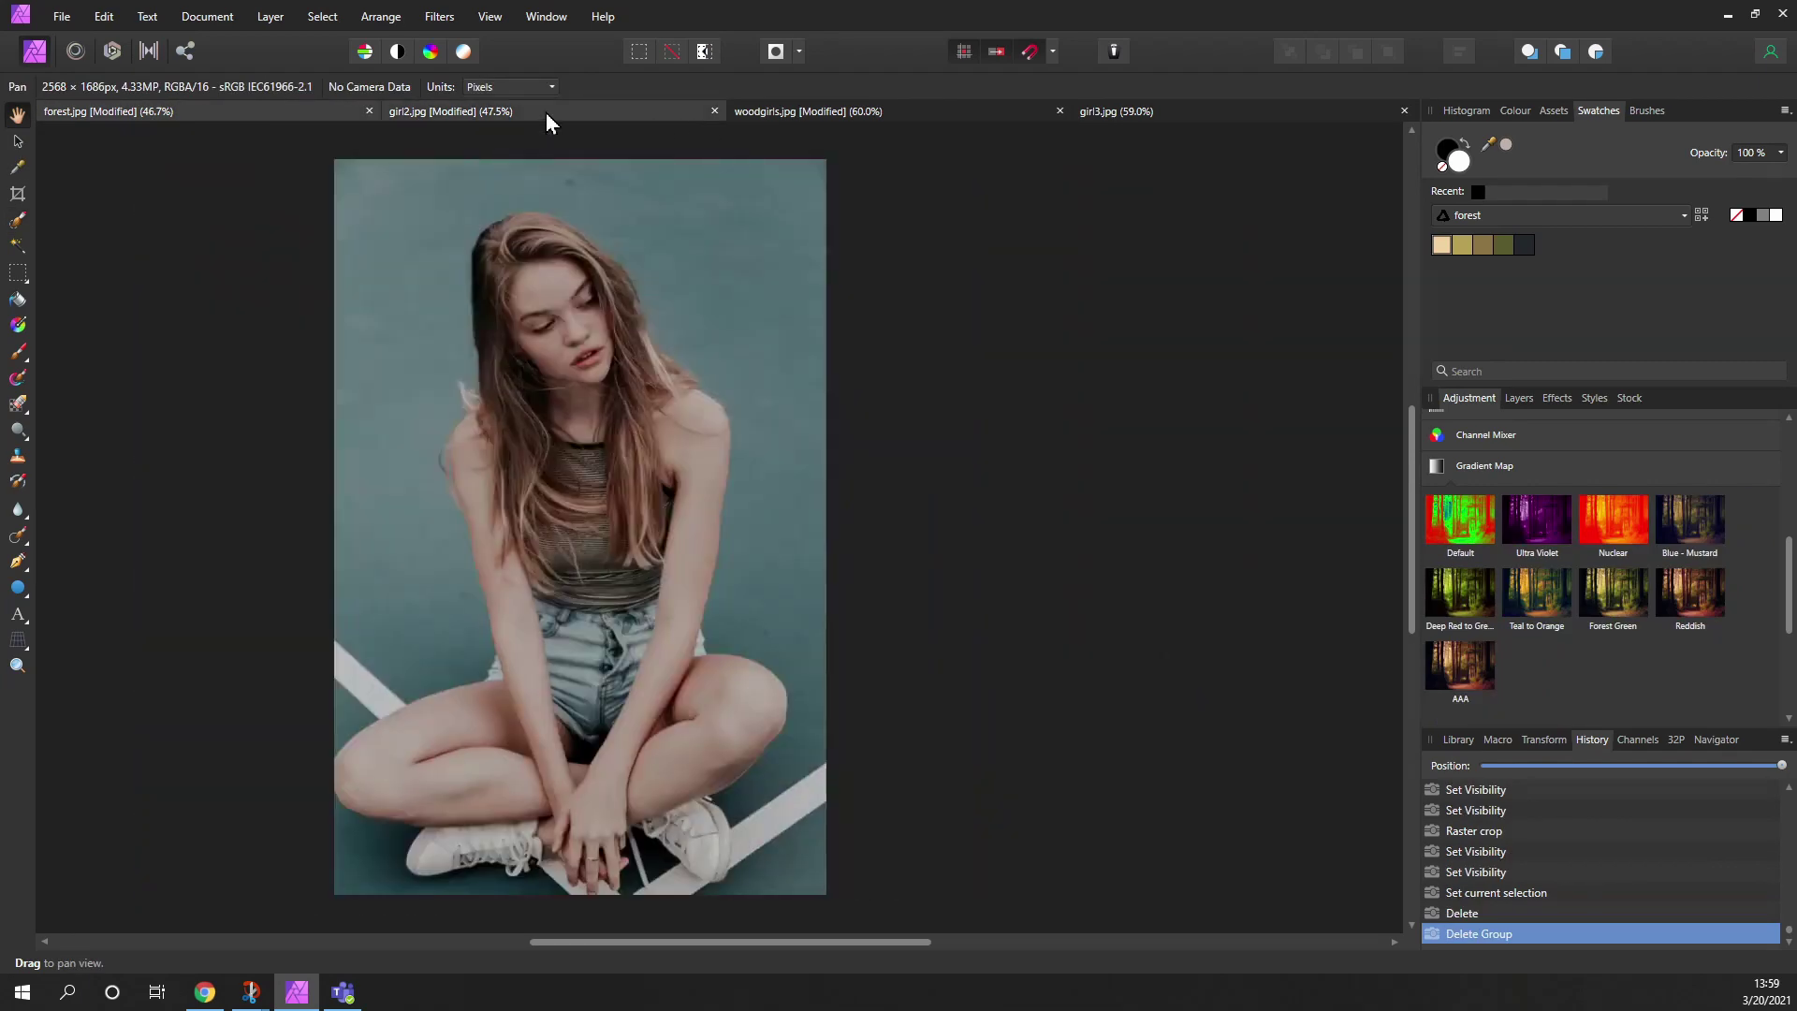
- Hide girl2's Background layer, copy the cut-out sitting girl, and return to forest.jpg
click(1529, 401)
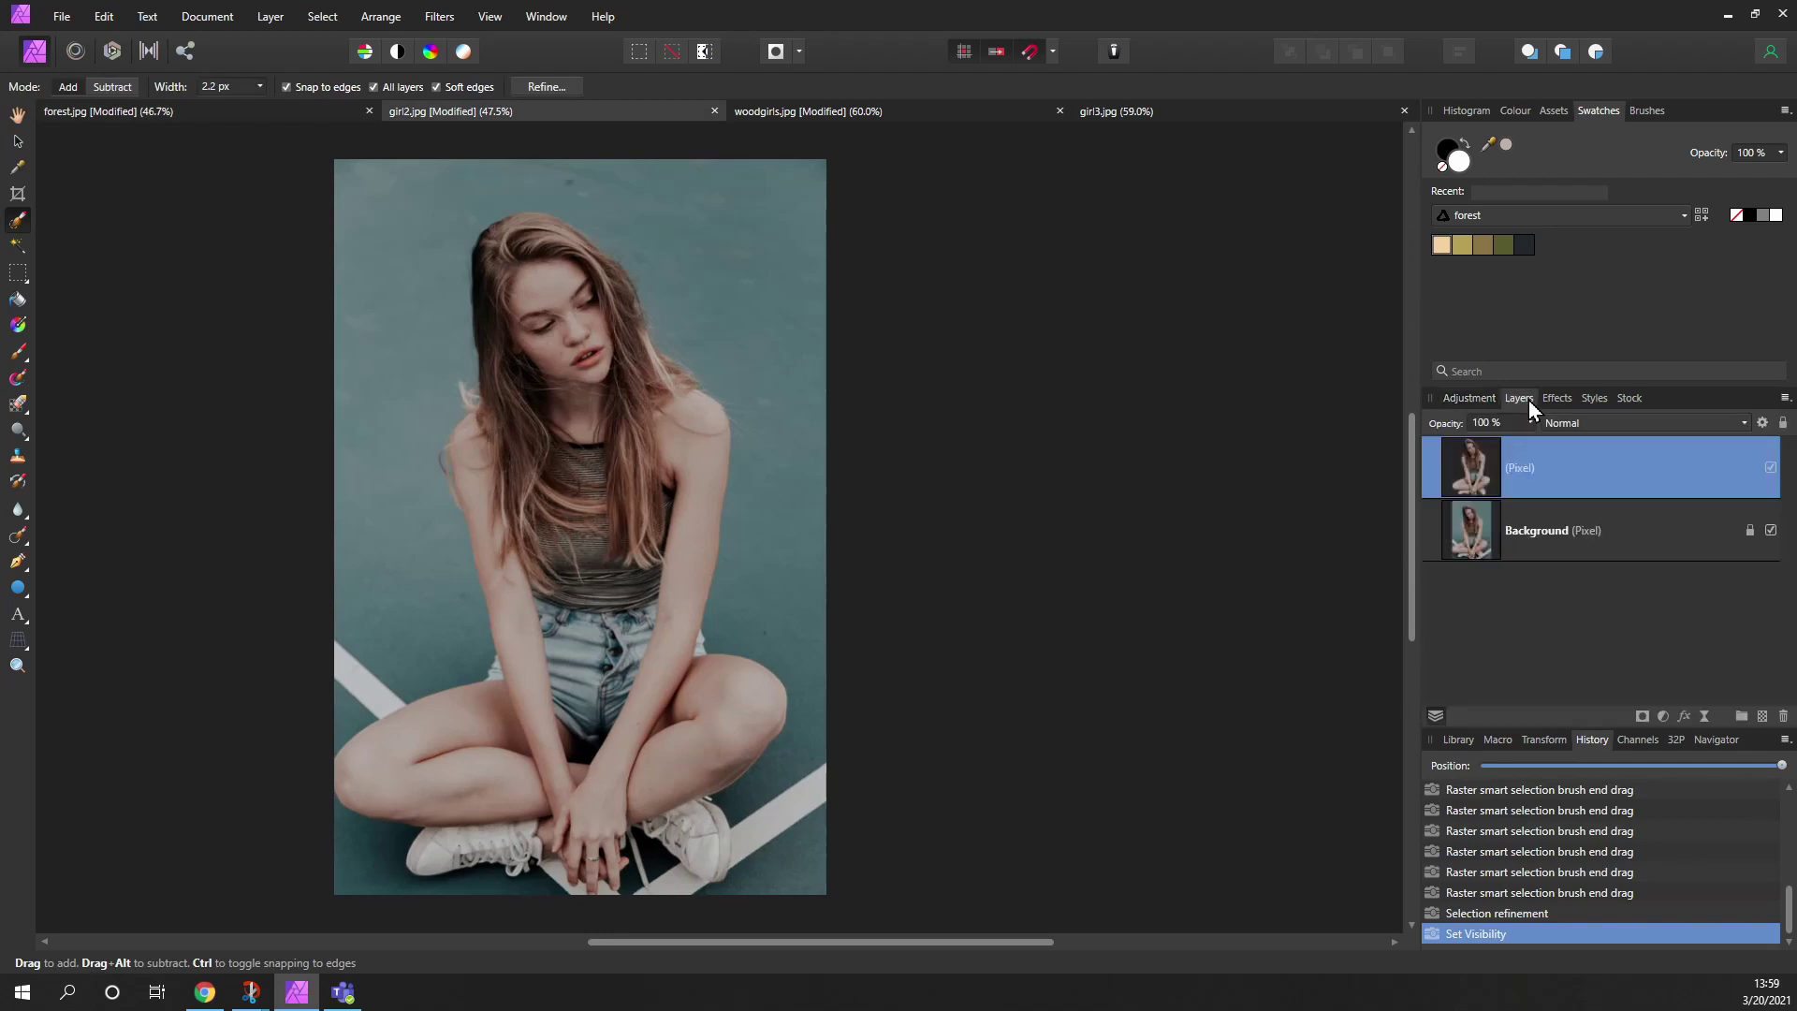
click(1770, 530)
scroll(755, 473, left, 5)
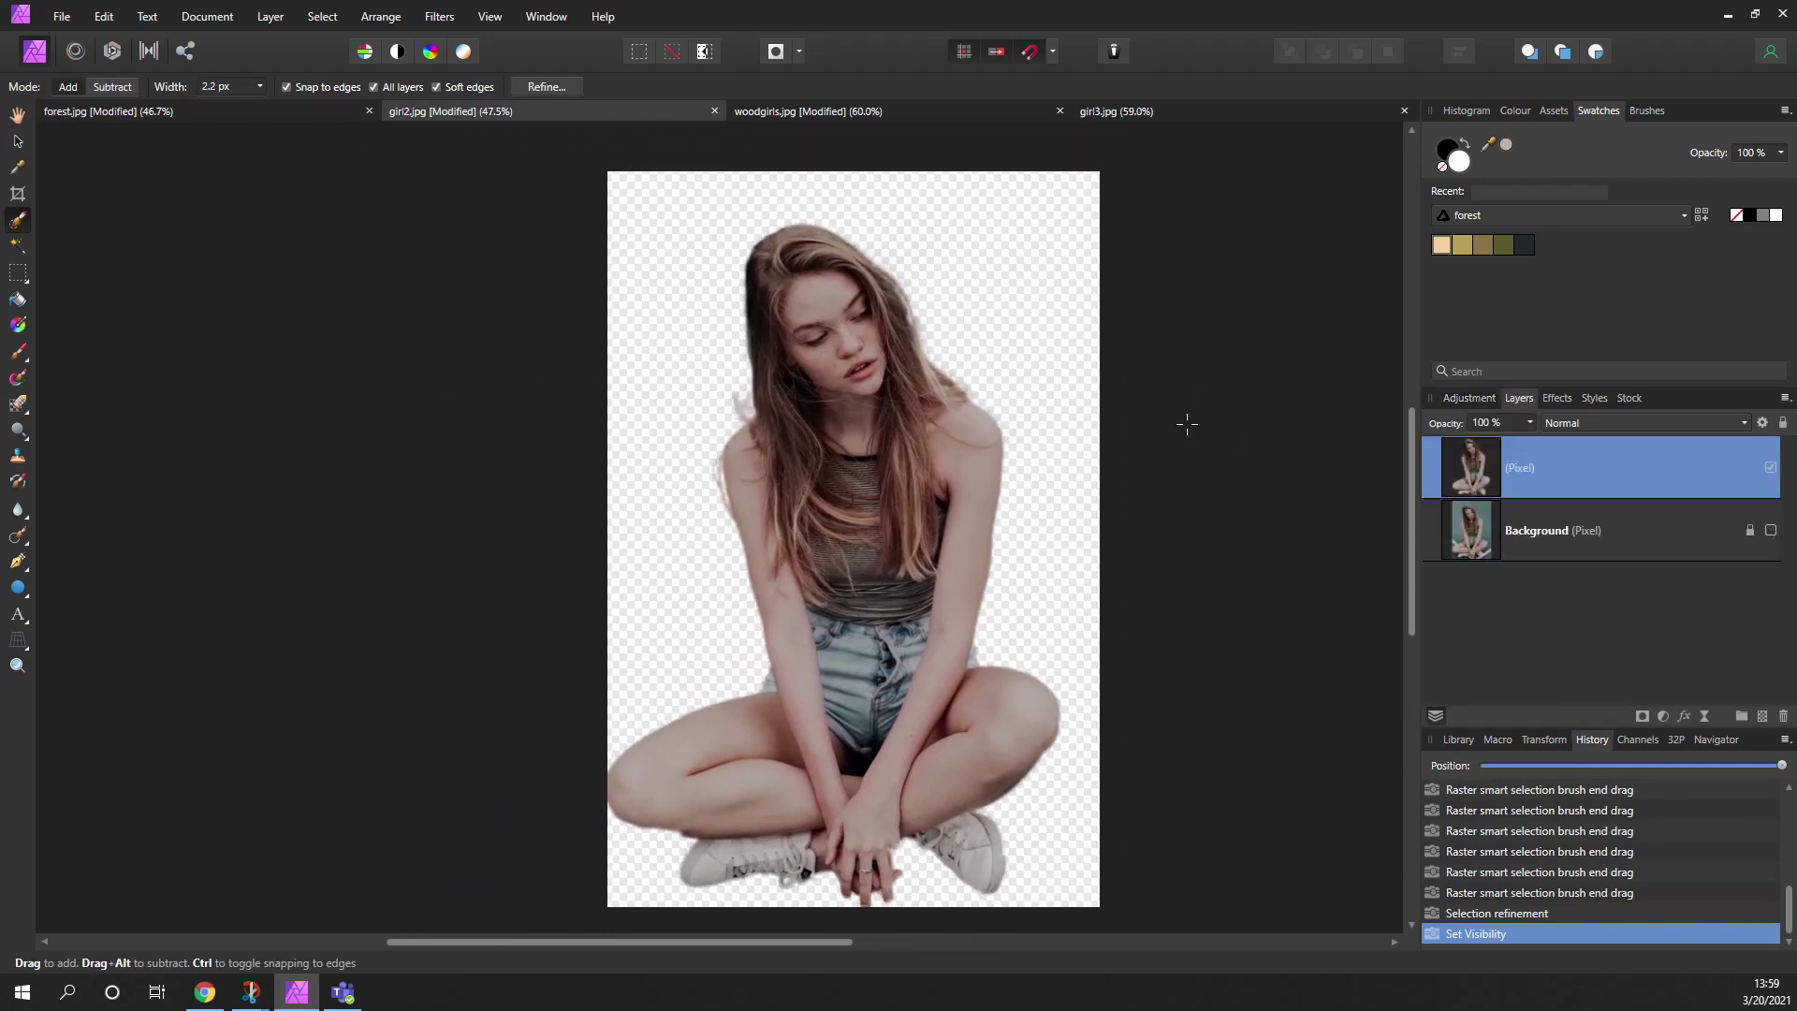
right_click(1460, 493)
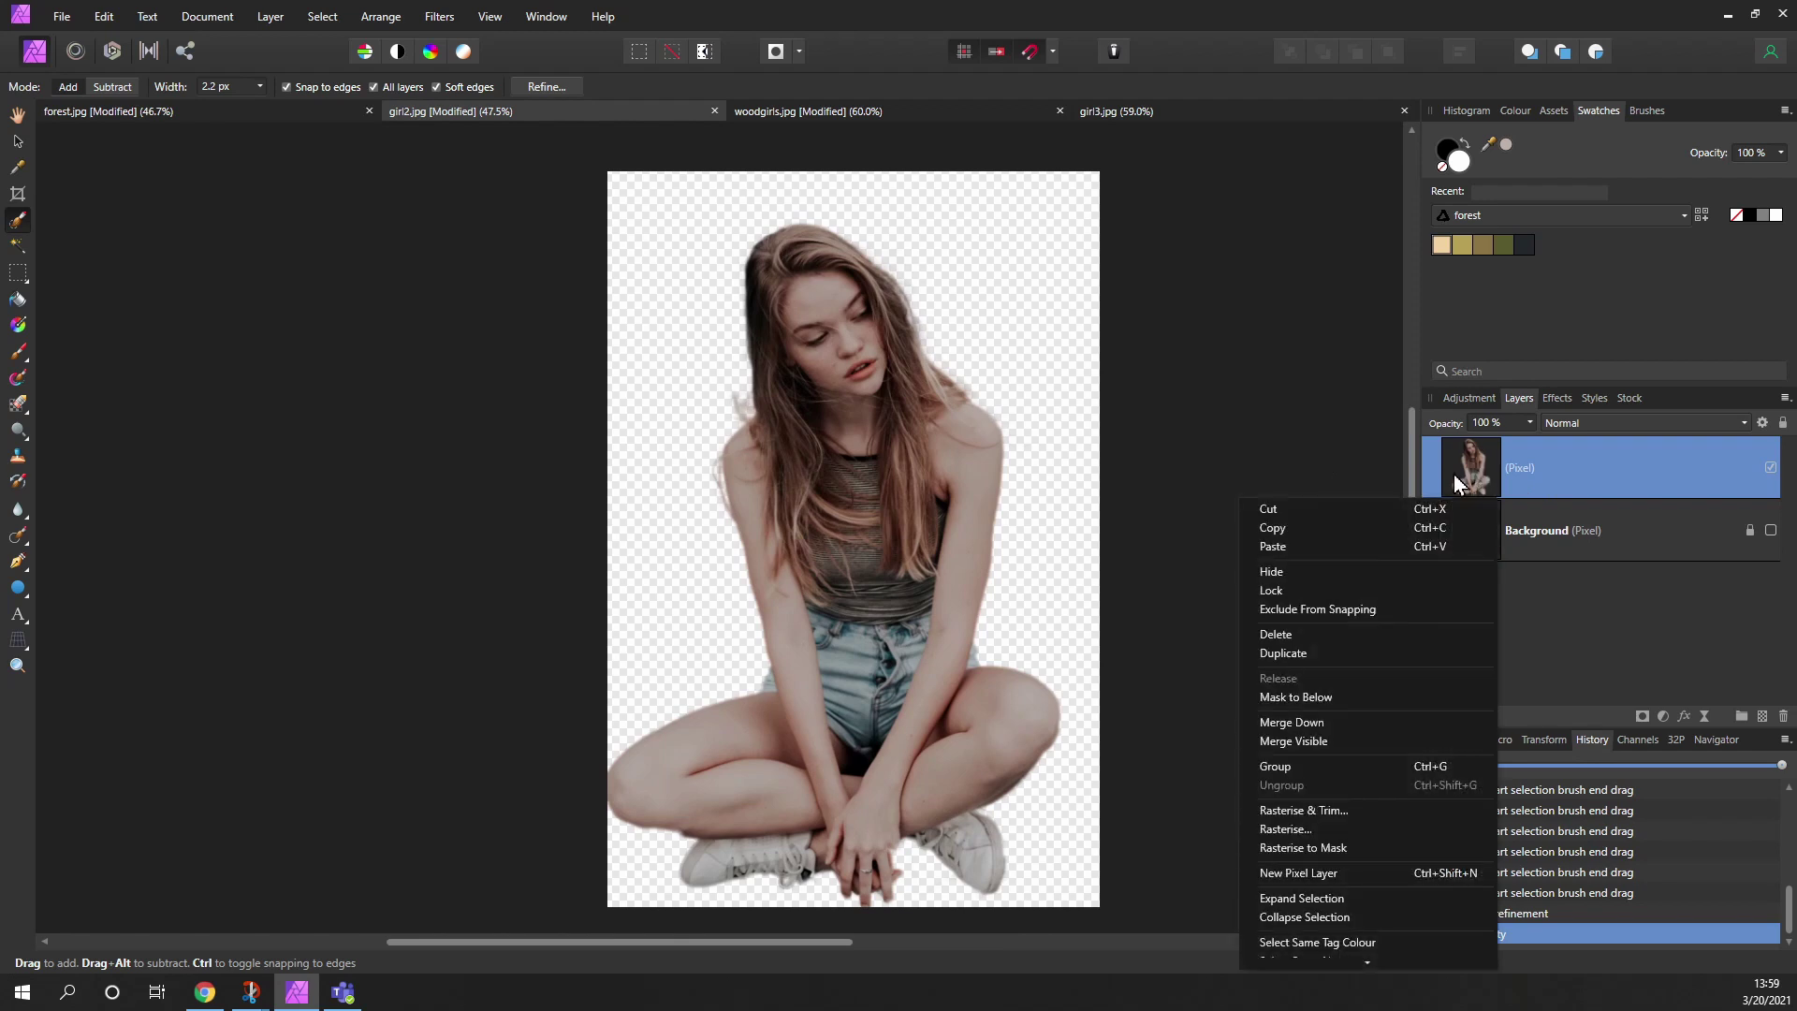
click(1316, 527)
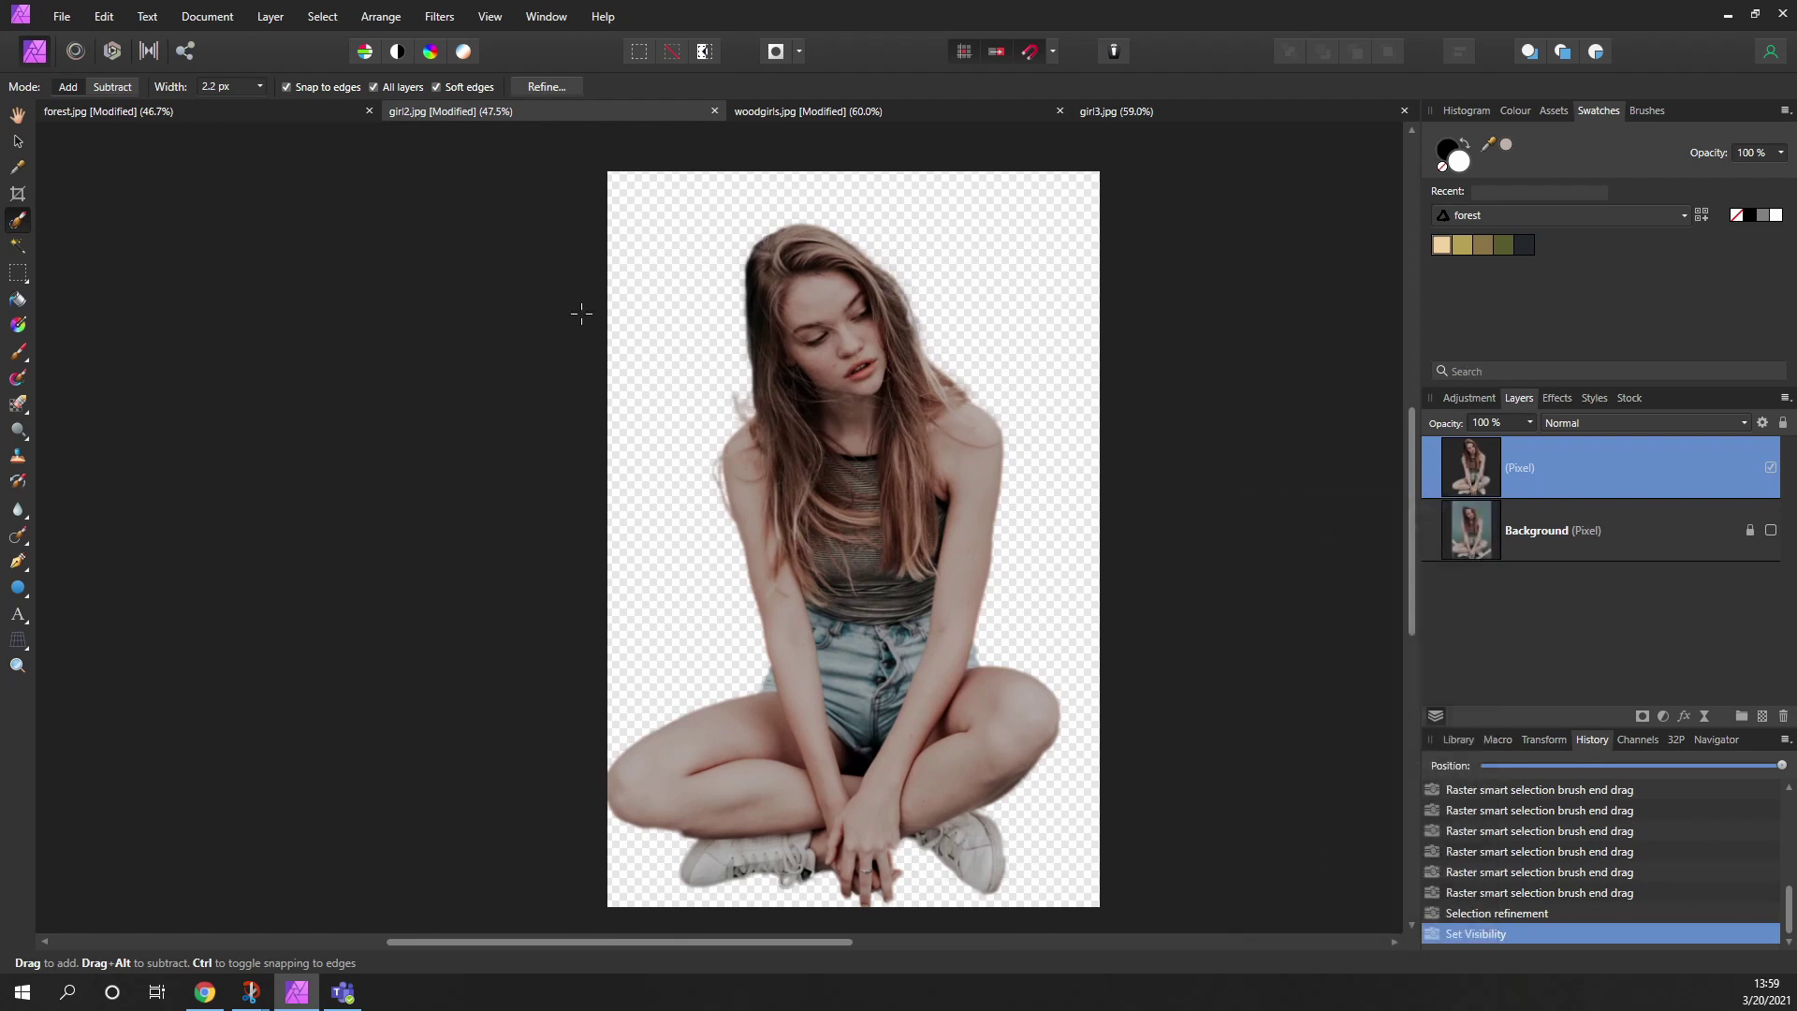
click(160, 115)
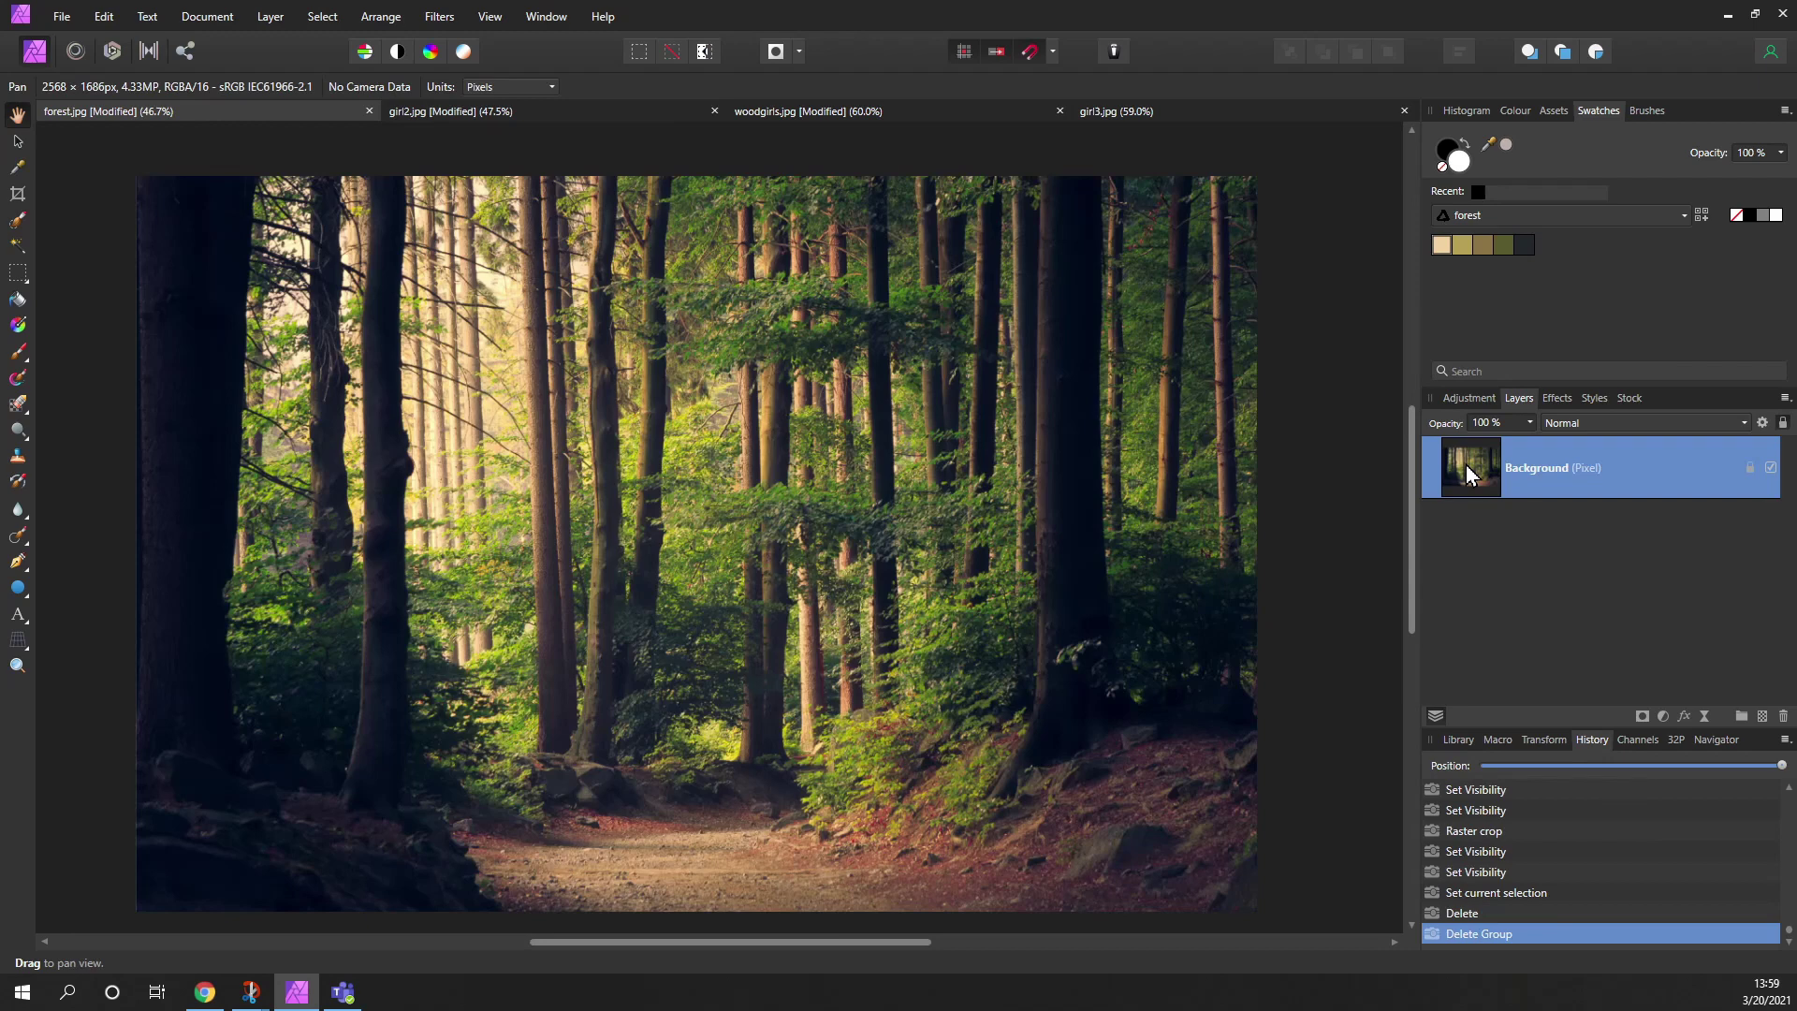
- Paste the sitting girl into forest.jpg, shrink her, and place her on the path
right_click(1241, 499)
click(1299, 546)
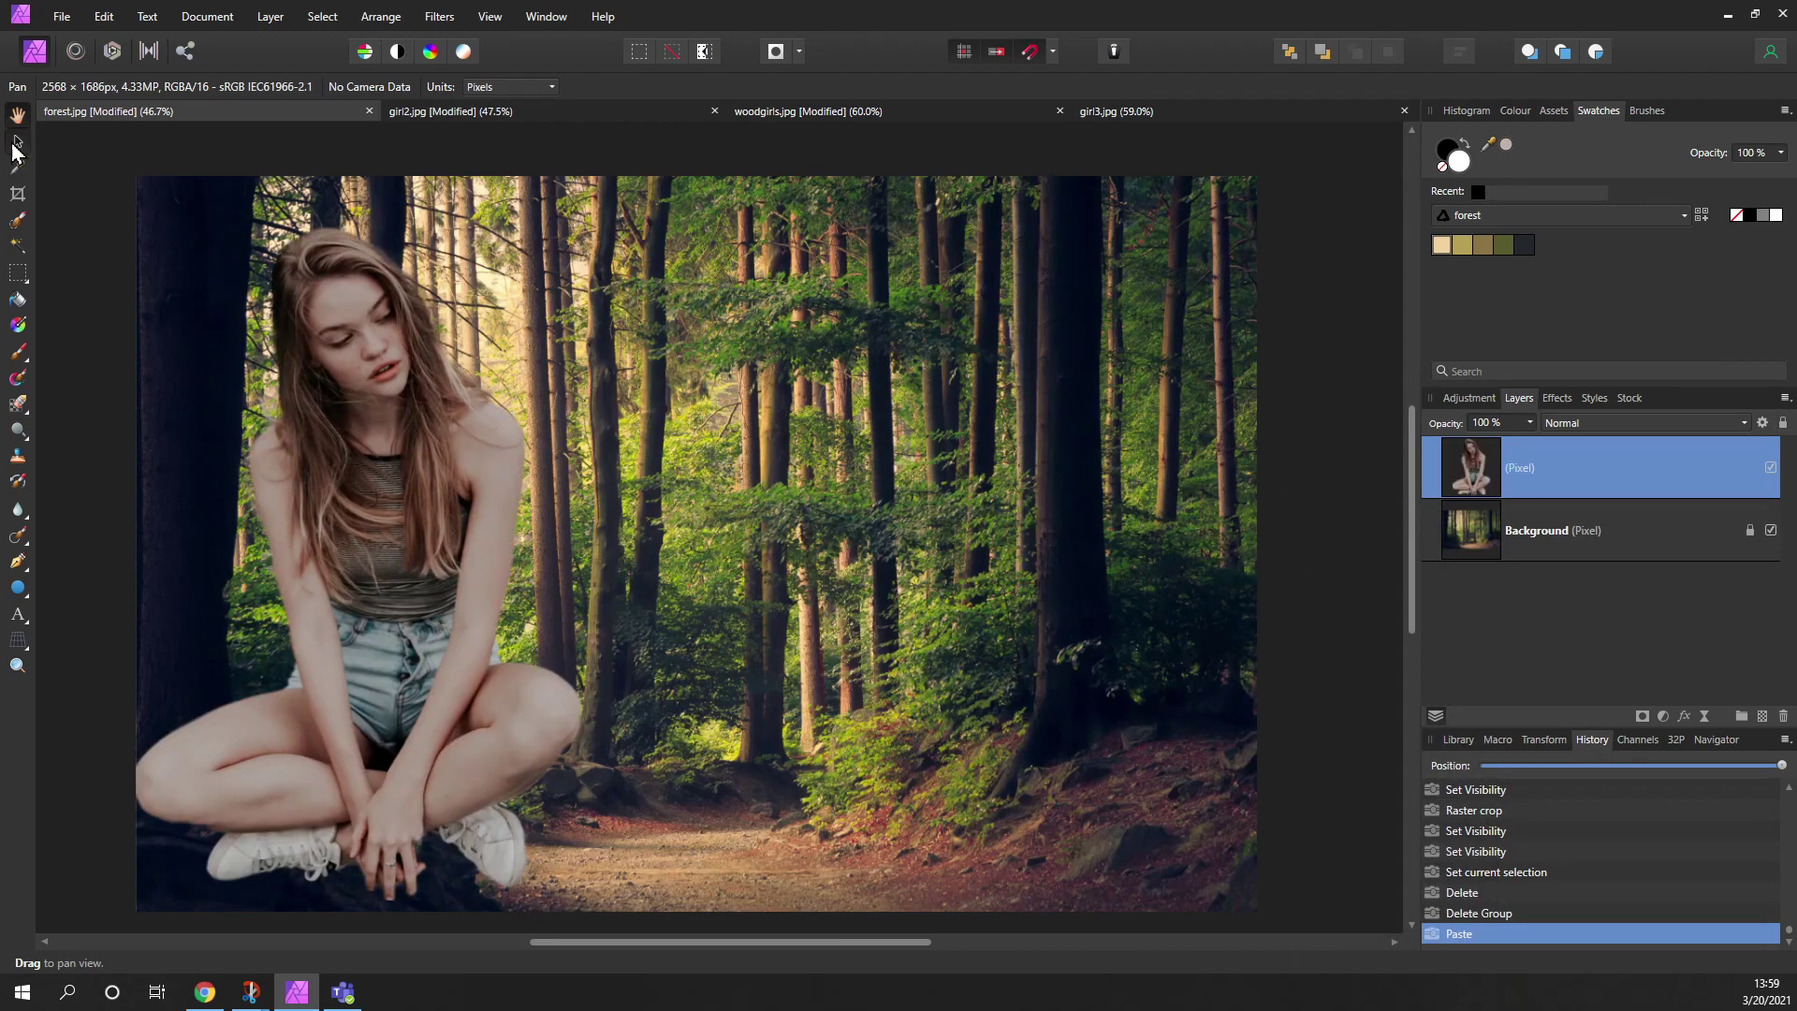
click(17, 140)
drag(171, 393, 359, 395)
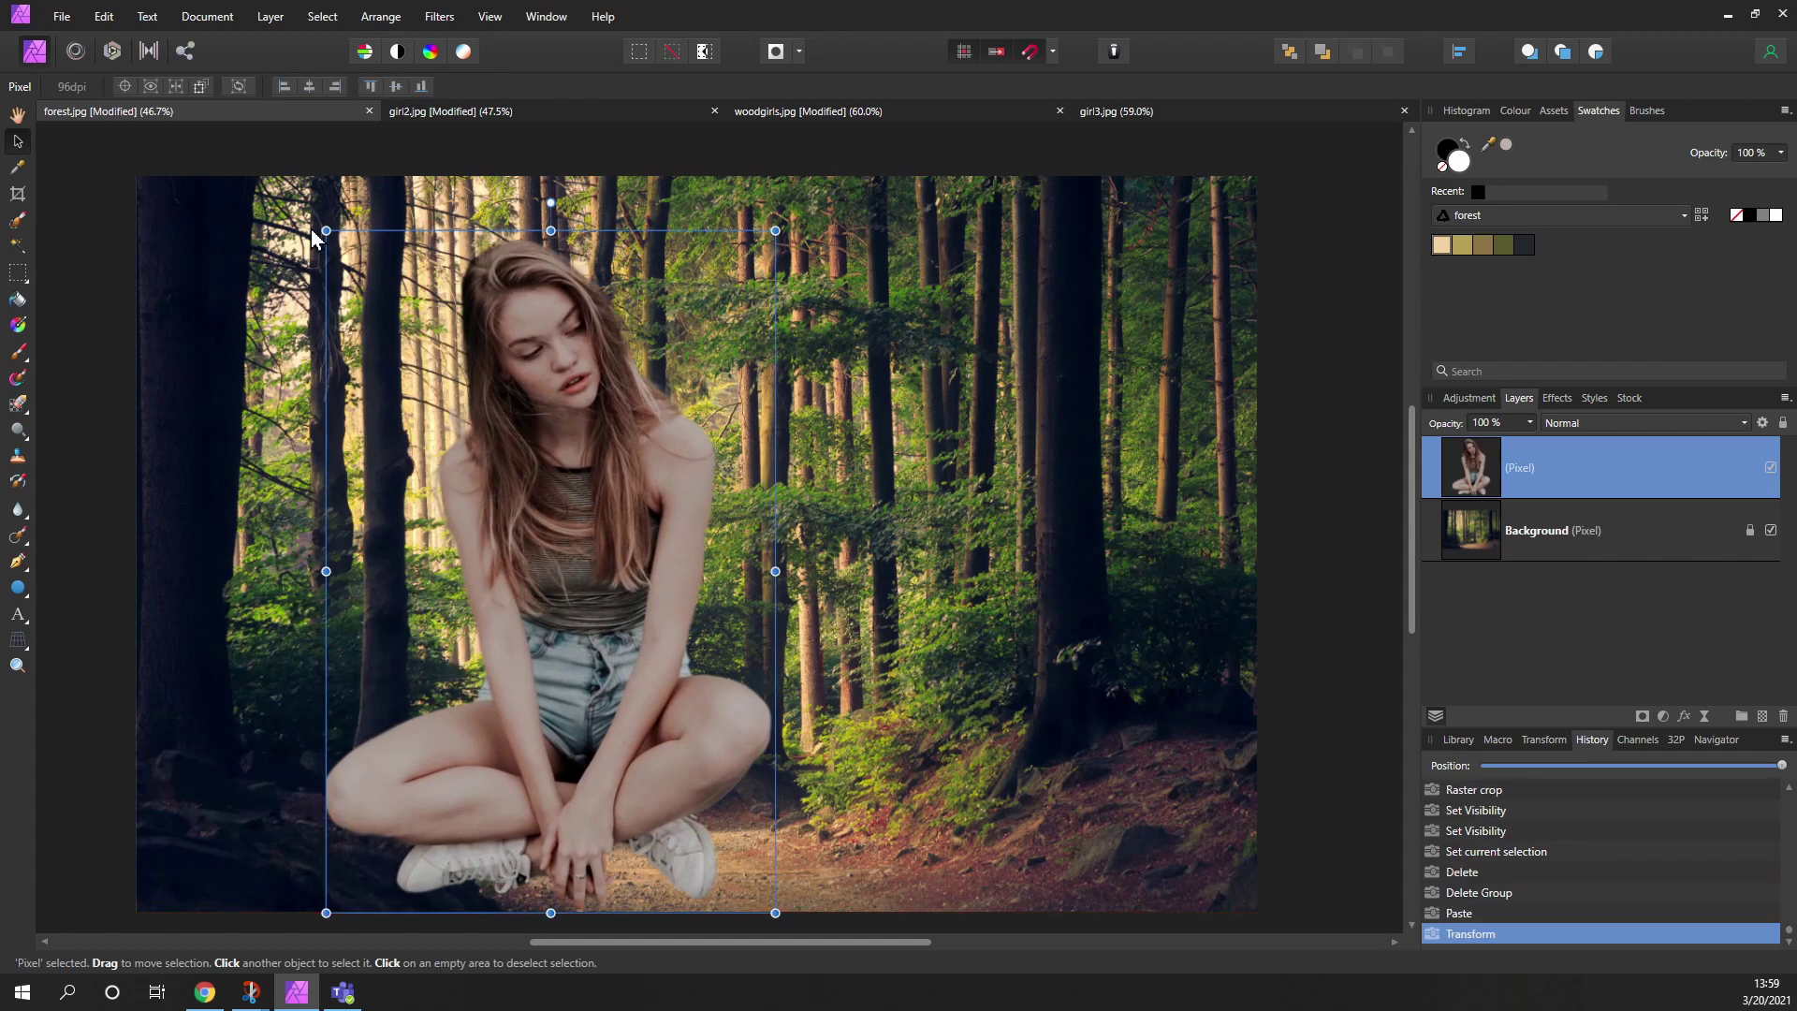
drag(325, 230, 561, 585)
drag(637, 712, 473, 632)
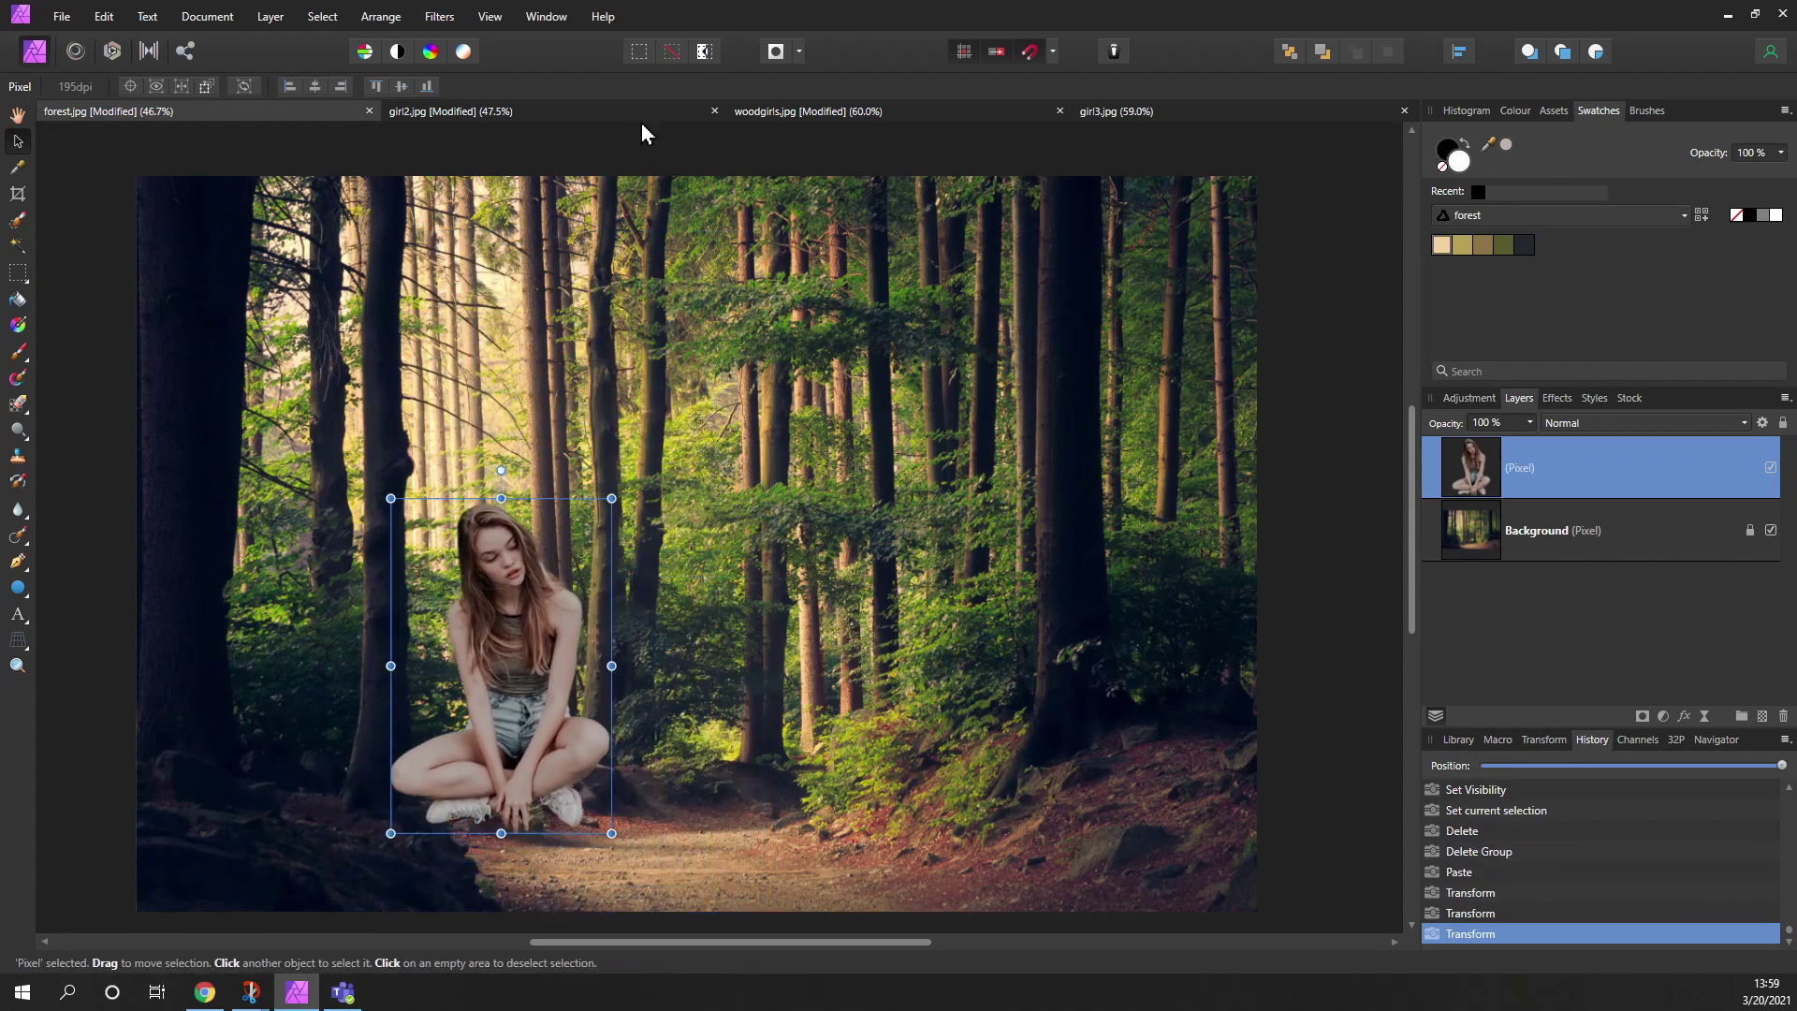
- Copy the cream-dress cut-out from woodgirls.jpg and begin pasting it into forest.jpg
click(526, 109)
click(846, 116)
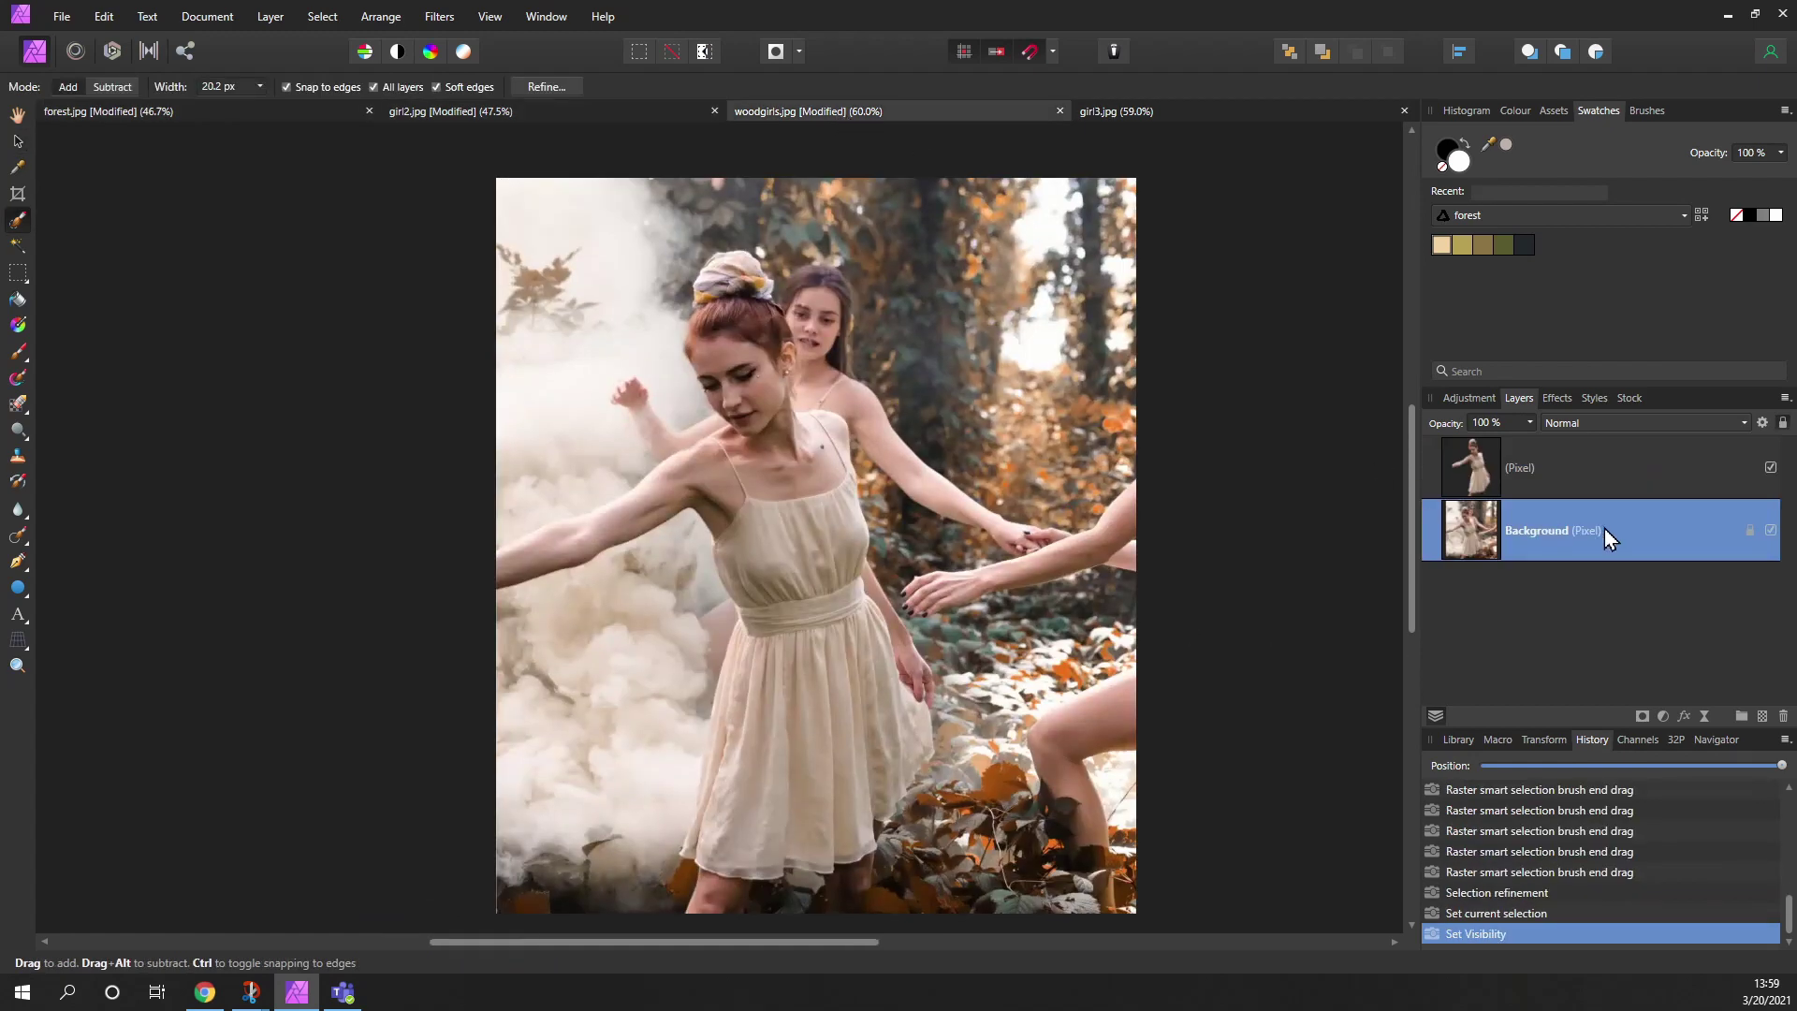
click(1770, 530)
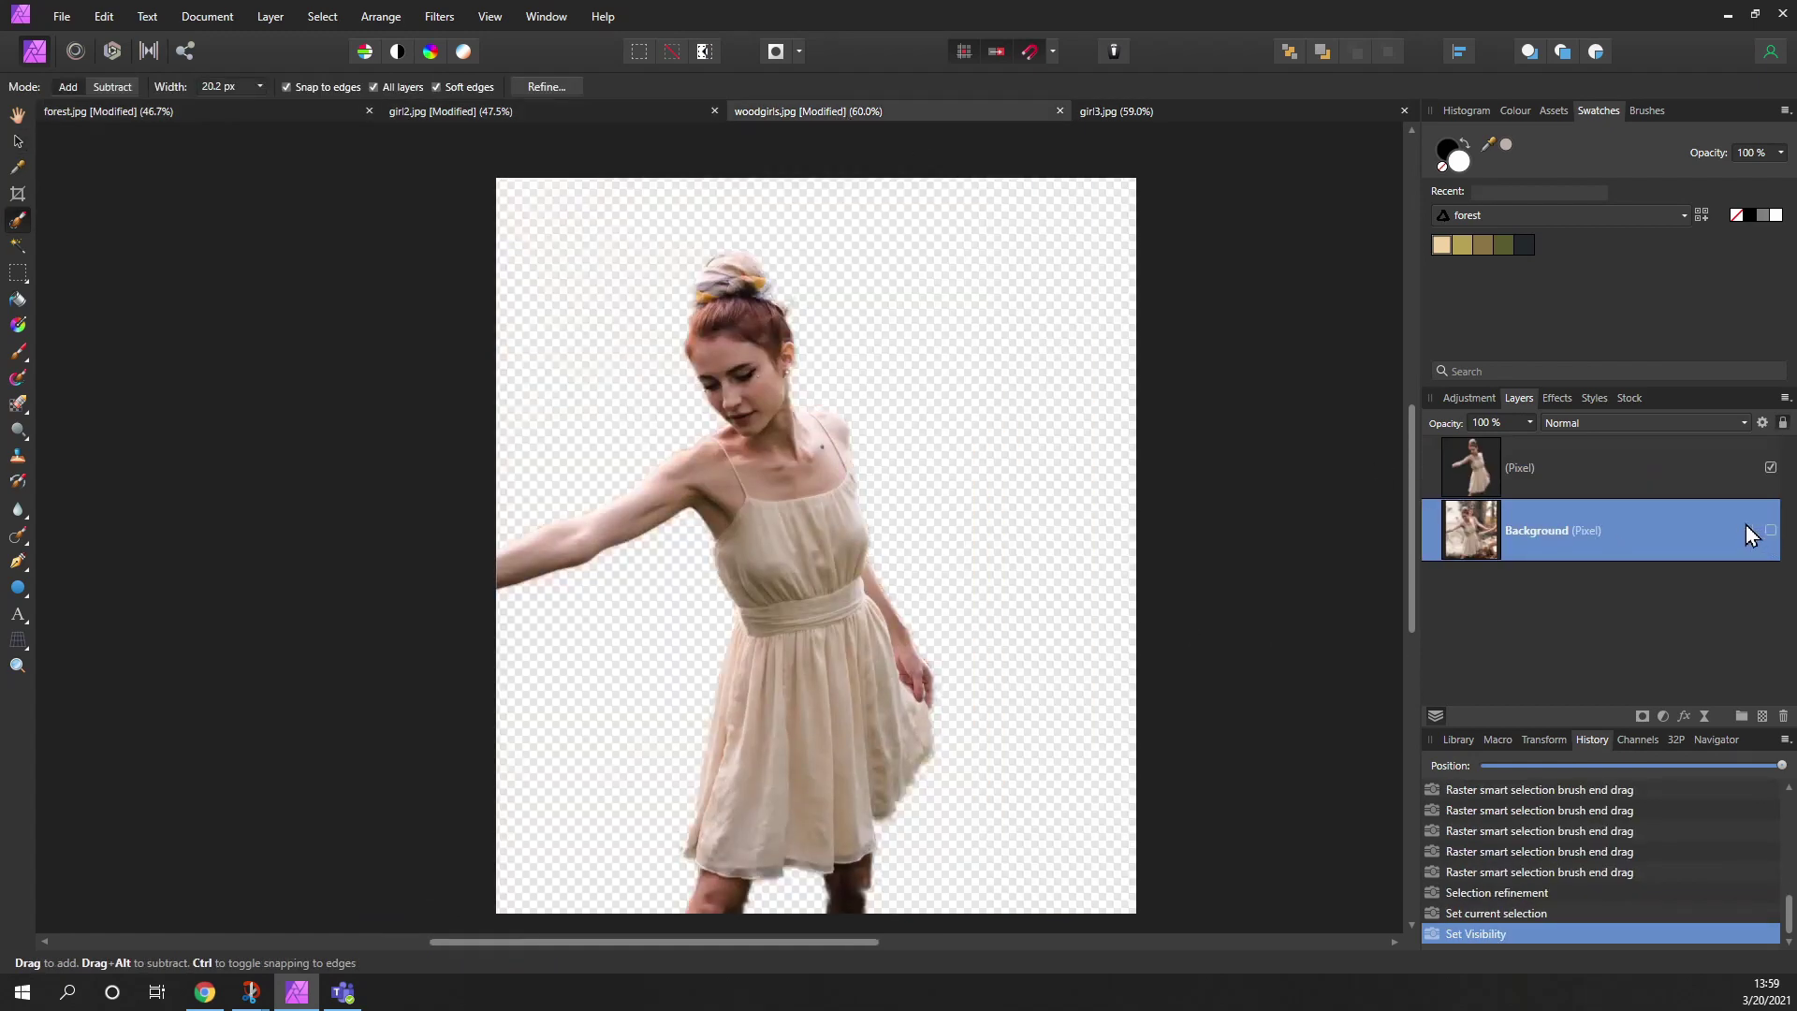
click(1486, 444)
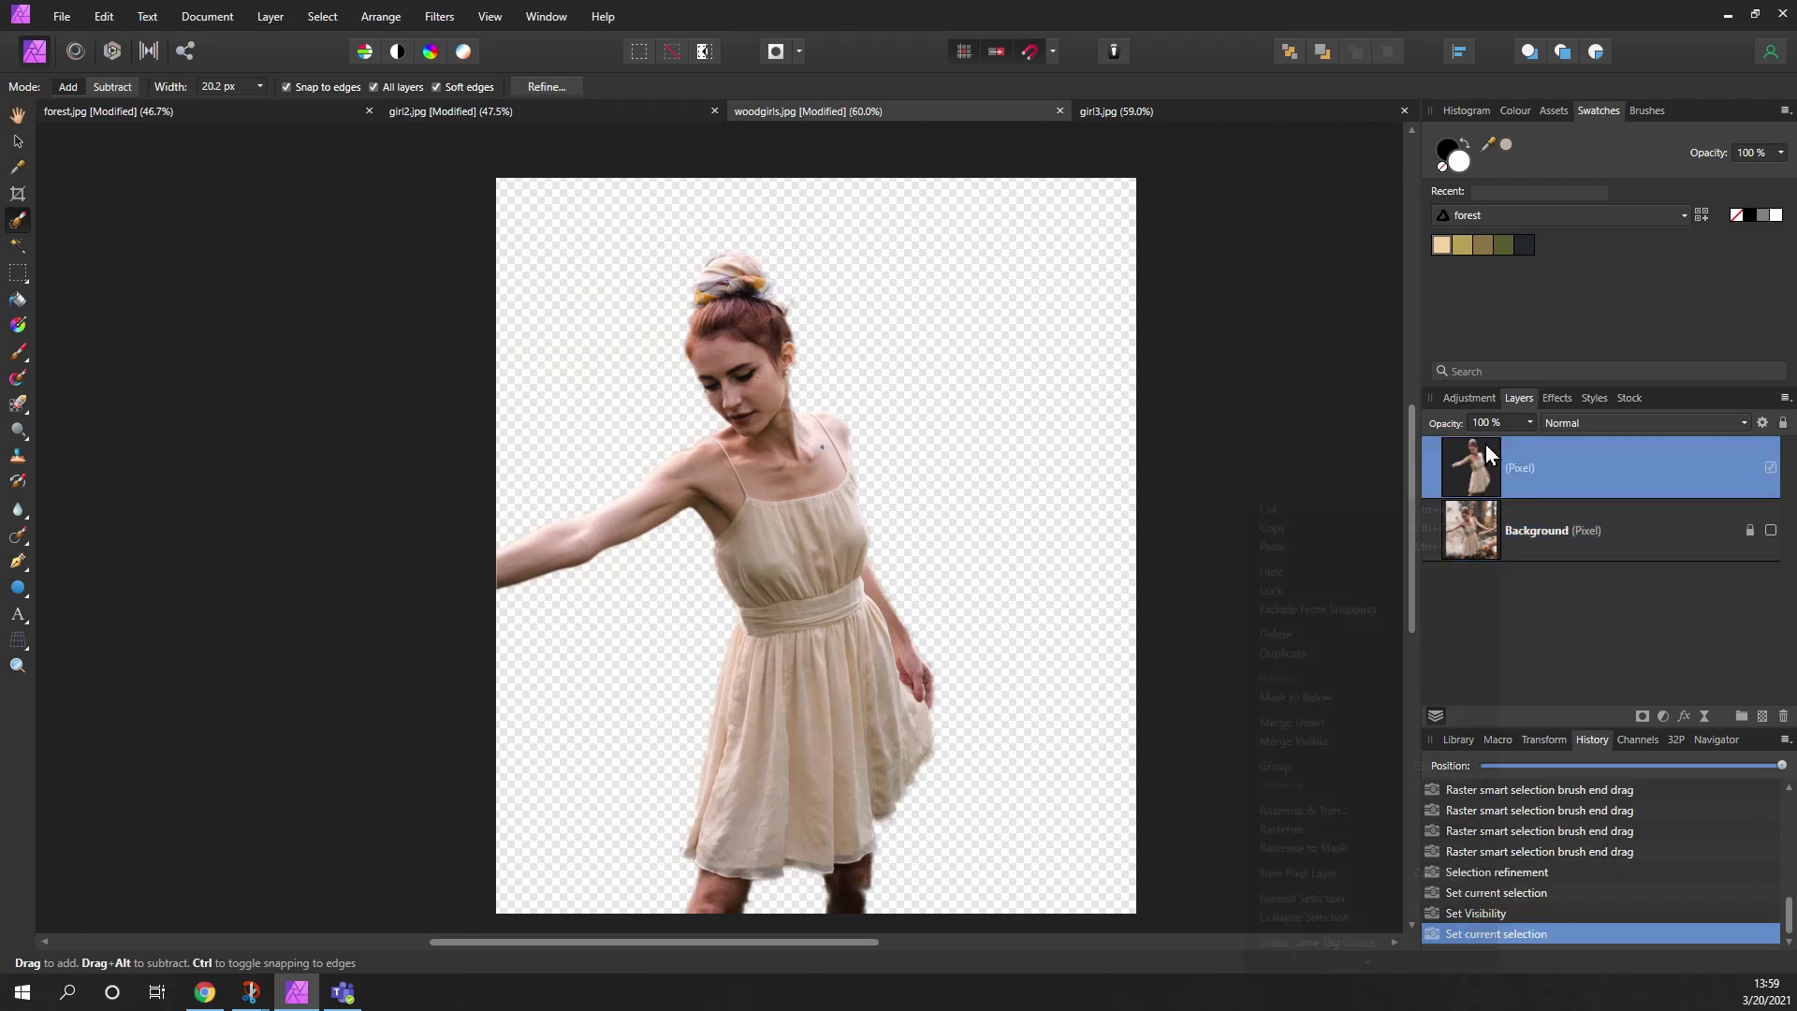
right_click(1485, 444)
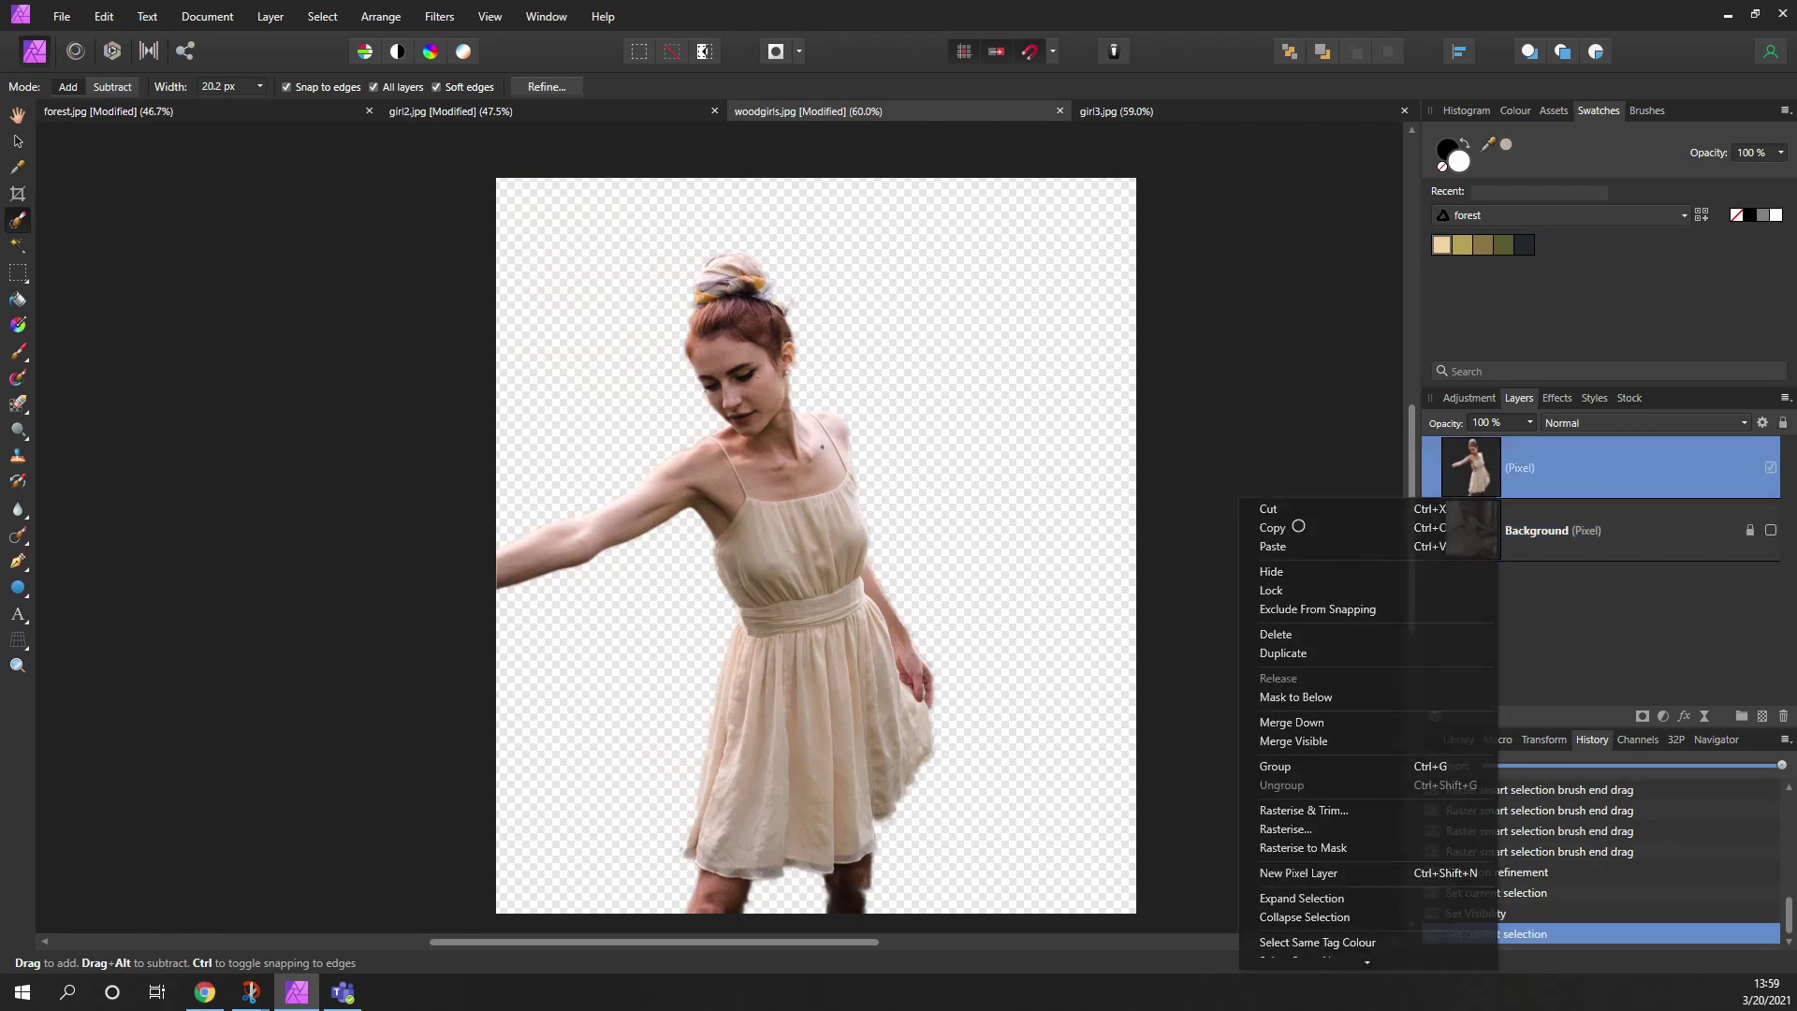
click(1299, 528)
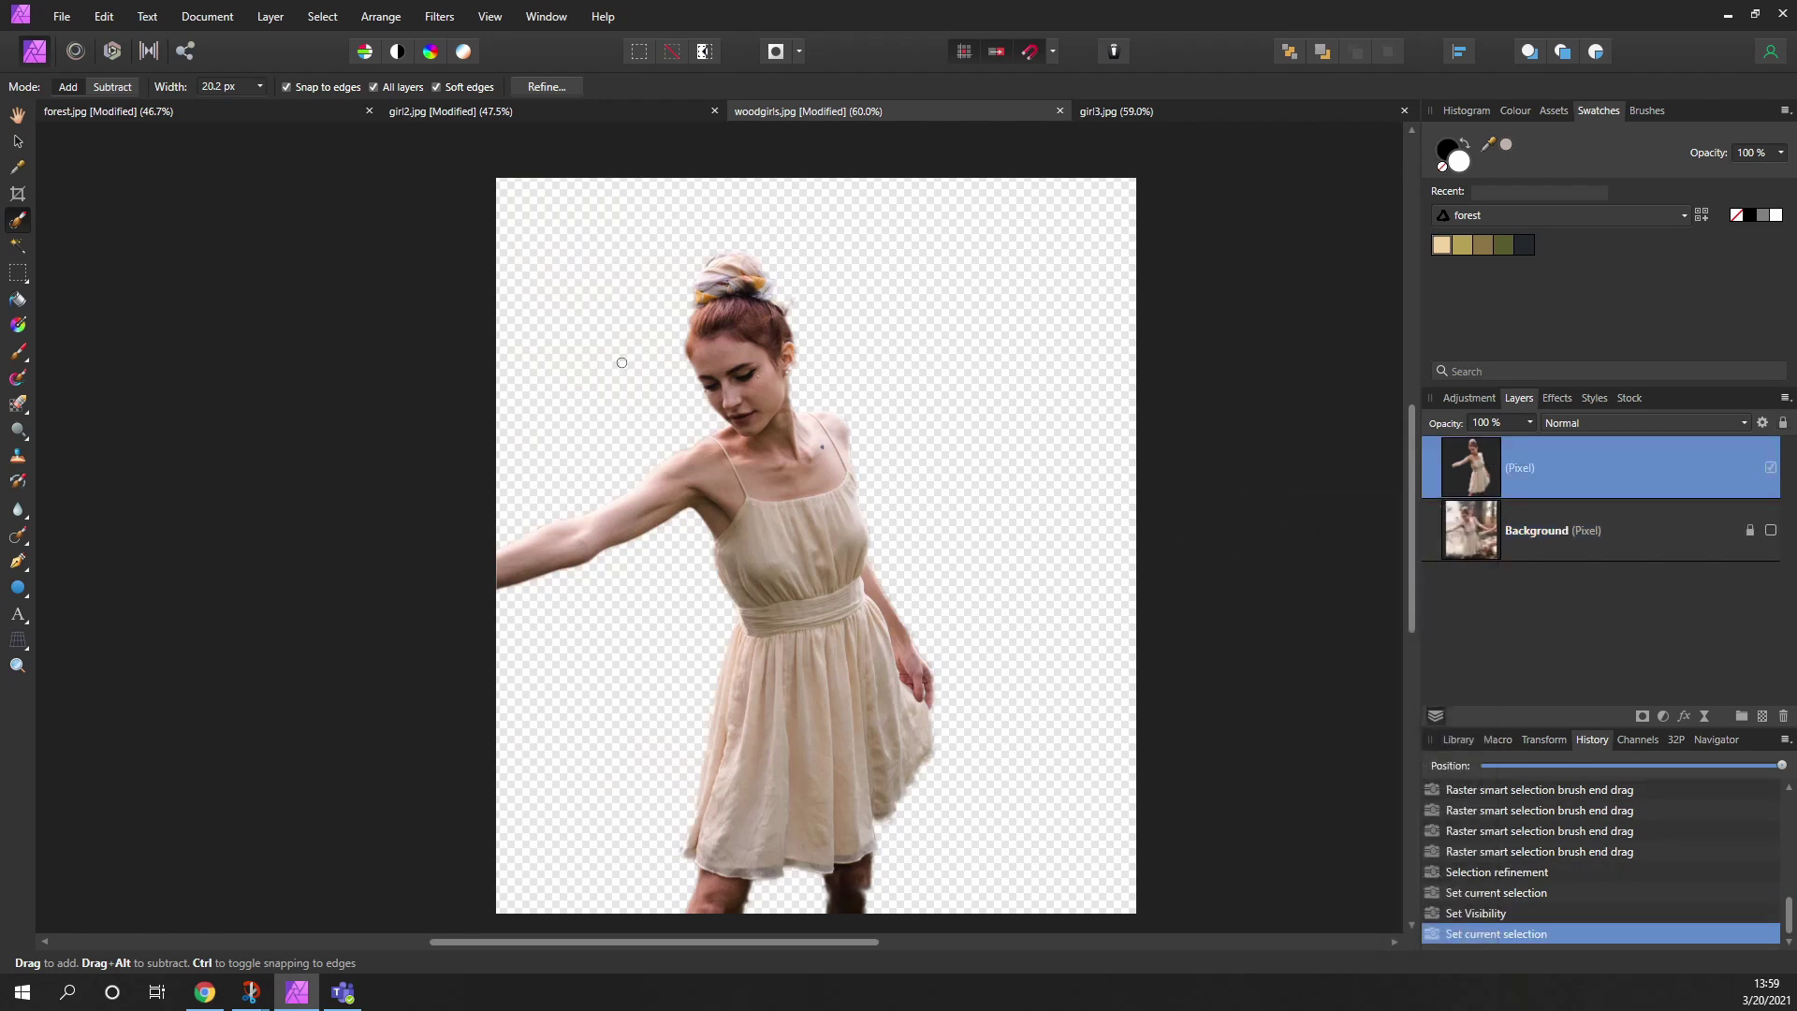
click(221, 117)
key(v)
right_click(1479, 458)
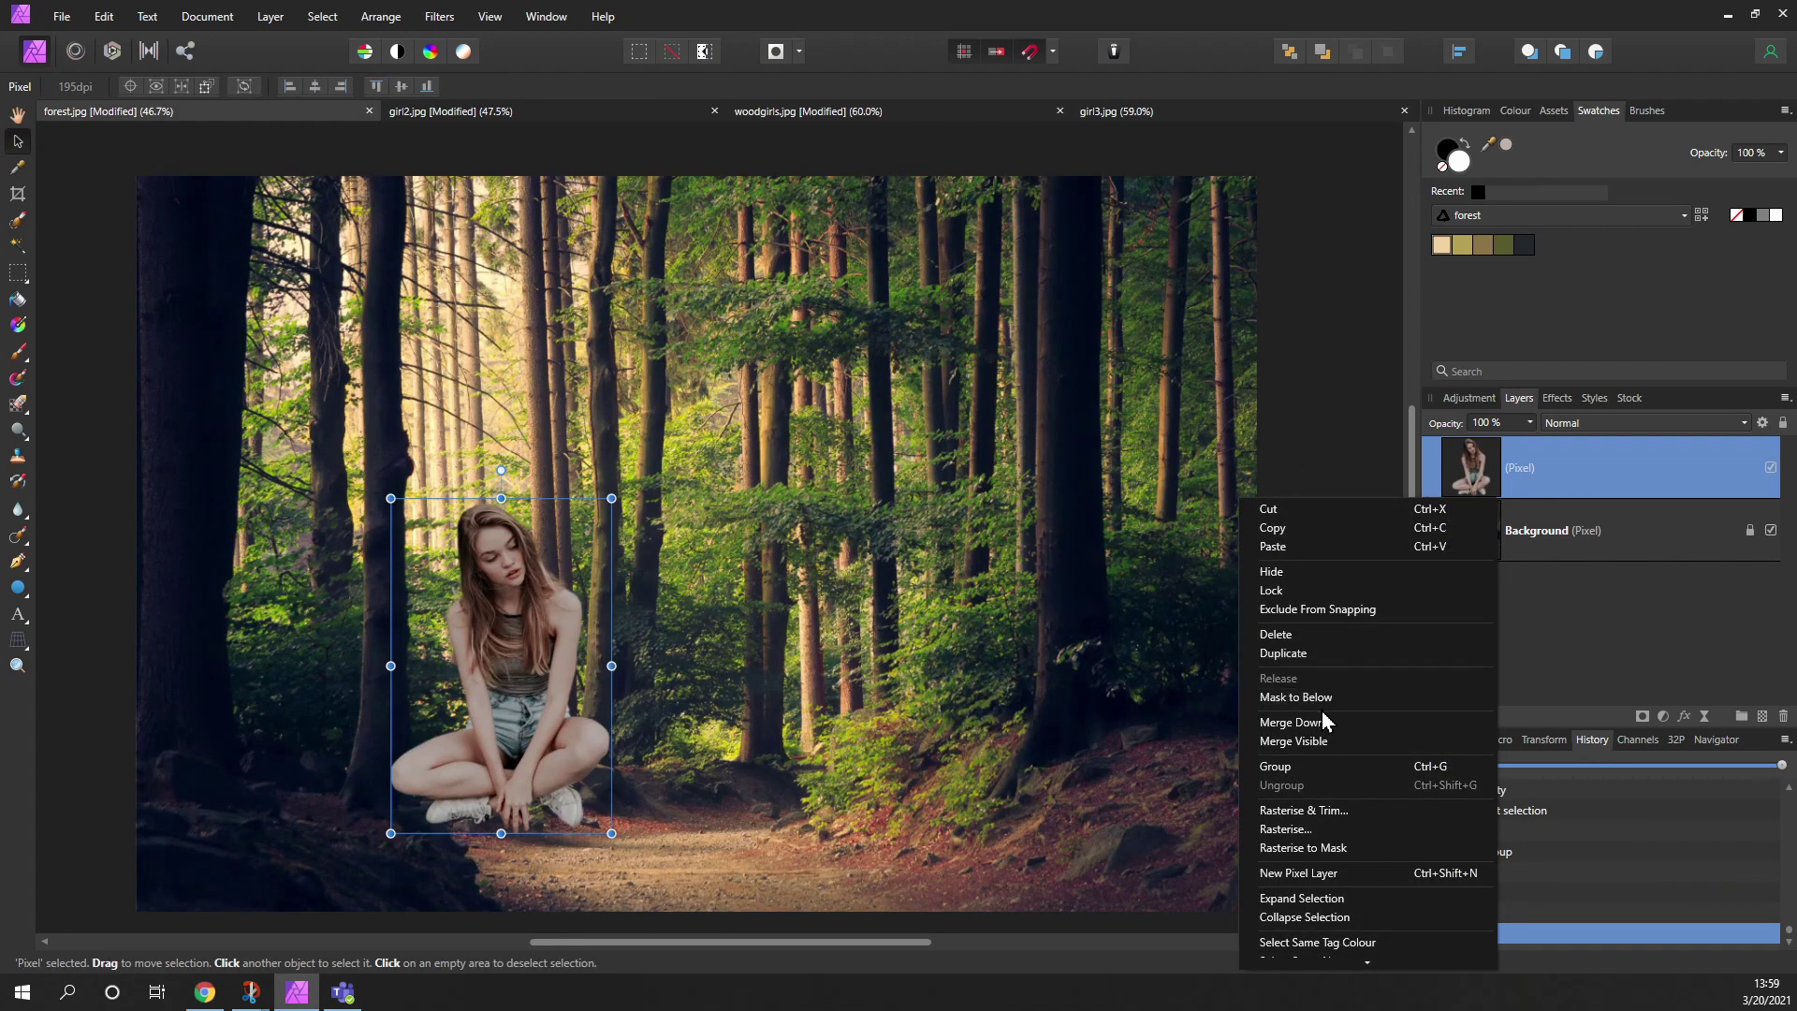
- Paste the cream-dress girl into the forest, scale her down and place her beside the sitting girl
click(1315, 548)
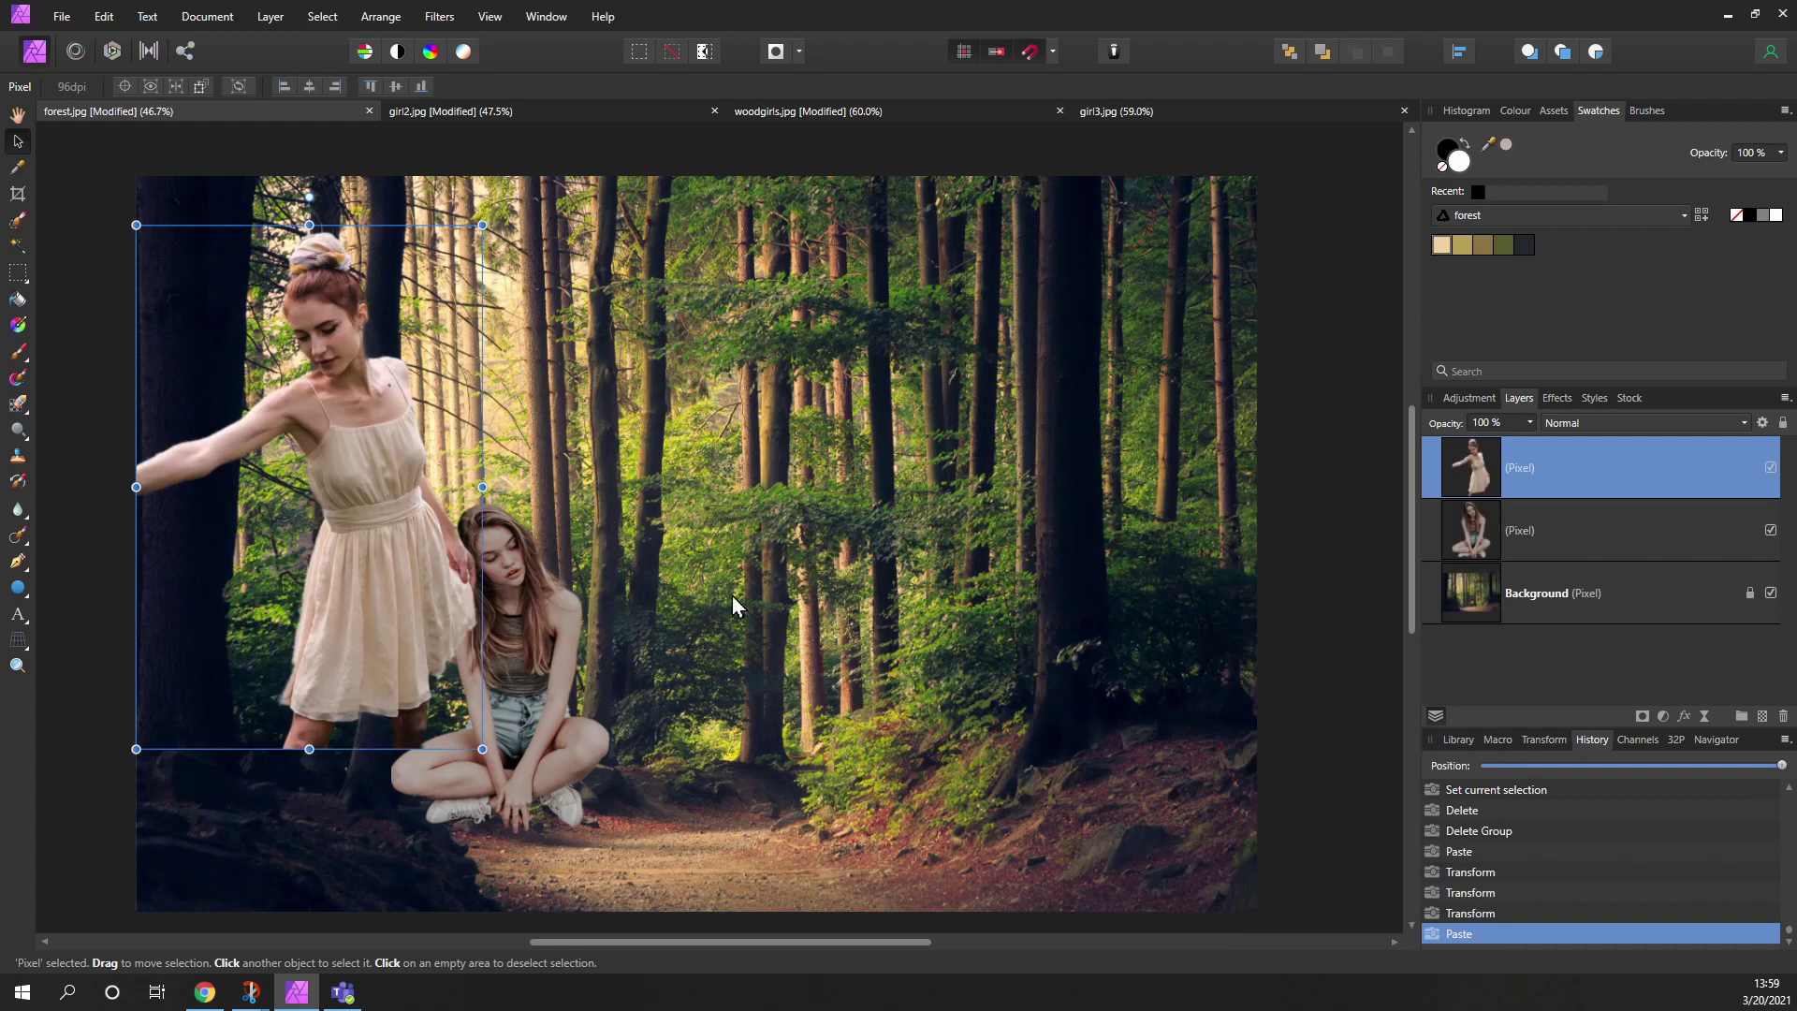
drag(367, 612, 888, 753)
drag(656, 365, 770, 536)
drag(848, 629, 757, 611)
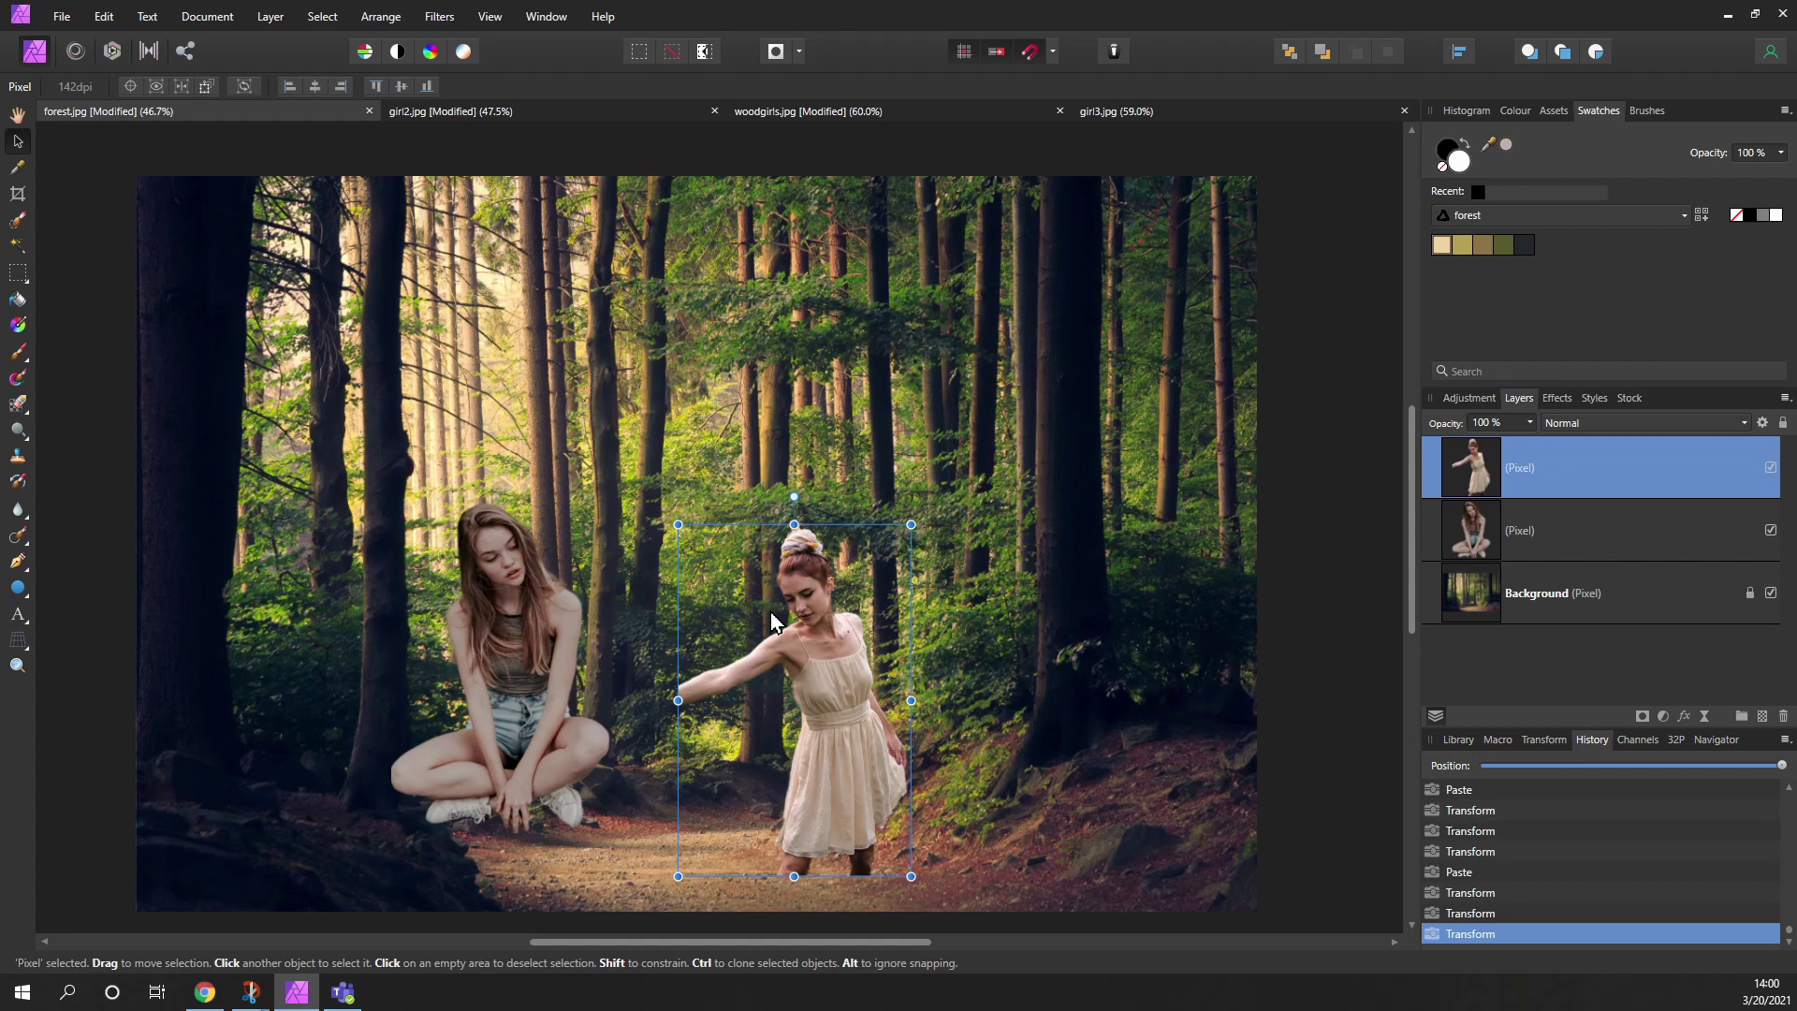
click(1480, 584)
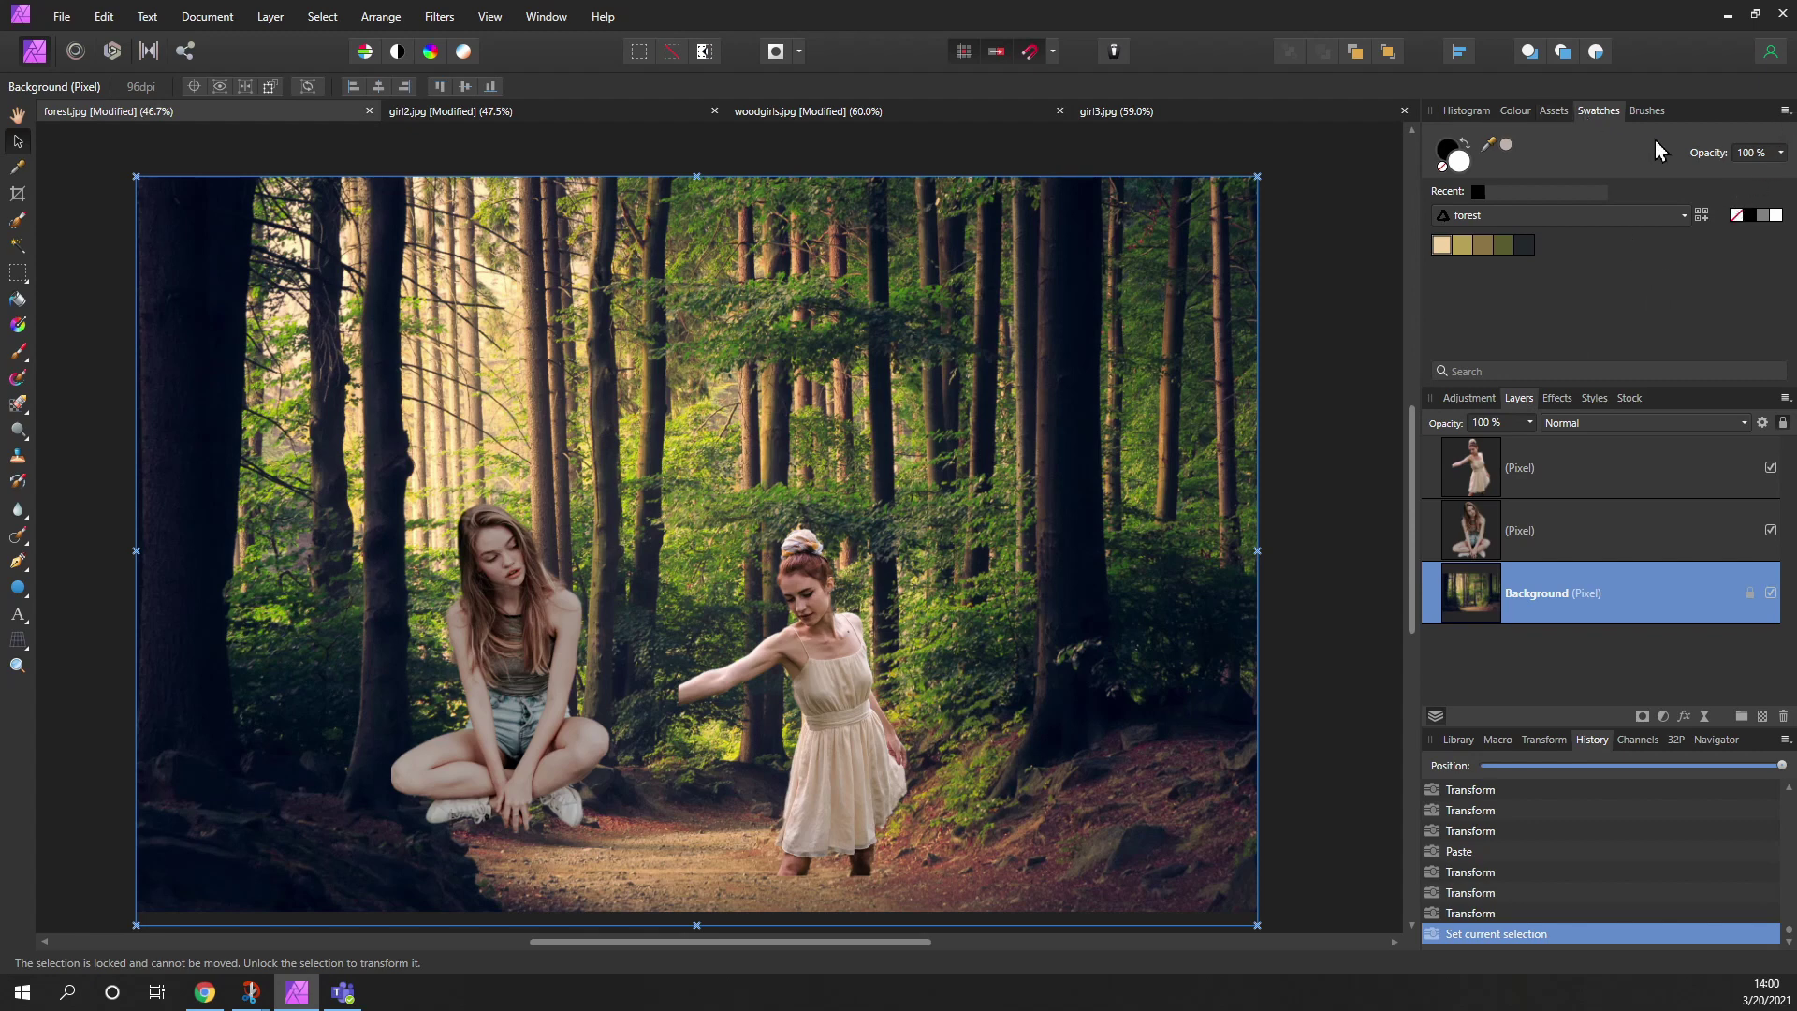
- Create the palette 'forest 2' from forest.jpg with Create Palette from Image, using 5 colours
click(1785, 111)
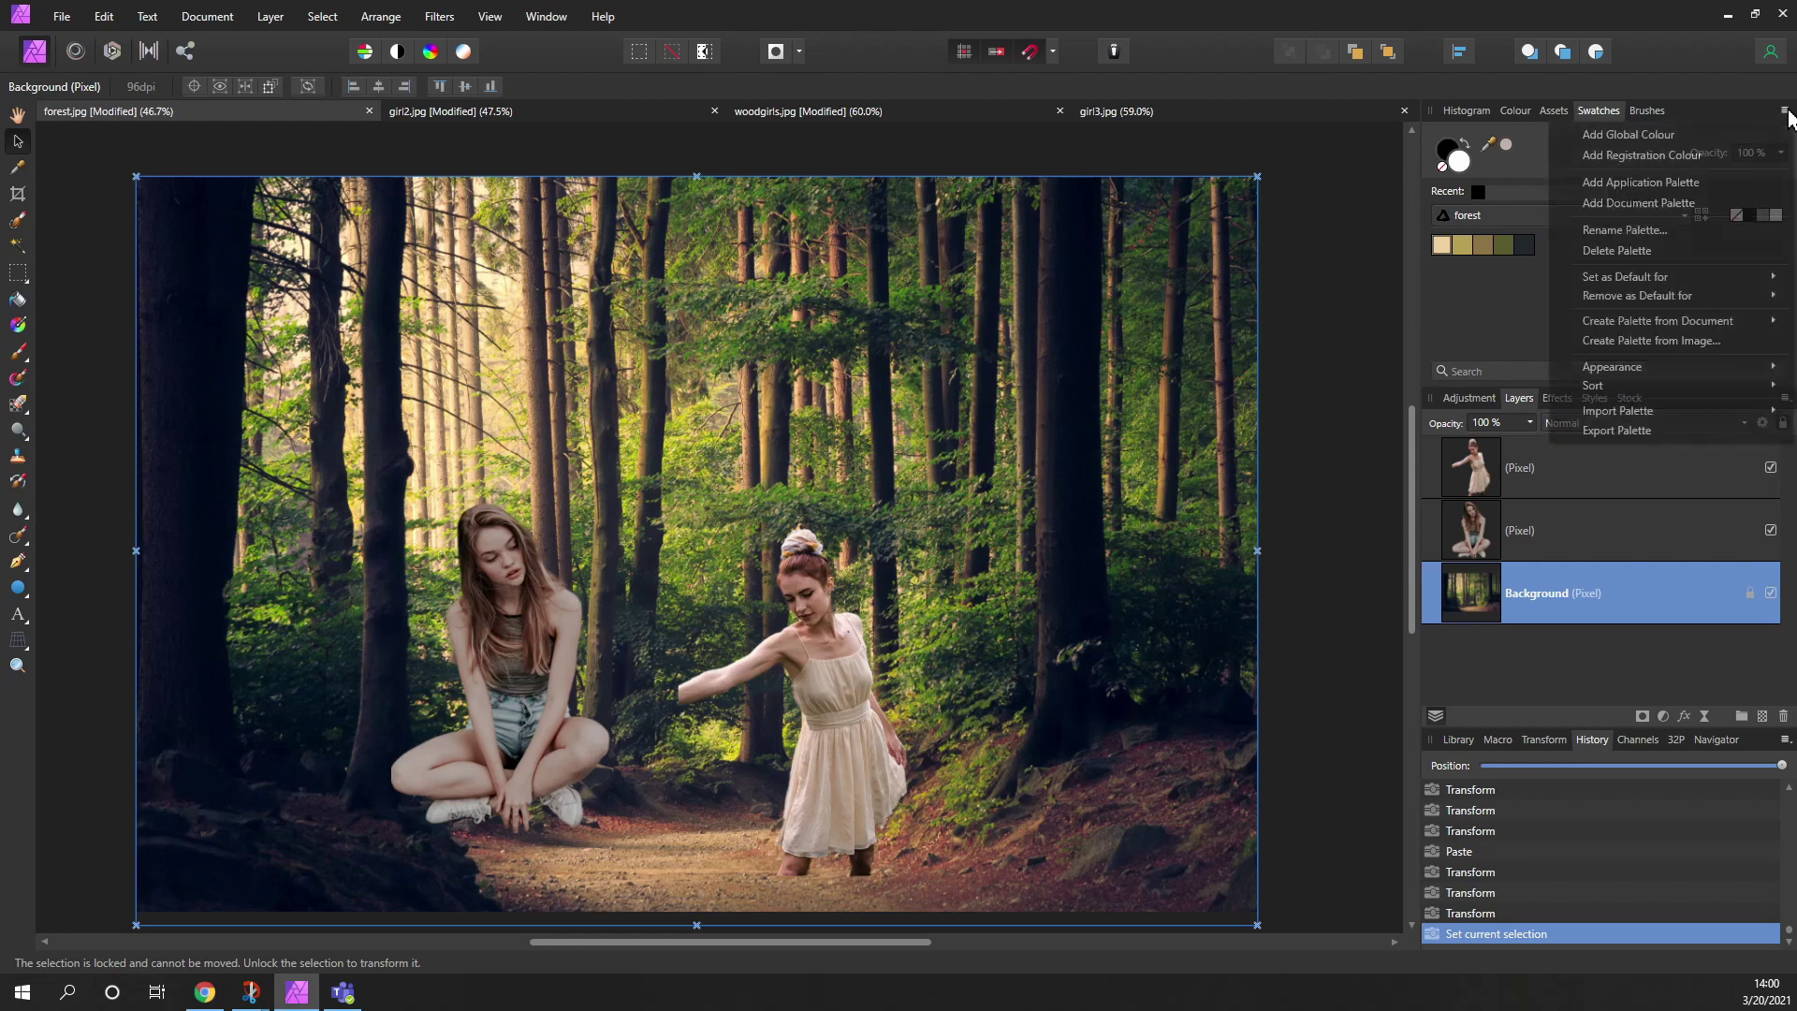
click(1651, 341)
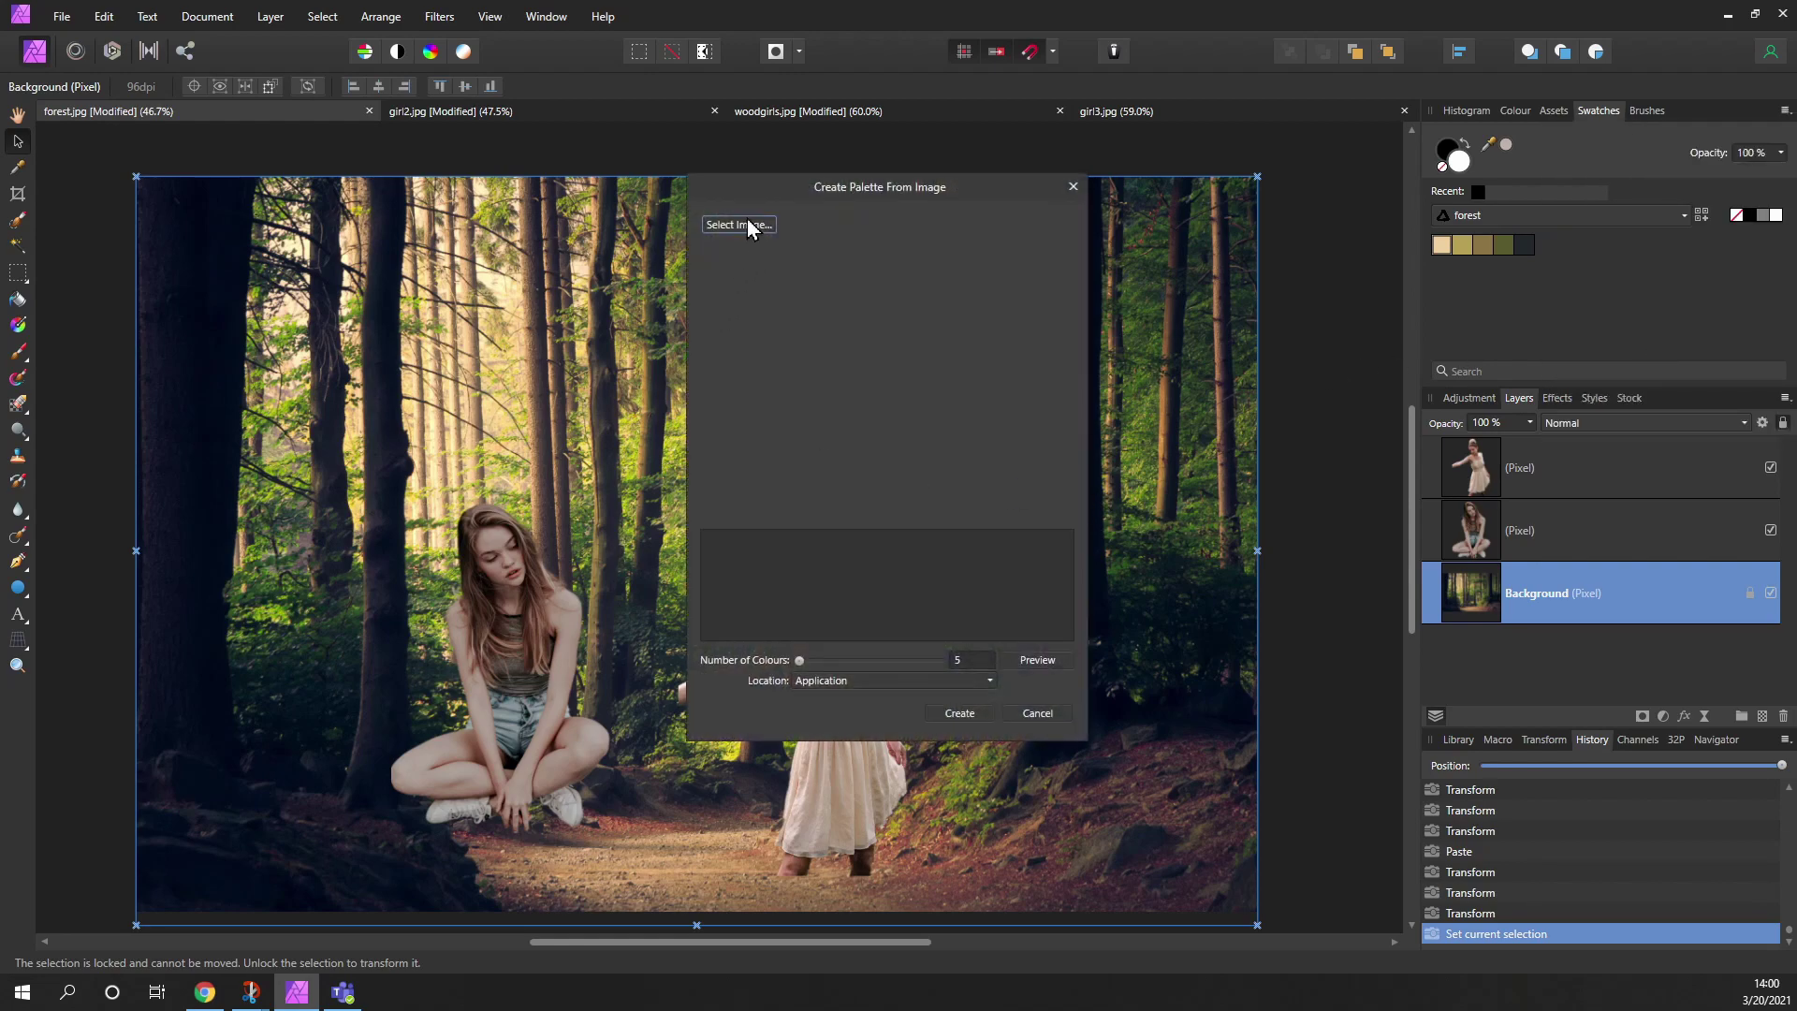
double_click(645, 268)
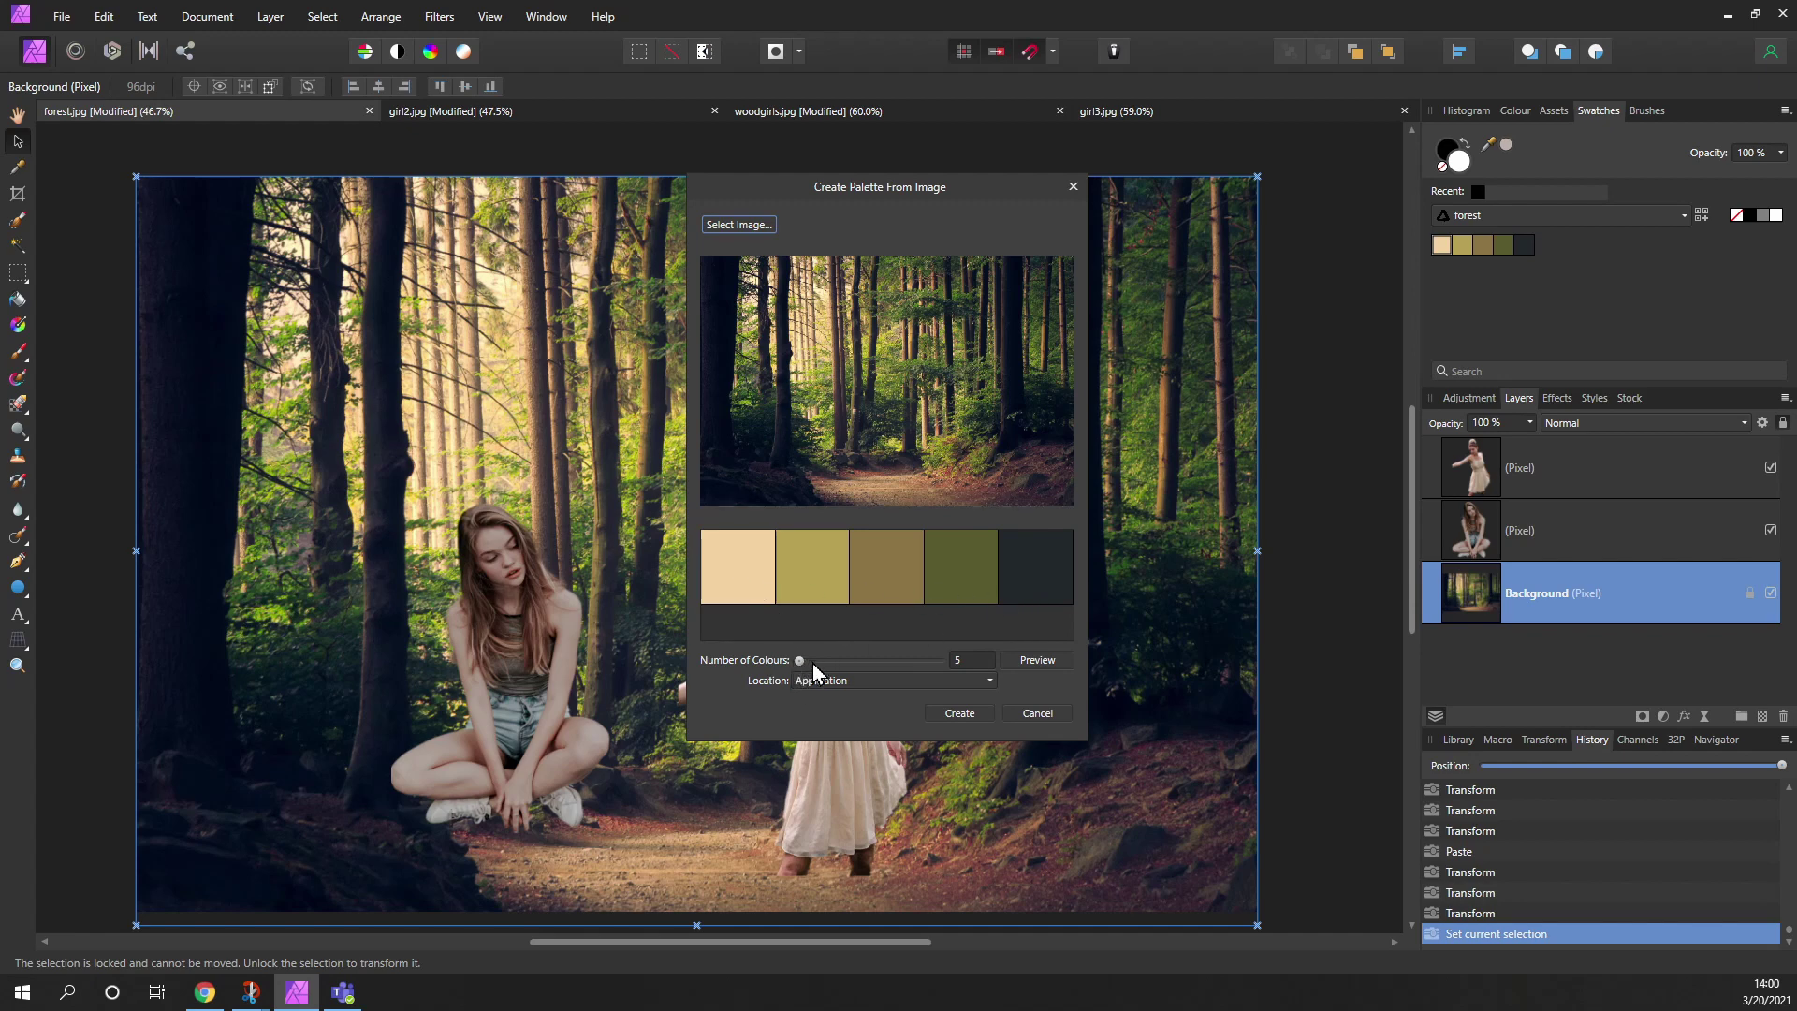
drag(800, 661, 823, 661)
click(1037, 660)
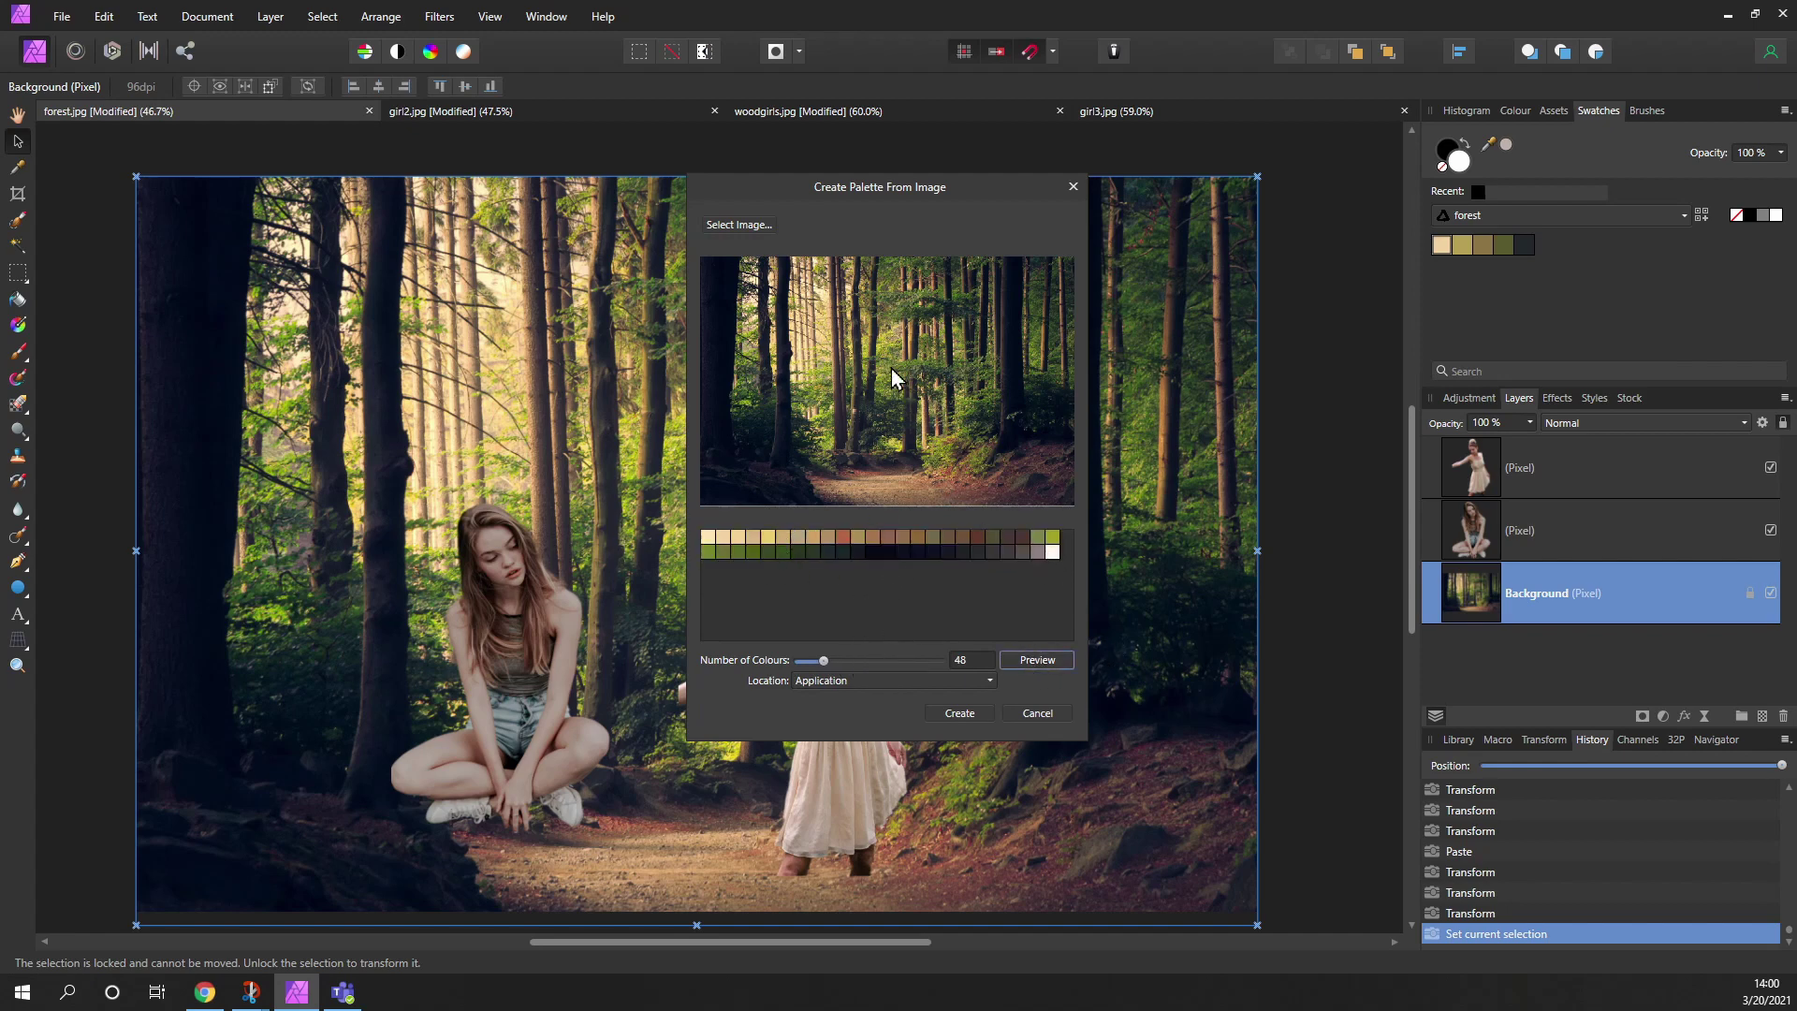
click(823, 661)
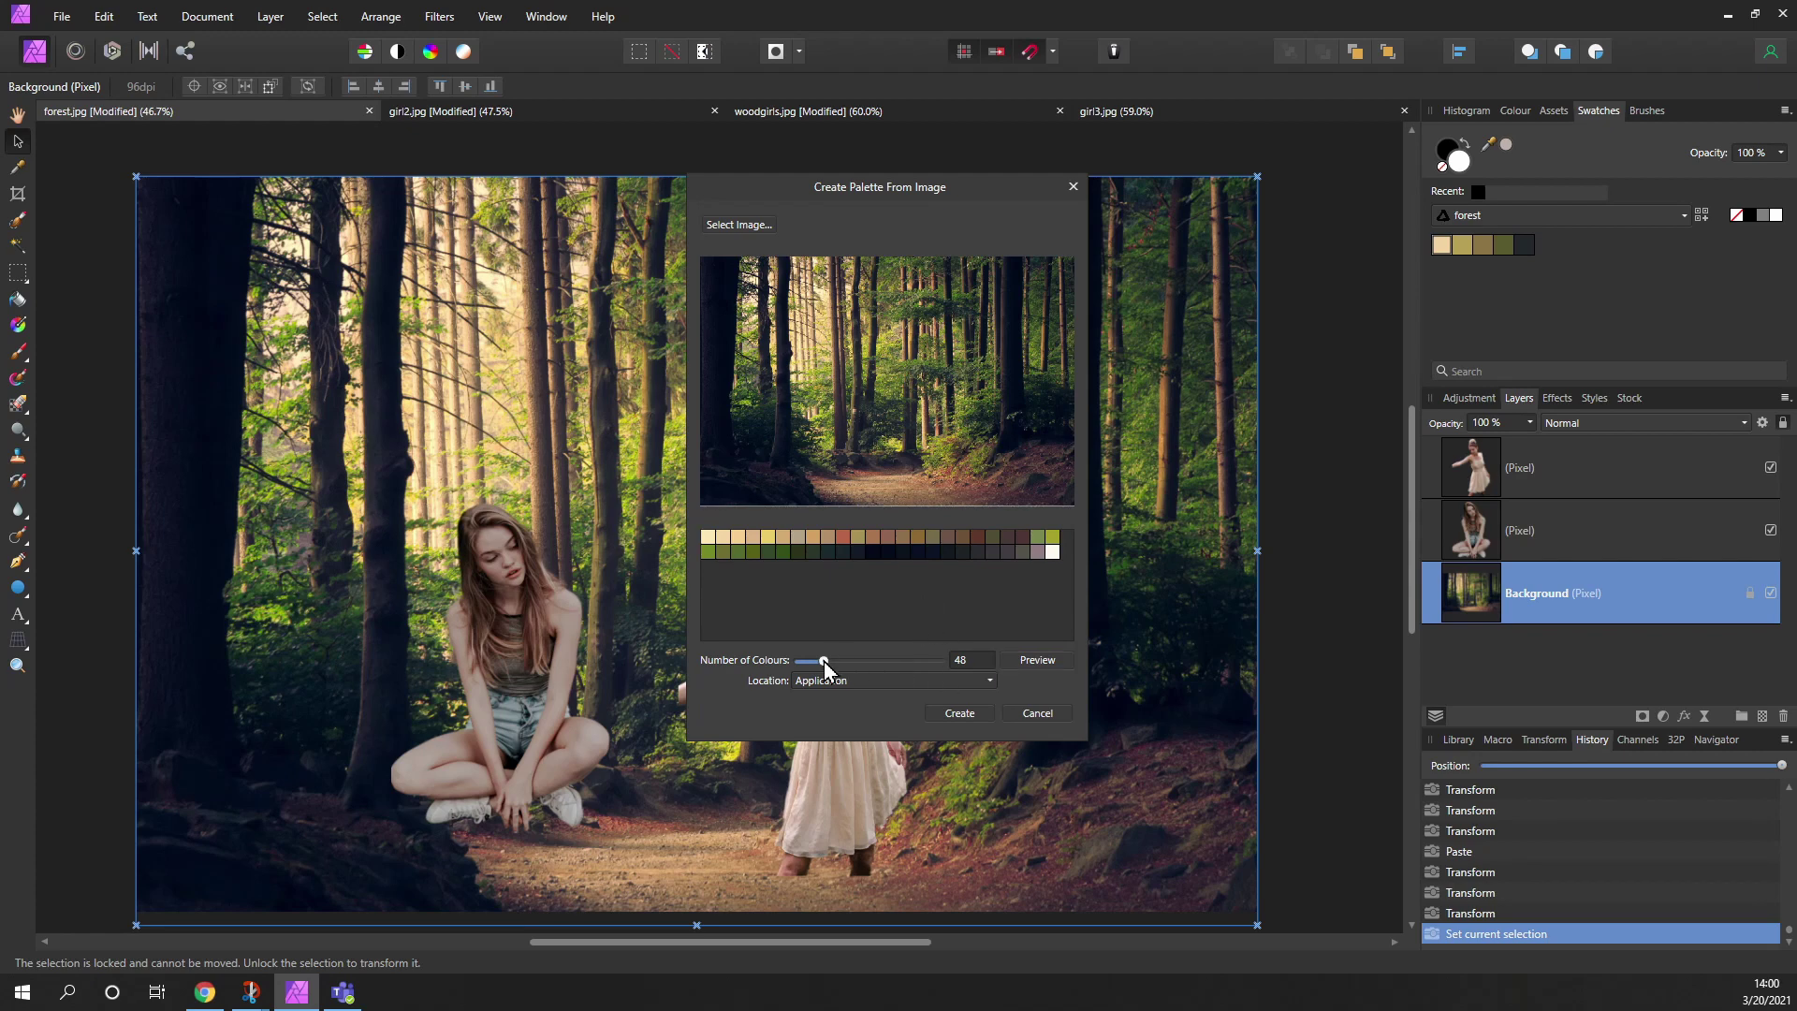
double_click(980, 666)
text(5)
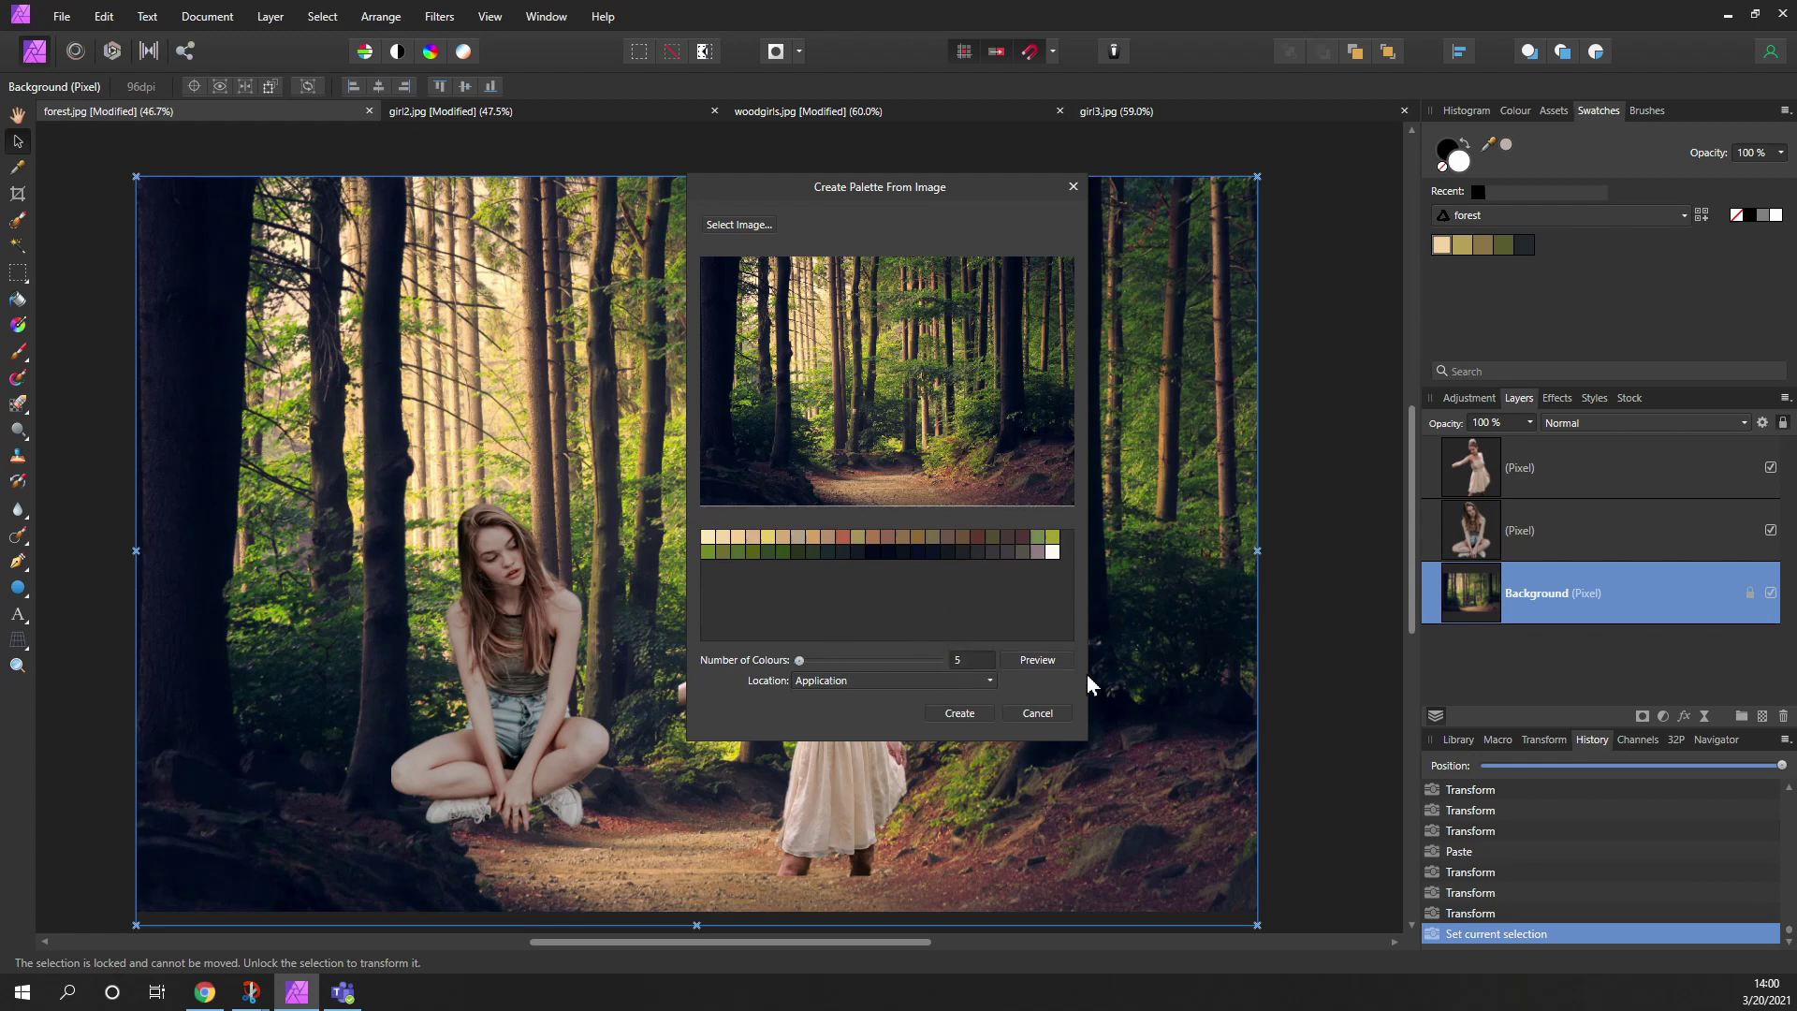
click(1039, 660)
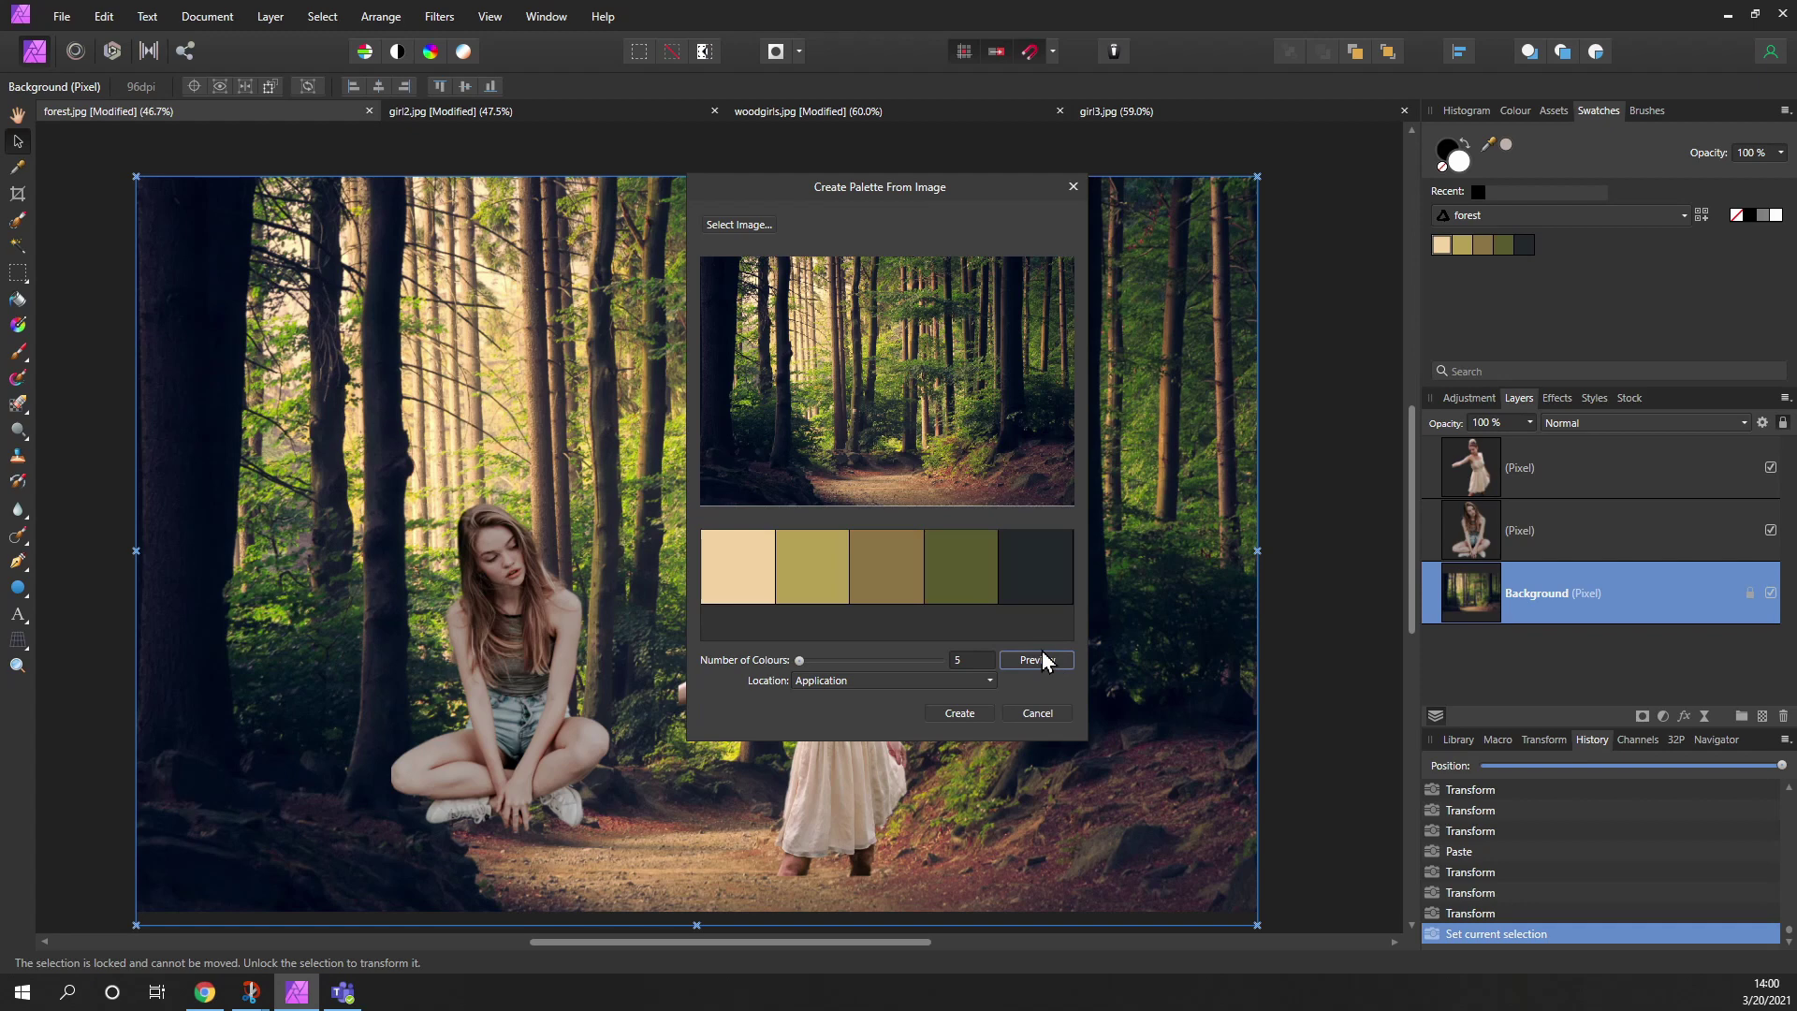
click(968, 715)
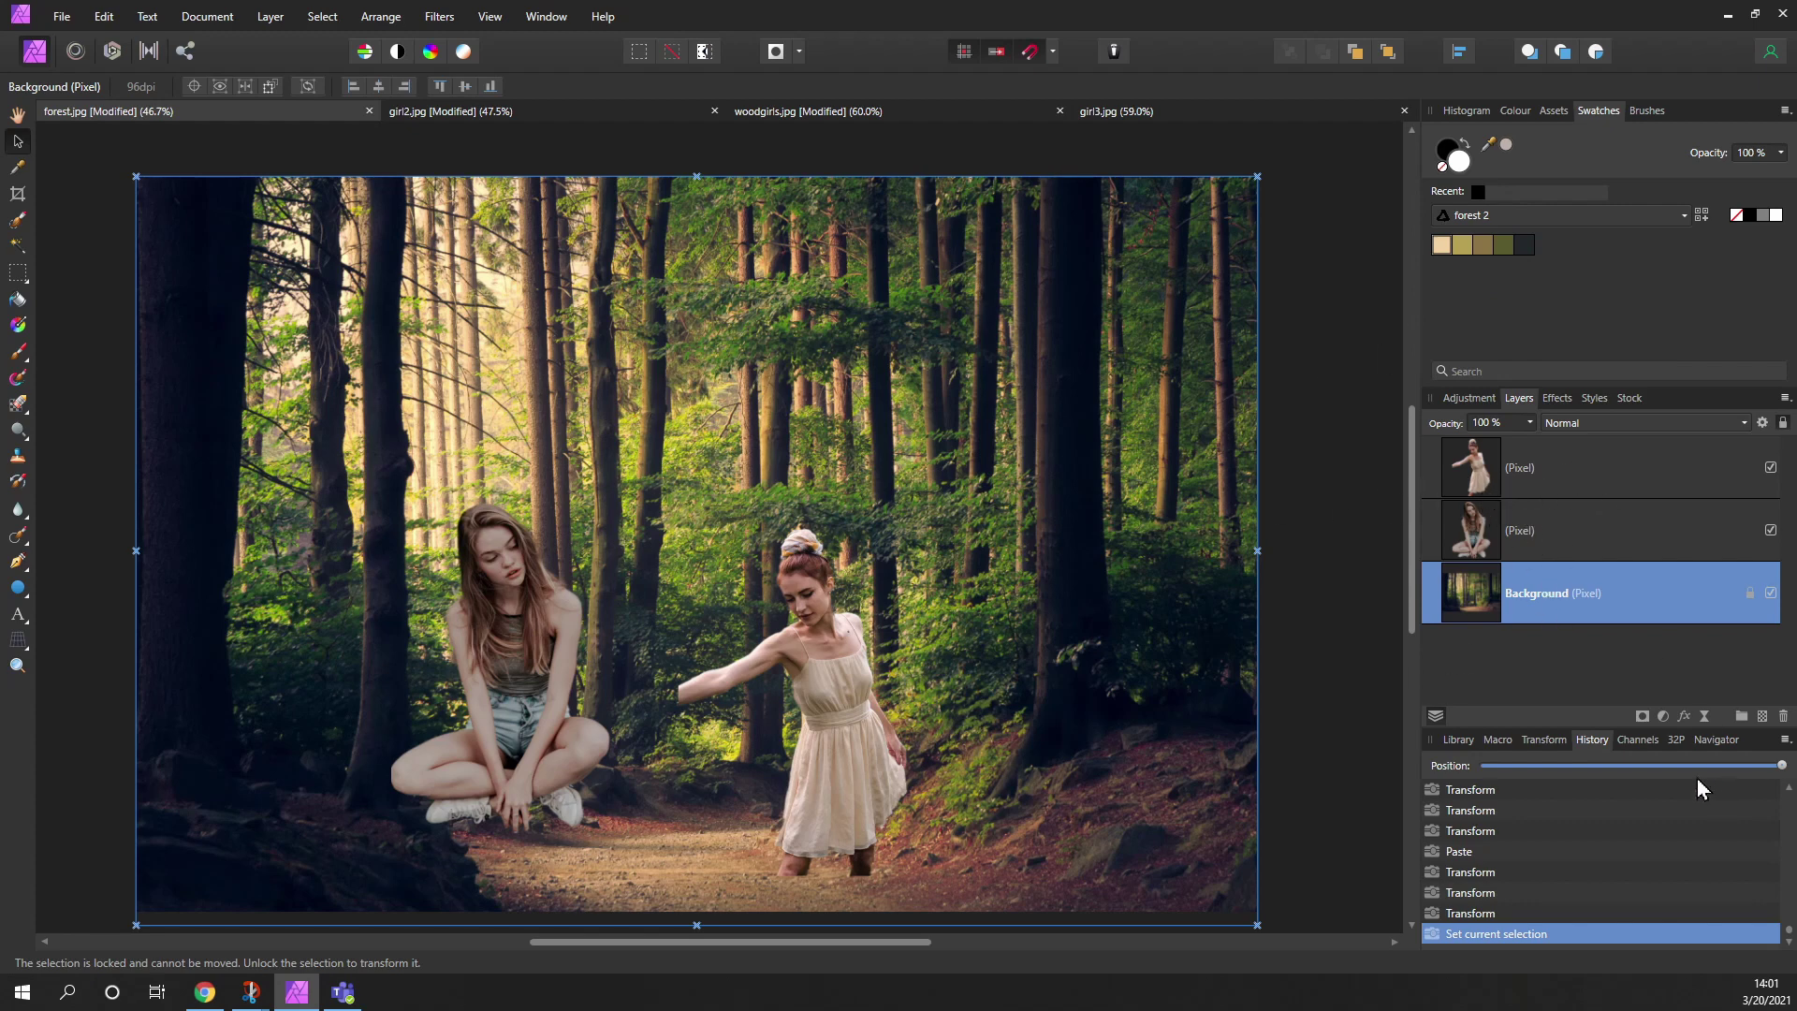
- Add a Gradient Map adjustment and move it above both women's layers
click(1664, 717)
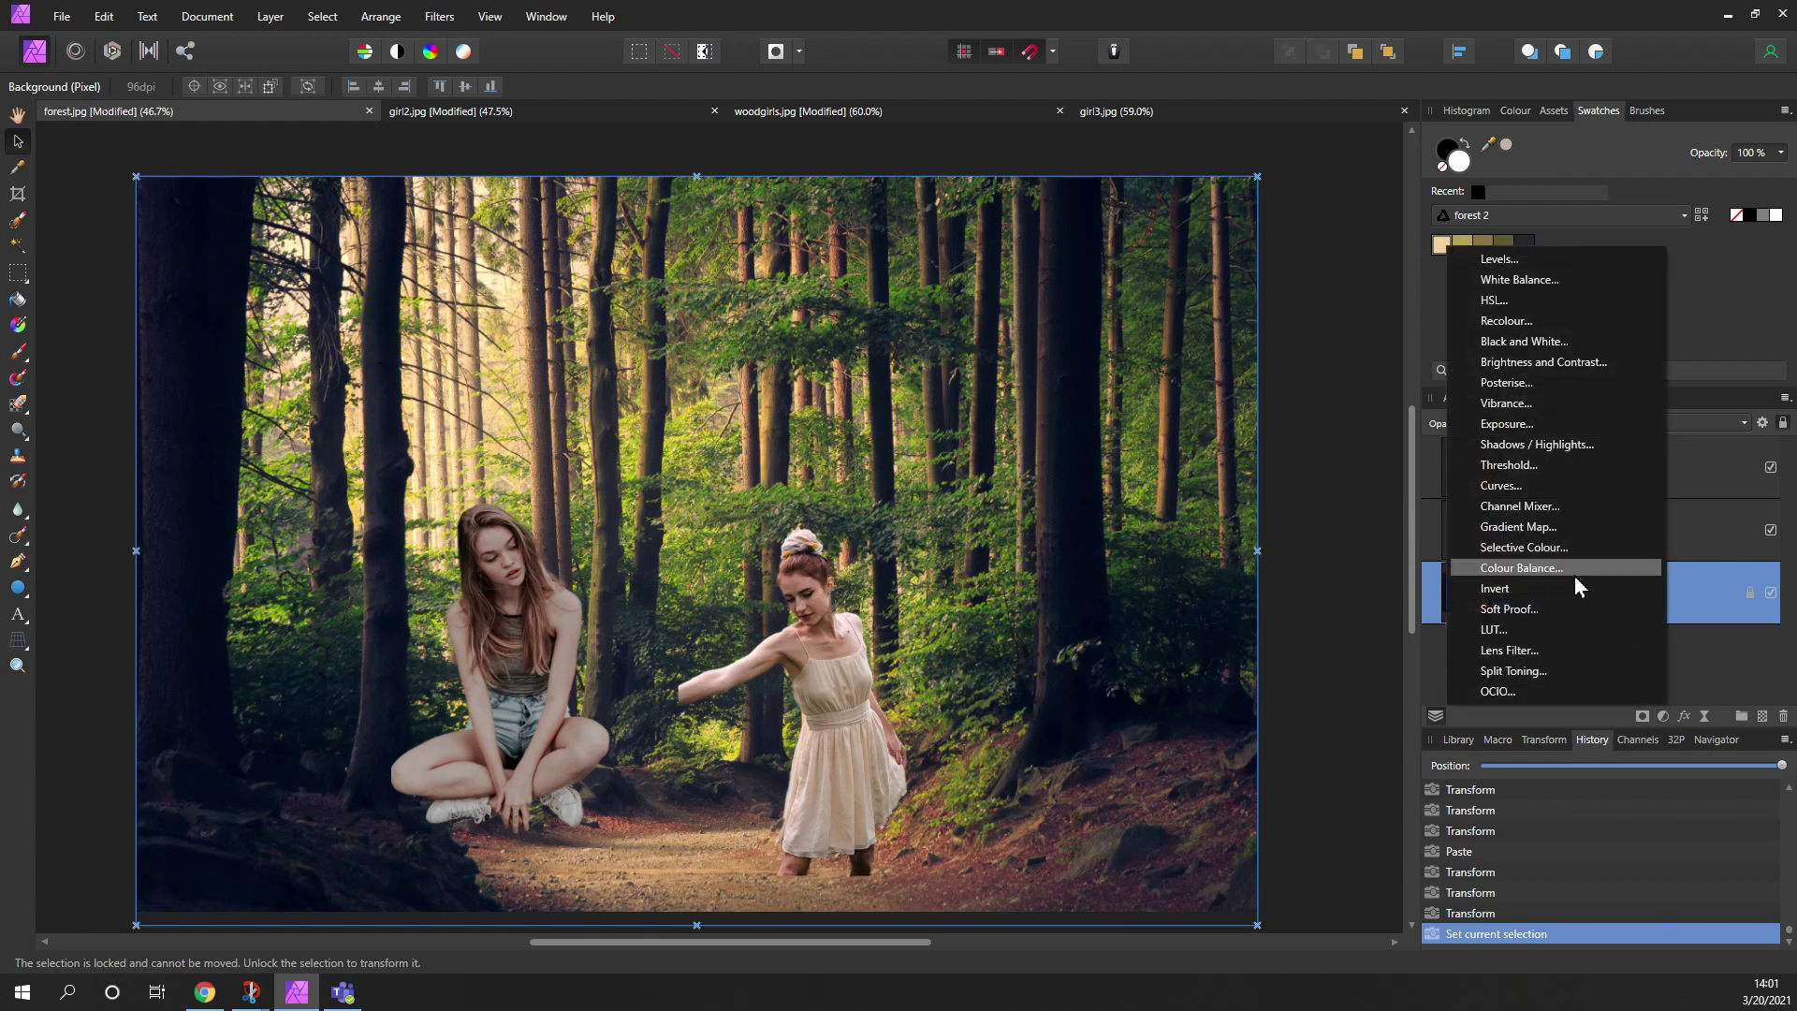
click(1555, 530)
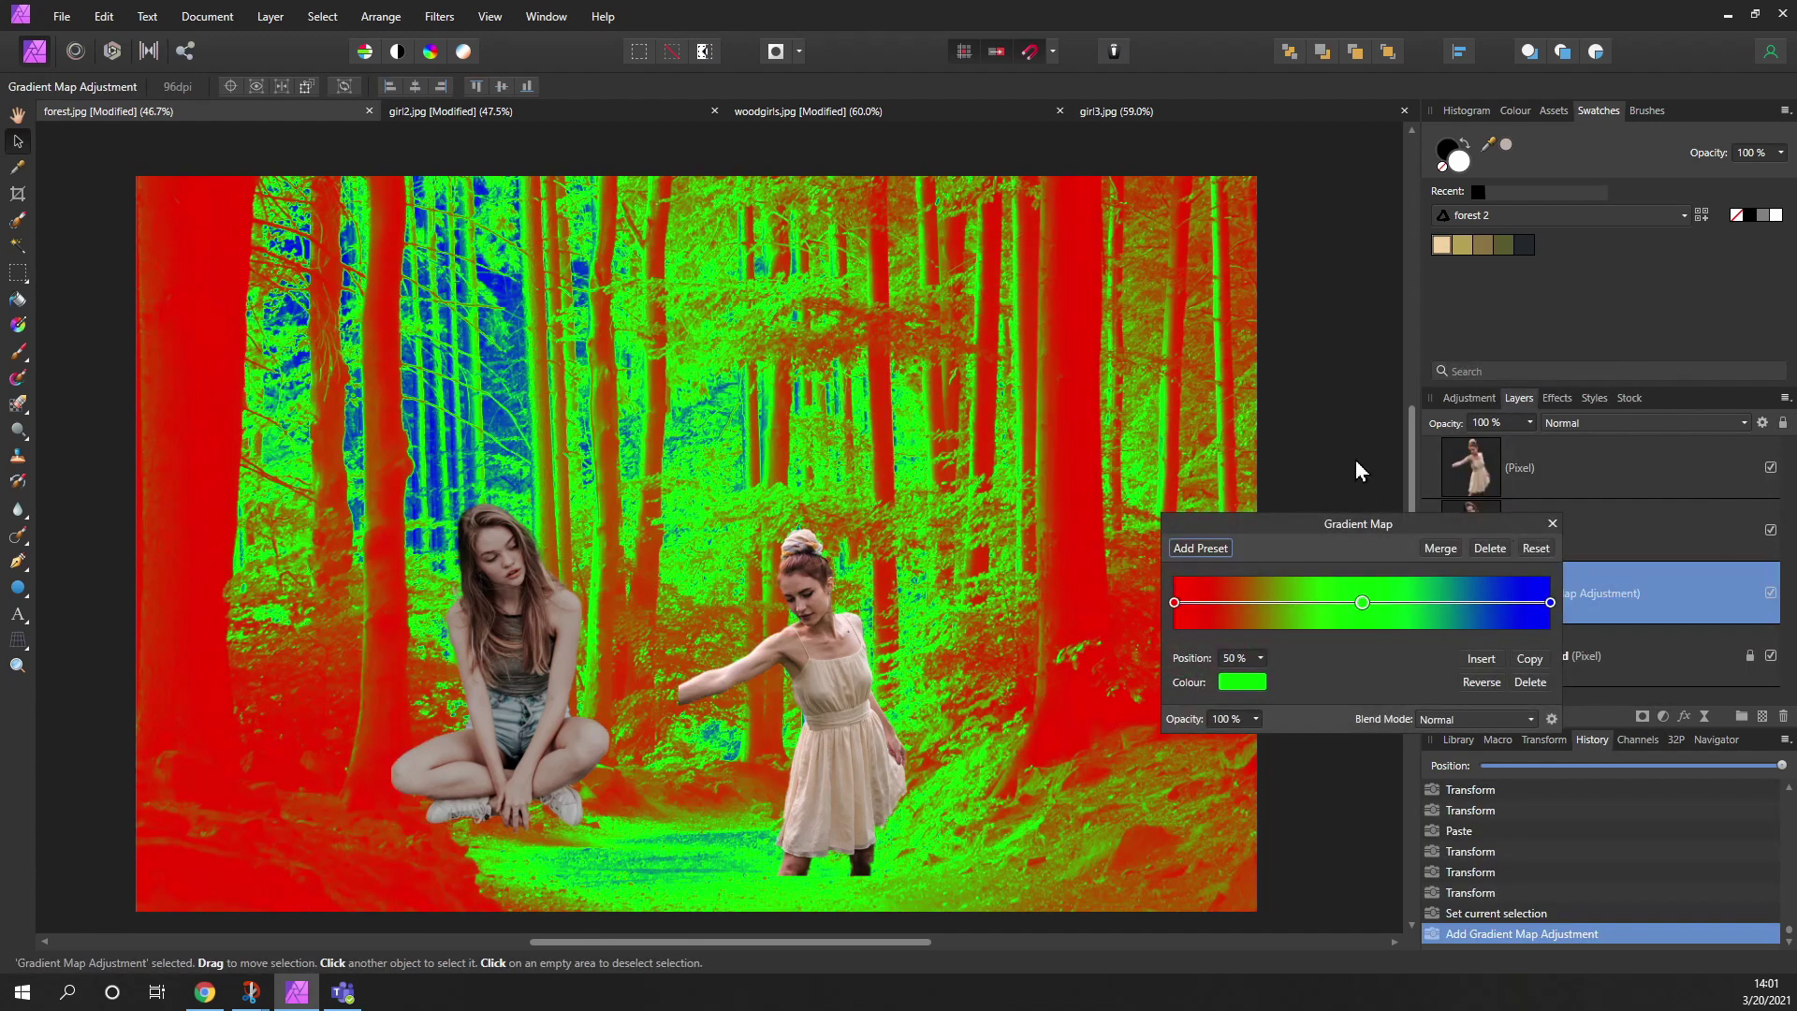
drag(1323, 520, 970, 512)
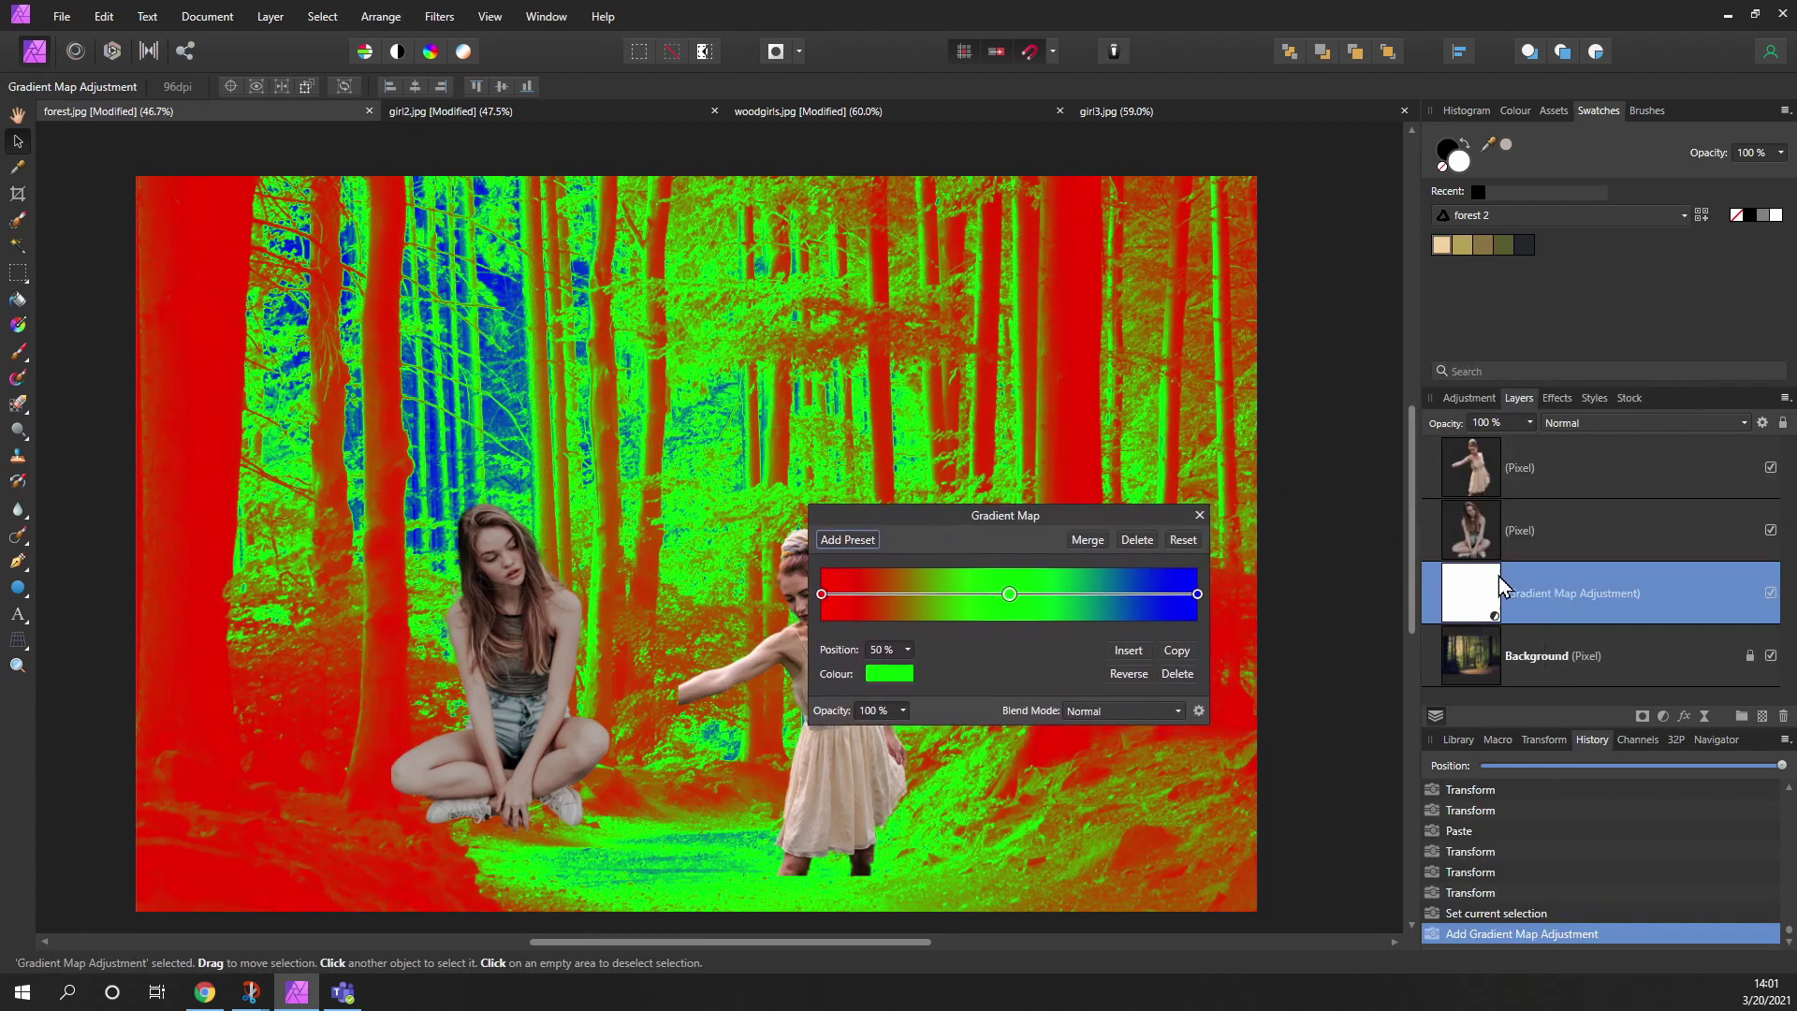
drag(1470, 529, 1469, 455)
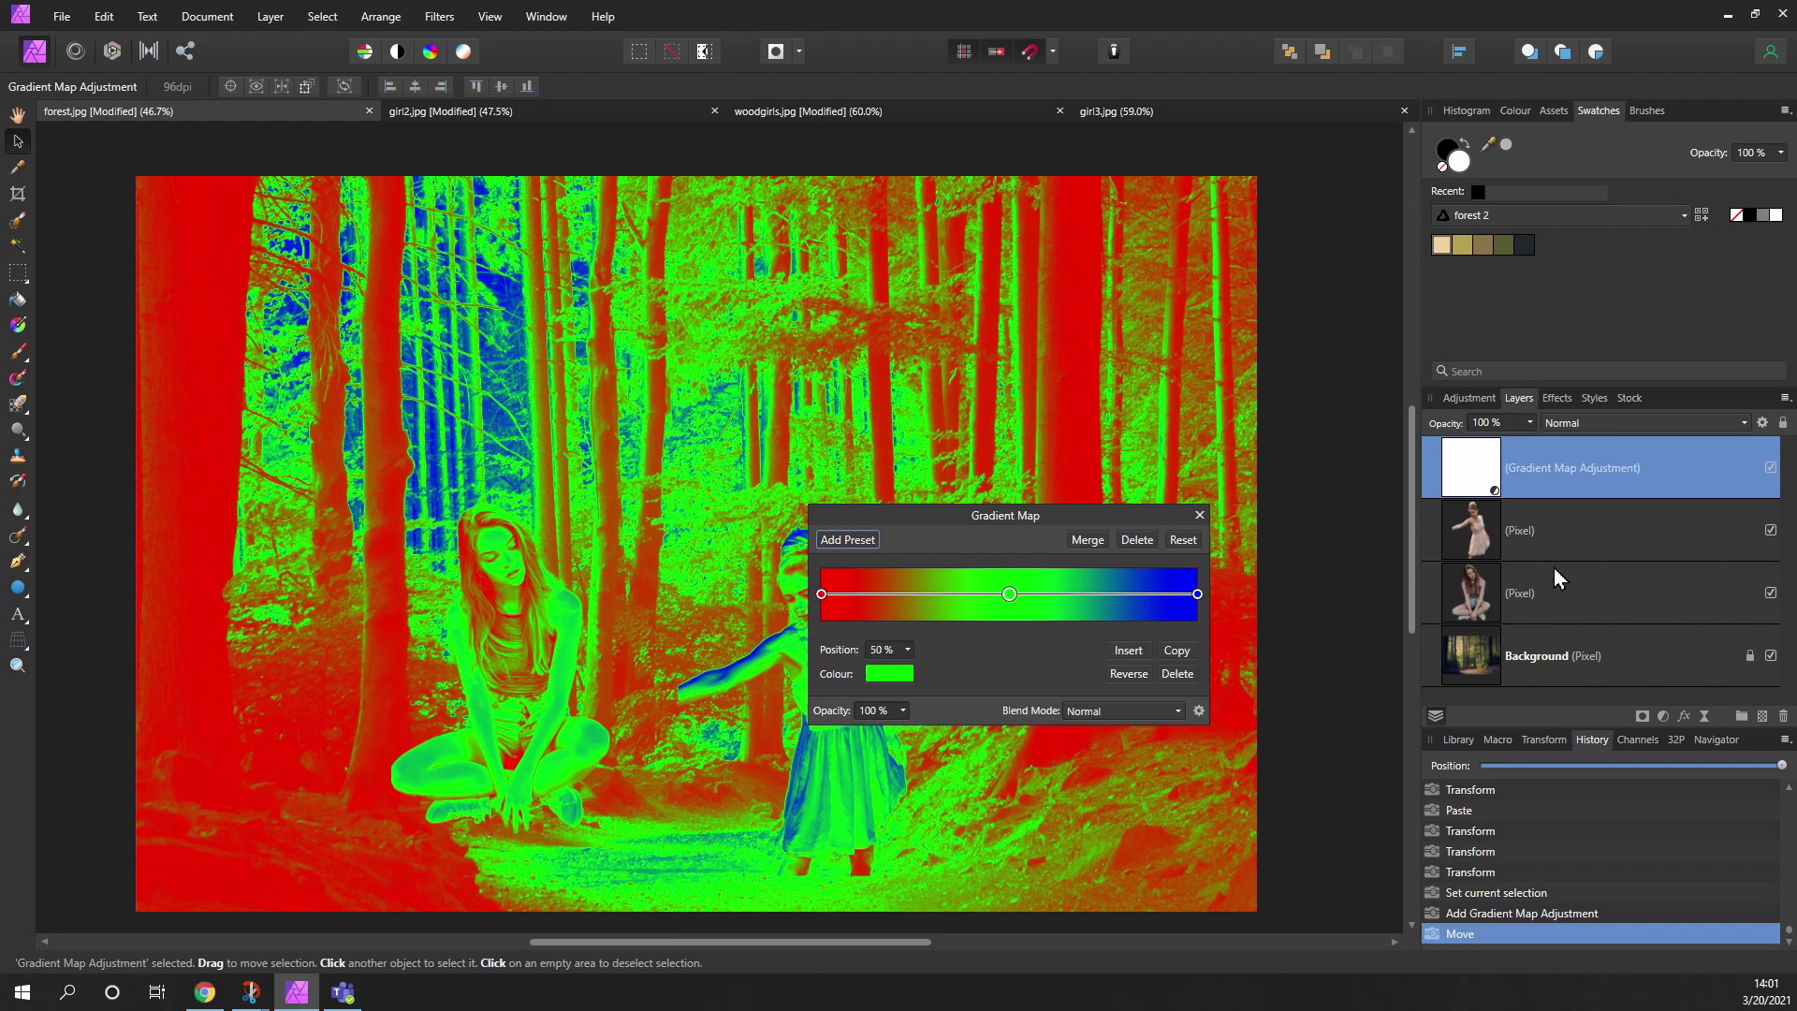
- Group the gradient map with both women's Pixel layers and shift the pair right and slightly up
shift+click(1544, 593)
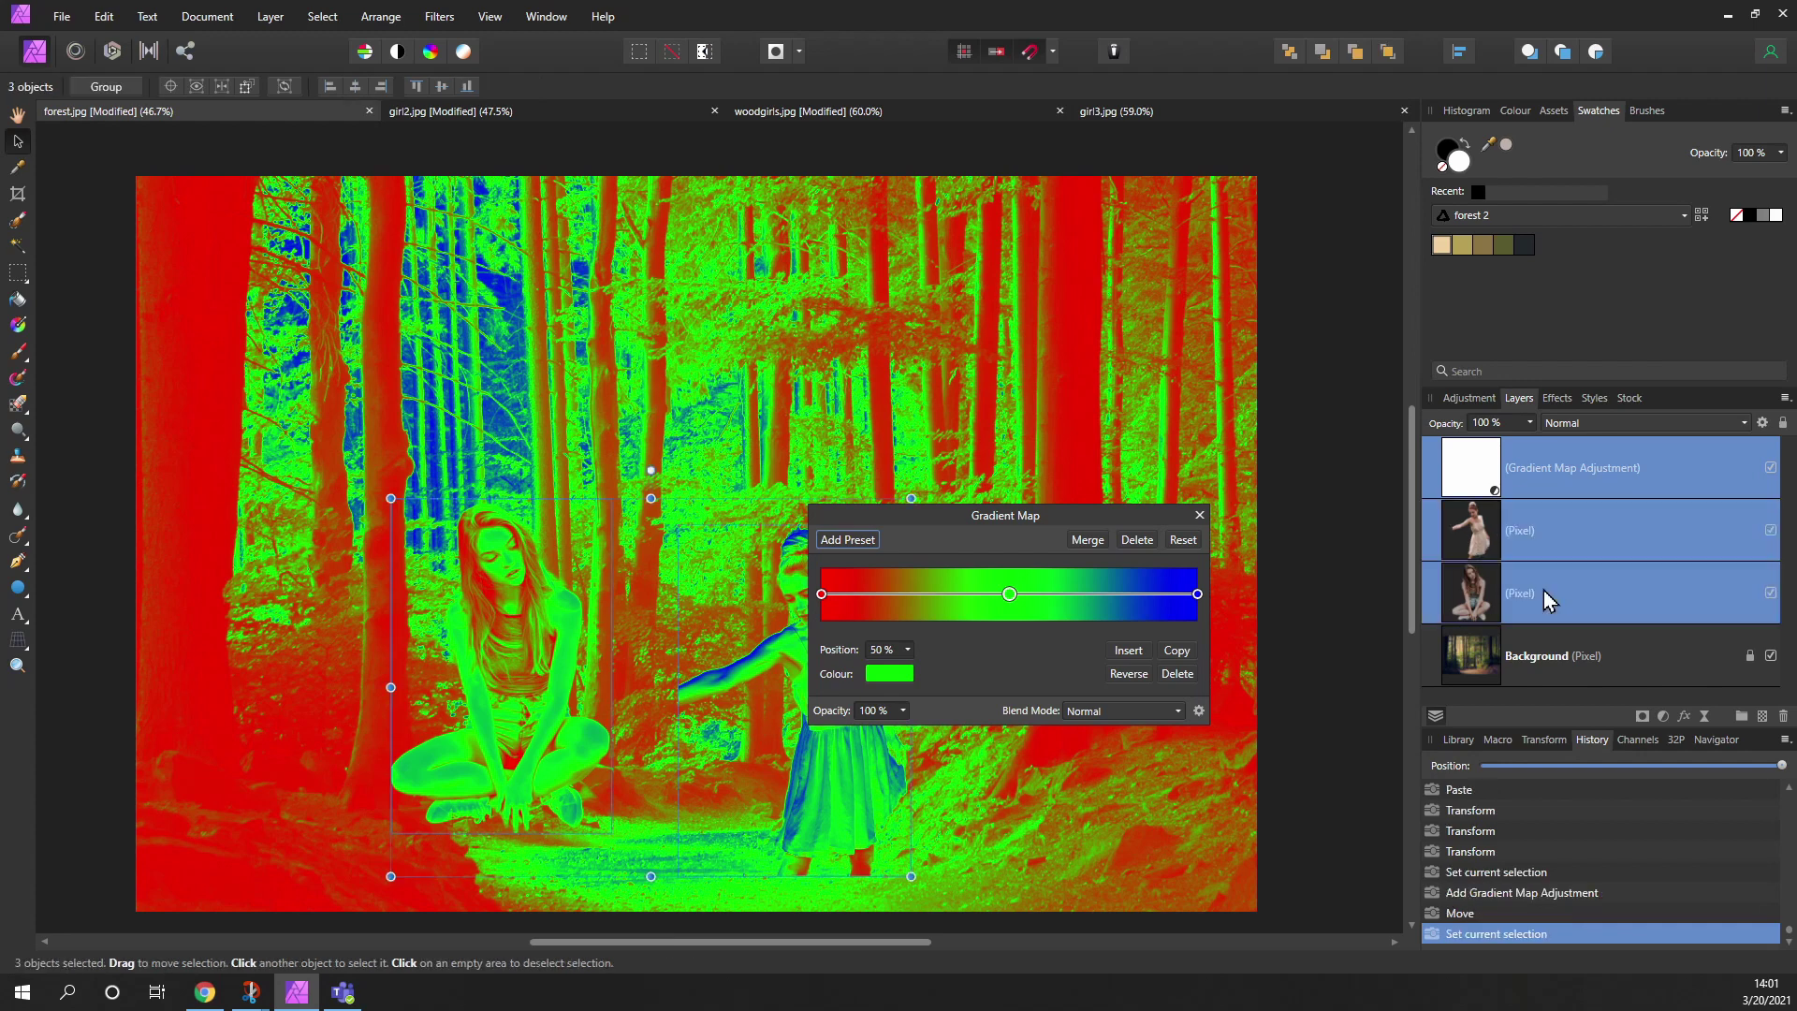
right_click(1537, 520)
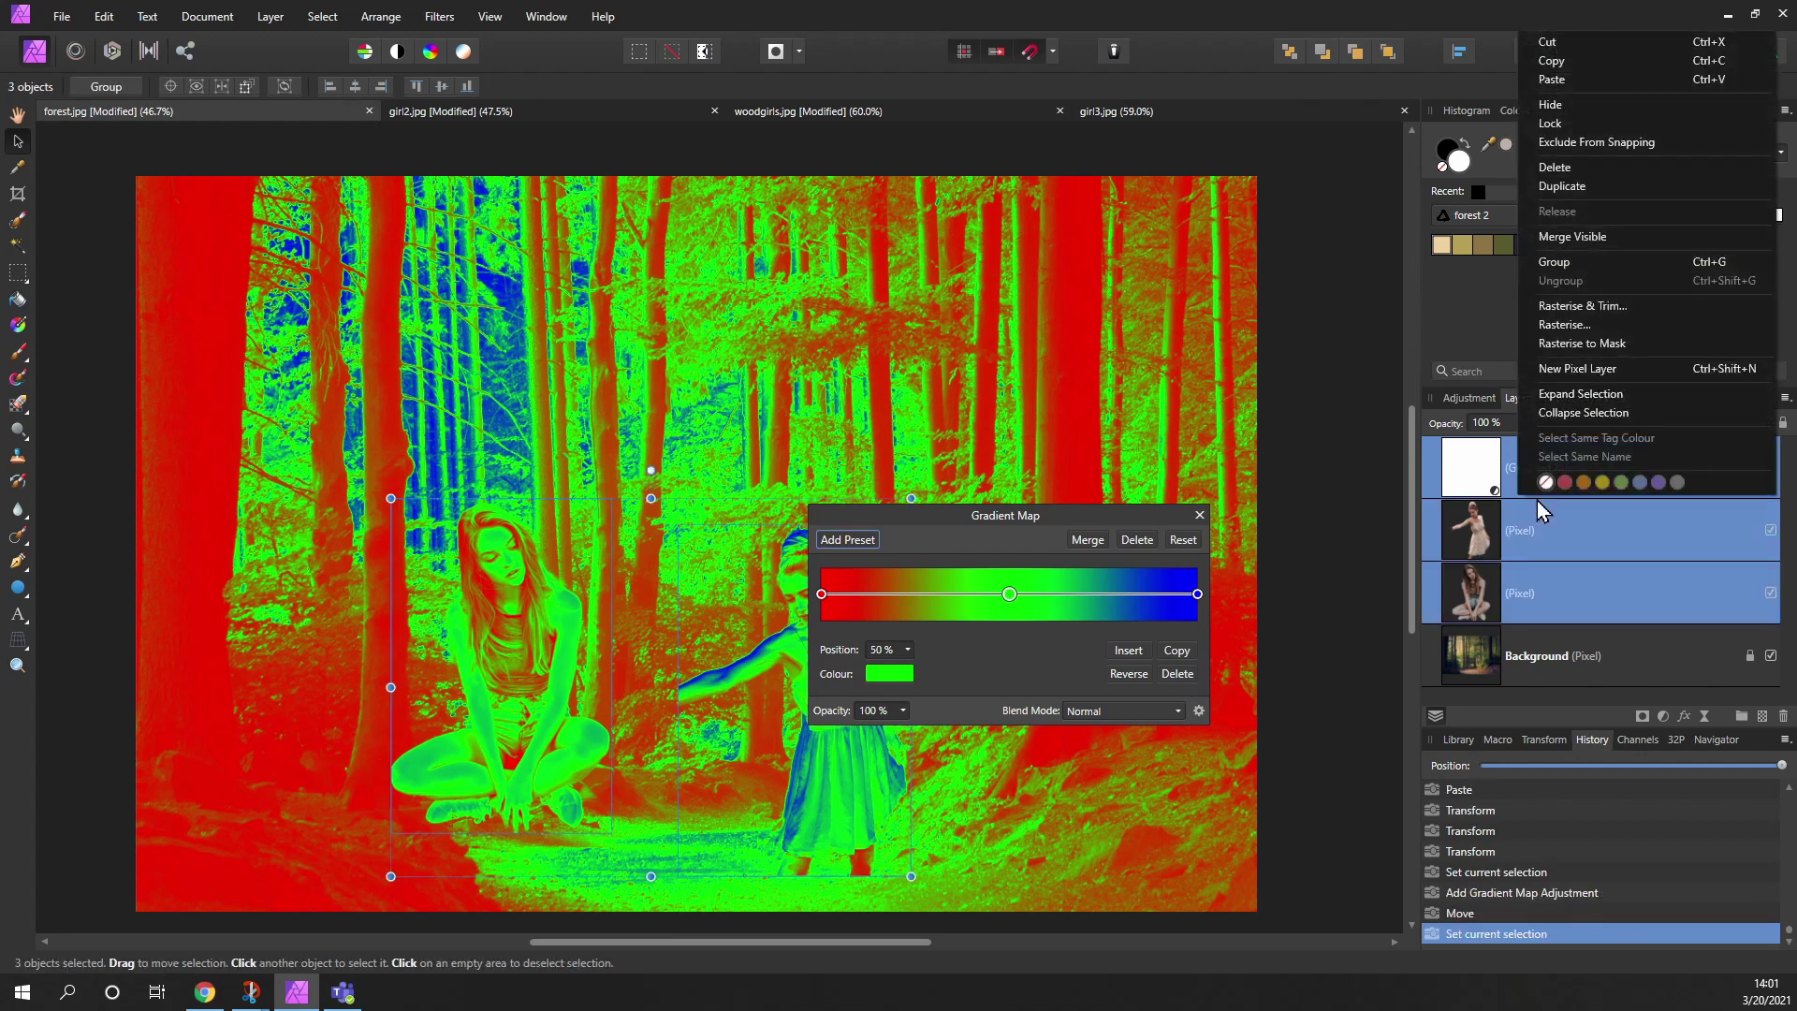
click(1575, 260)
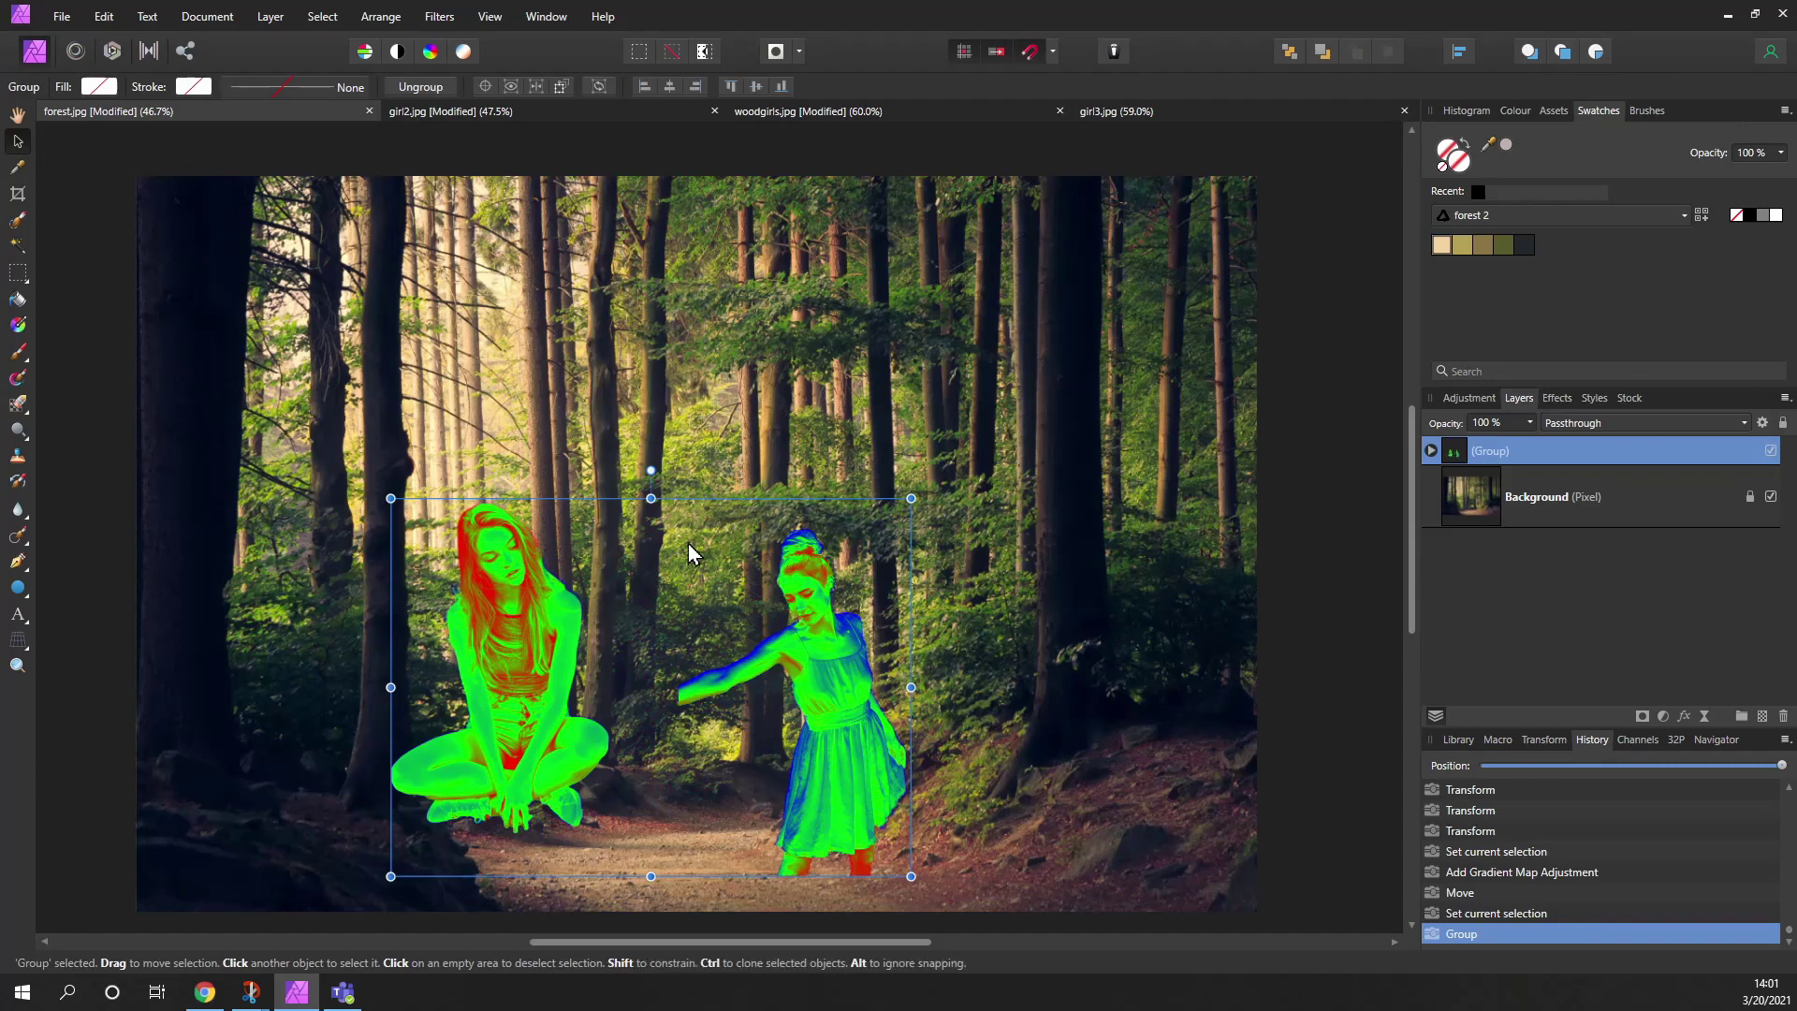
drag(671, 588, 761, 552)
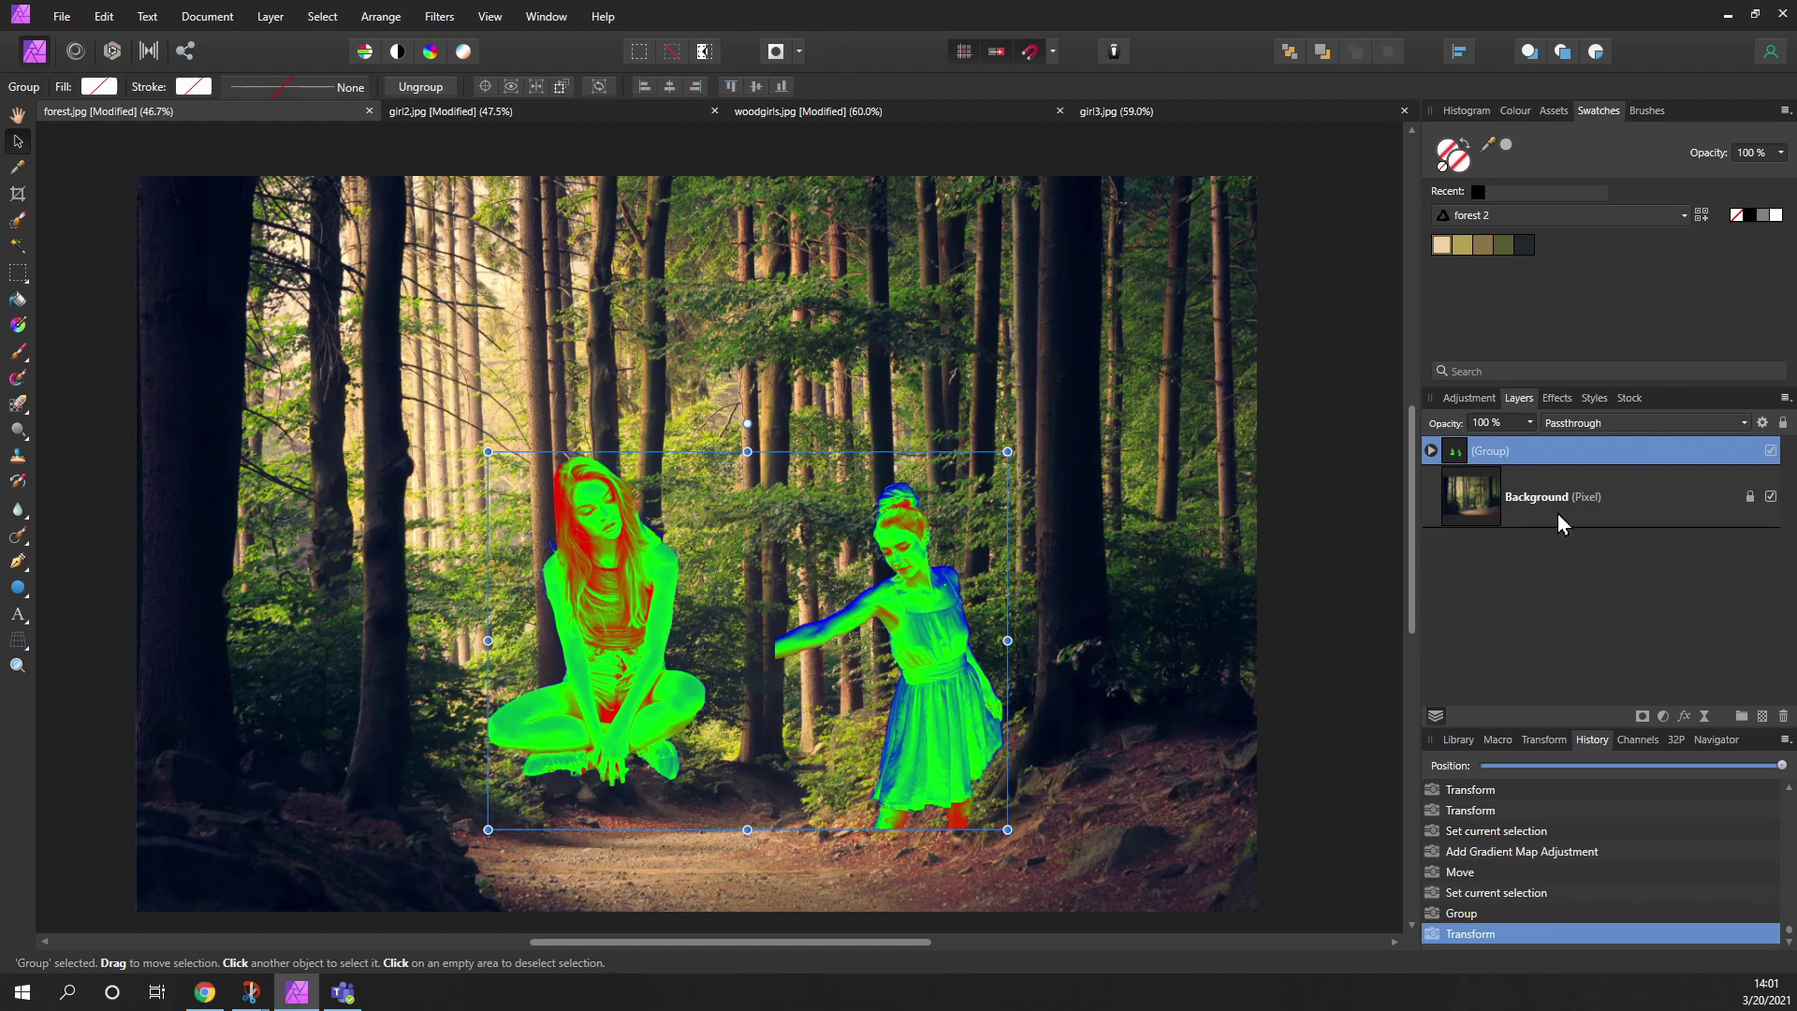
- Insert new stops at 75% and 25% in the women's Gradient Map settings
click(1431, 451)
double_click(1496, 492)
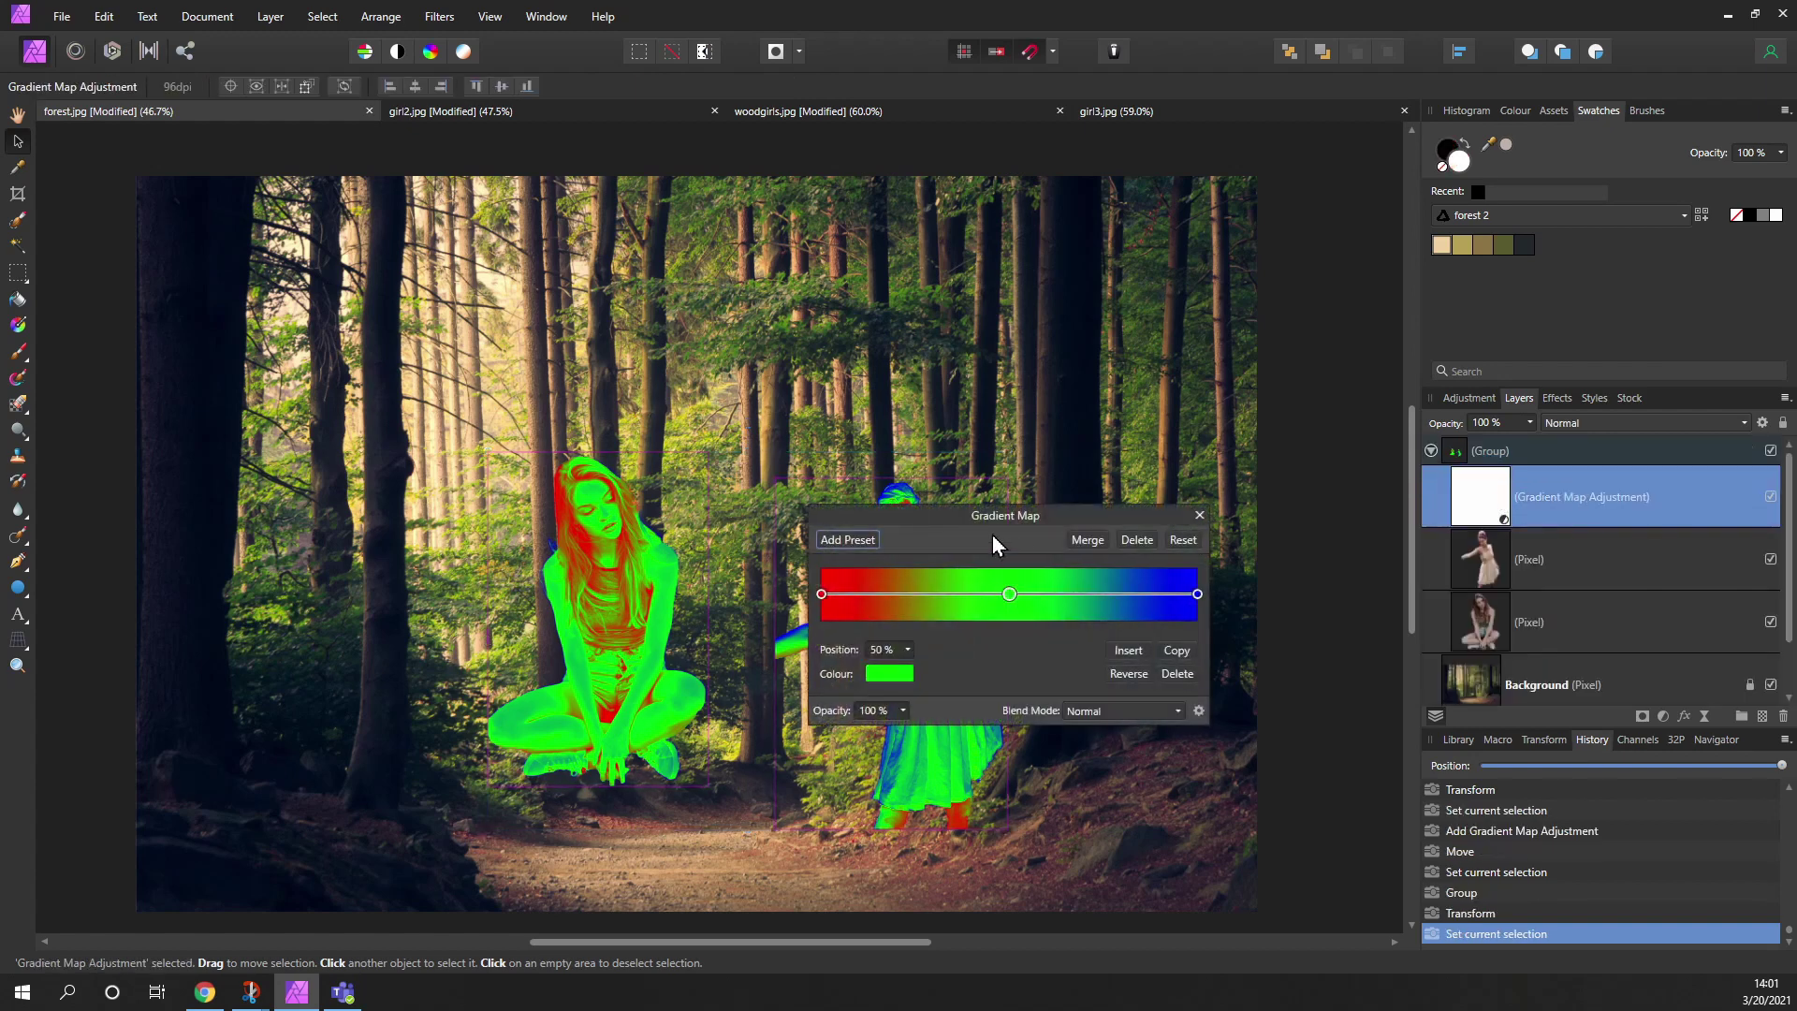
drag(1003, 514, 1142, 623)
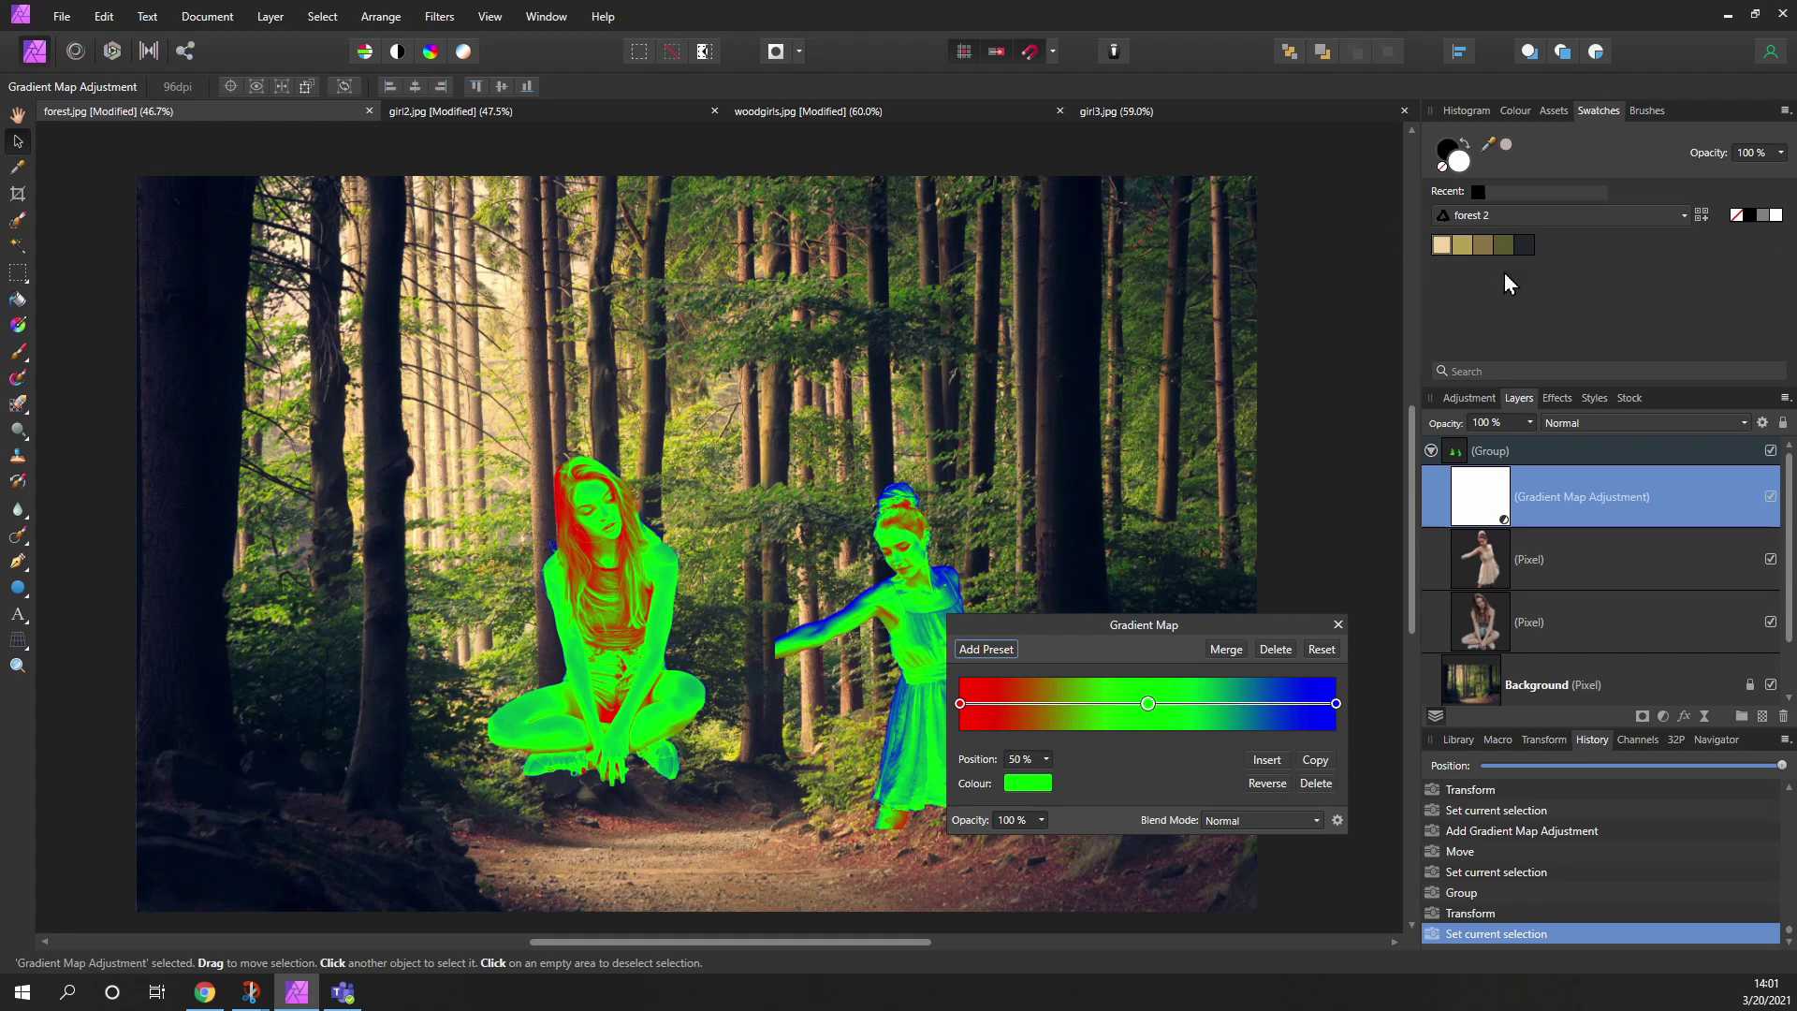
click(1271, 761)
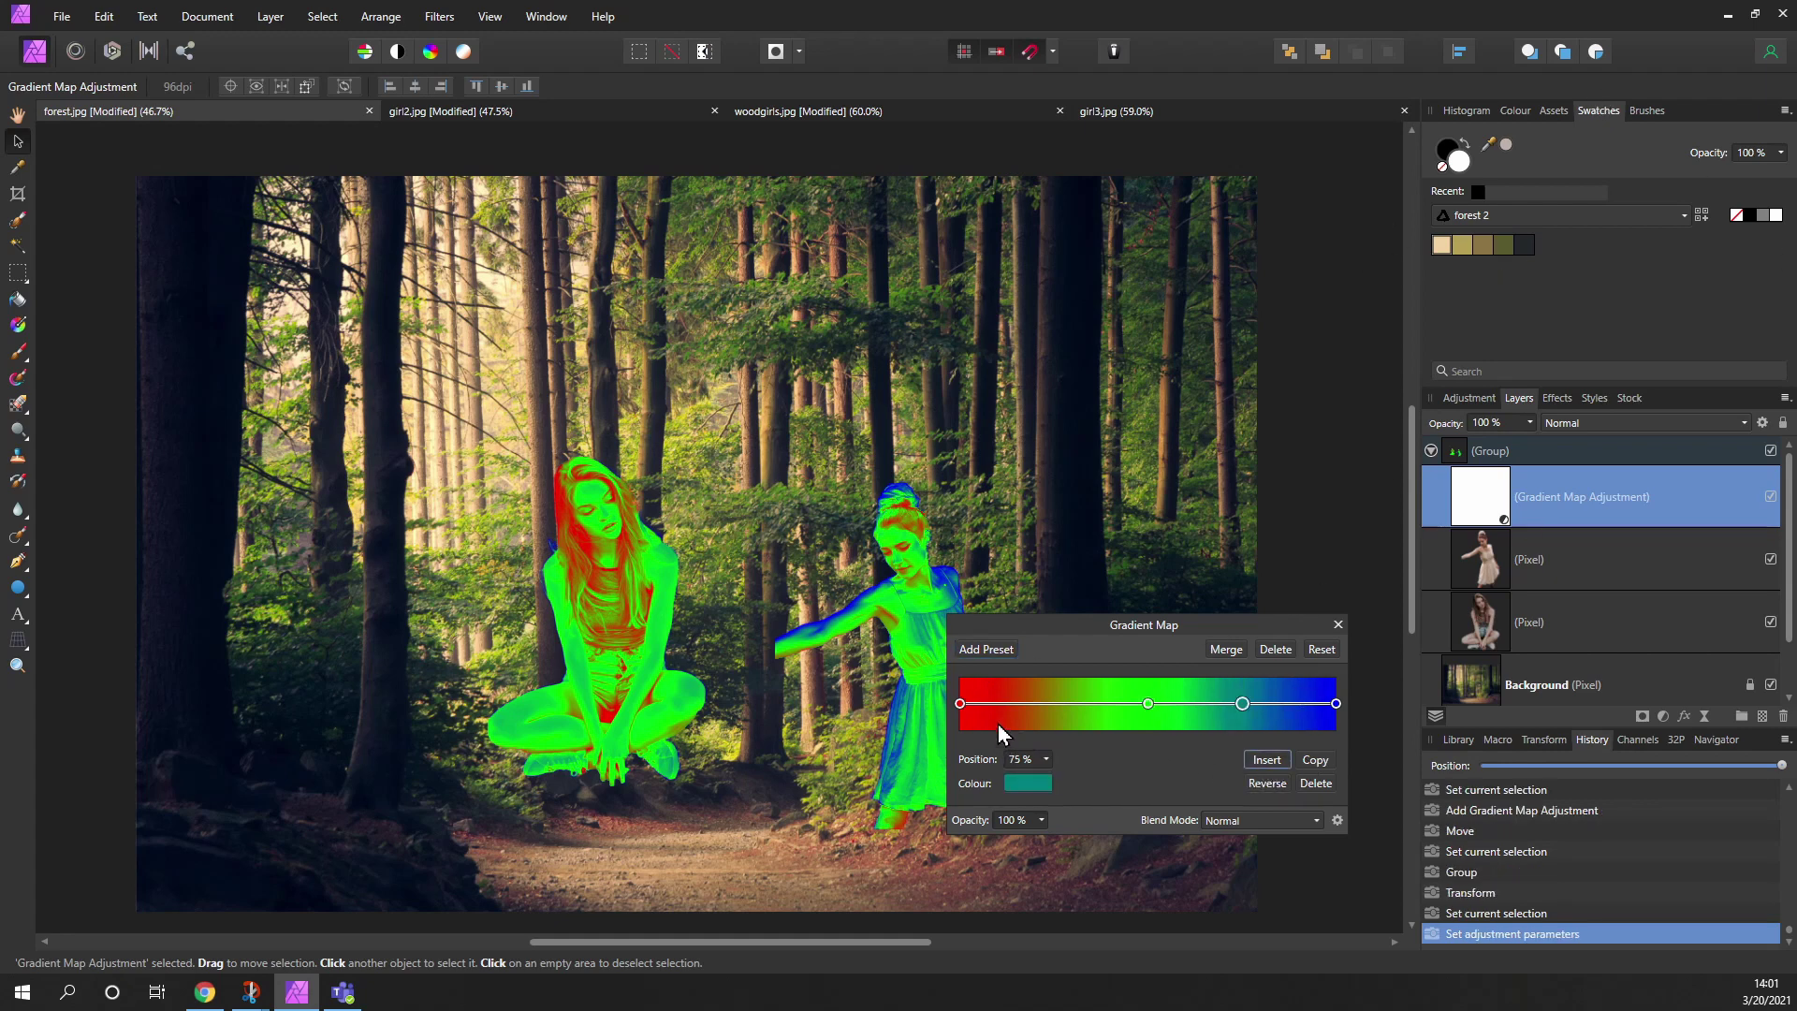
click(960, 703)
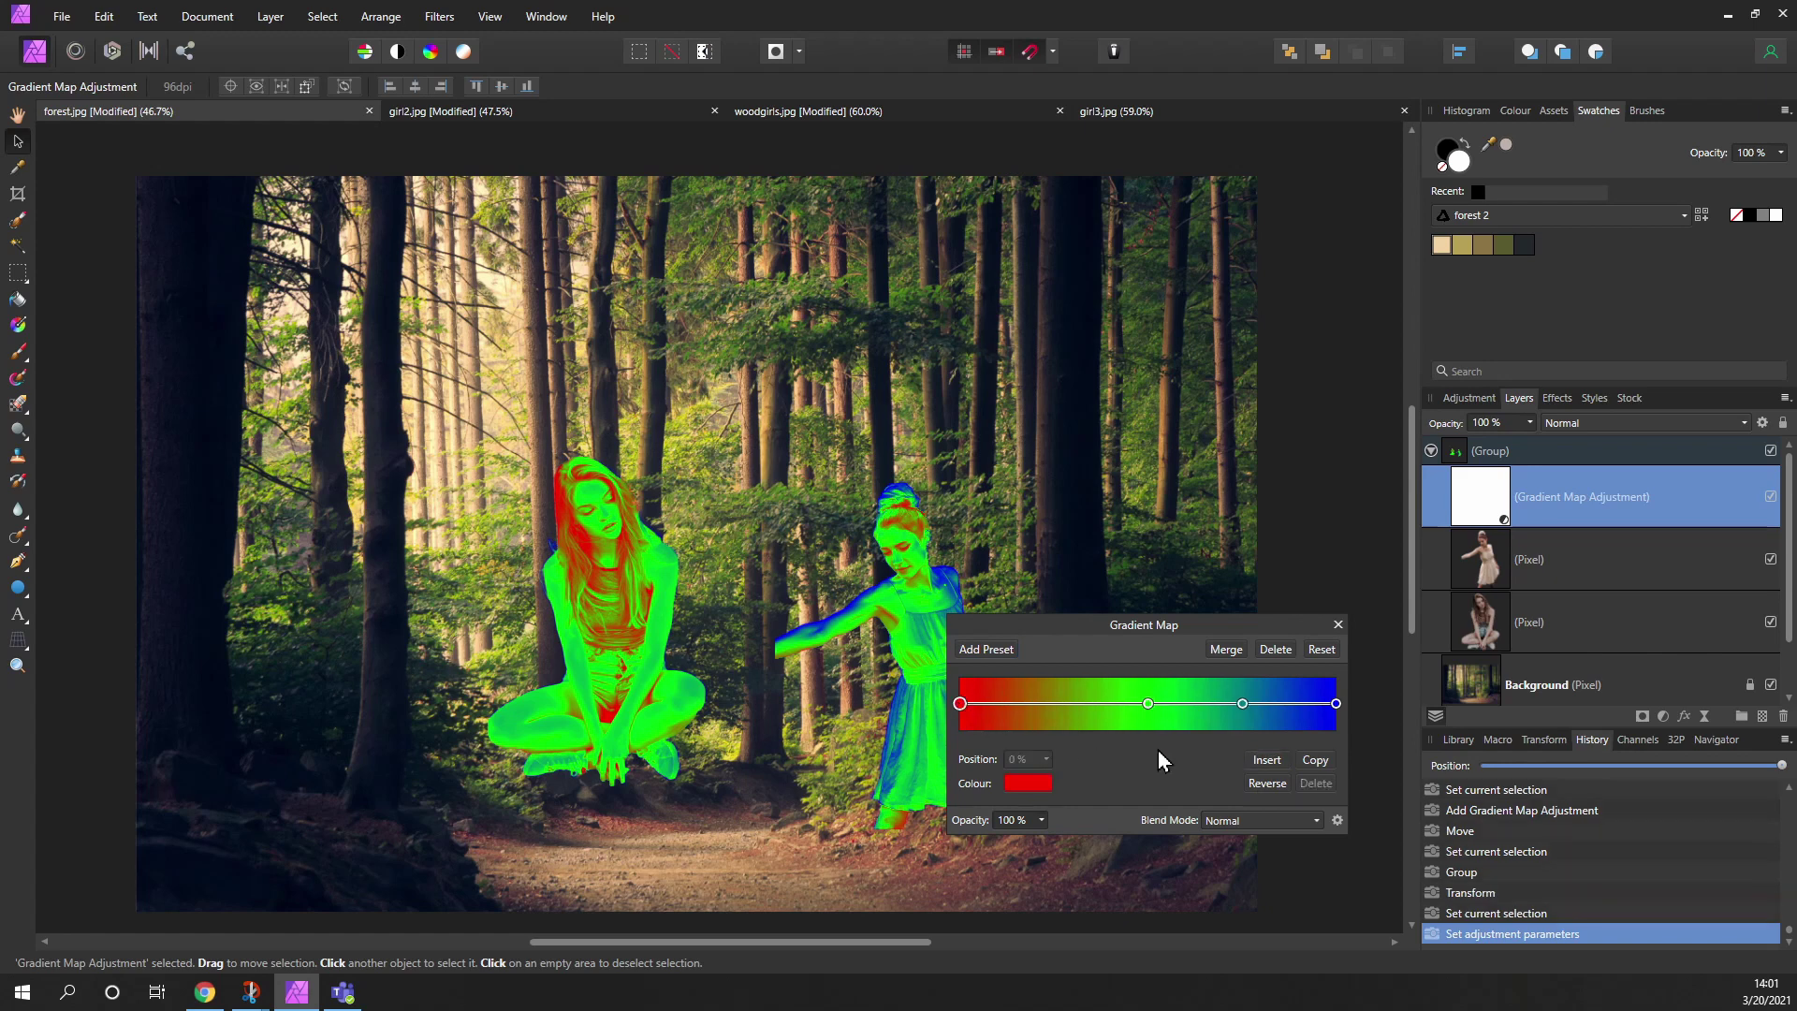
click(1268, 763)
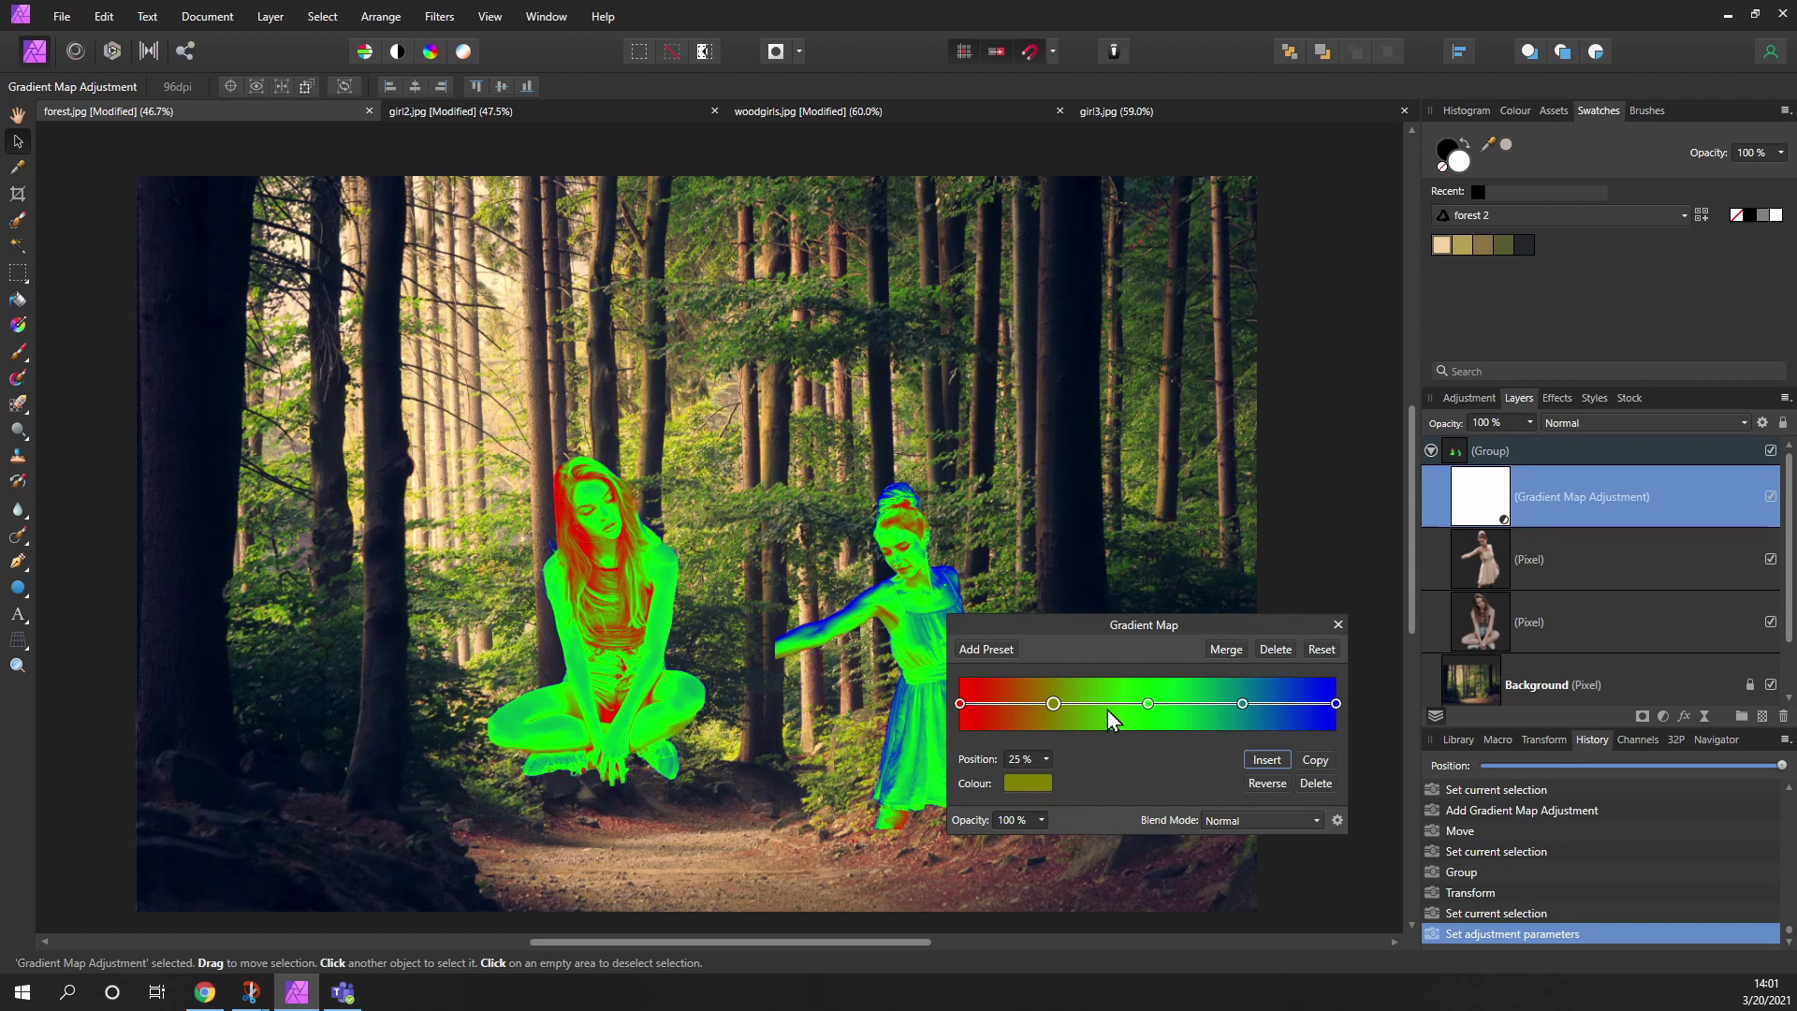
click(1147, 703)
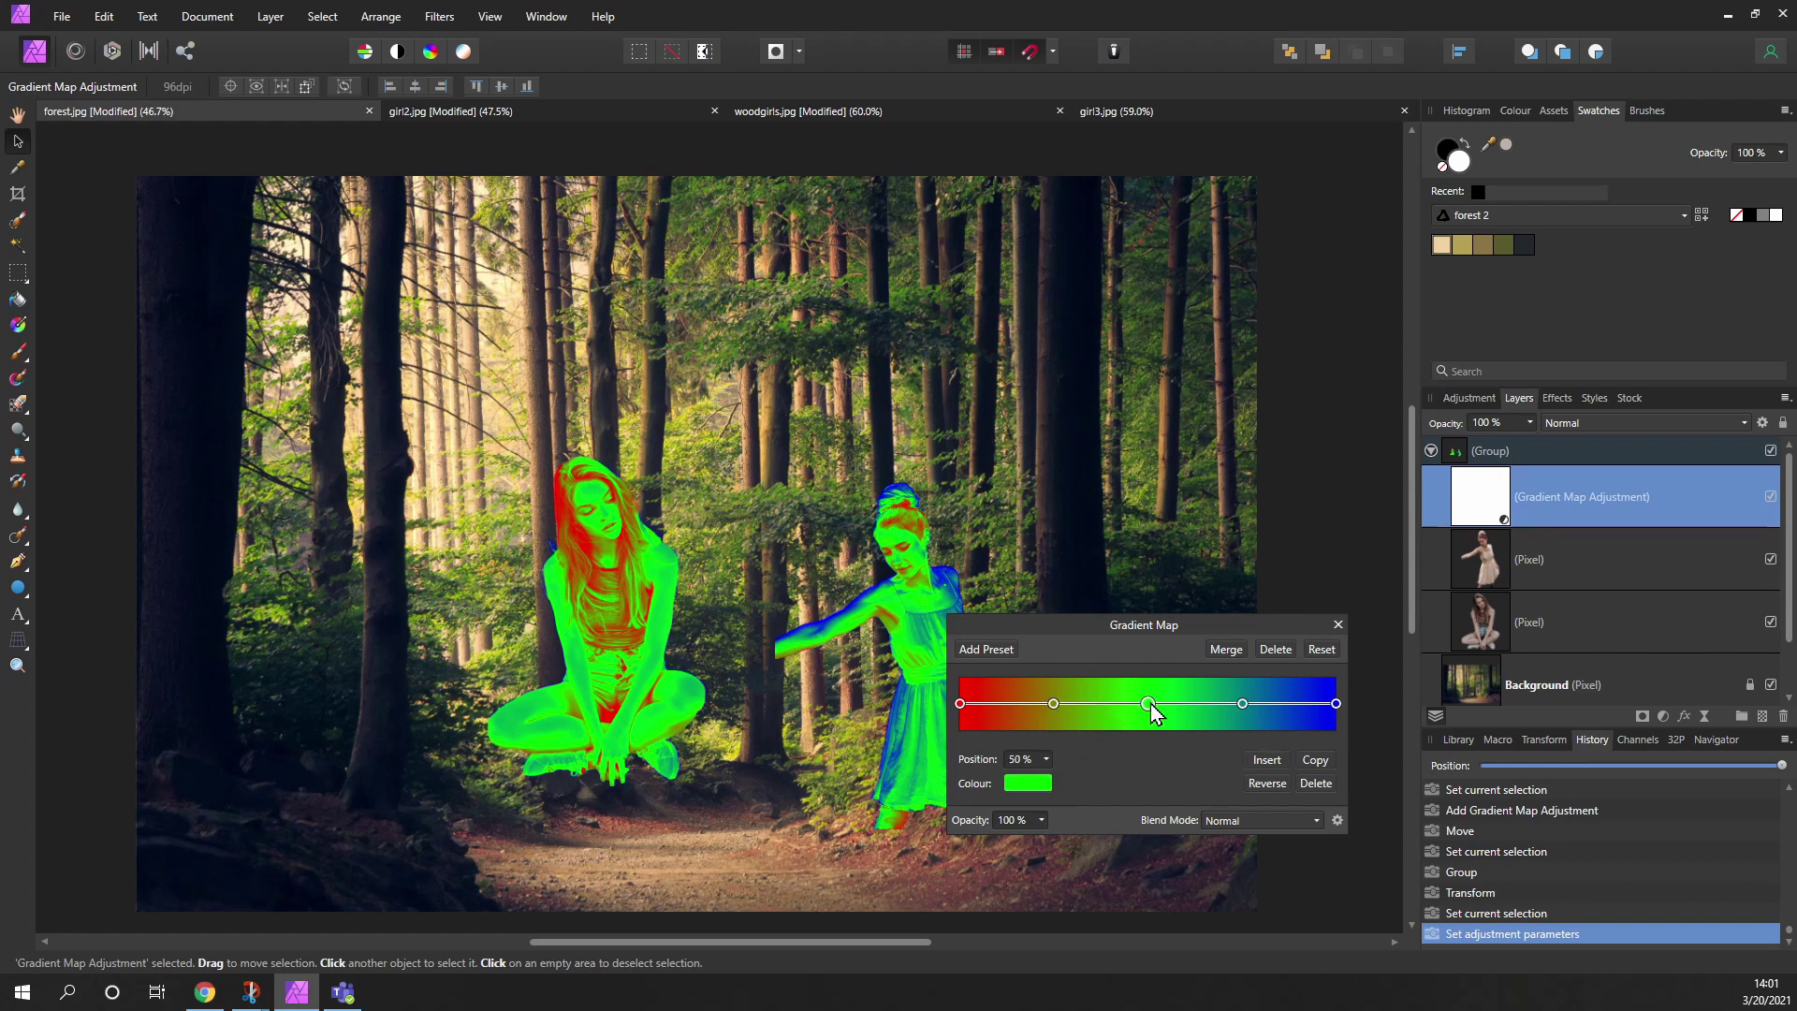
click(1242, 702)
- Colour the 0% stop dark and the 25% stop dark olive from the forest 2 swatches
click(961, 705)
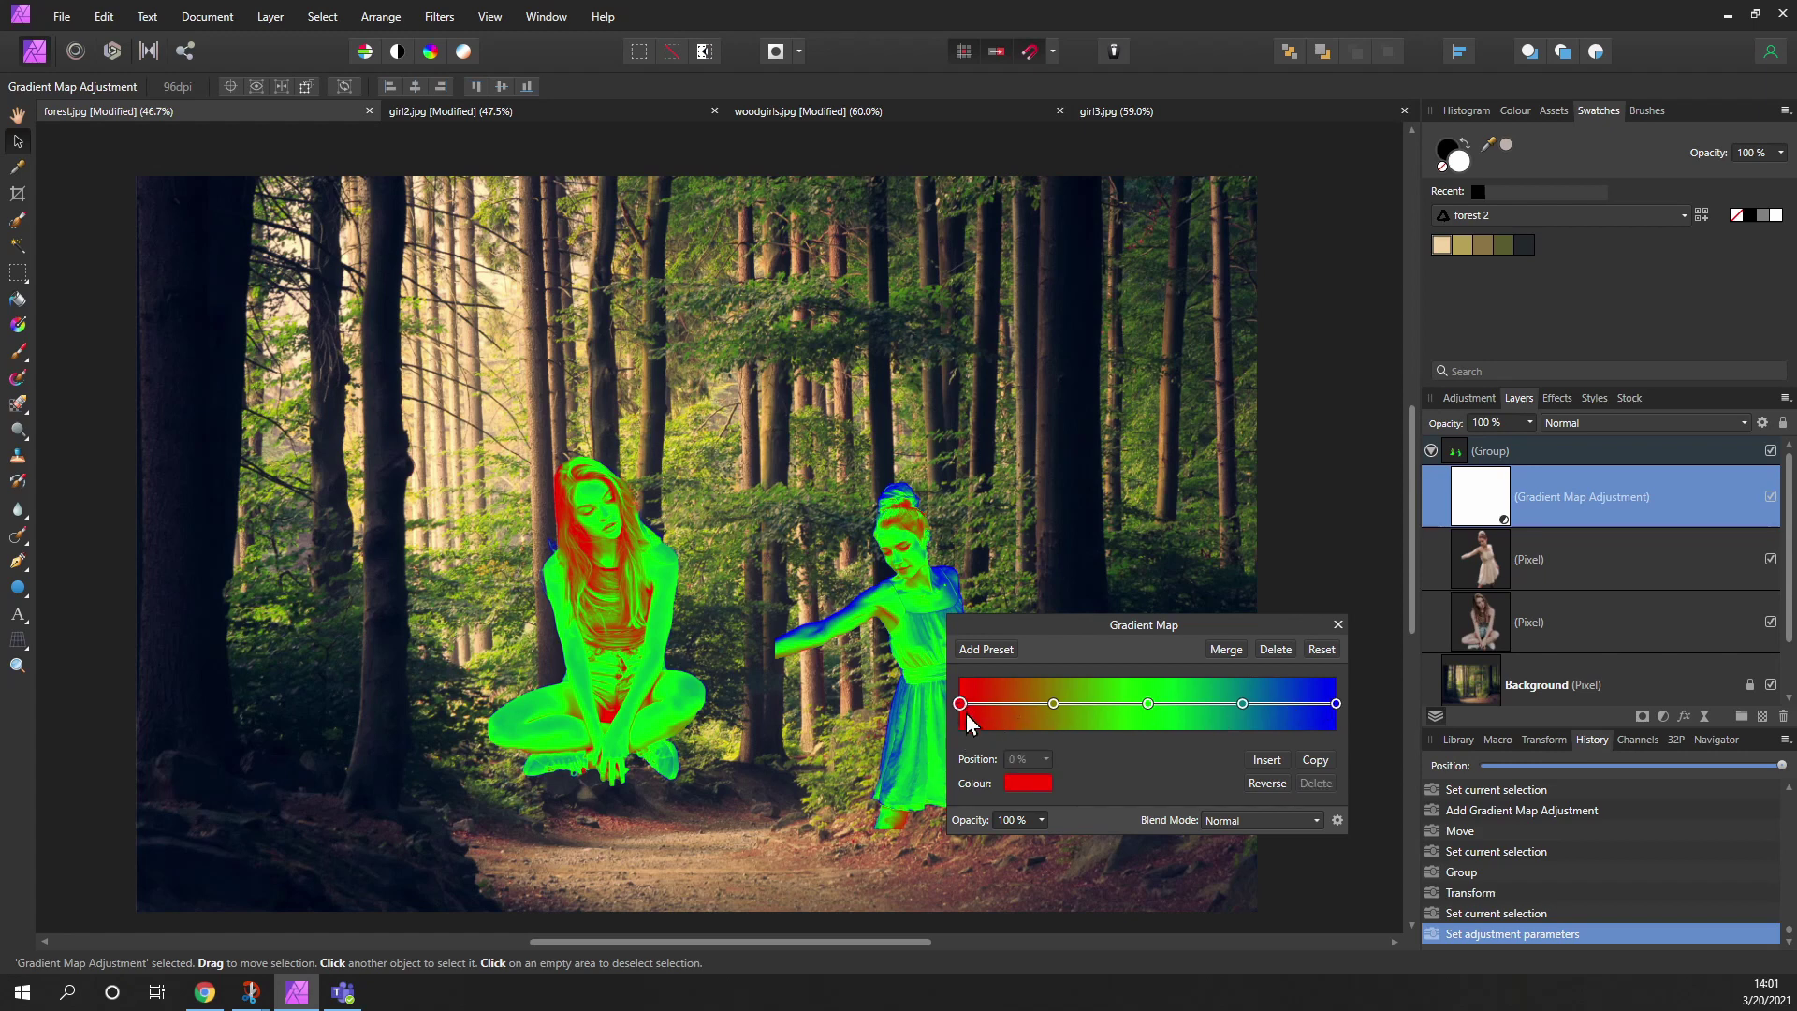
click(1020, 784)
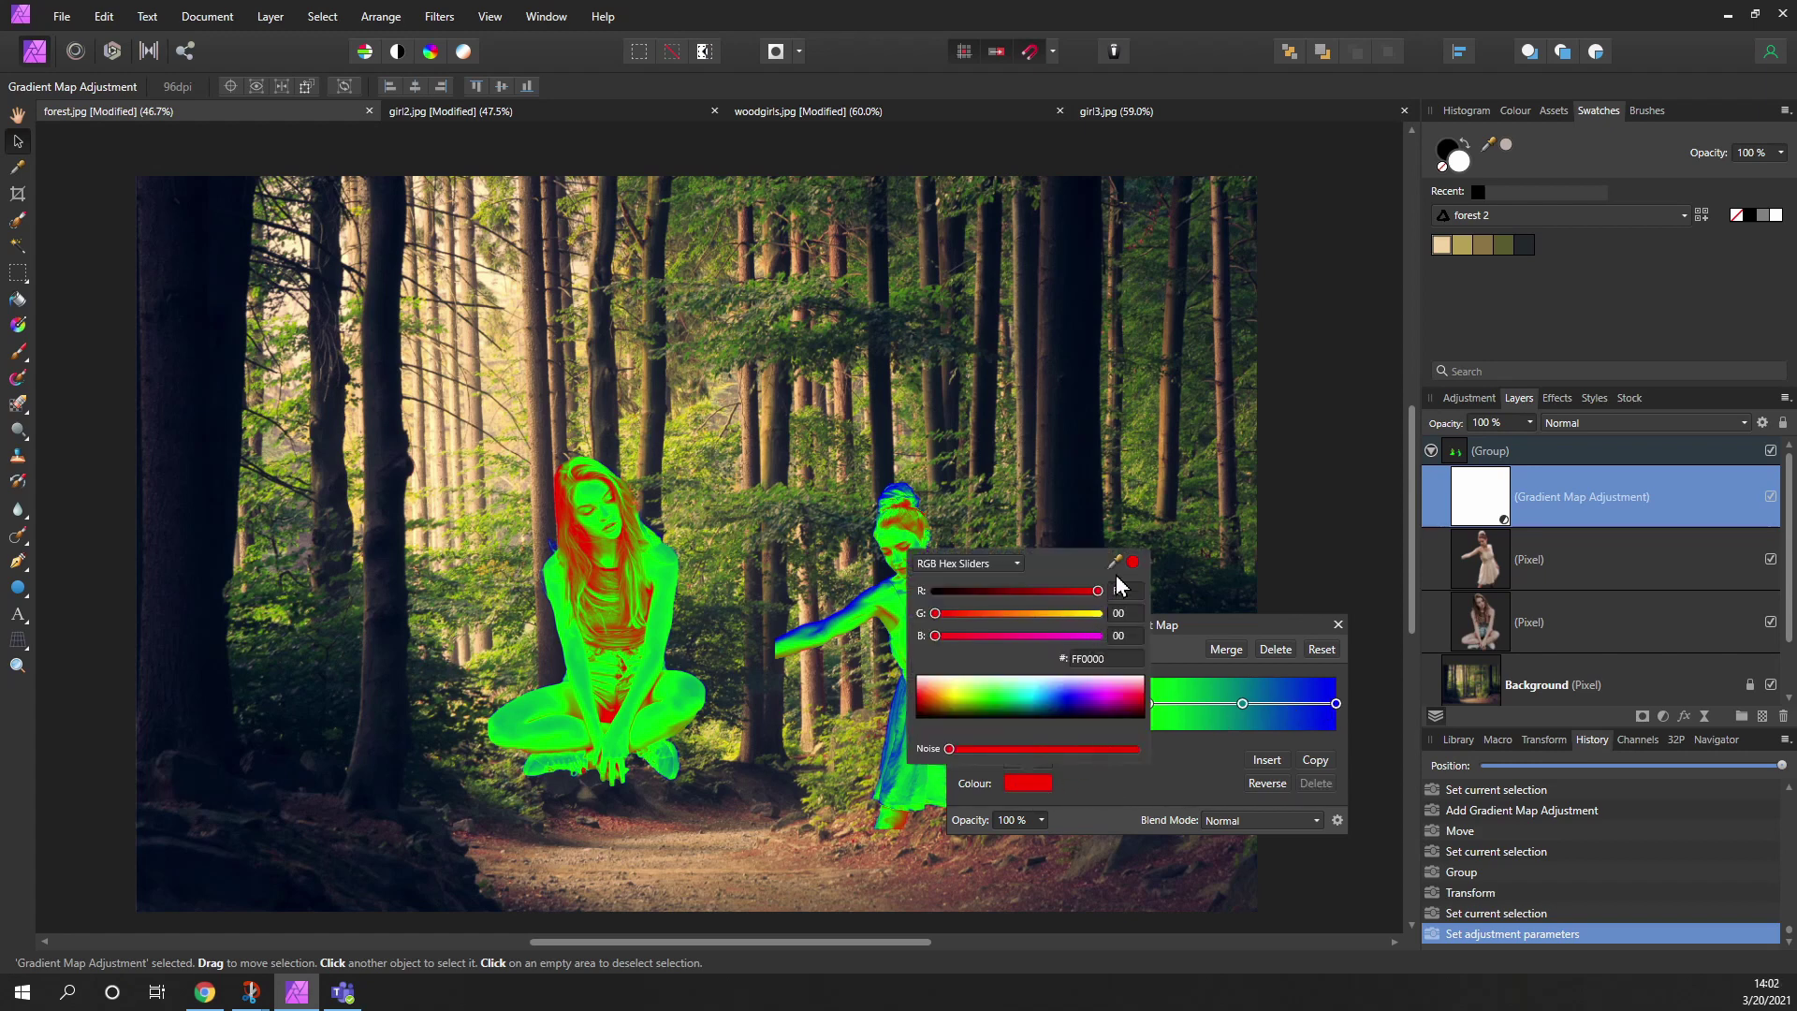
drag(1116, 562, 1508, 271)
click(1136, 564)
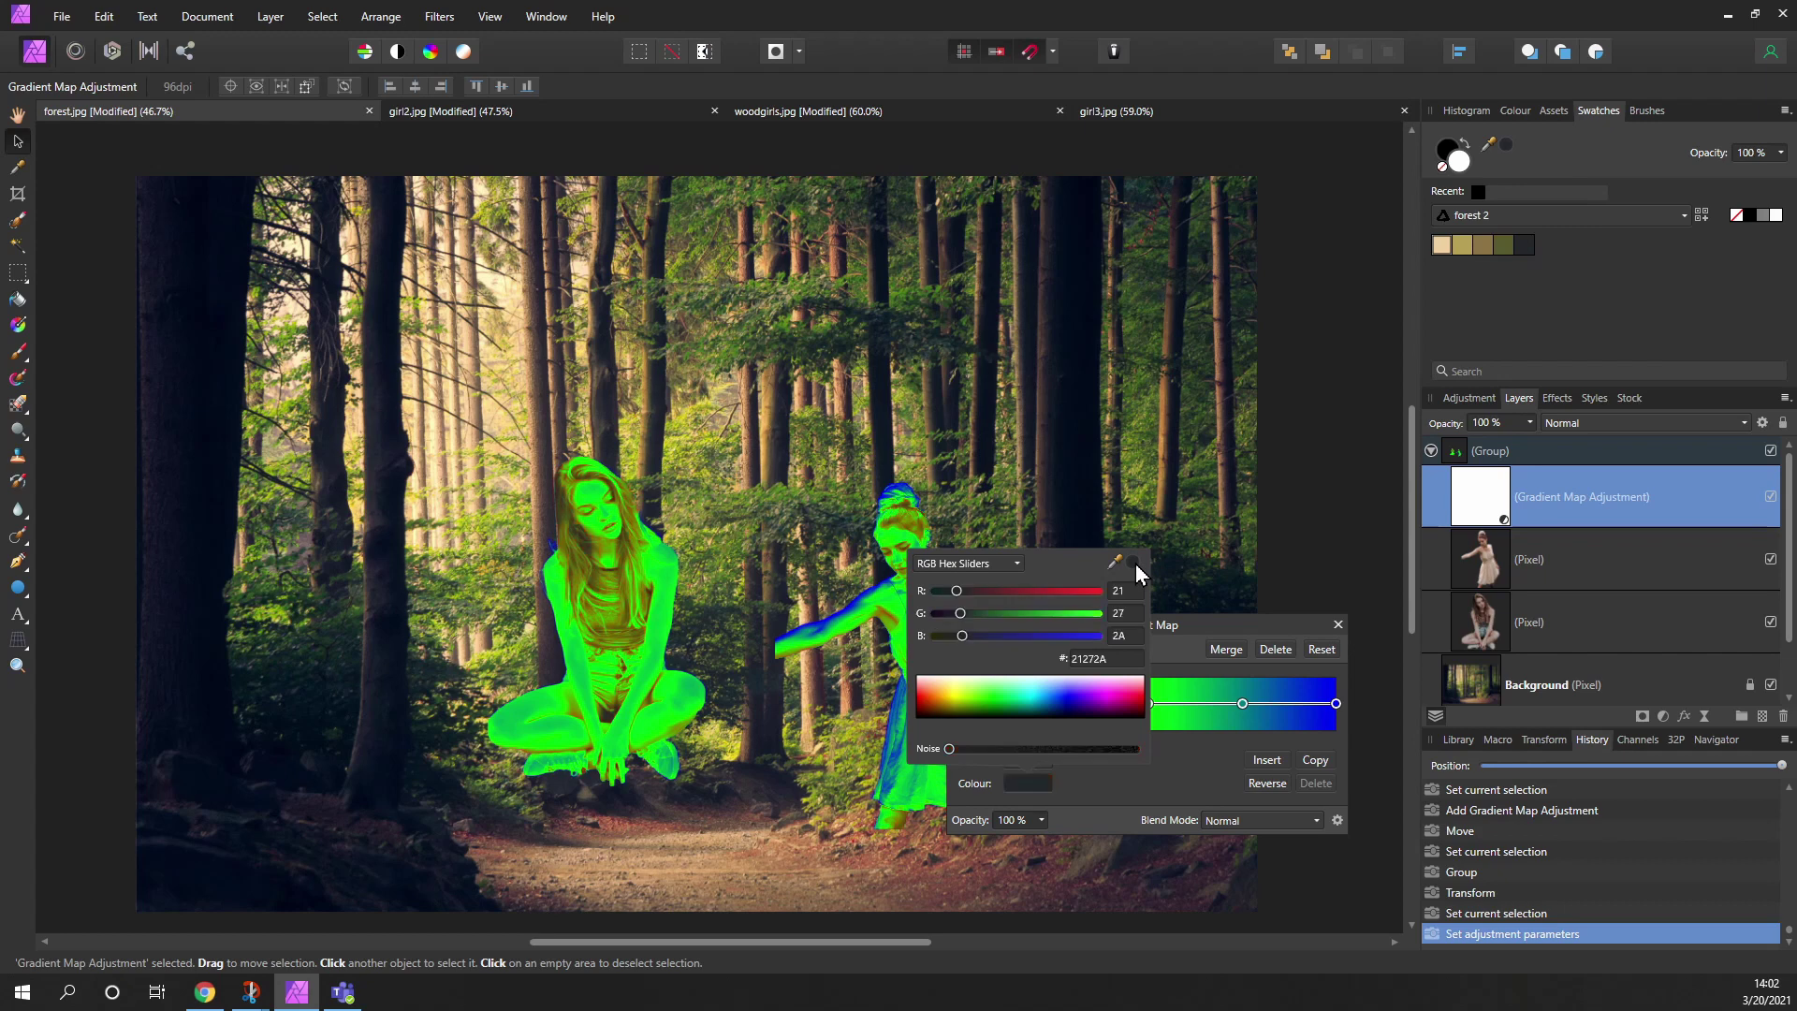
click(1151, 788)
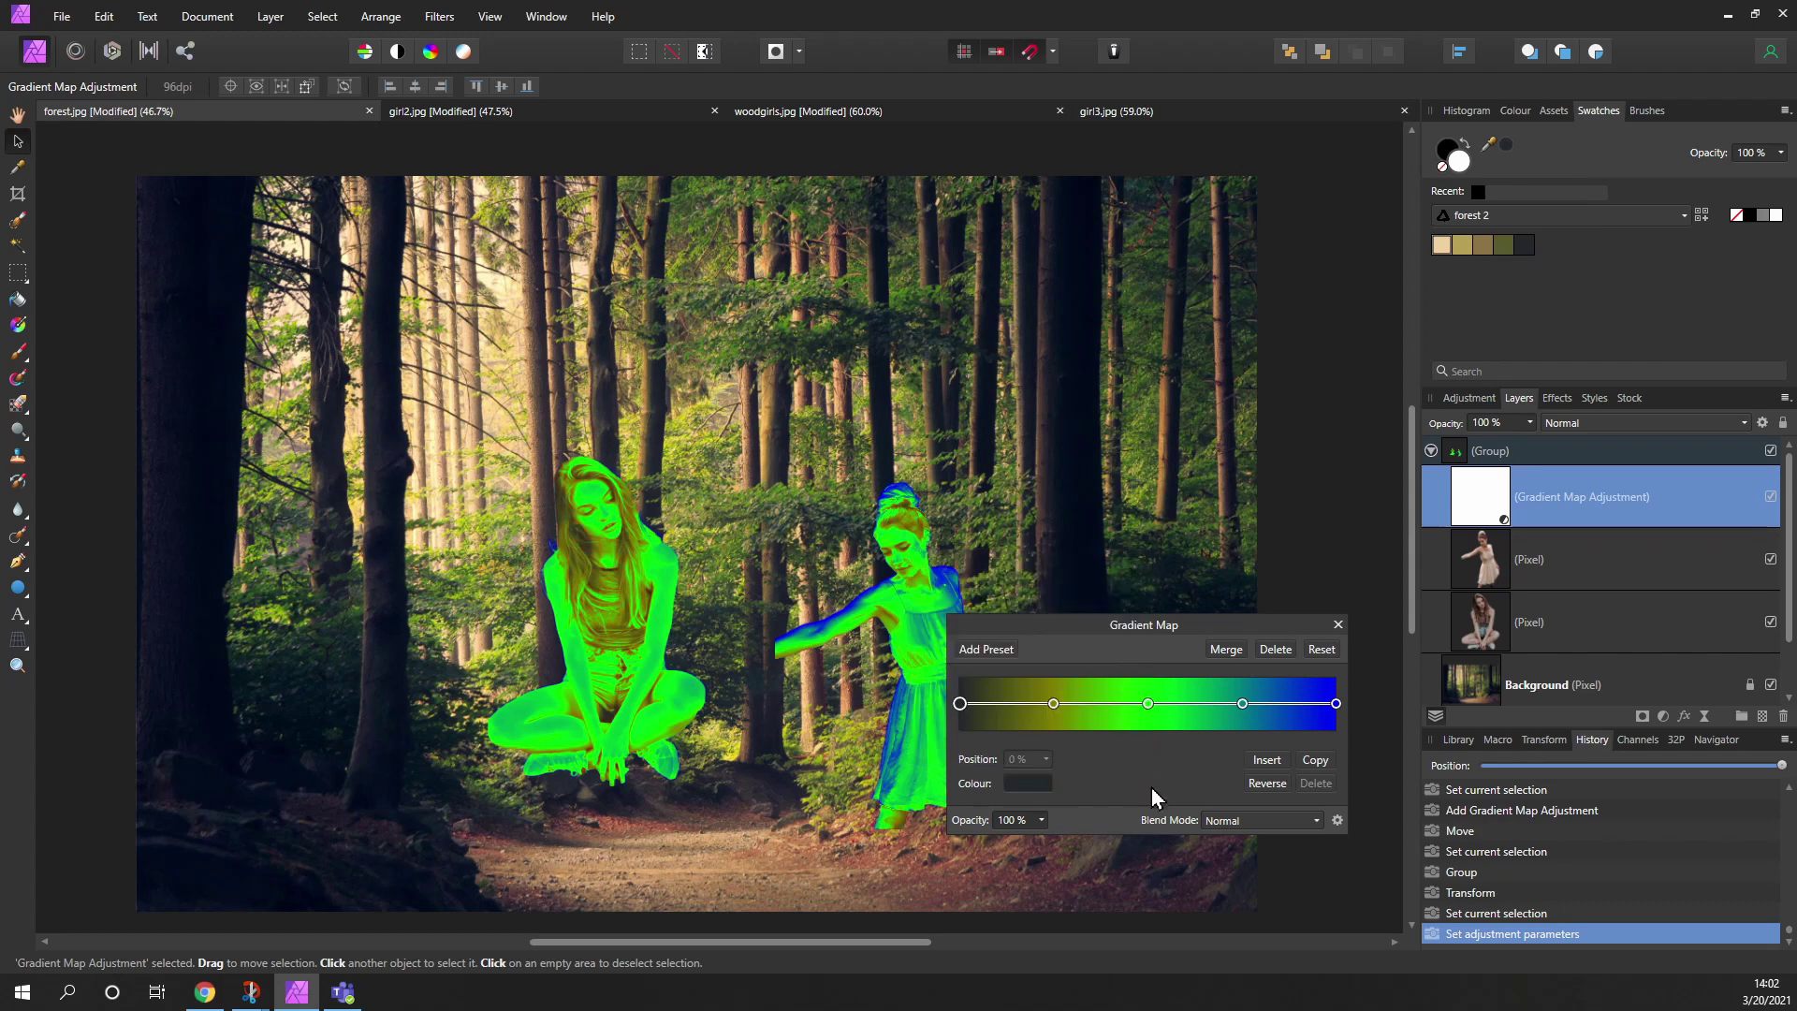
click(1052, 703)
click(1019, 781)
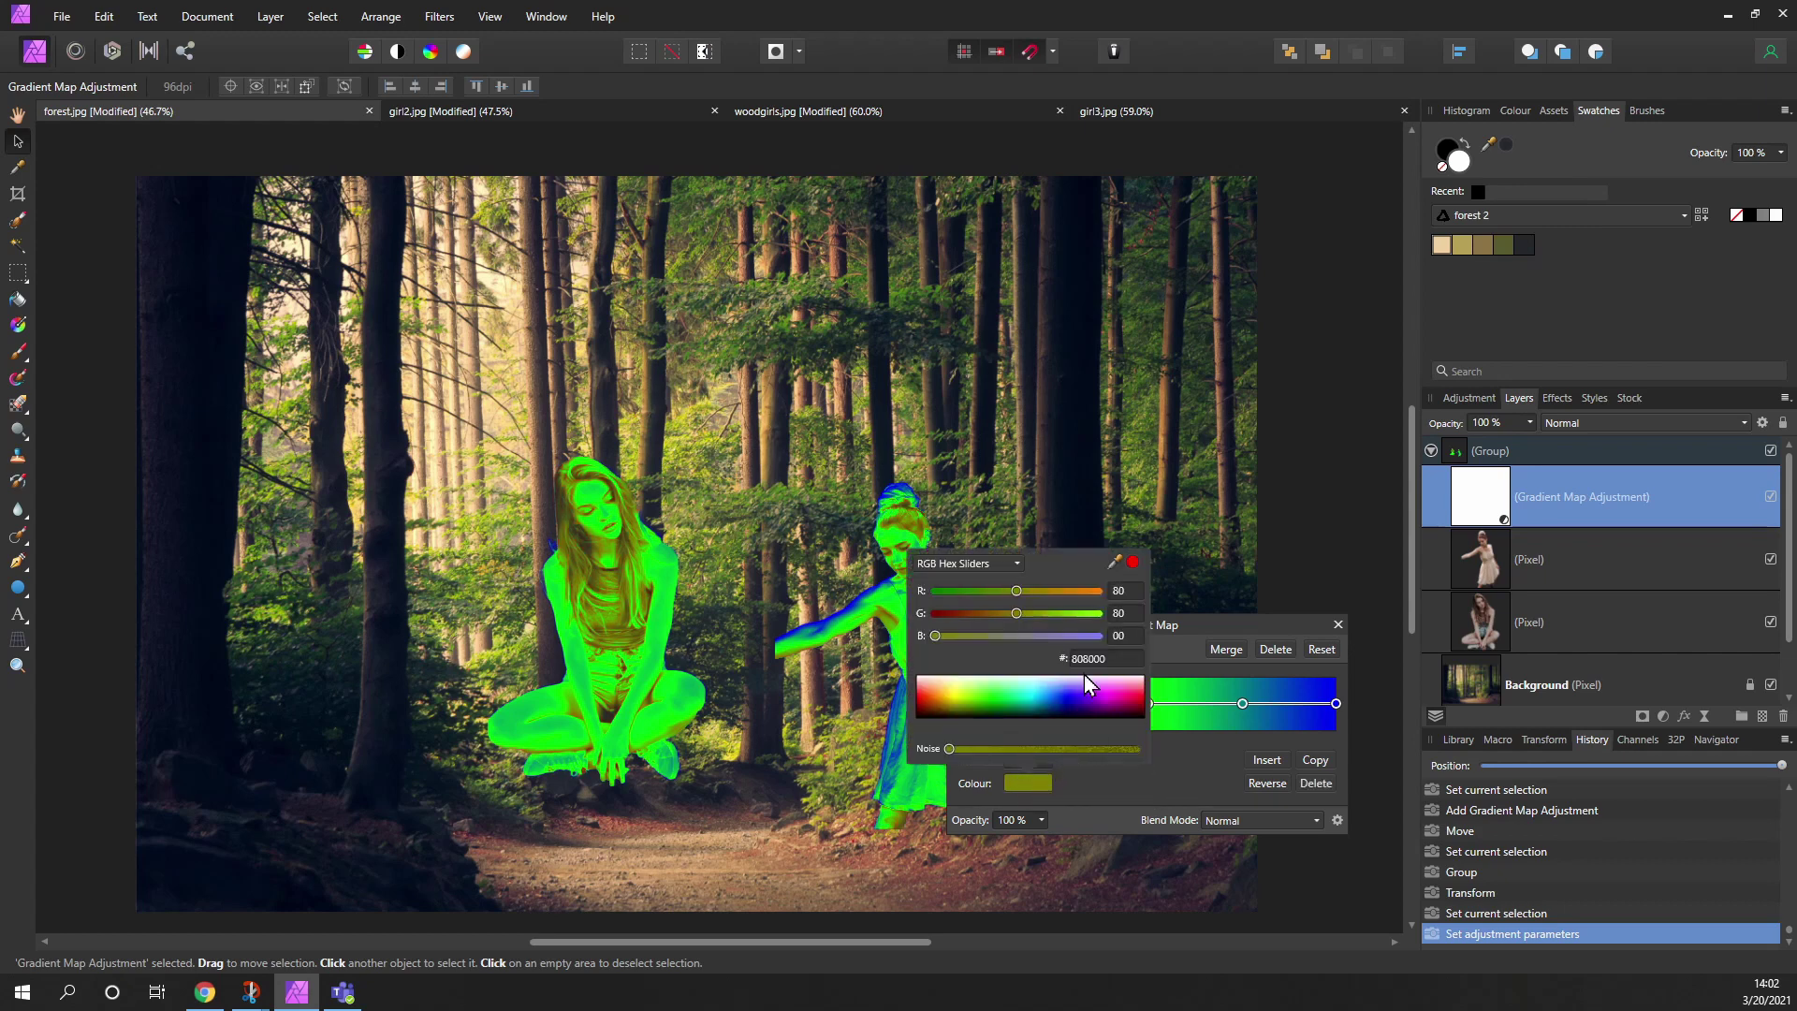
drag(1113, 566, 1493, 251)
click(1134, 563)
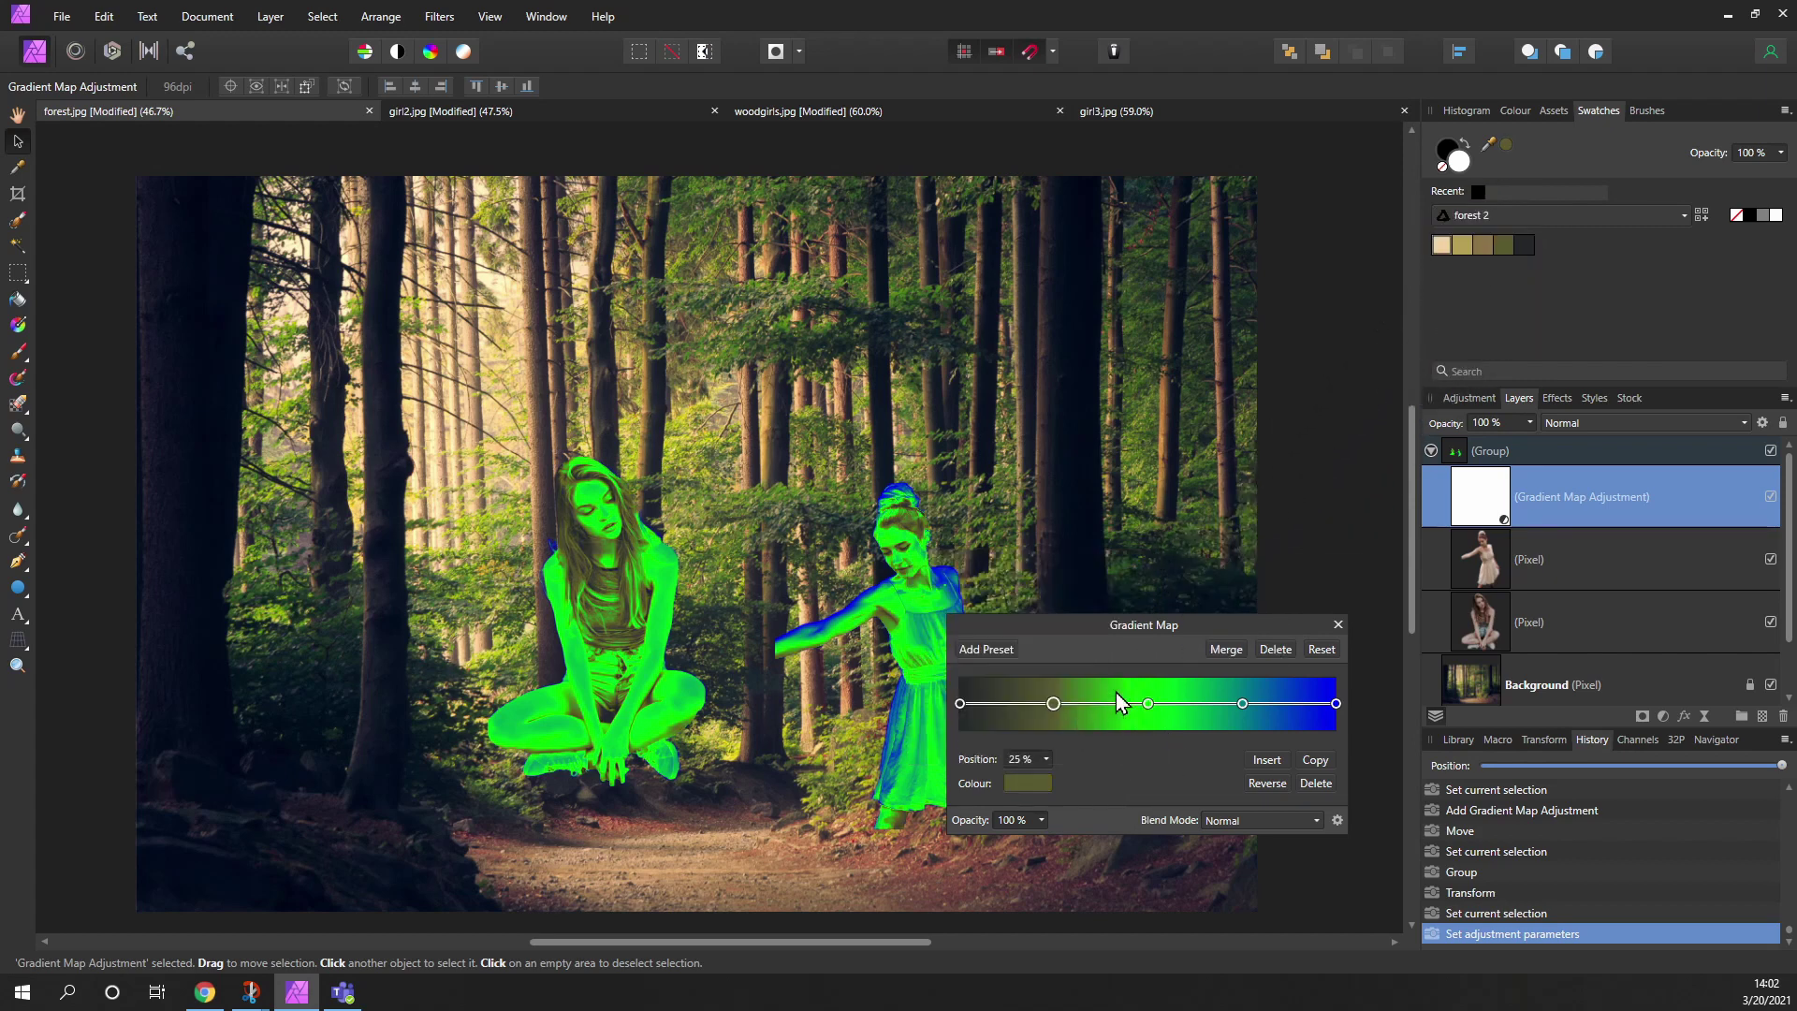
- Colour the 50% and 75% stops with tan tones sampled from the forest palette
click(1149, 703)
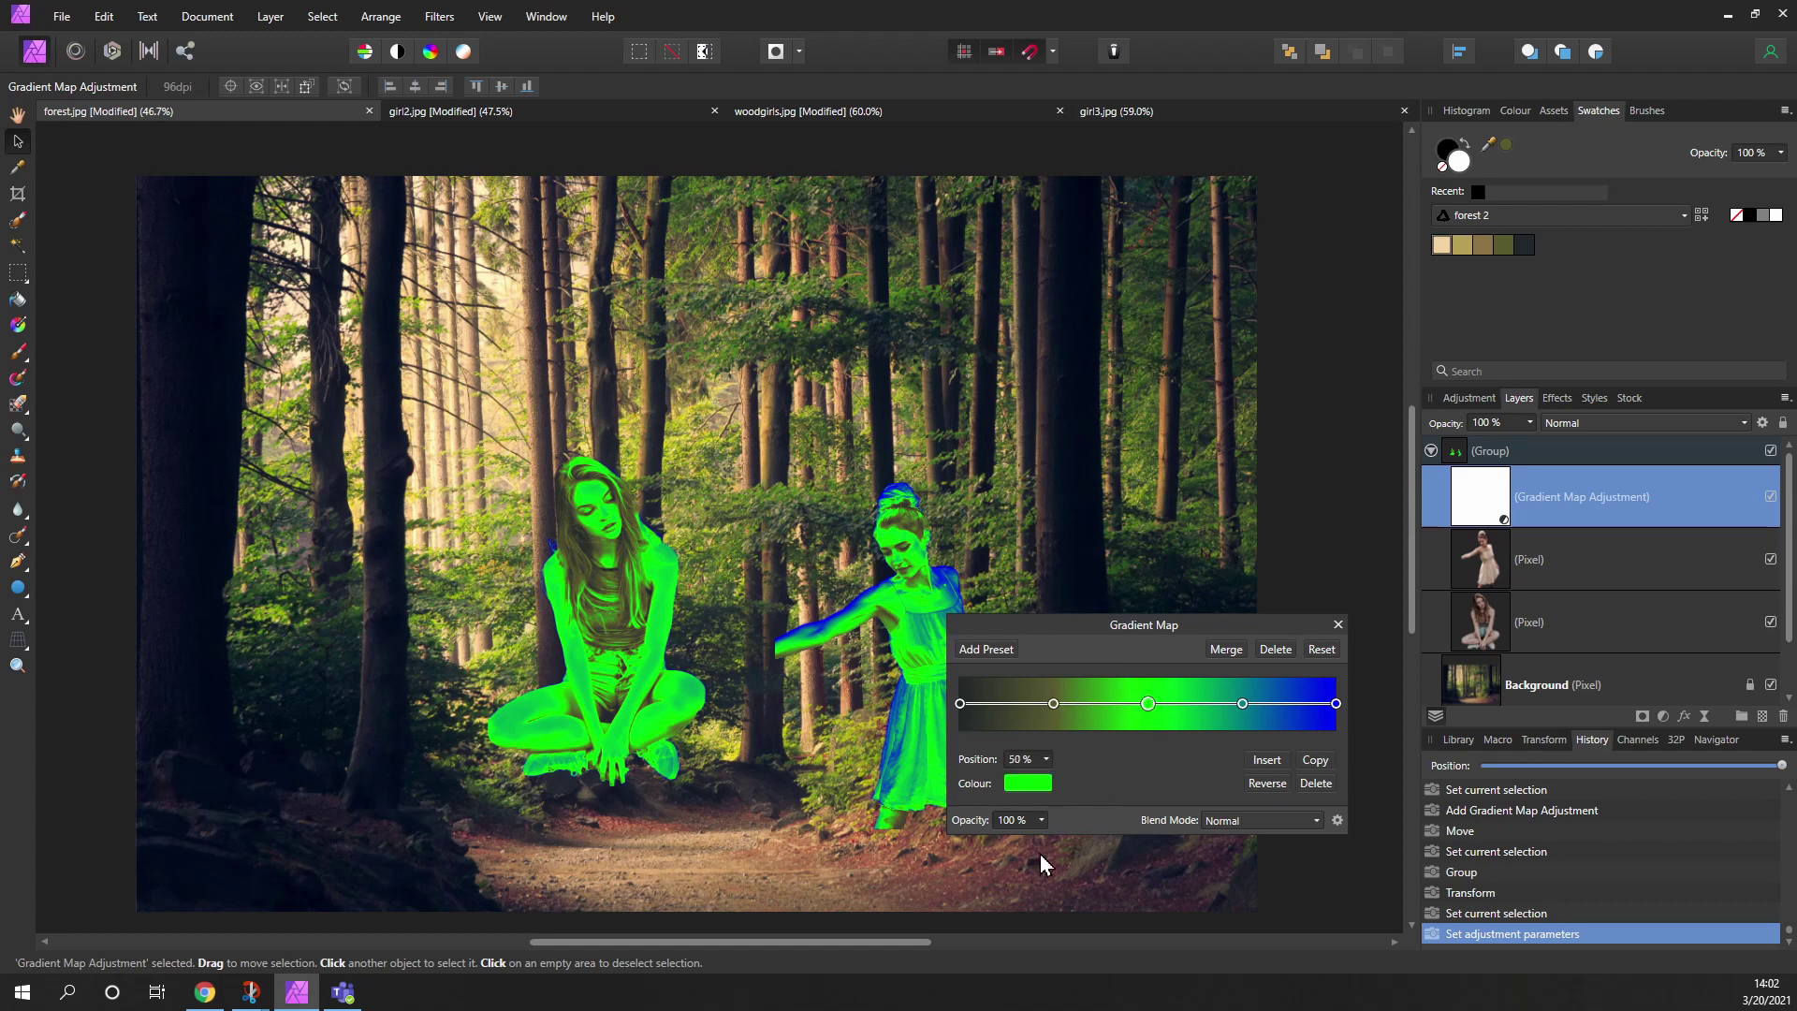
click(1027, 784)
drag(1113, 562, 1484, 242)
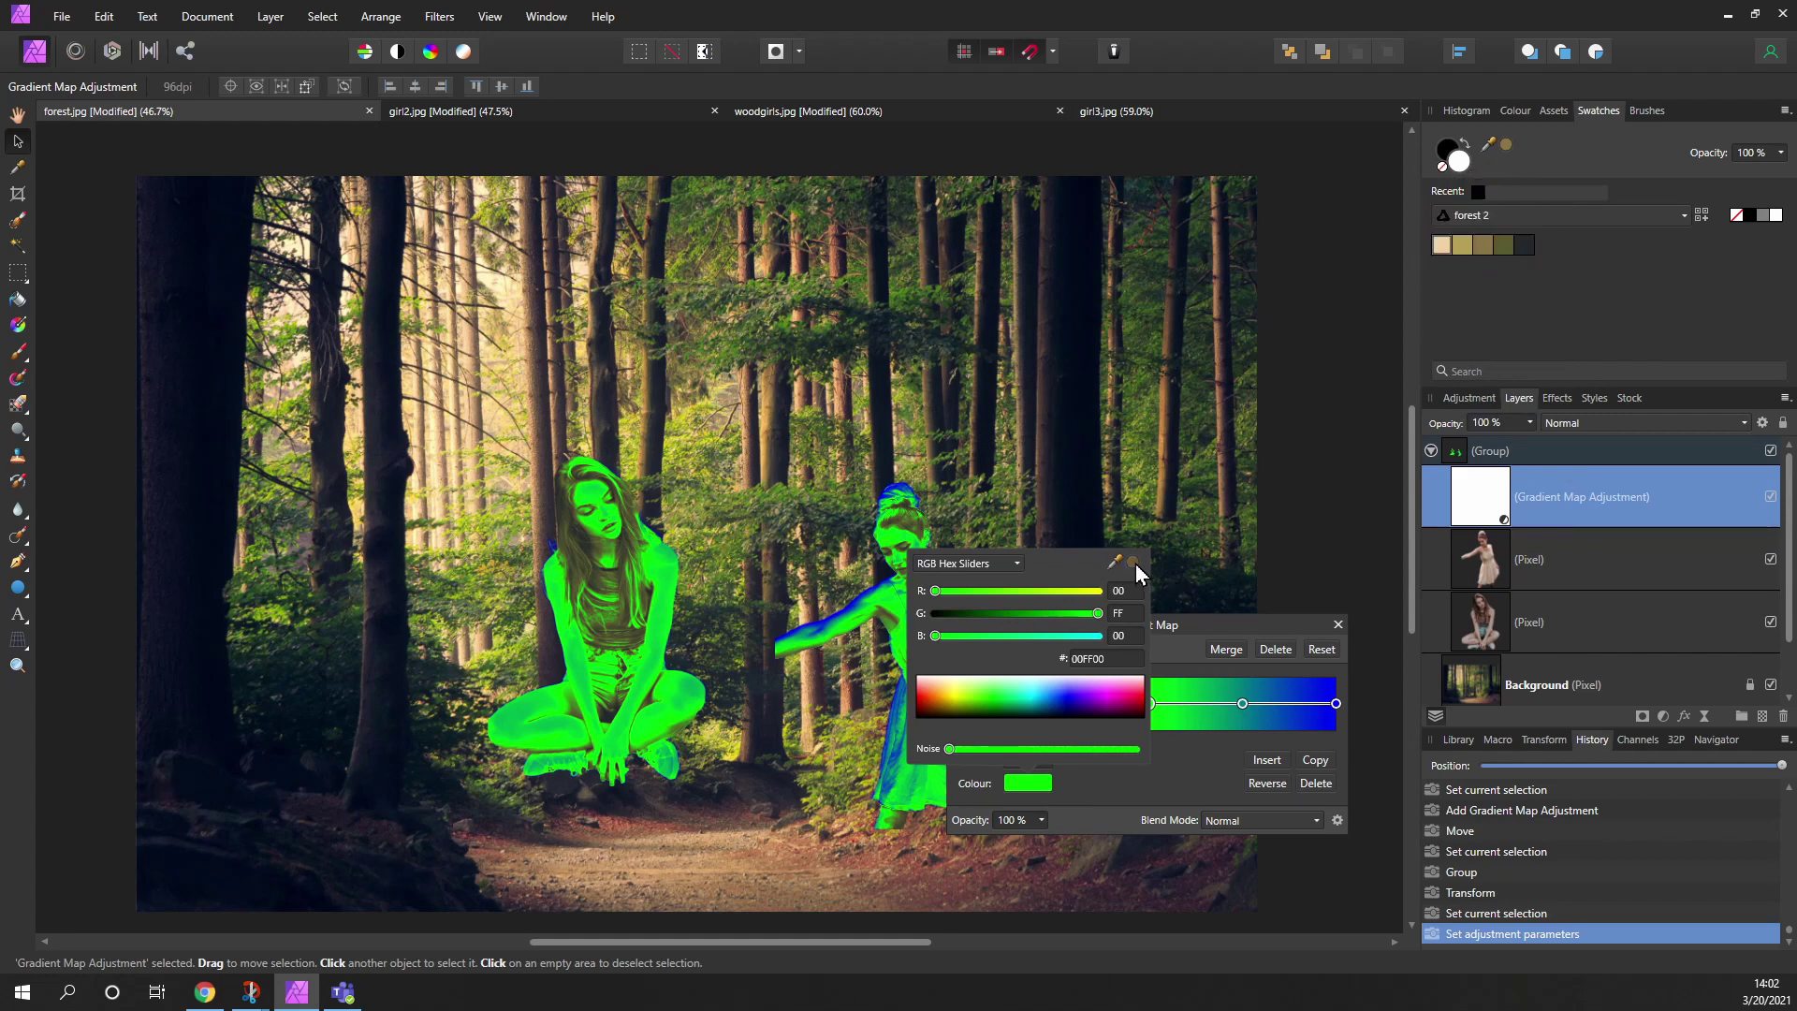
click(1133, 562)
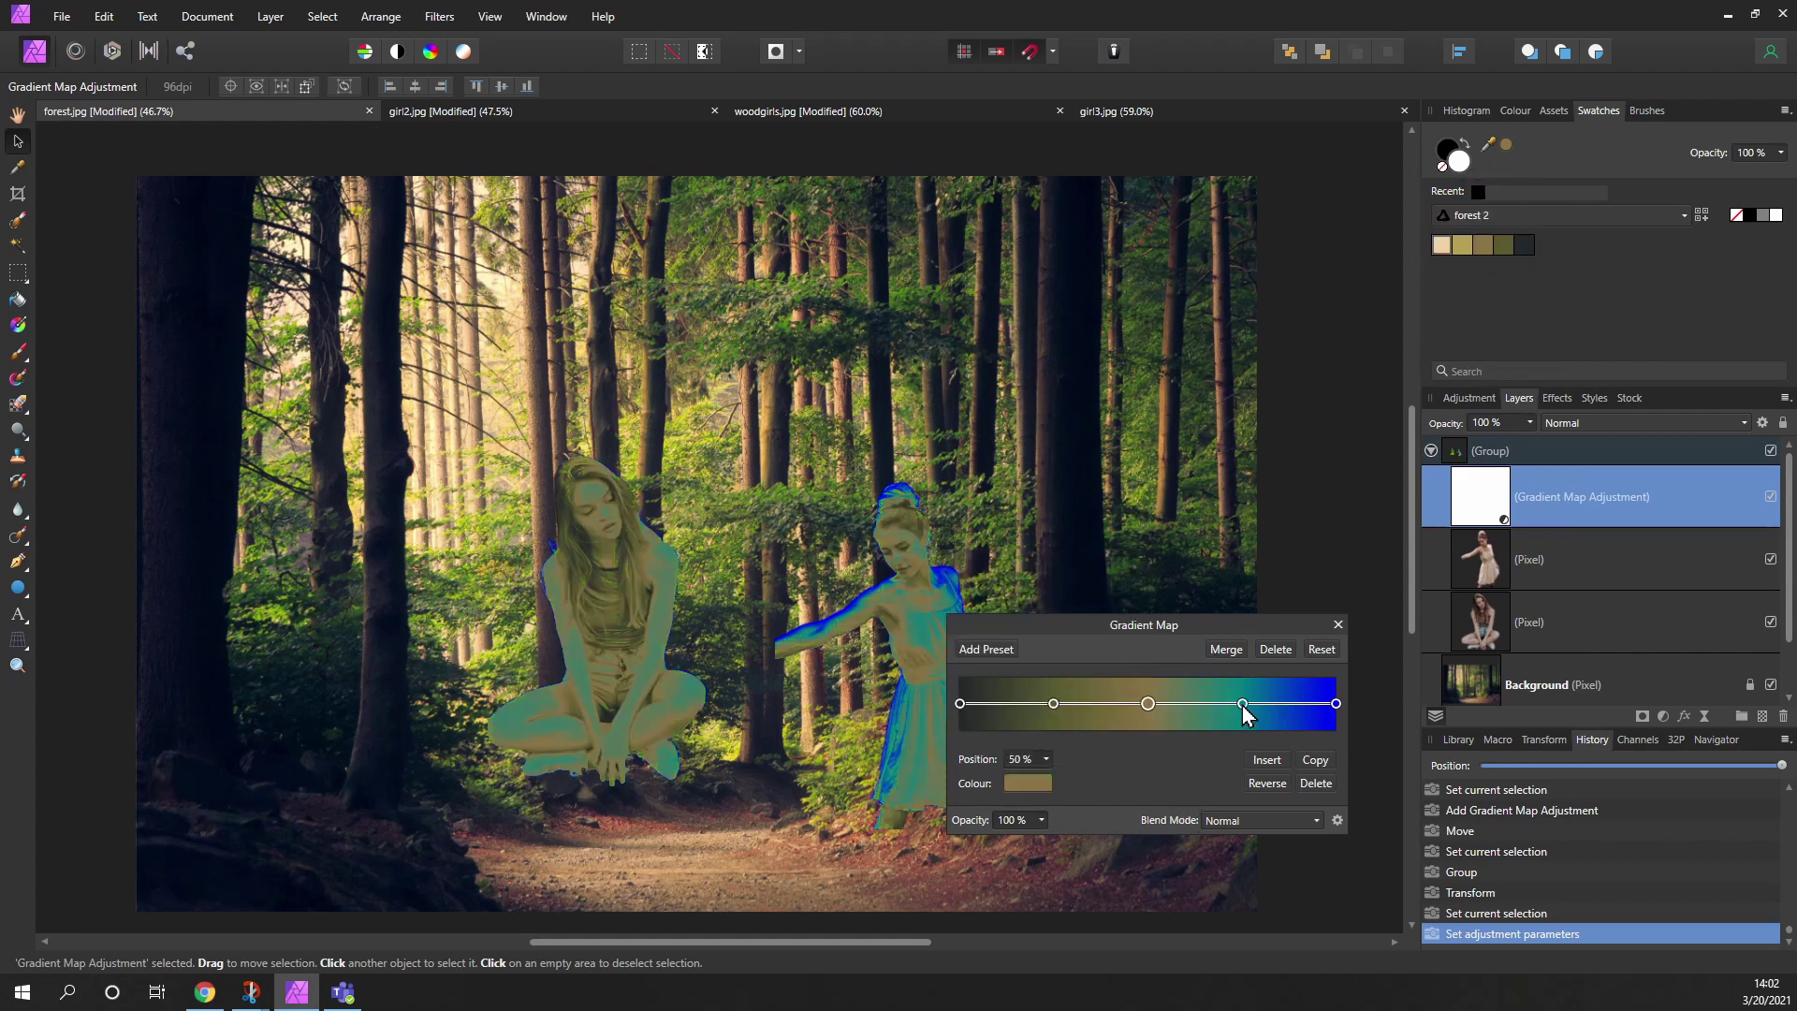
click(1242, 702)
click(1030, 782)
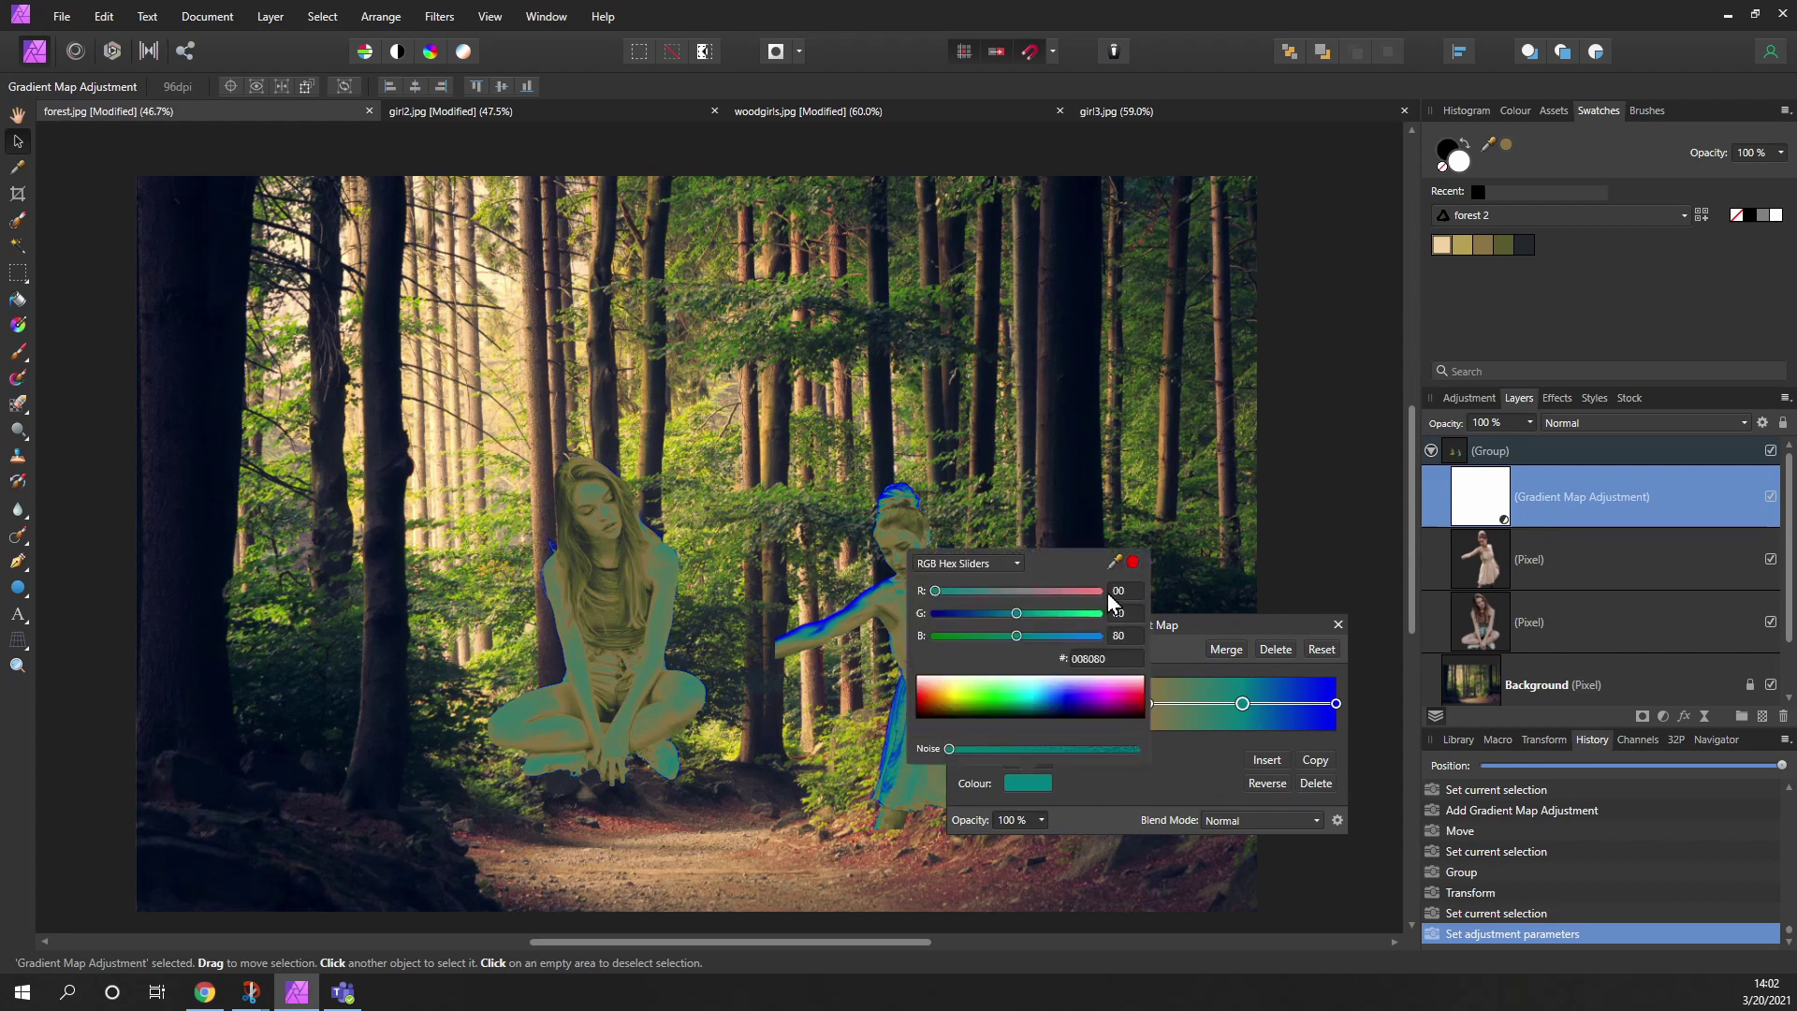
drag(1603, 434, 1459, 253)
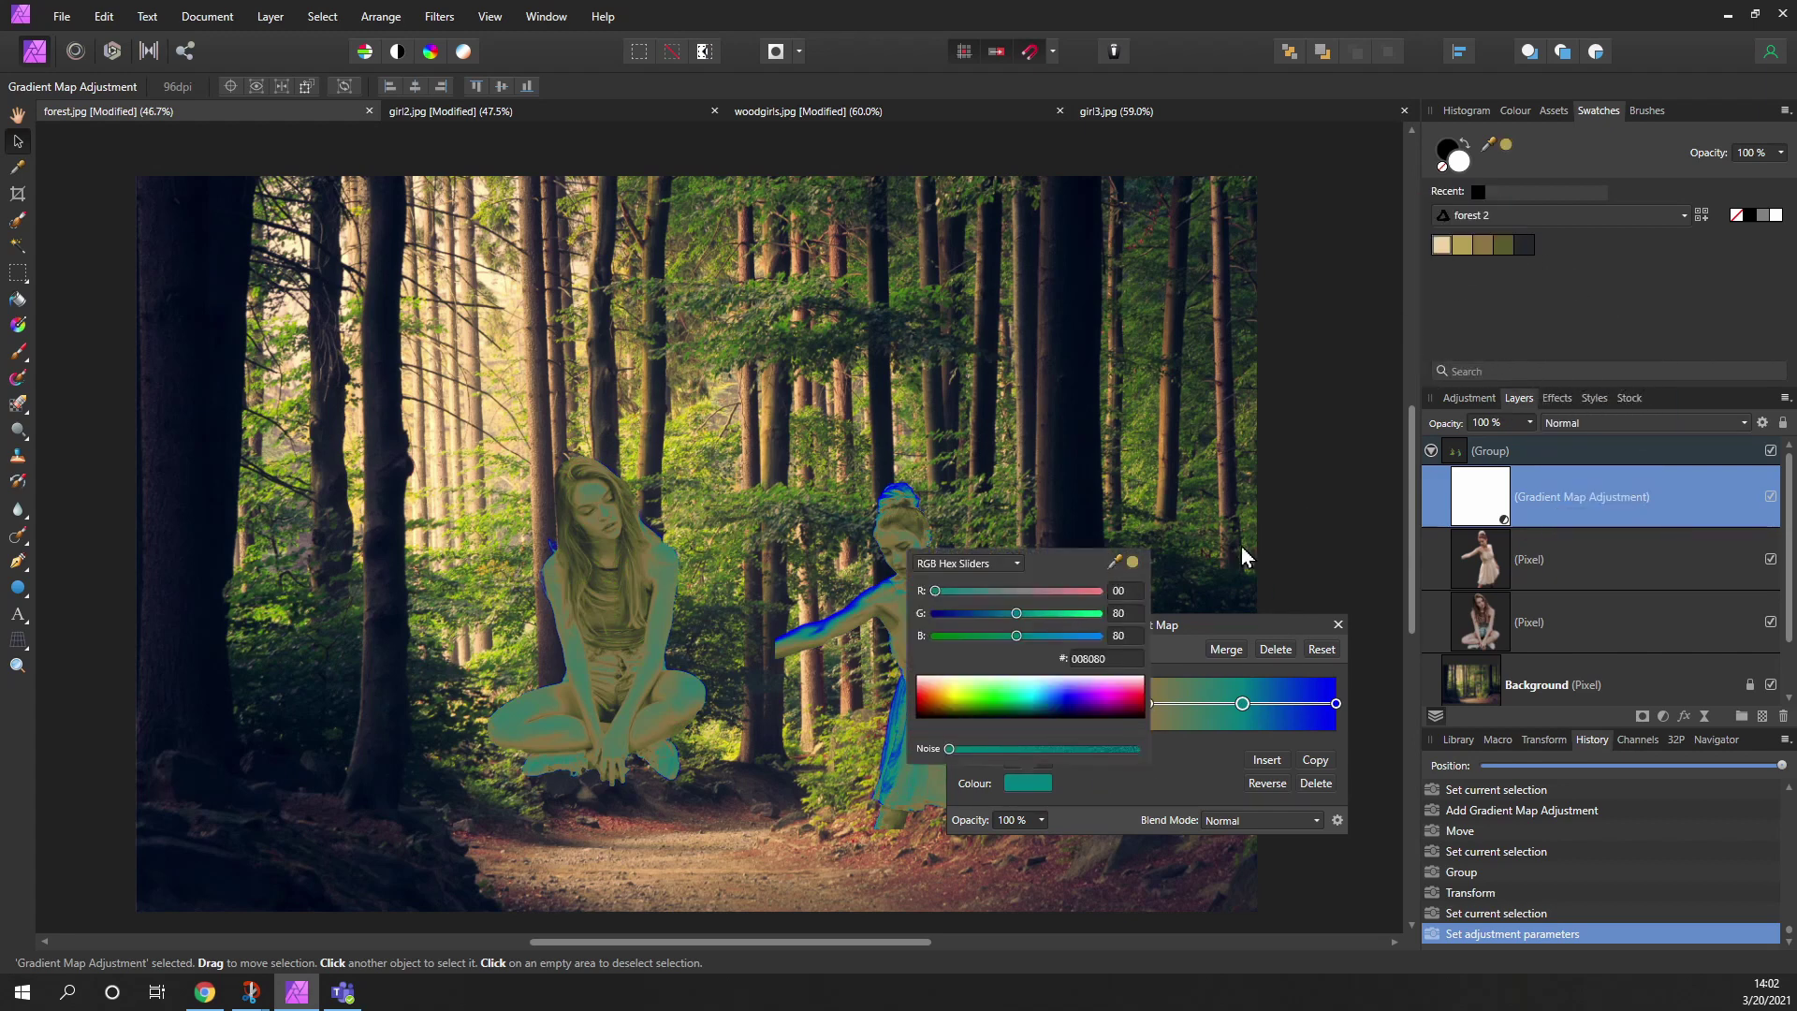
click(1134, 561)
click(1184, 775)
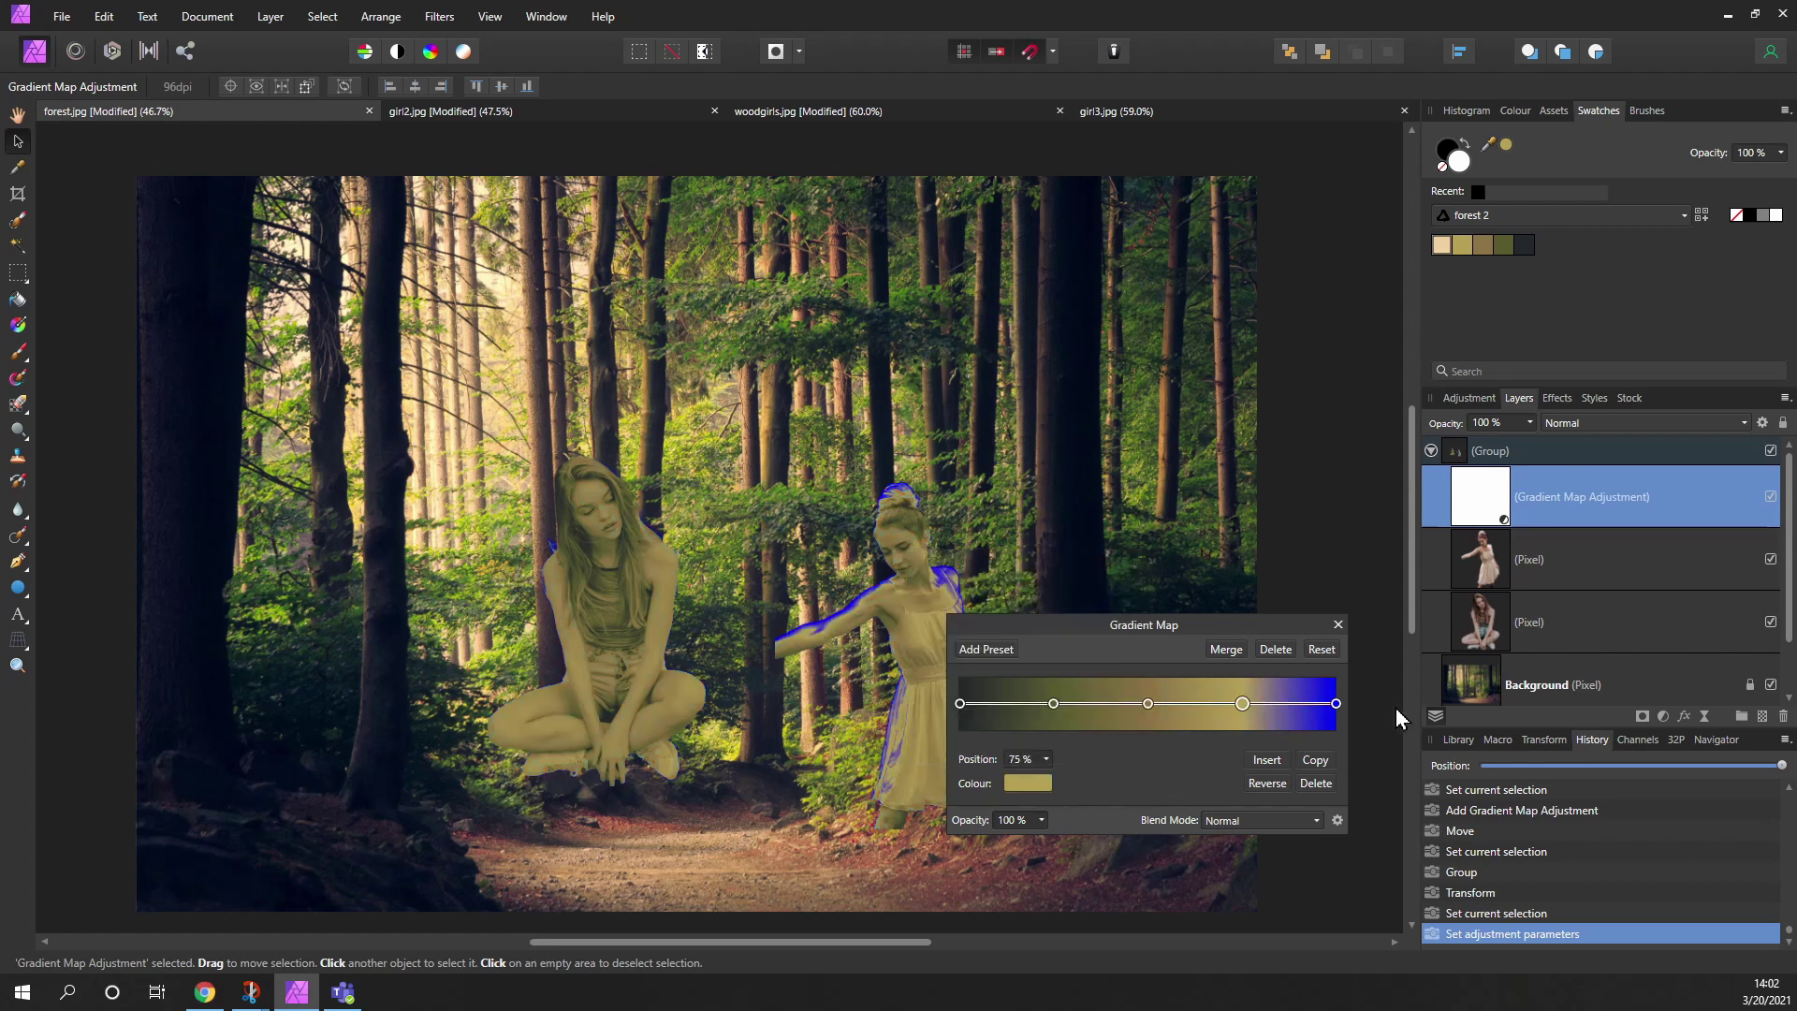
- Colour the 100% end stop with the palette's peach tone
click(1337, 704)
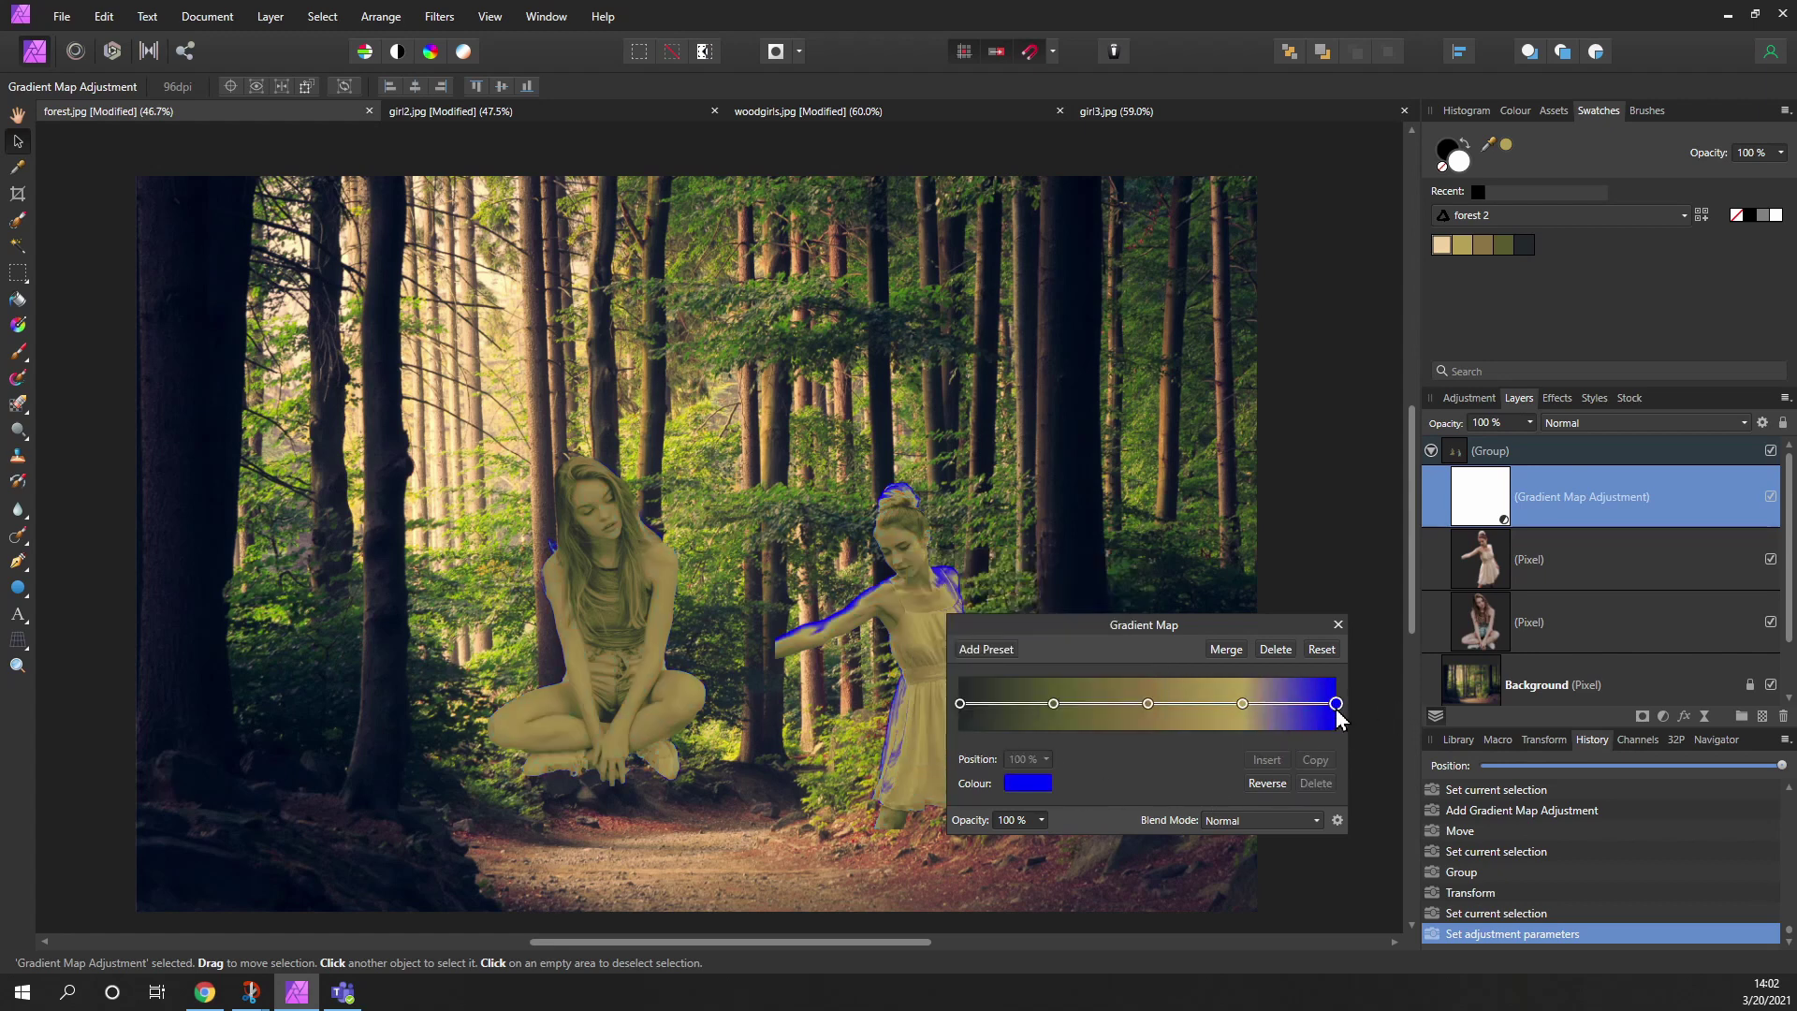
click(1034, 782)
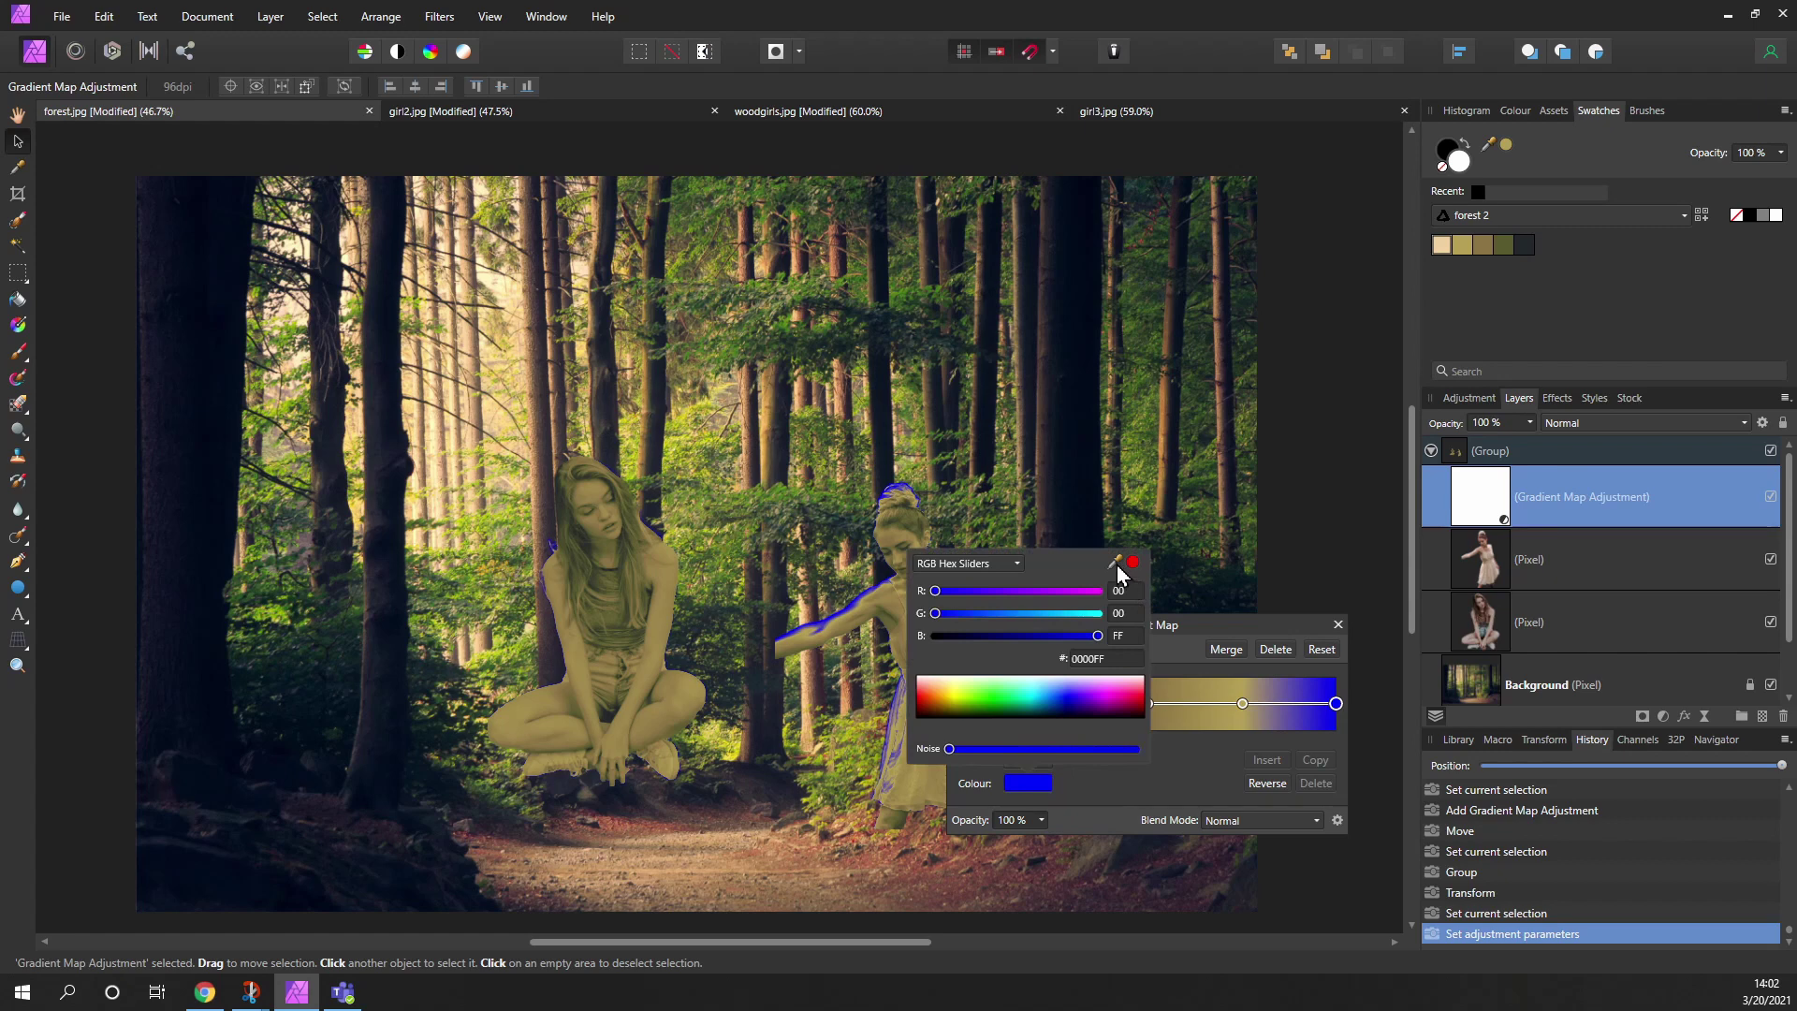
drag(1116, 564, 1445, 255)
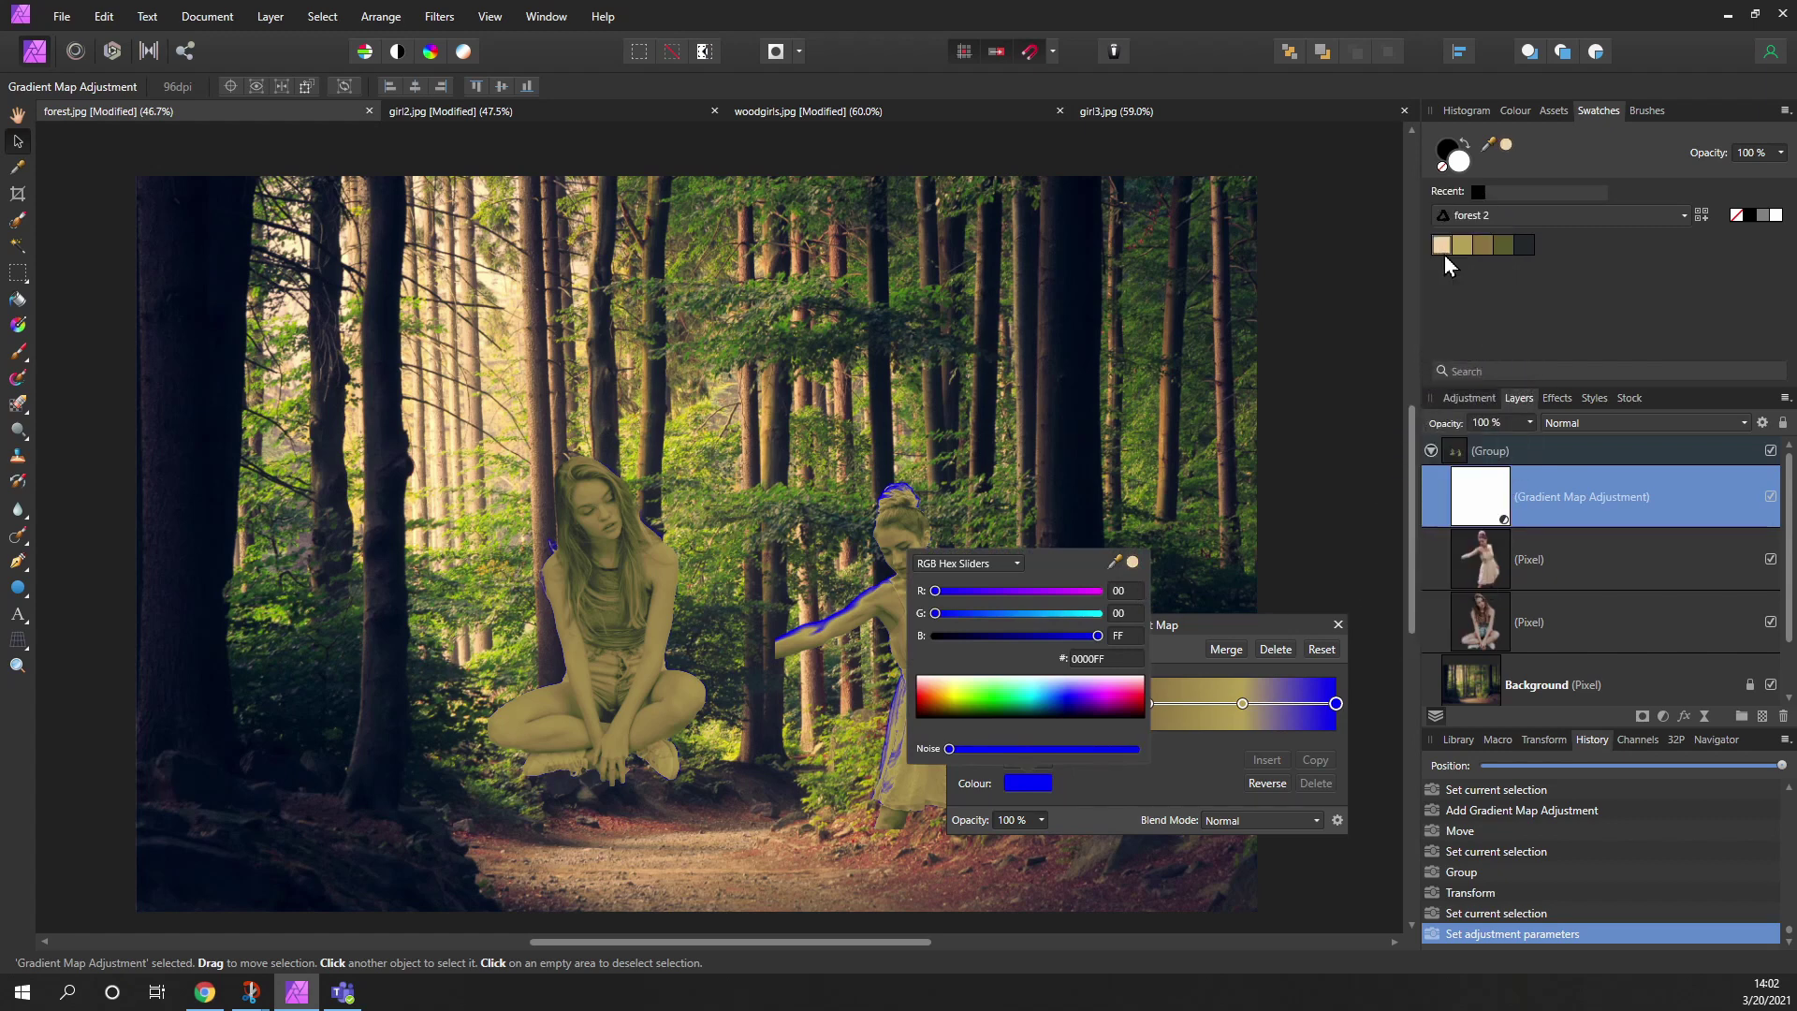
click(1131, 560)
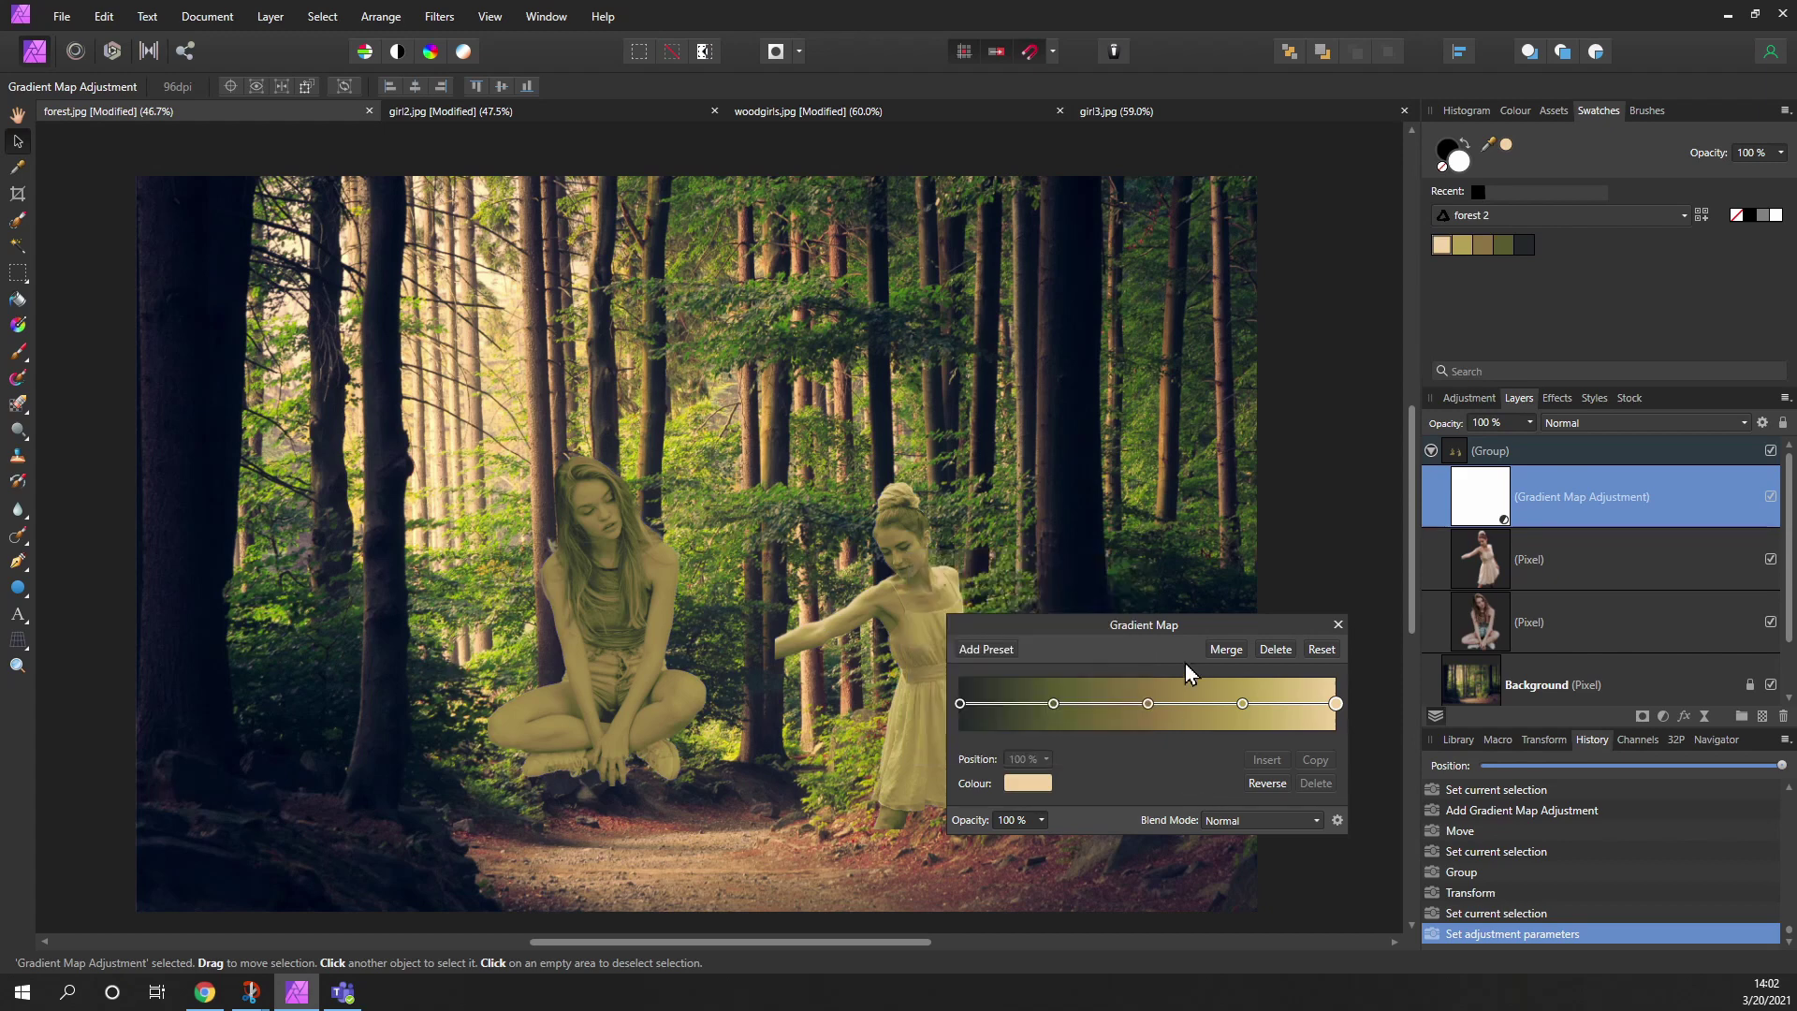
drag(1168, 629, 1292, 452)
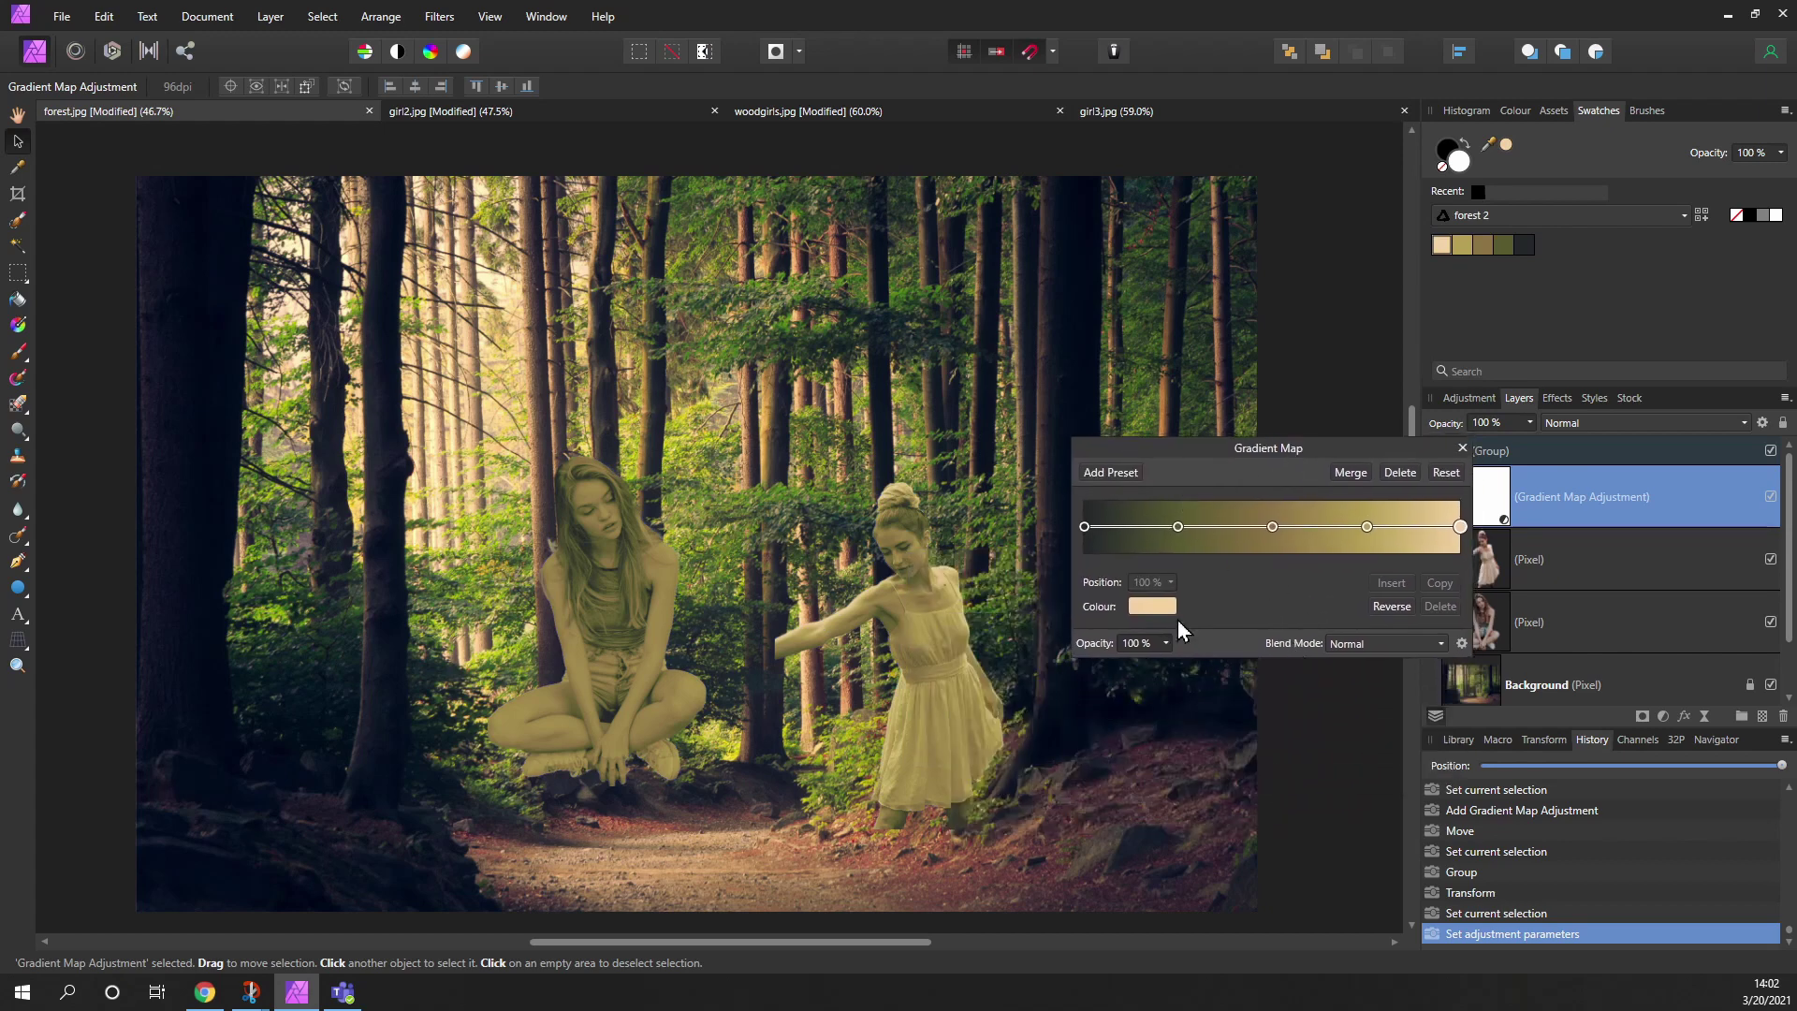
- Set the gradient map to Soft Light, compare it hidden, then close its settings
click(1394, 648)
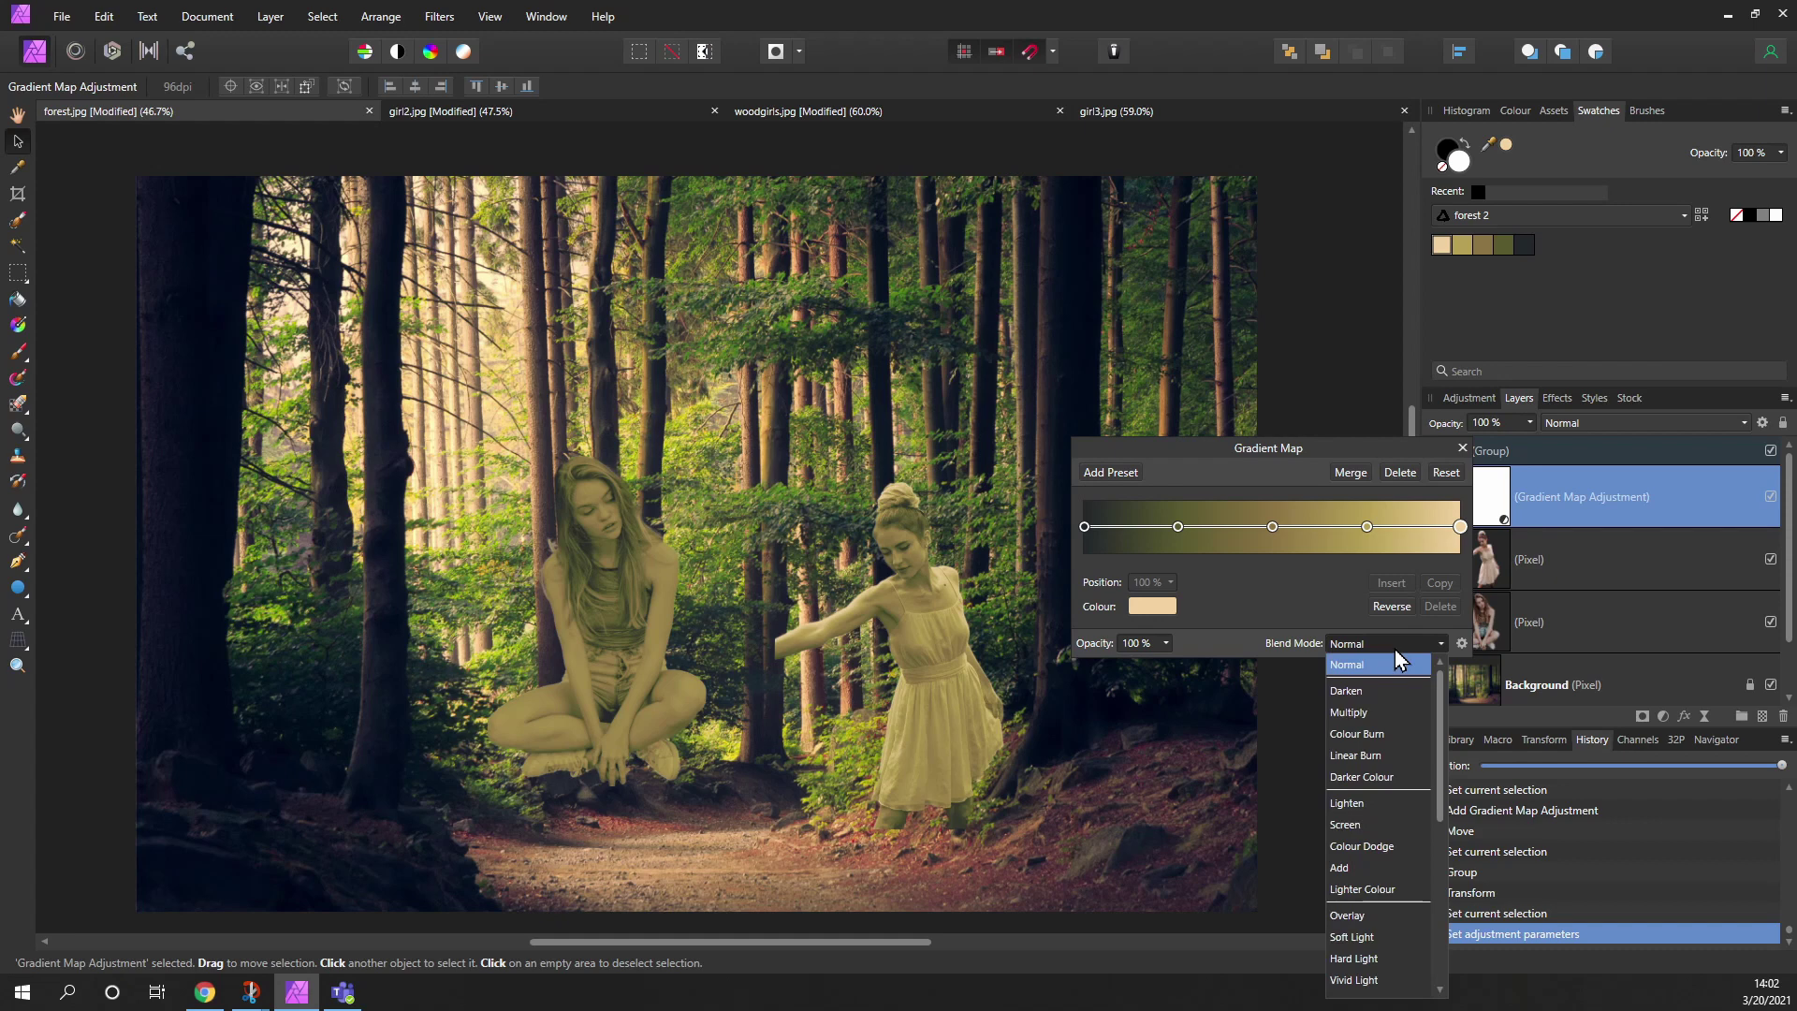
click(1352, 937)
drag(1207, 468, 1148, 335)
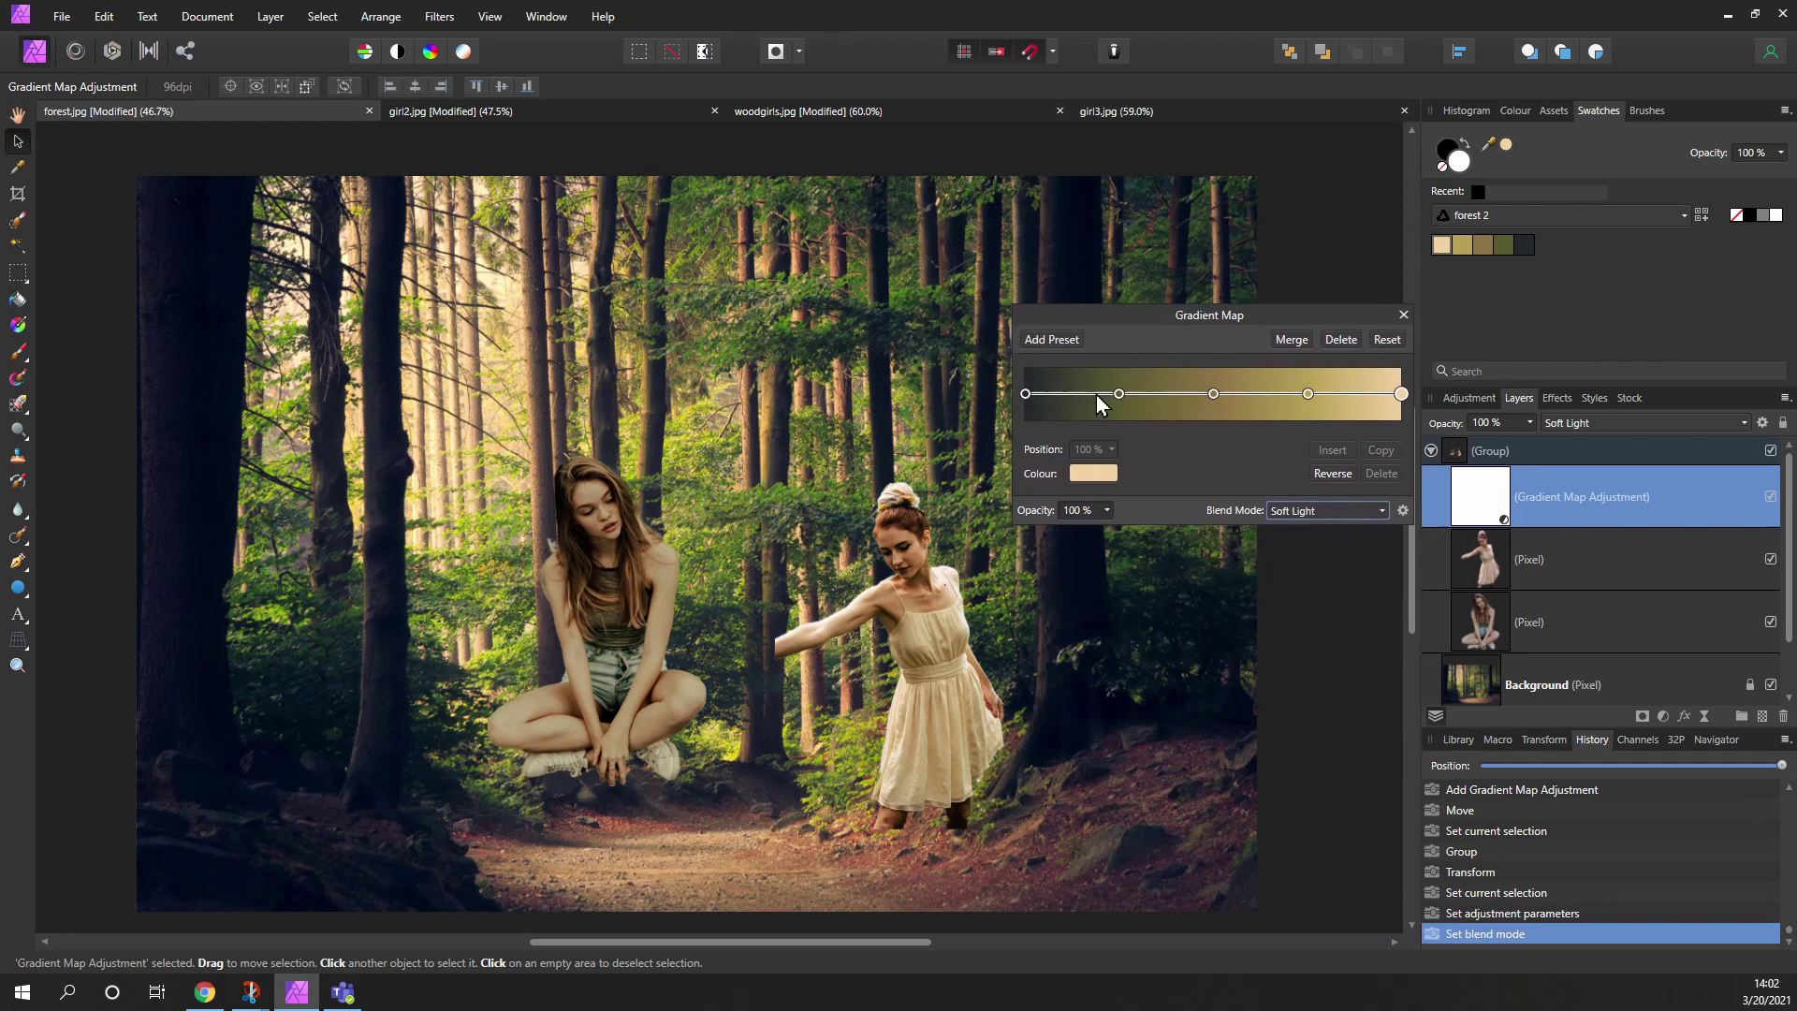
drag(839, 585, 805, 613)
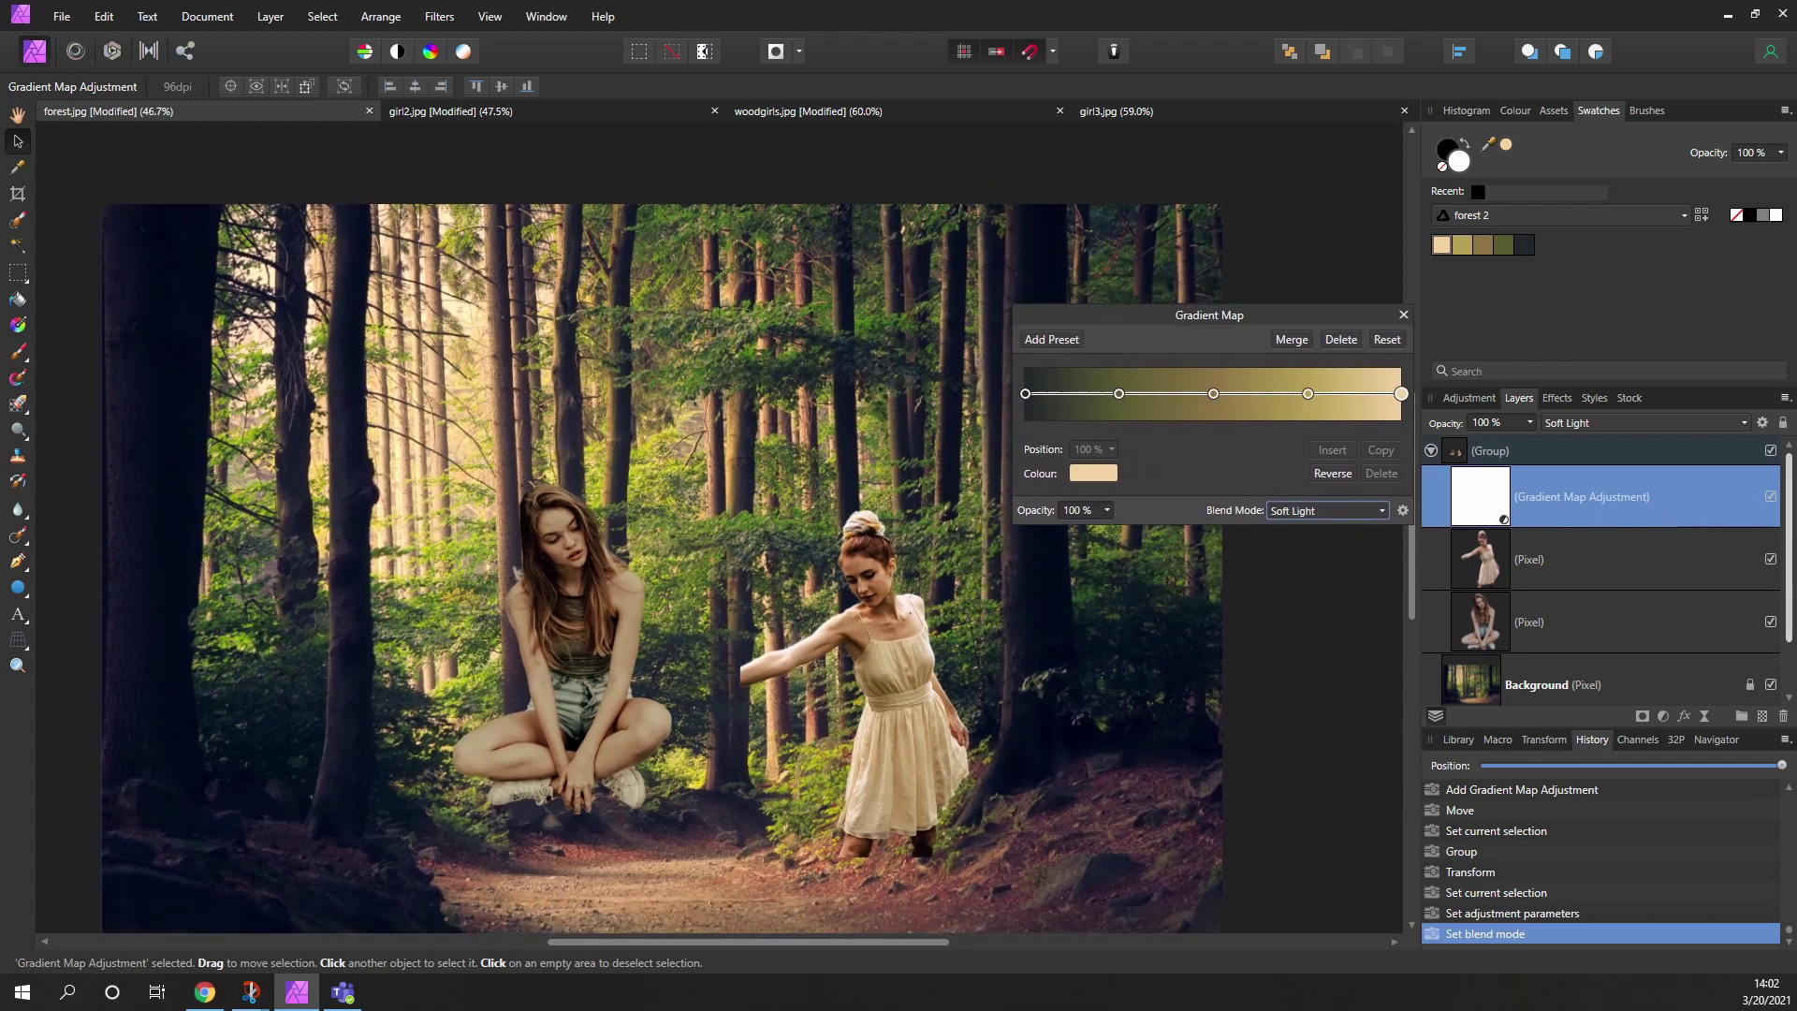
click(1770, 497)
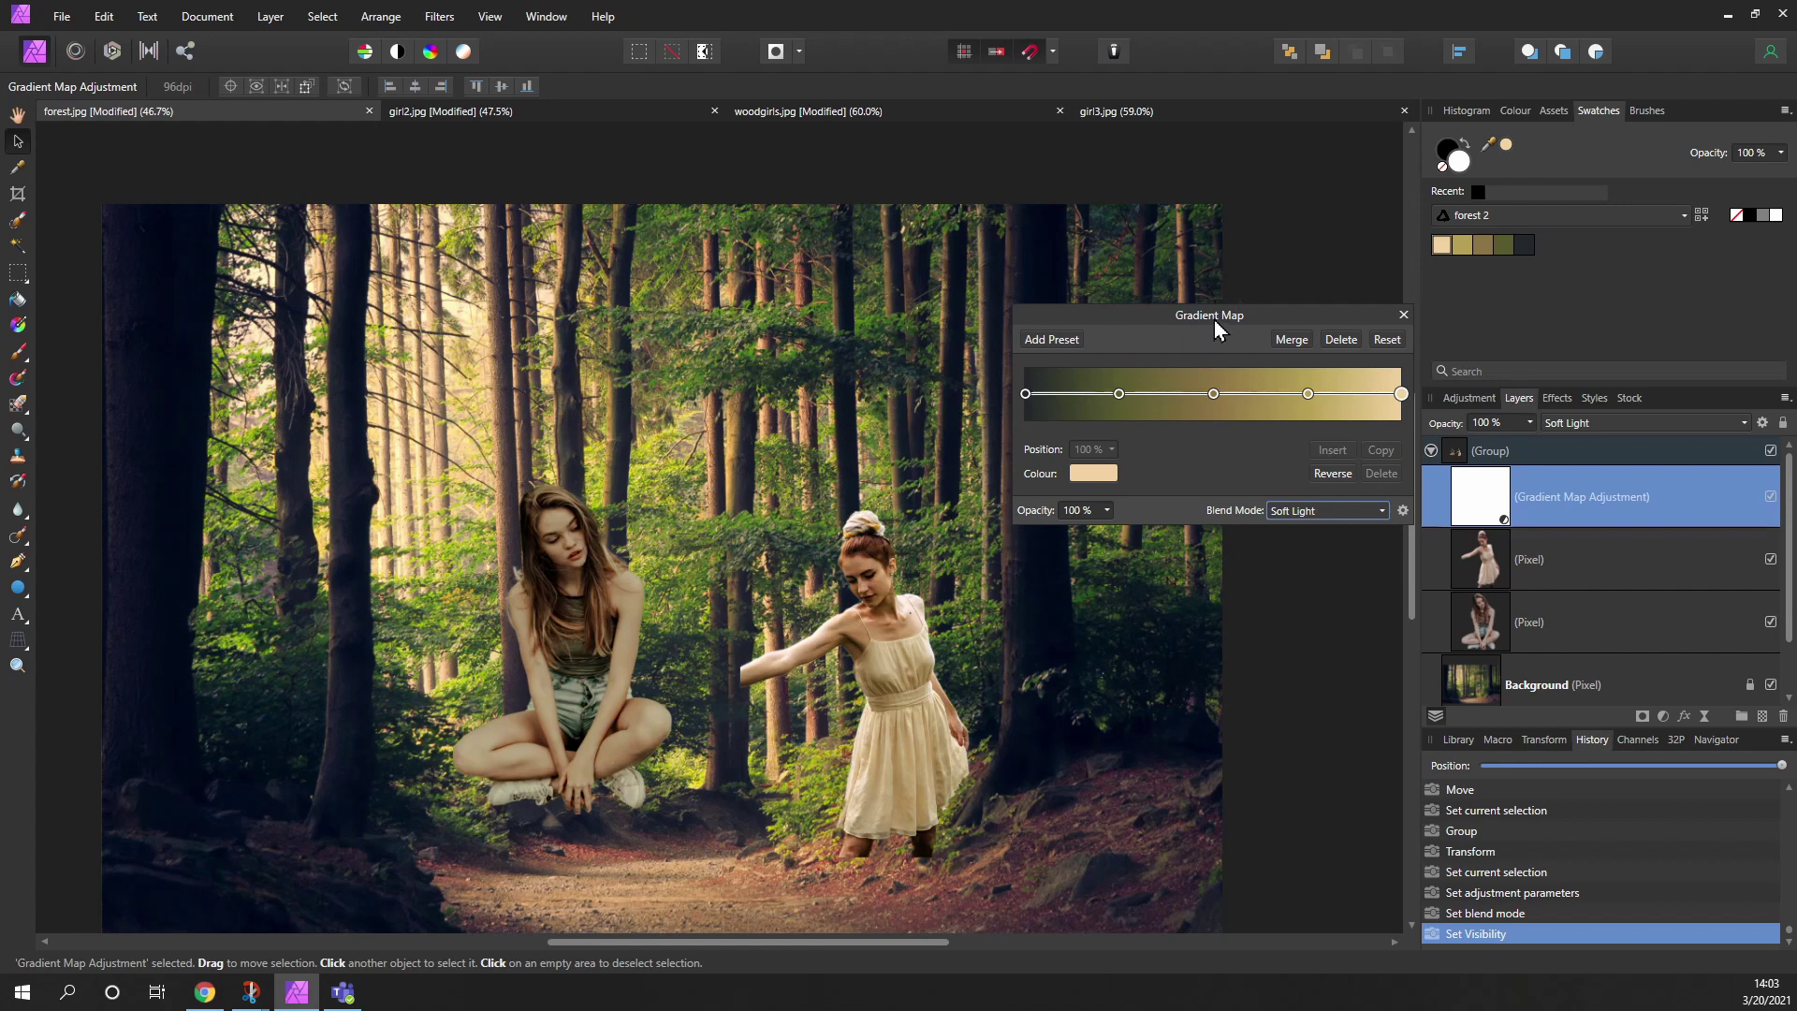
drag(1215, 320, 1240, 223)
click(1395, 217)
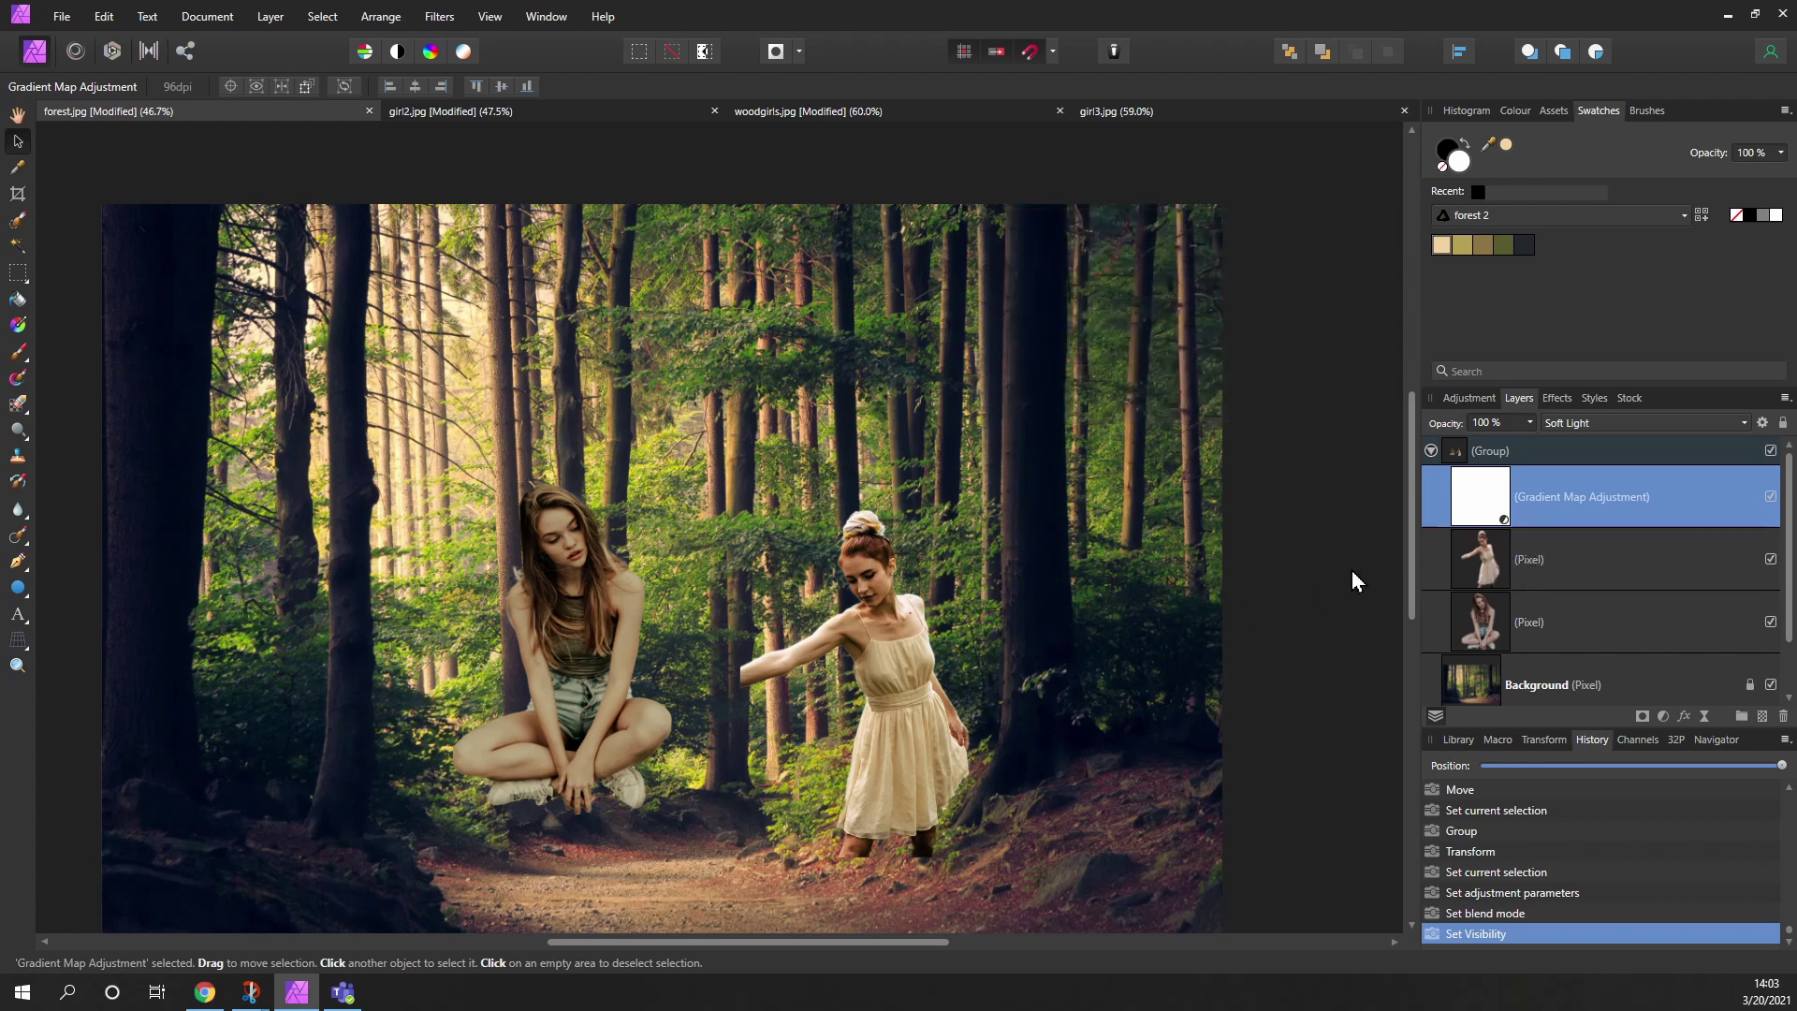
- Ungroup the gradient map and the two women's layers
click(1488, 573)
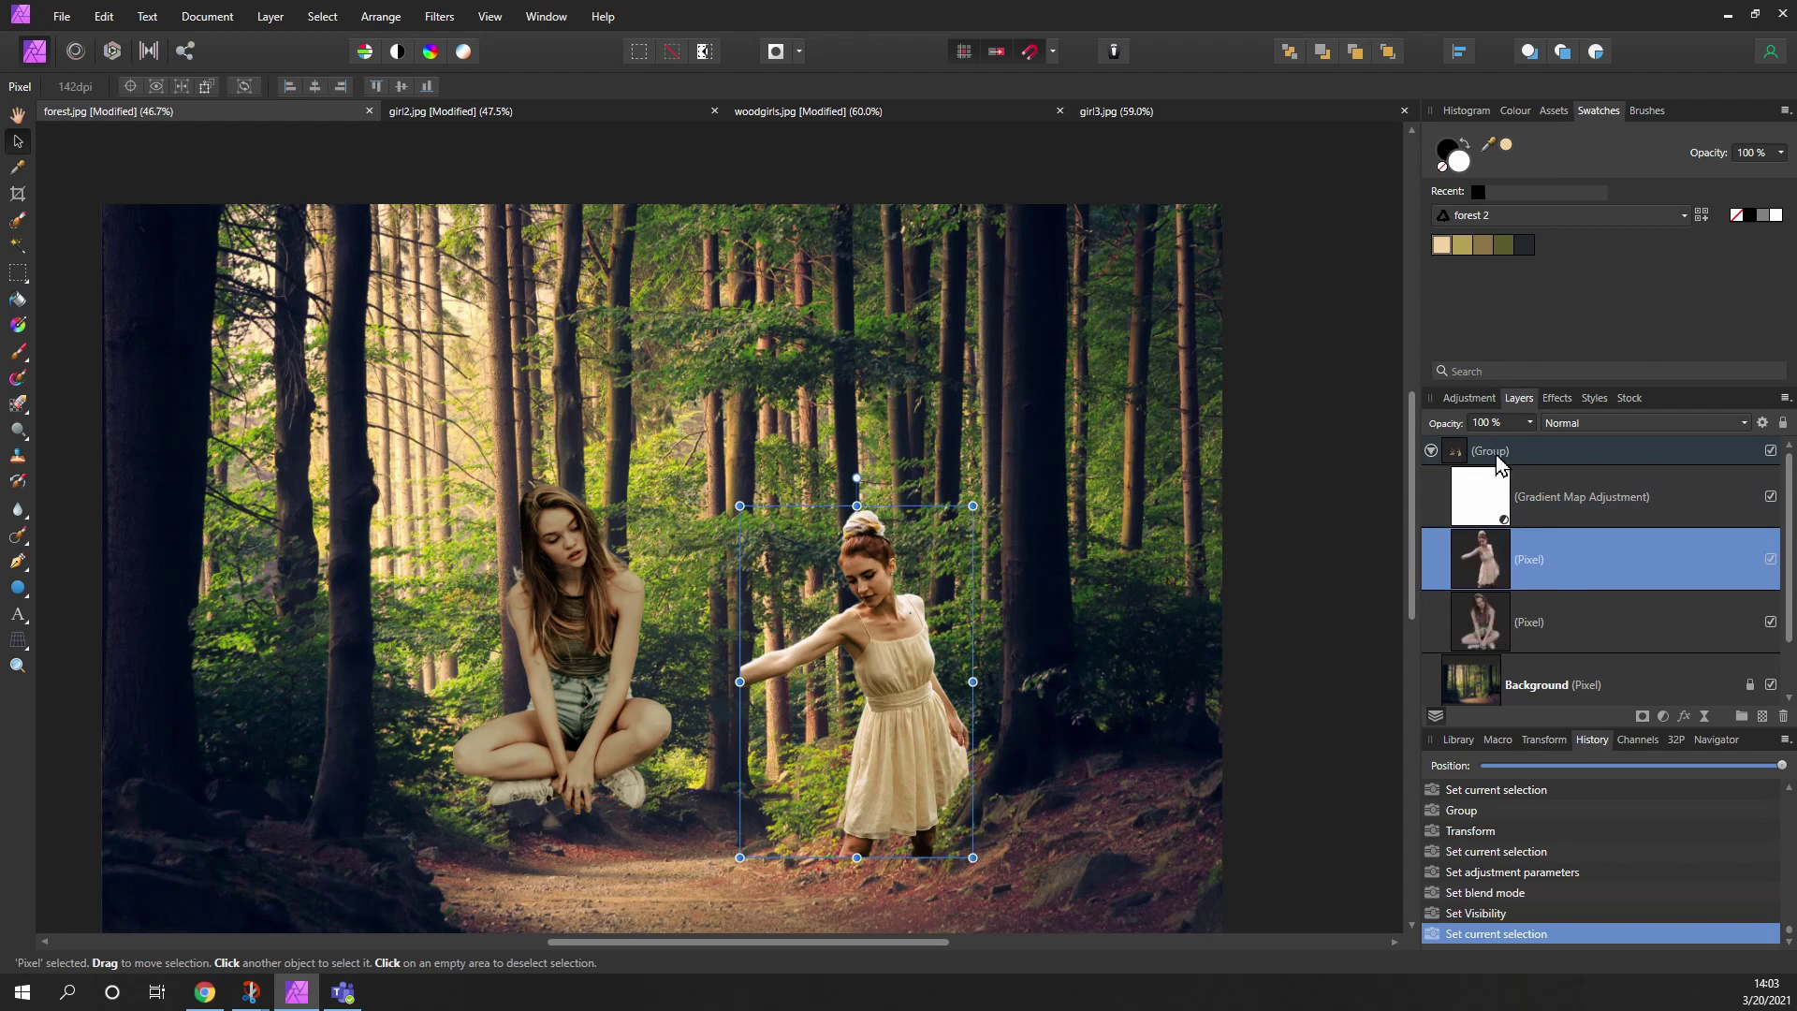
right_click(1540, 453)
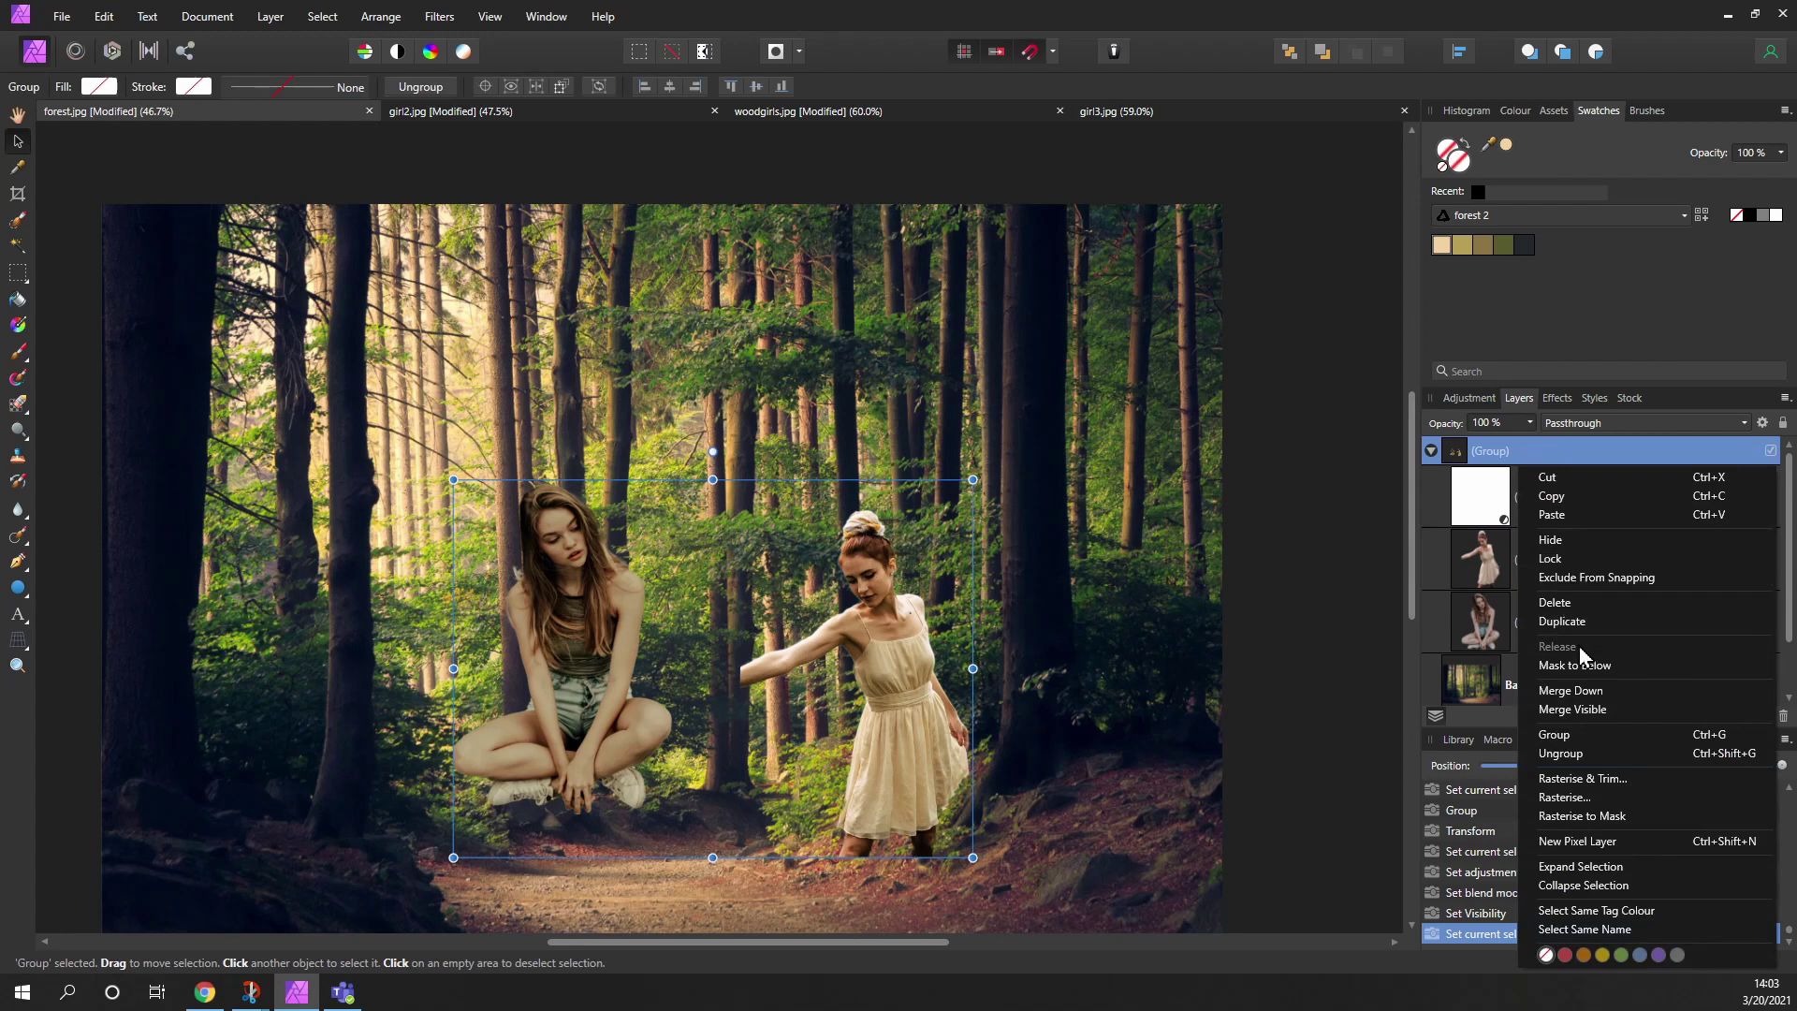
click(1561, 754)
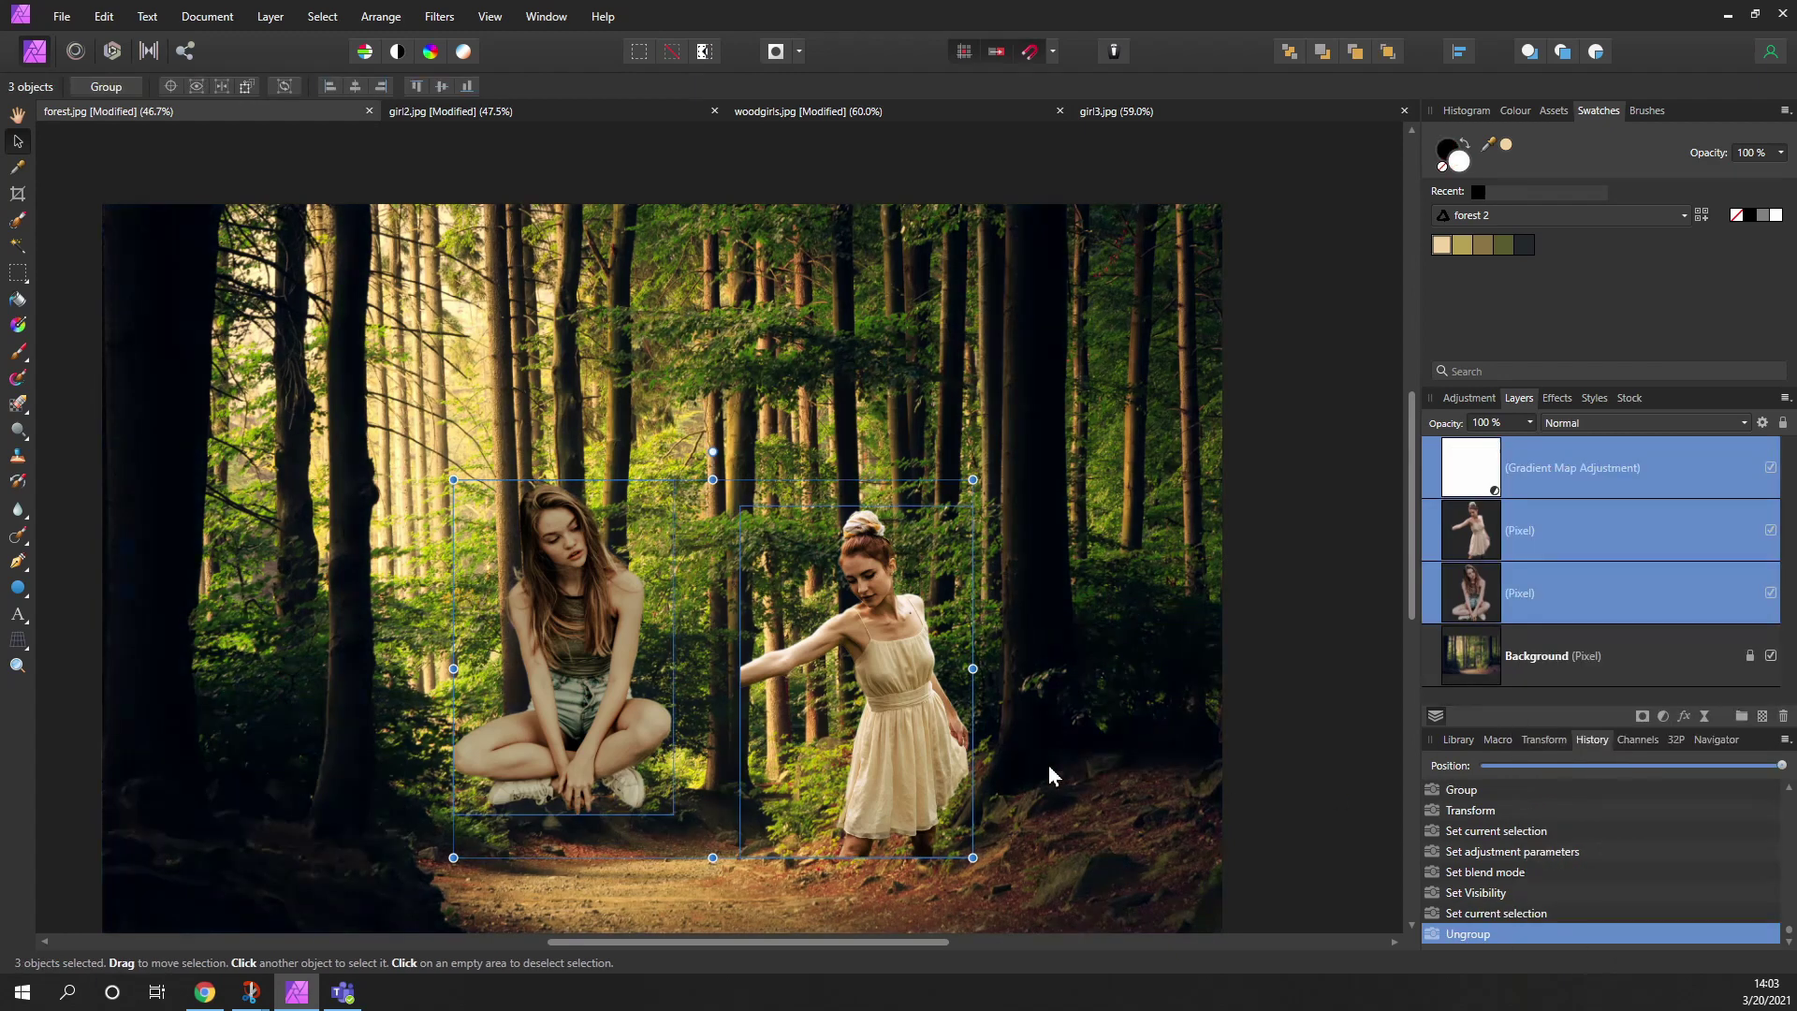
- Shrink the sitting woman and reposition her on the forest path
click(693, 514)
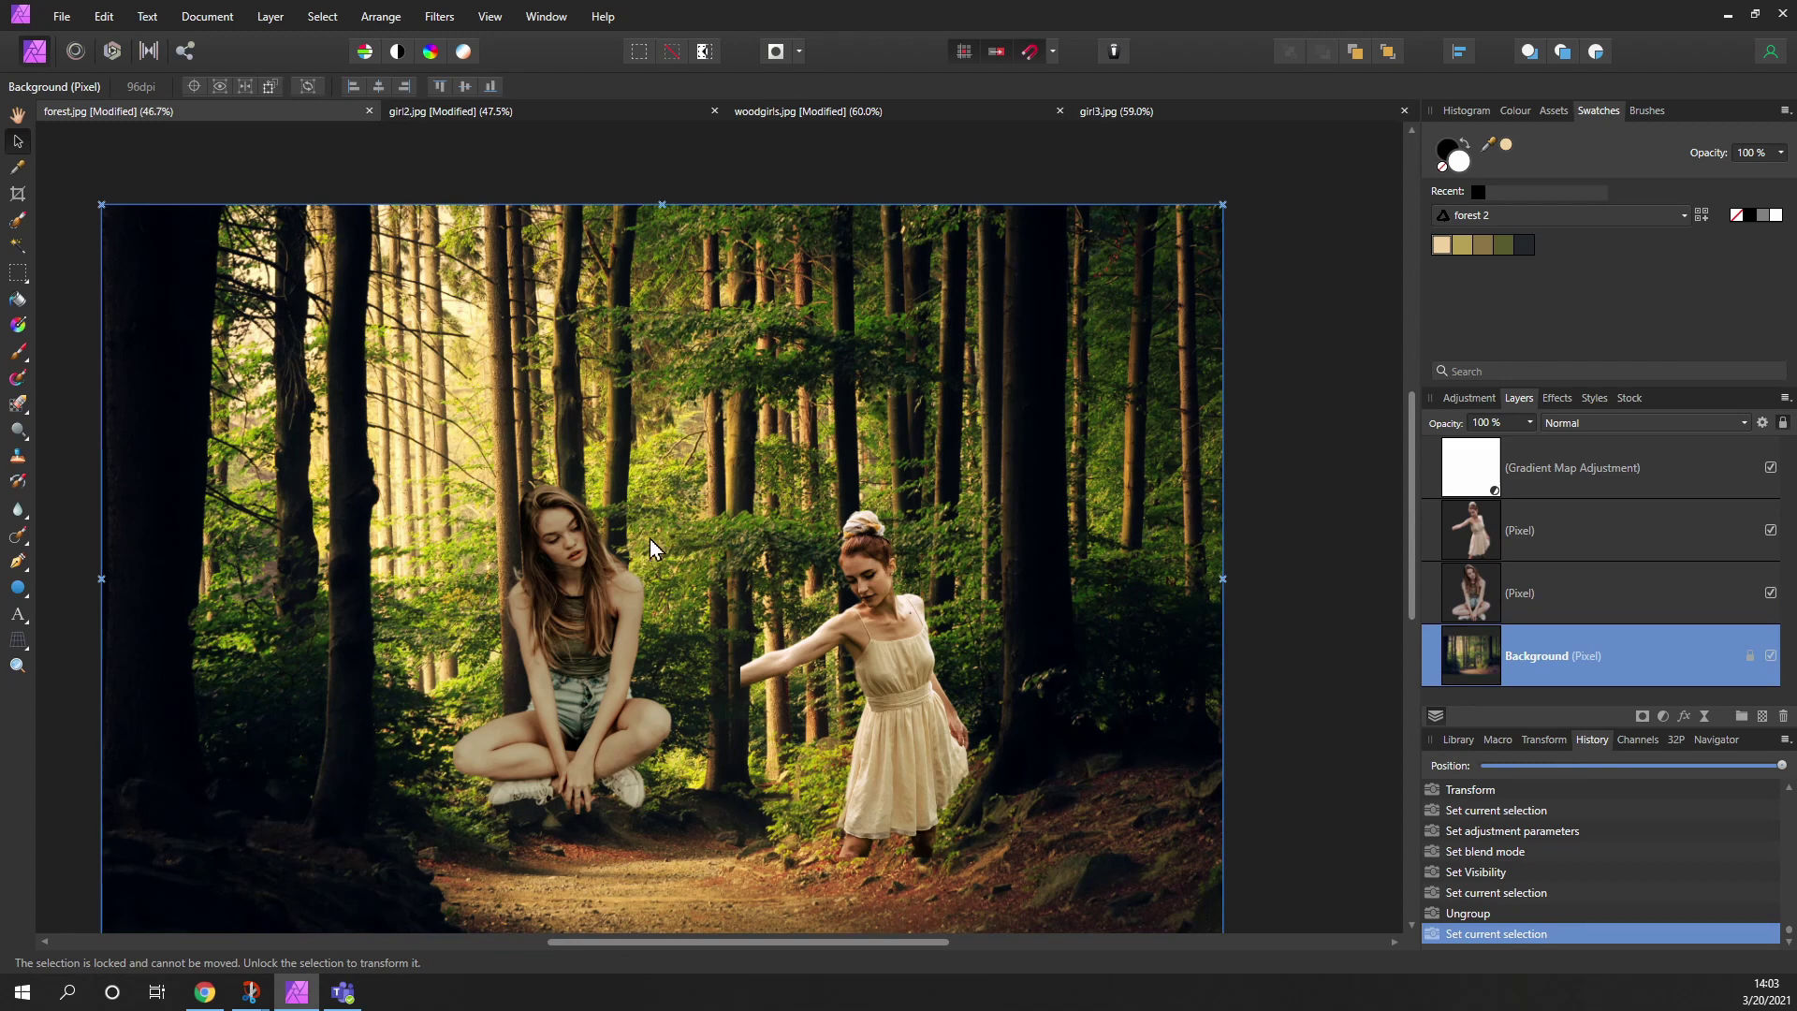
click(609, 561)
drag(679, 479, 567, 695)
mouse_move(491, 790)
mouse_down()
mouse_move(589, 866)
mouse_move(519, 770)
mouse_up()
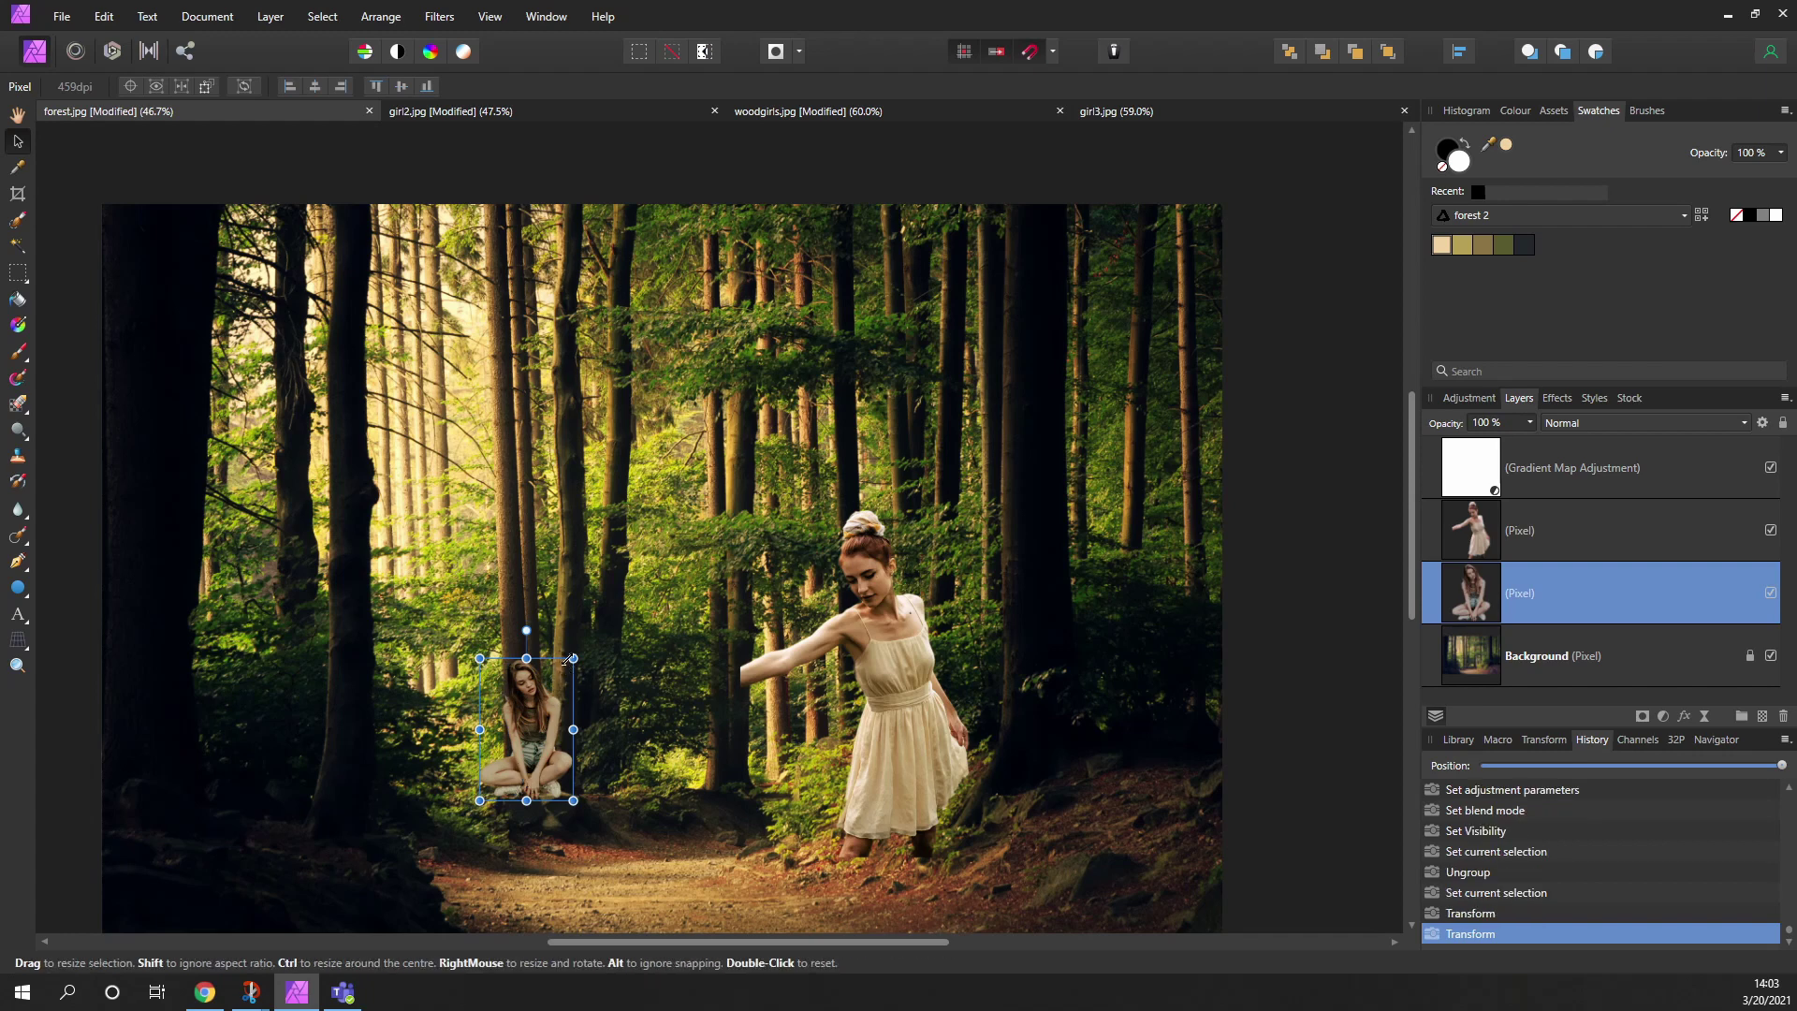
drag(566, 658, 561, 666)
- Shrink the standing woman and move her left, closer behind the seated woman
click(853, 702)
drag(853, 702, 705, 716)
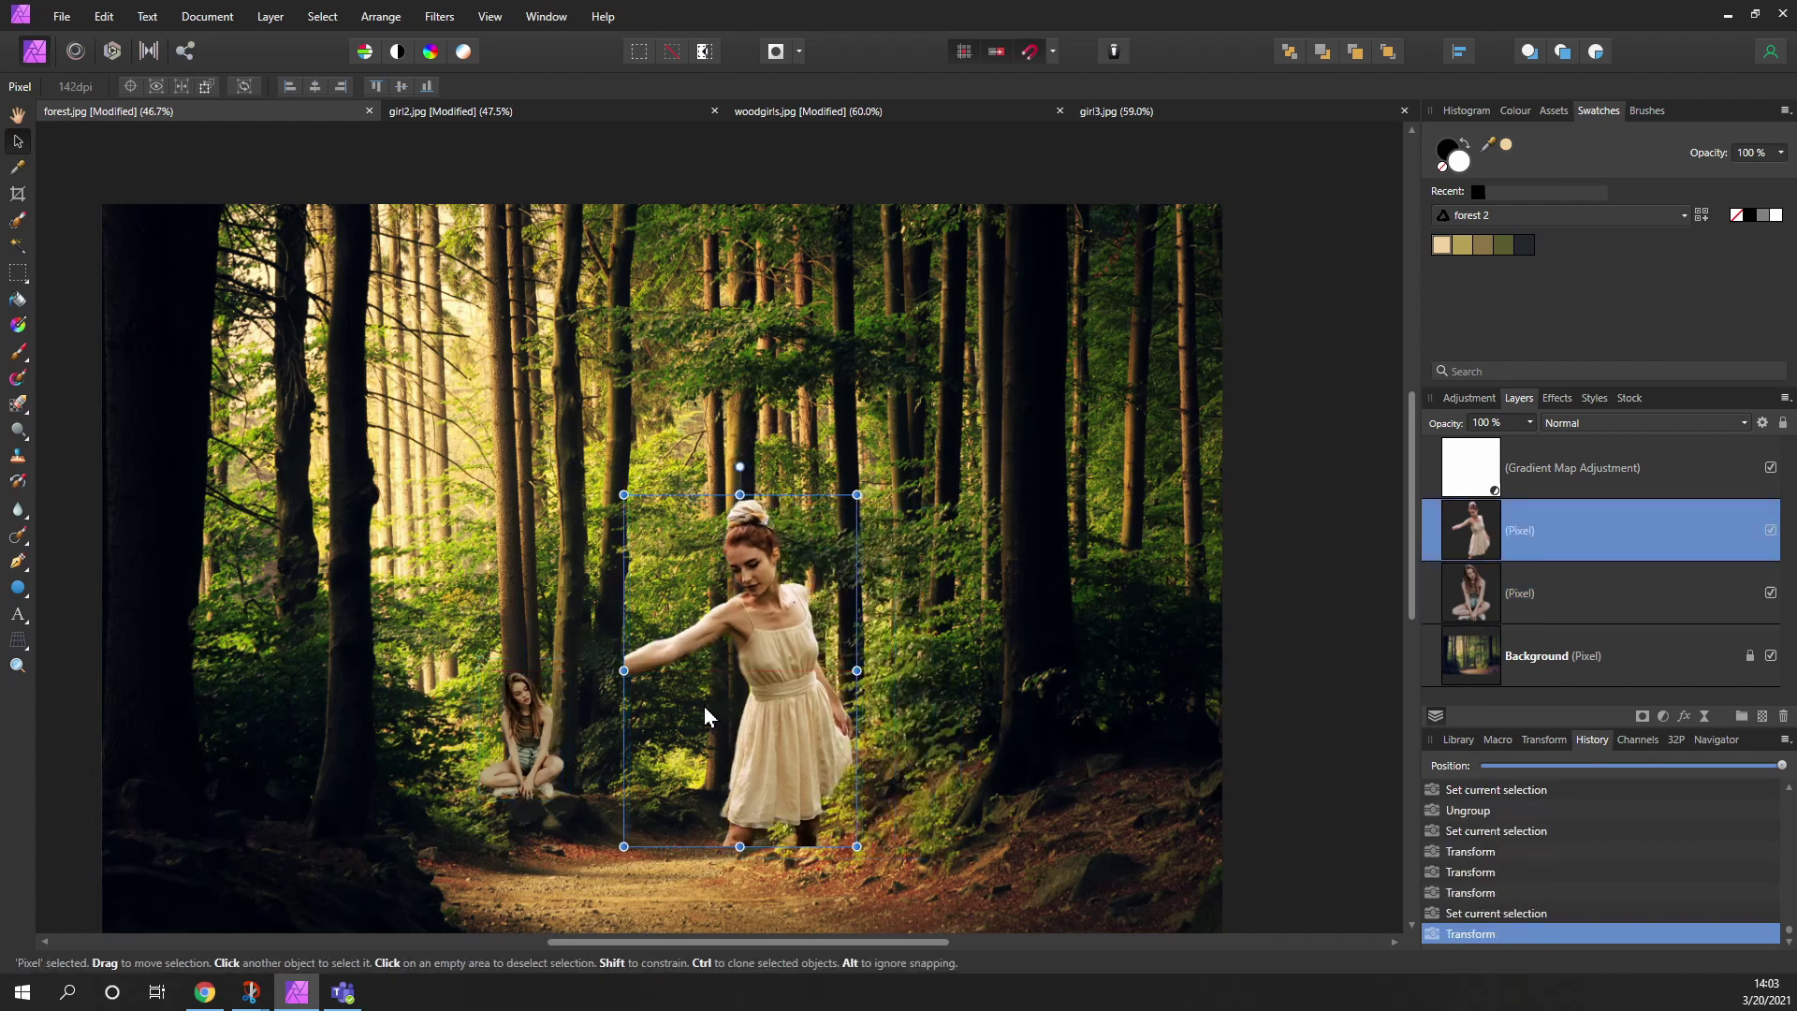
drag(853, 493, 624, 569)
scroll(955, 704, down, 2)
scroll(954, 703, left, 3)
scroll(954, 694, up, 5)
click(656, 713)
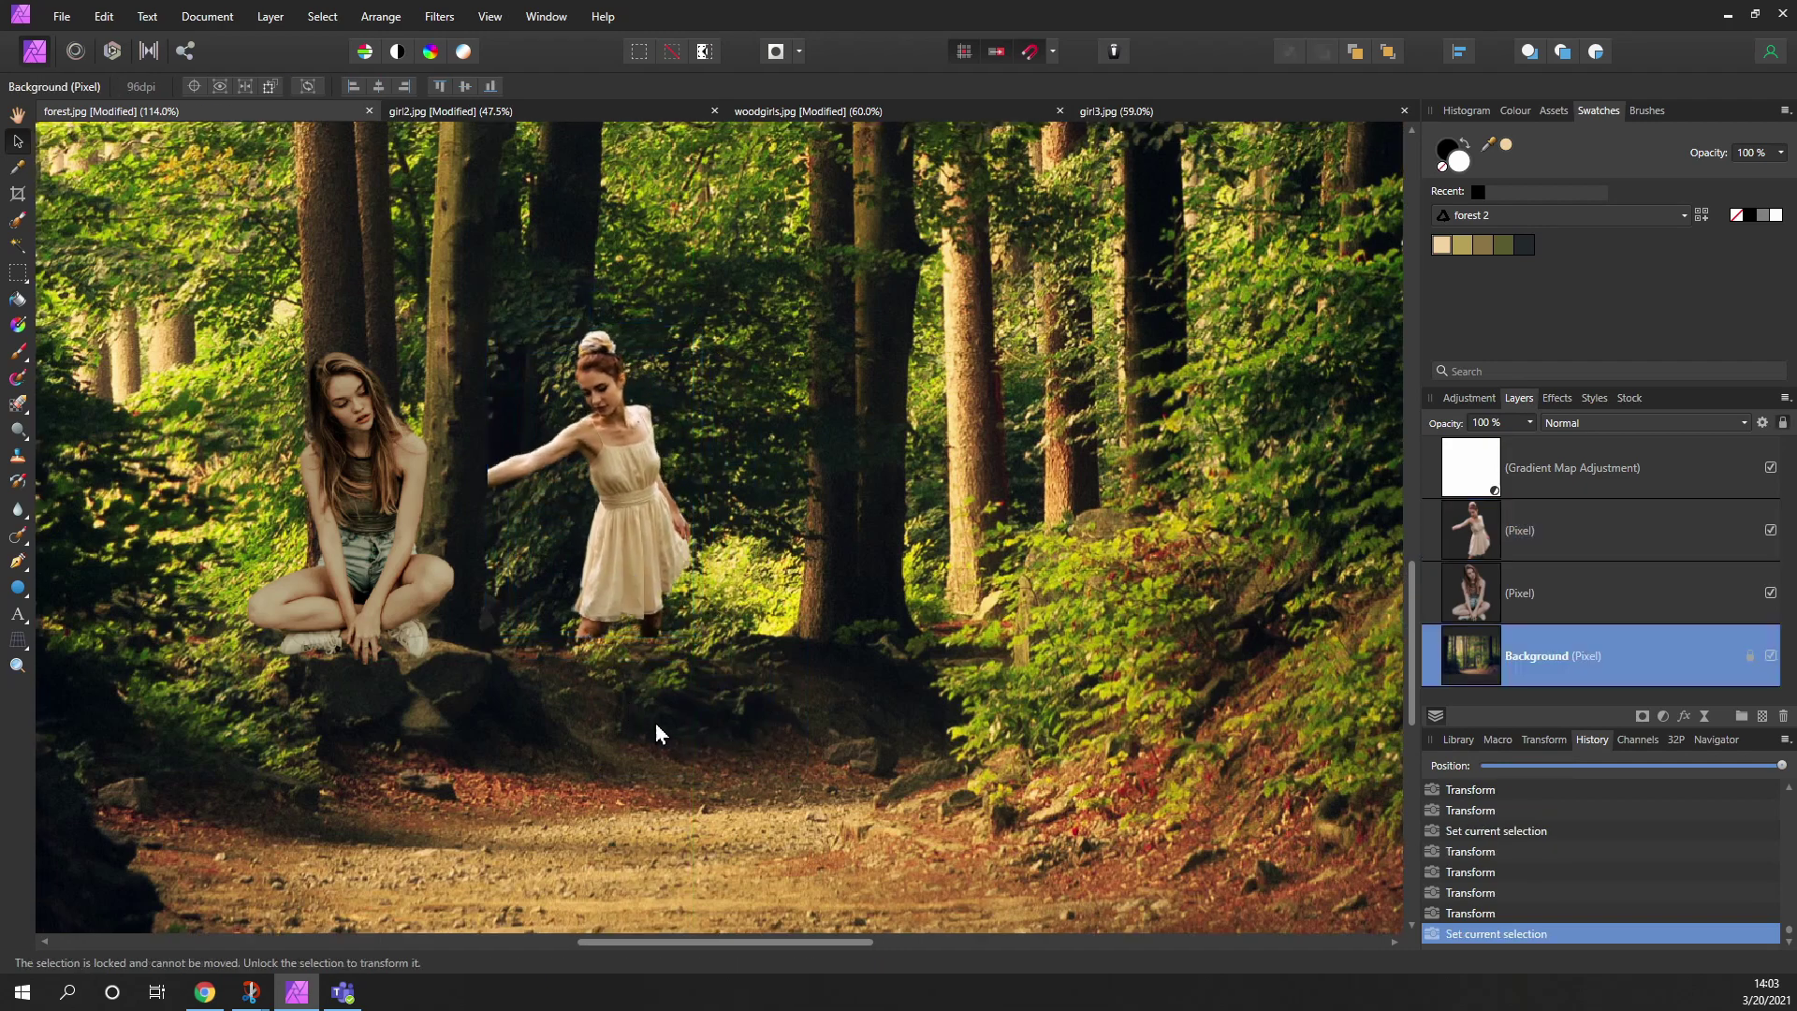
scroll(801, 726, up, 1)
scroll(947, 717, left, 3)
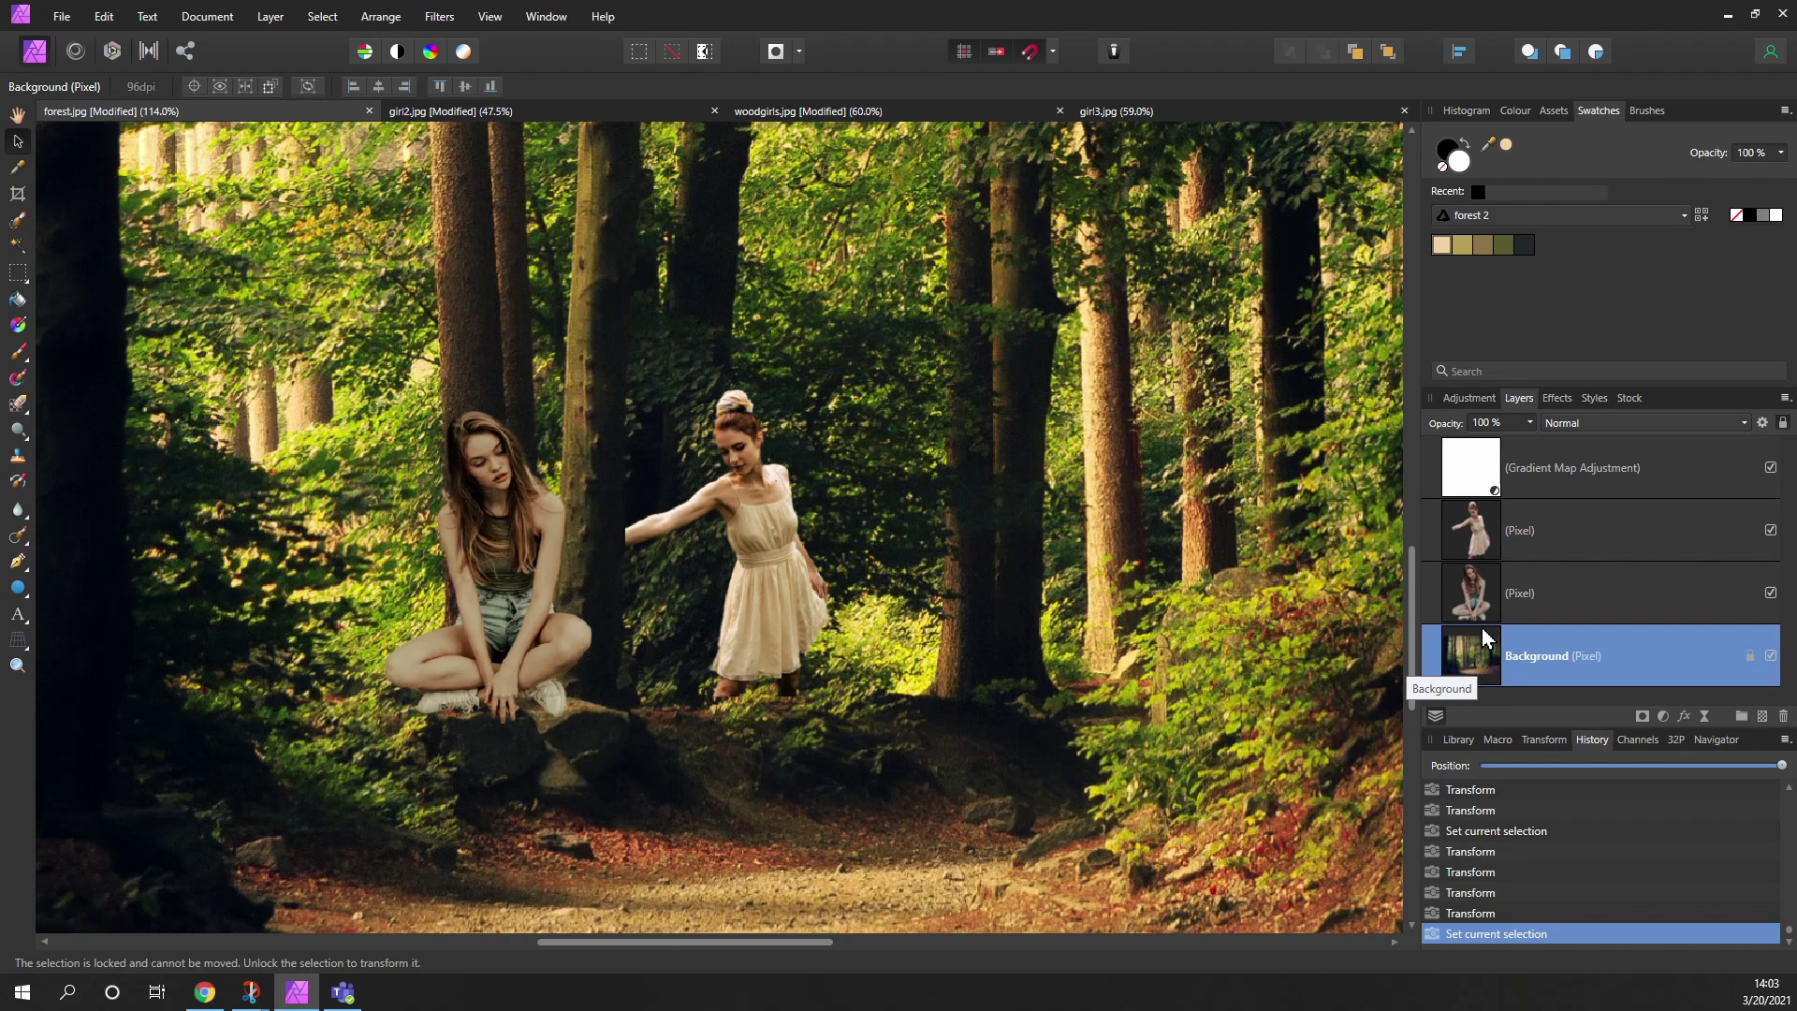
- Group the Gradient Map with both women's Pixel layers, then toggle the map off and on to compare
click(1535, 474)
shift+click(1537, 599)
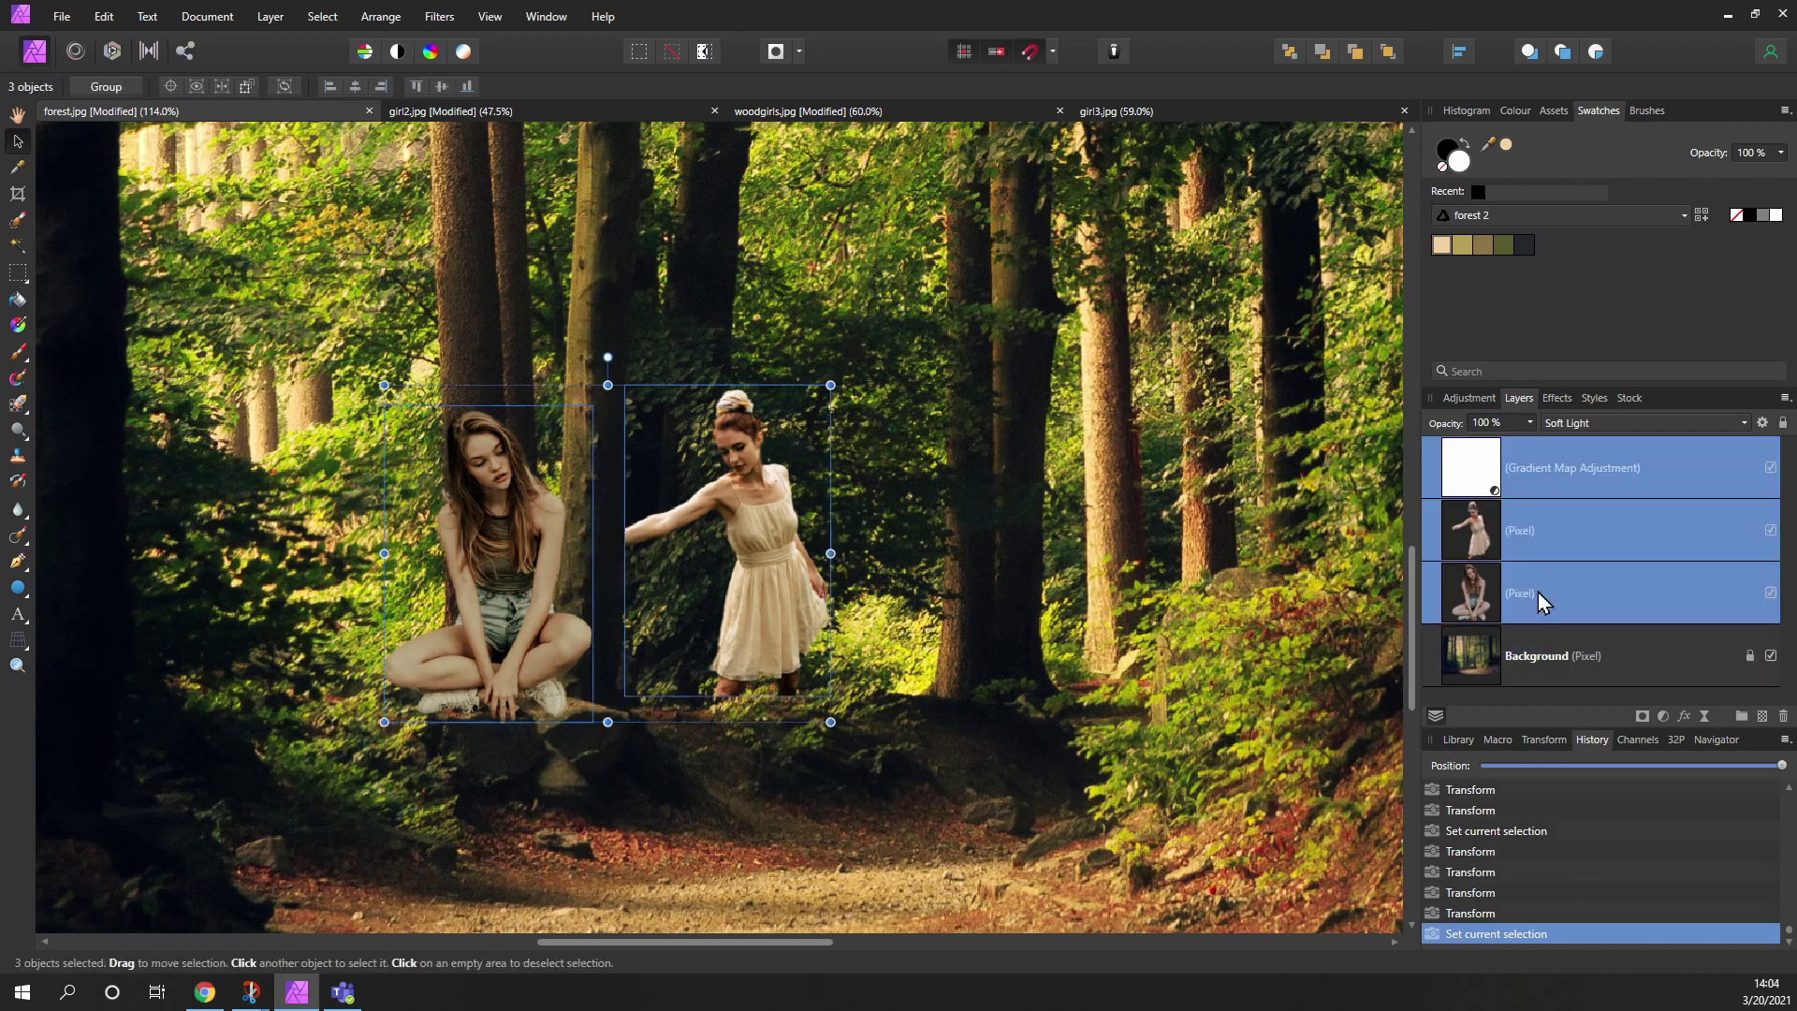
right_click(1541, 490)
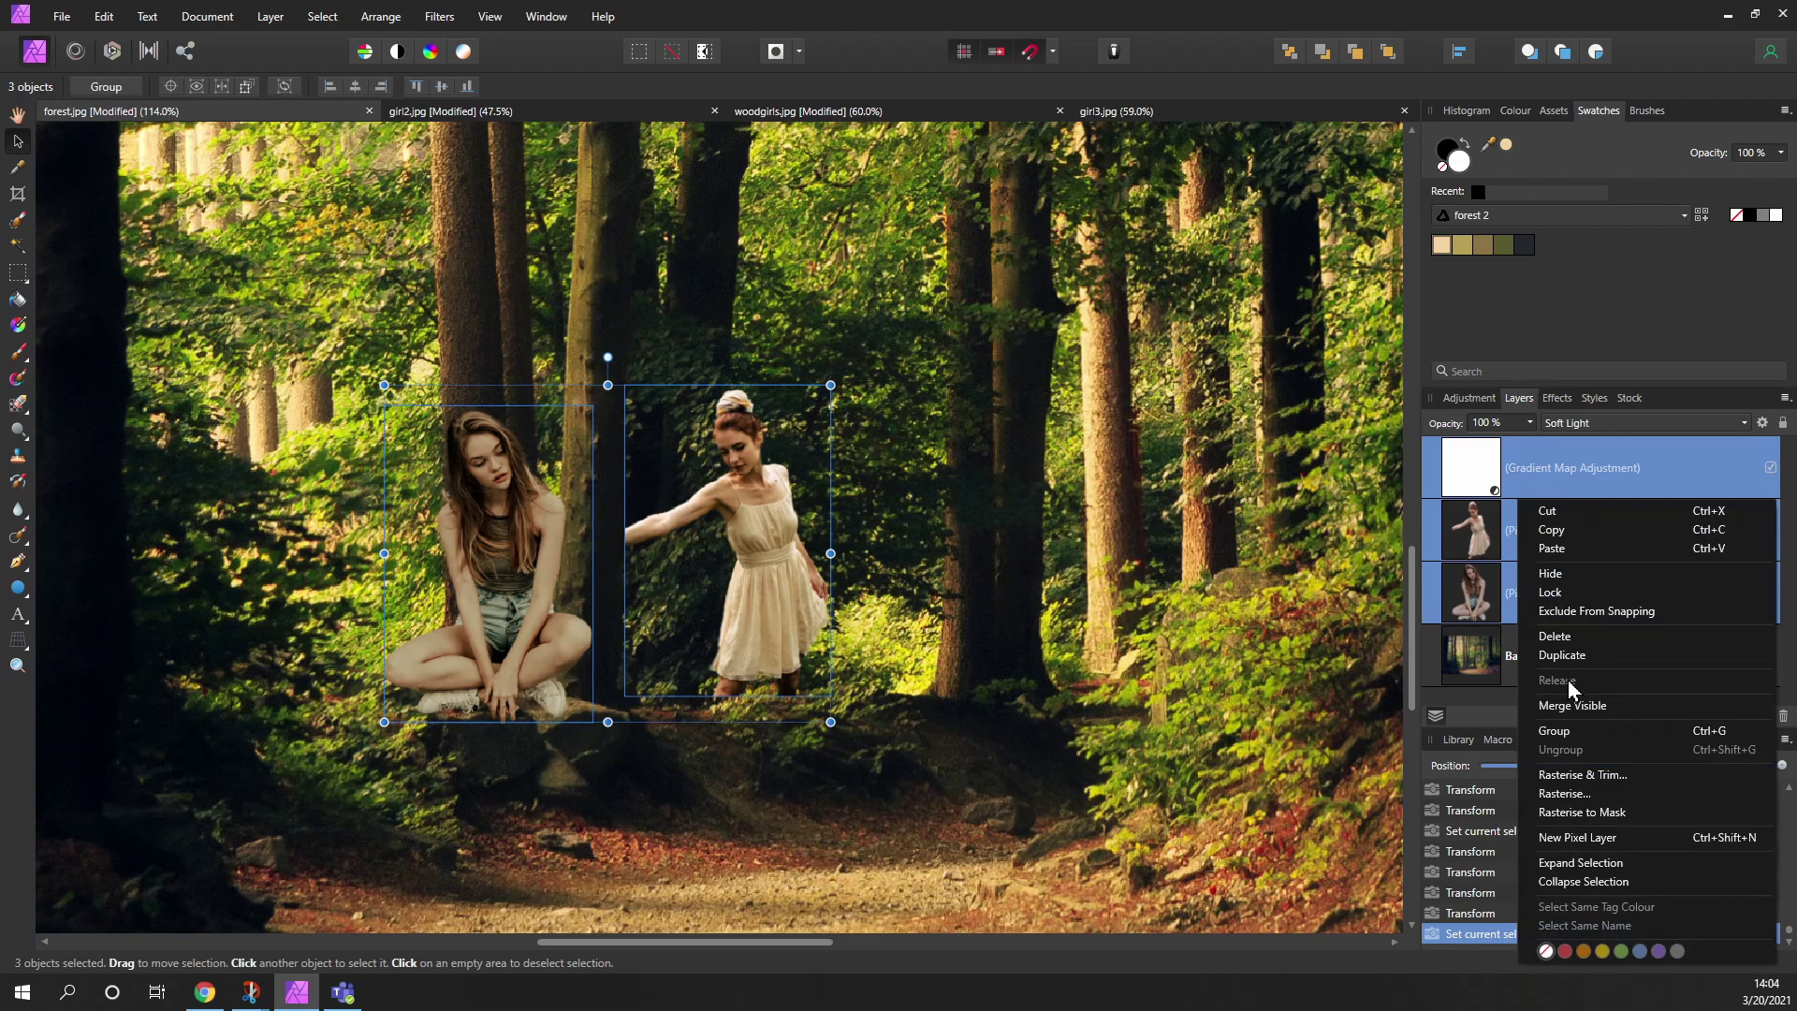
click(1572, 728)
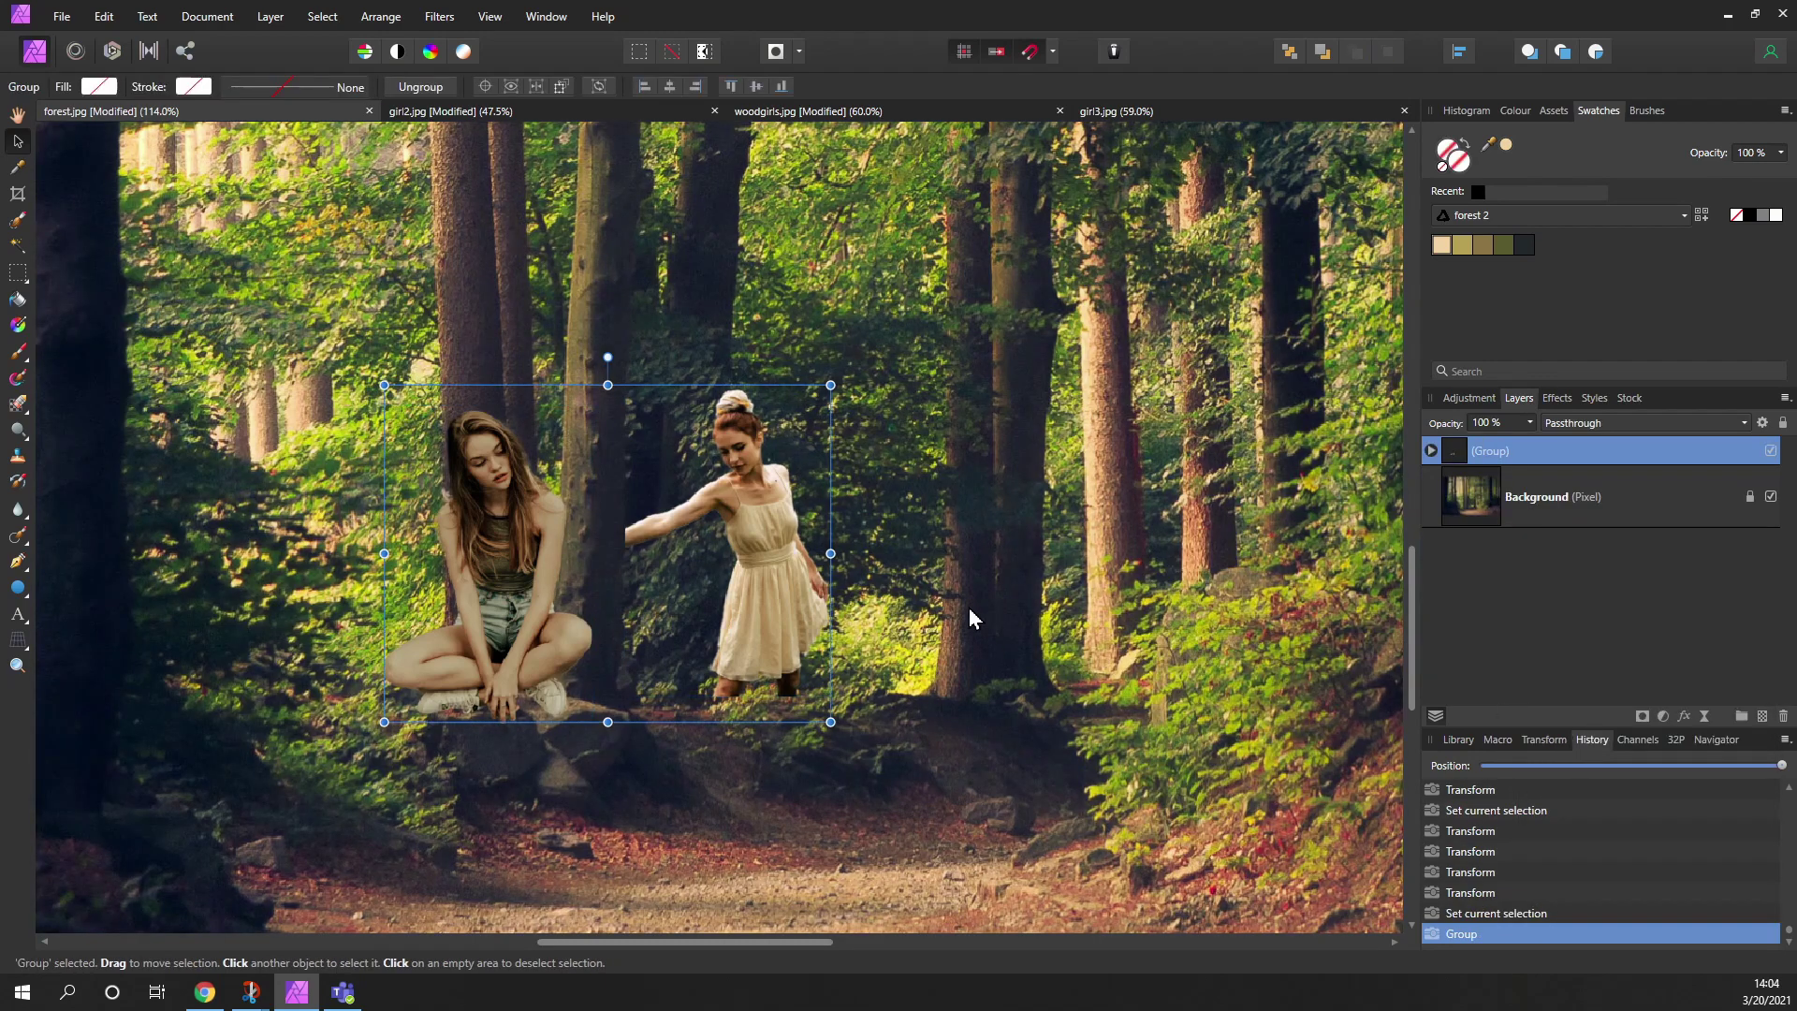
click(704, 599)
key(ctrl+0)
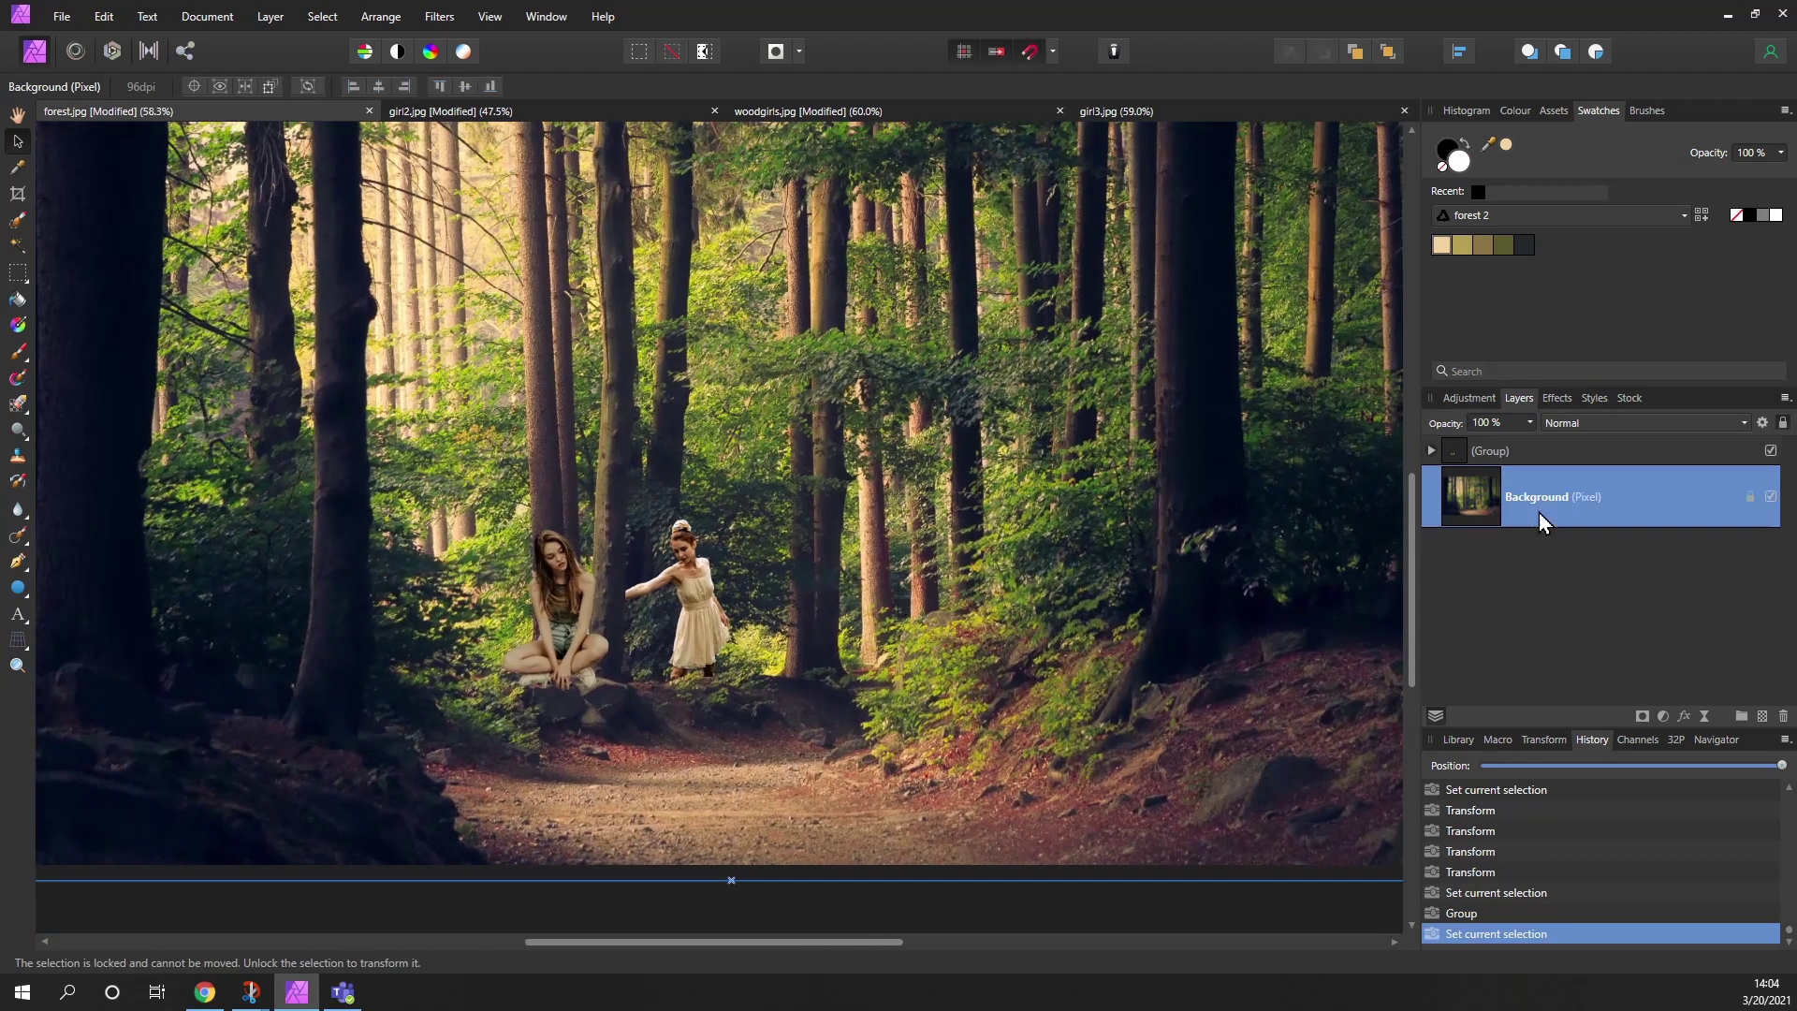
click(1430, 451)
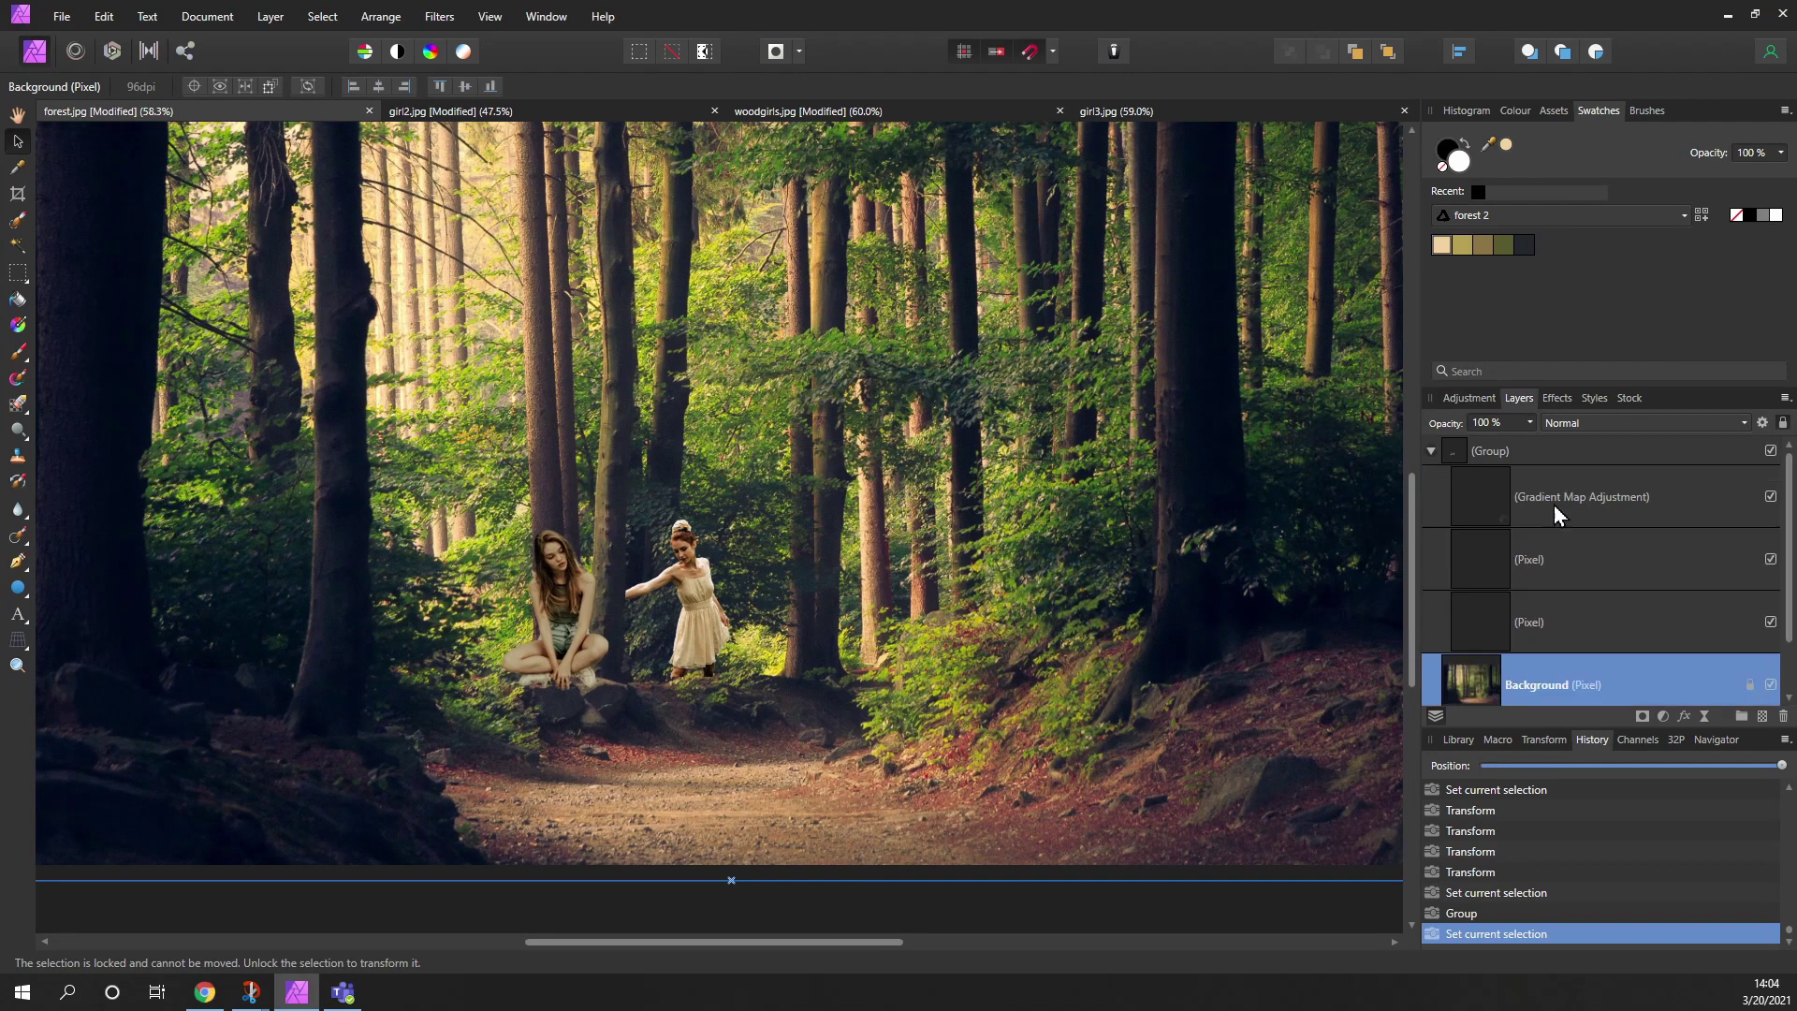
click(1770, 497)
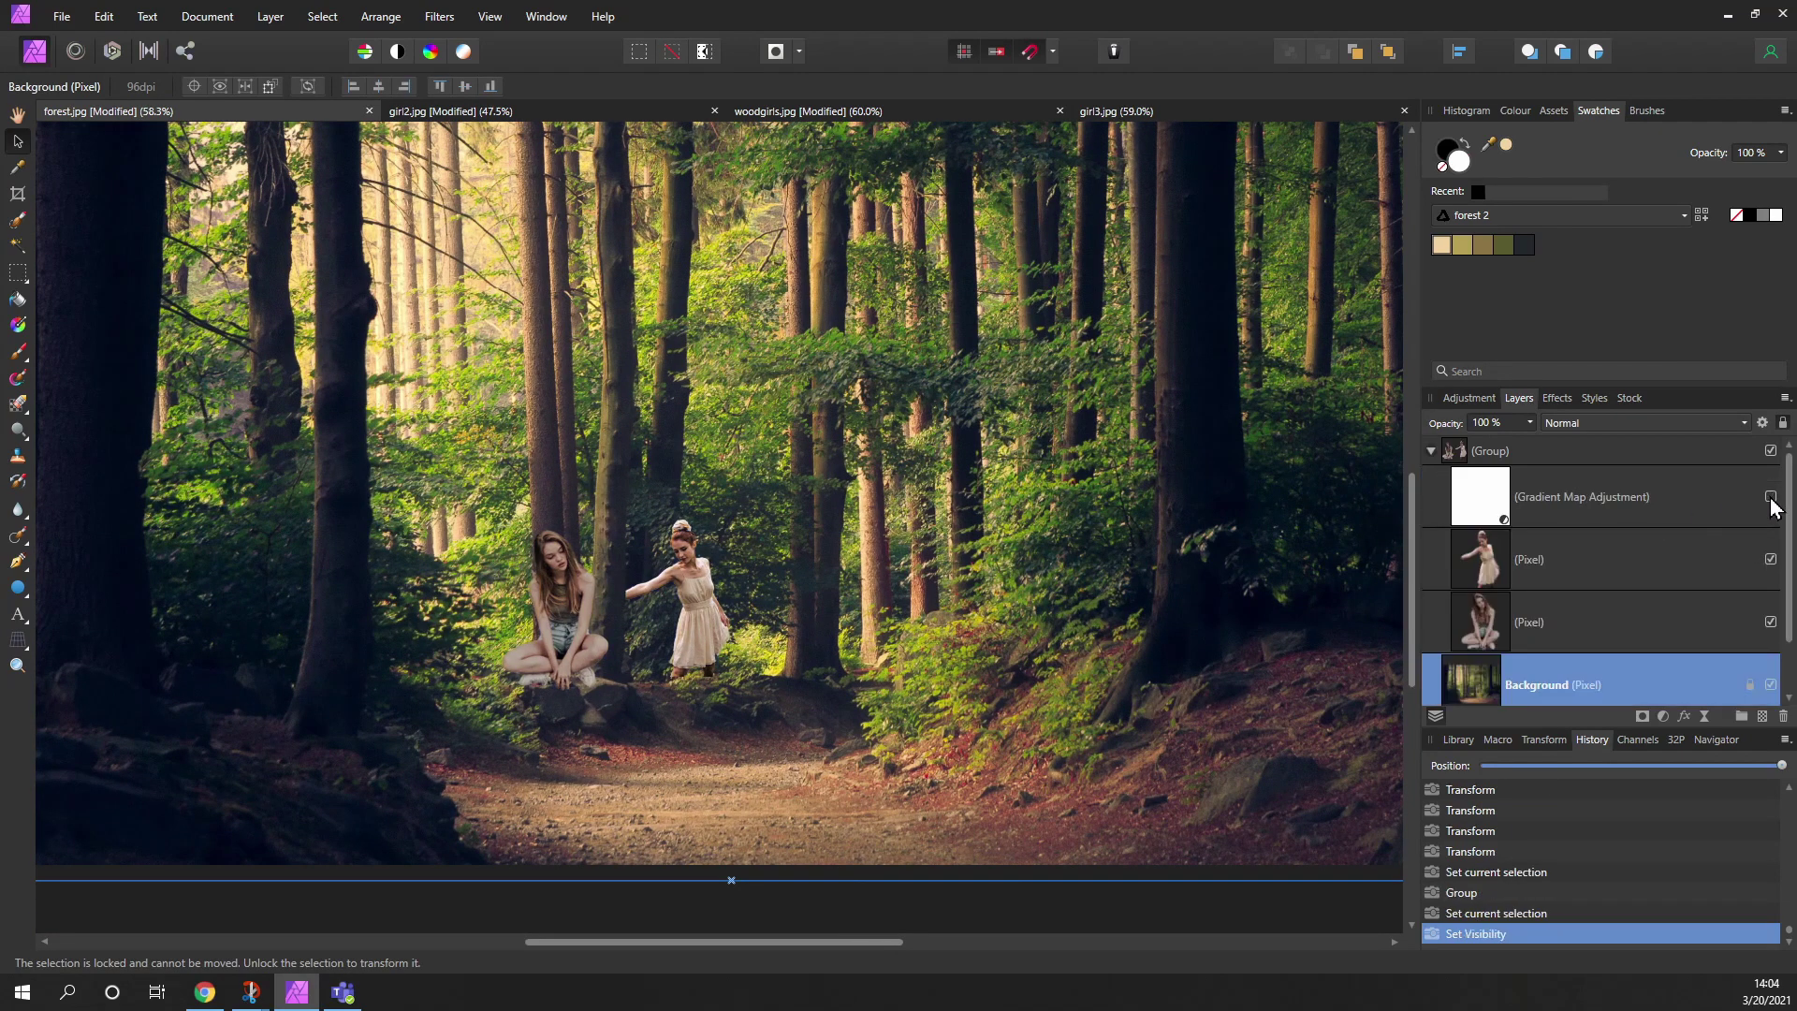
click(1770, 497)
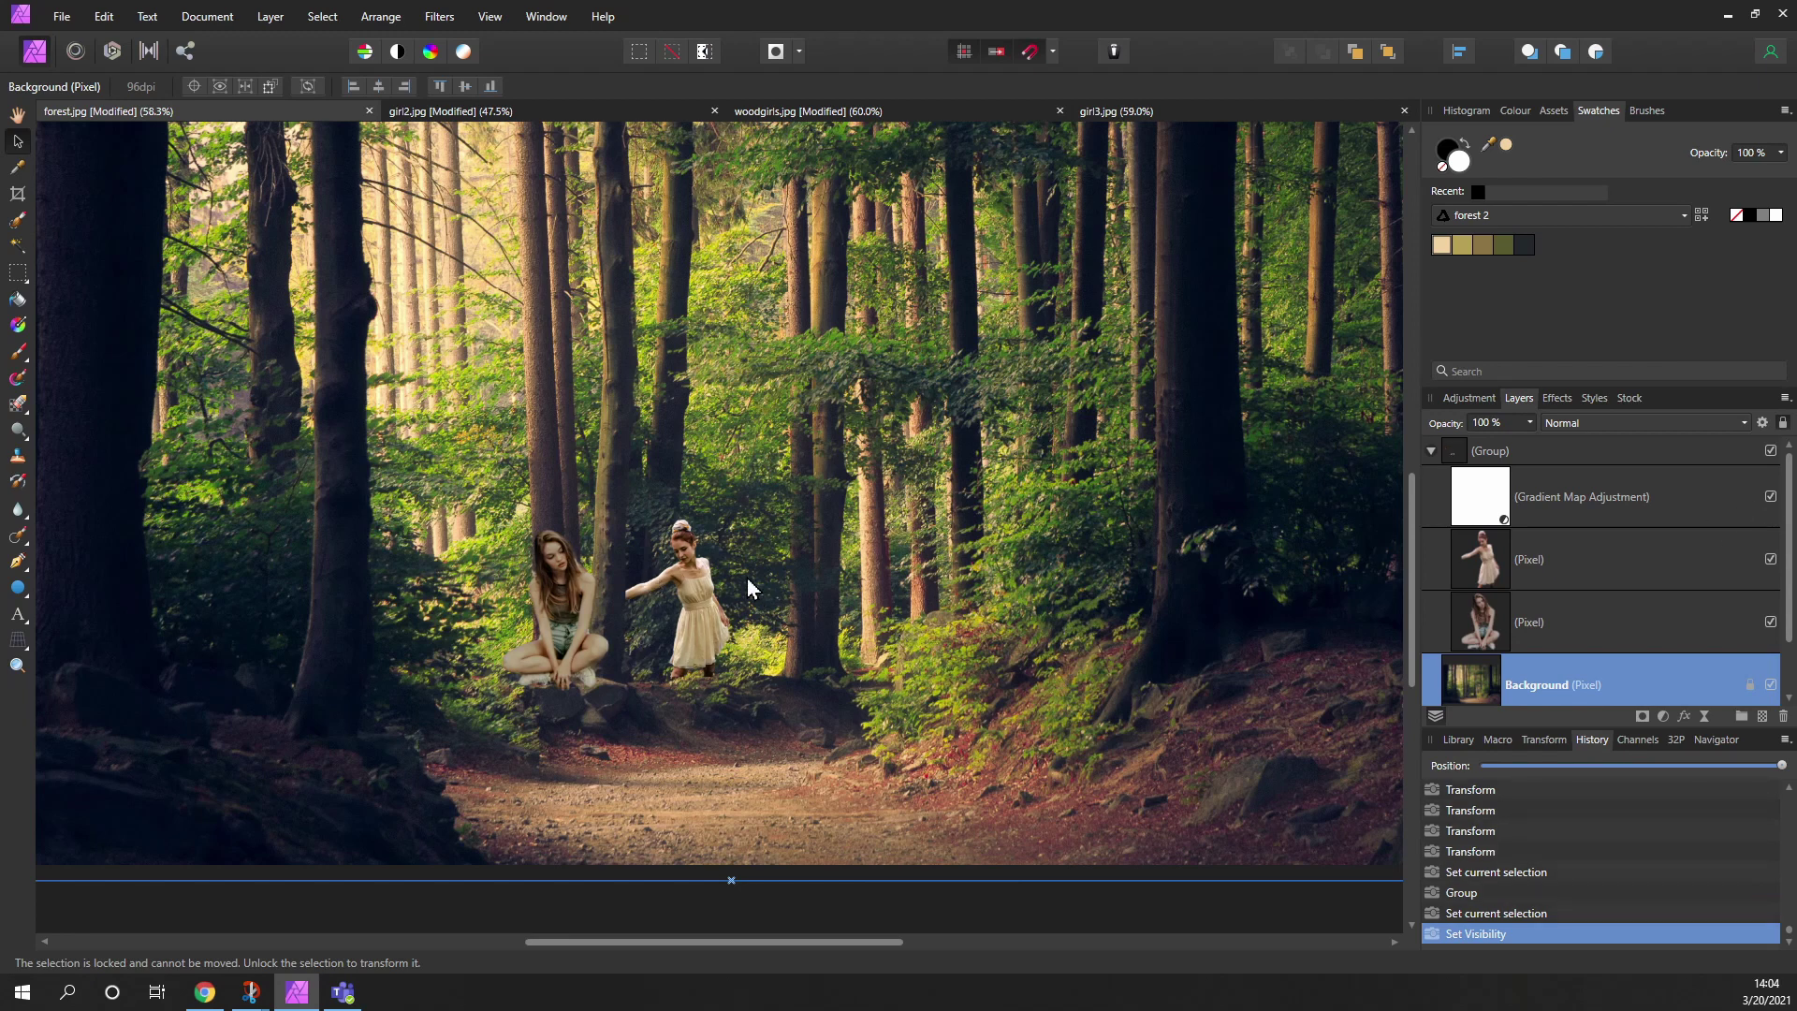